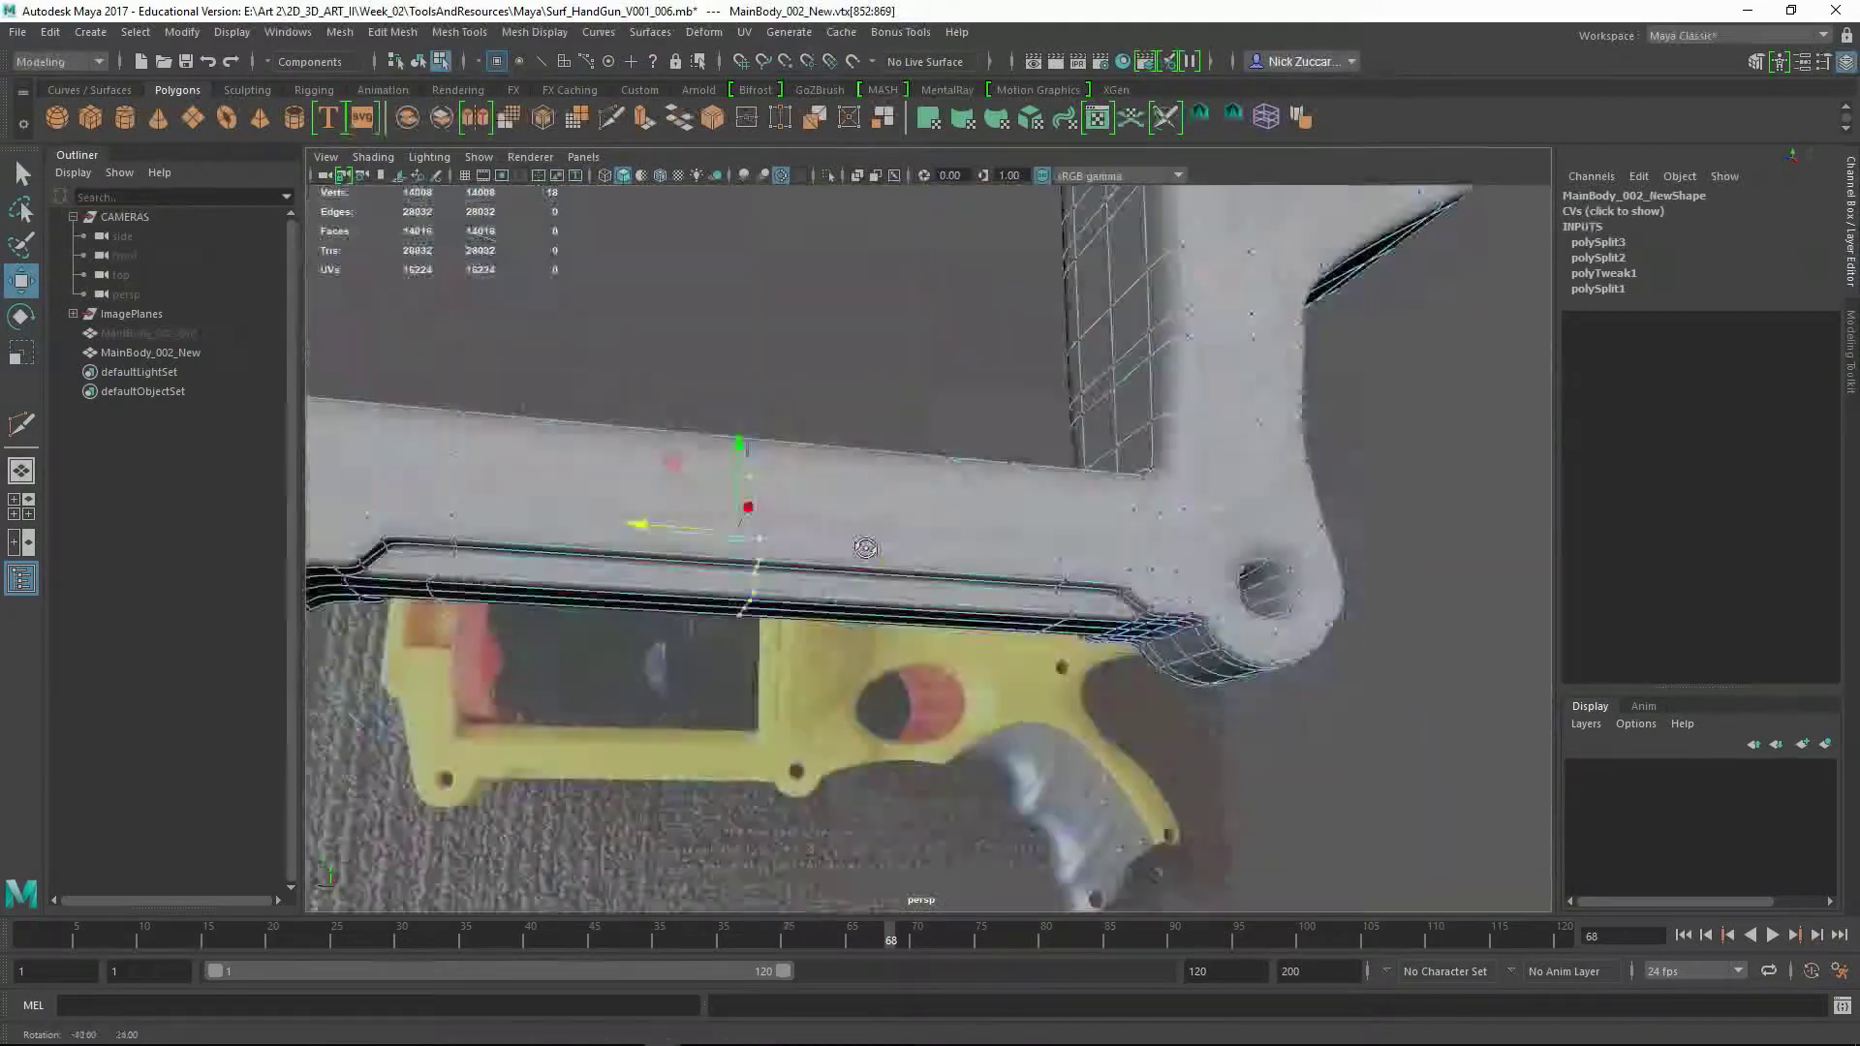
- Turn off smooth preview on the main body and insert an edge loop around the middle of its thickness
key(F8)
key(1)
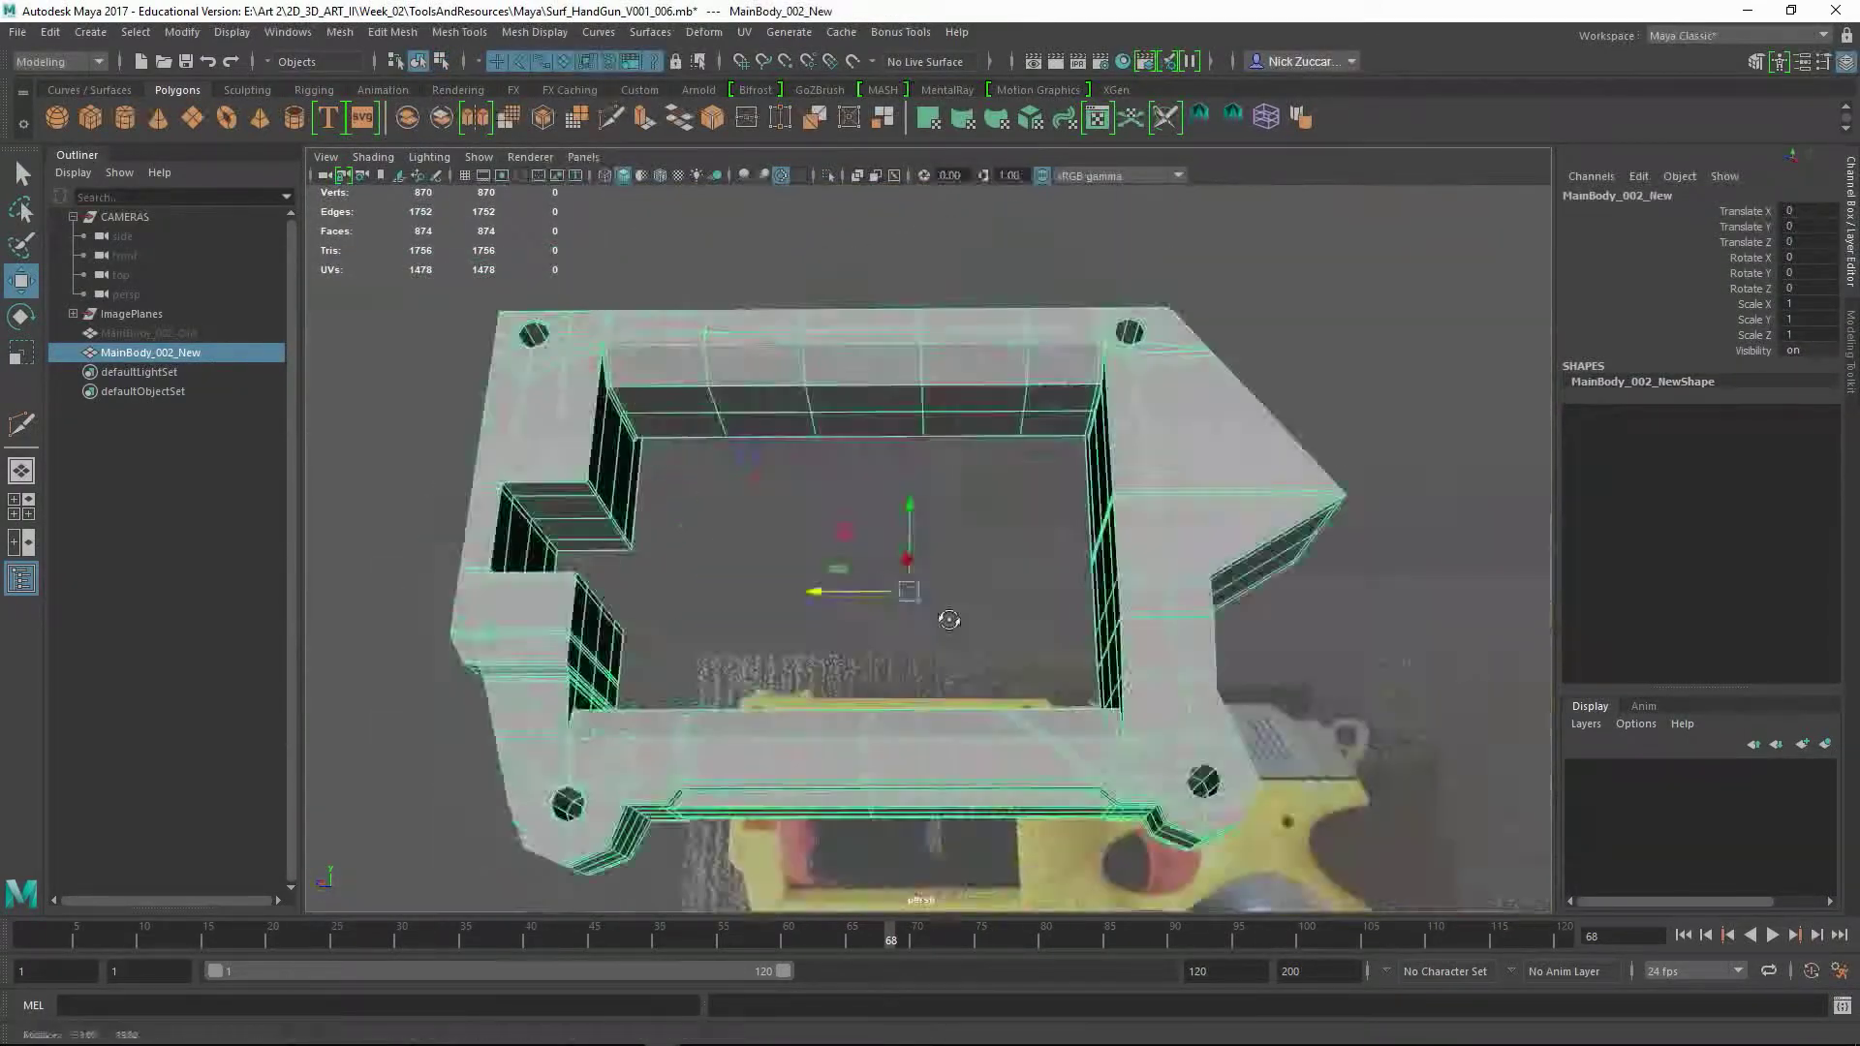
shift+right_drag(777, 526, 657, 554)
alt+drag(657, 554, 727, 549)
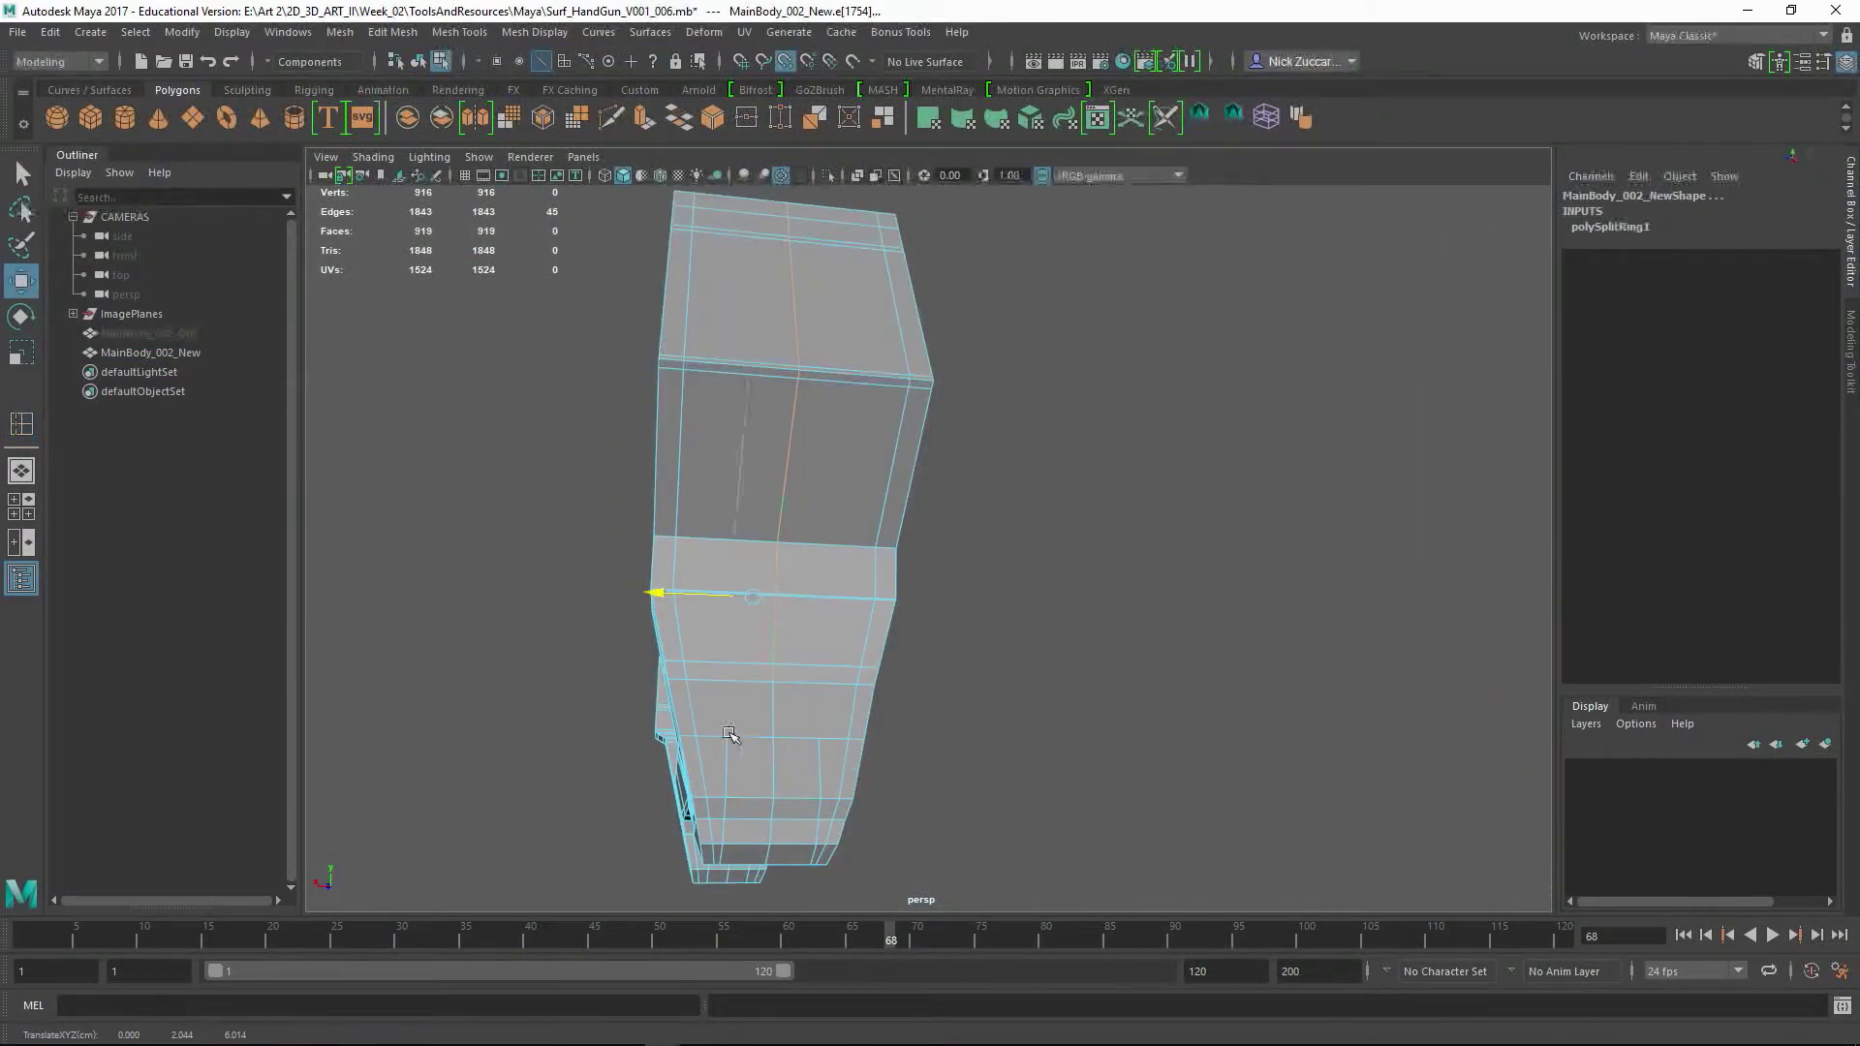
- Cut additional edges across the body's end wall with Multi-Cut and shift the new vertices sideways
alt+drag(729, 734, 788, 586)
shift+right_drag(809, 669, 849, 601)
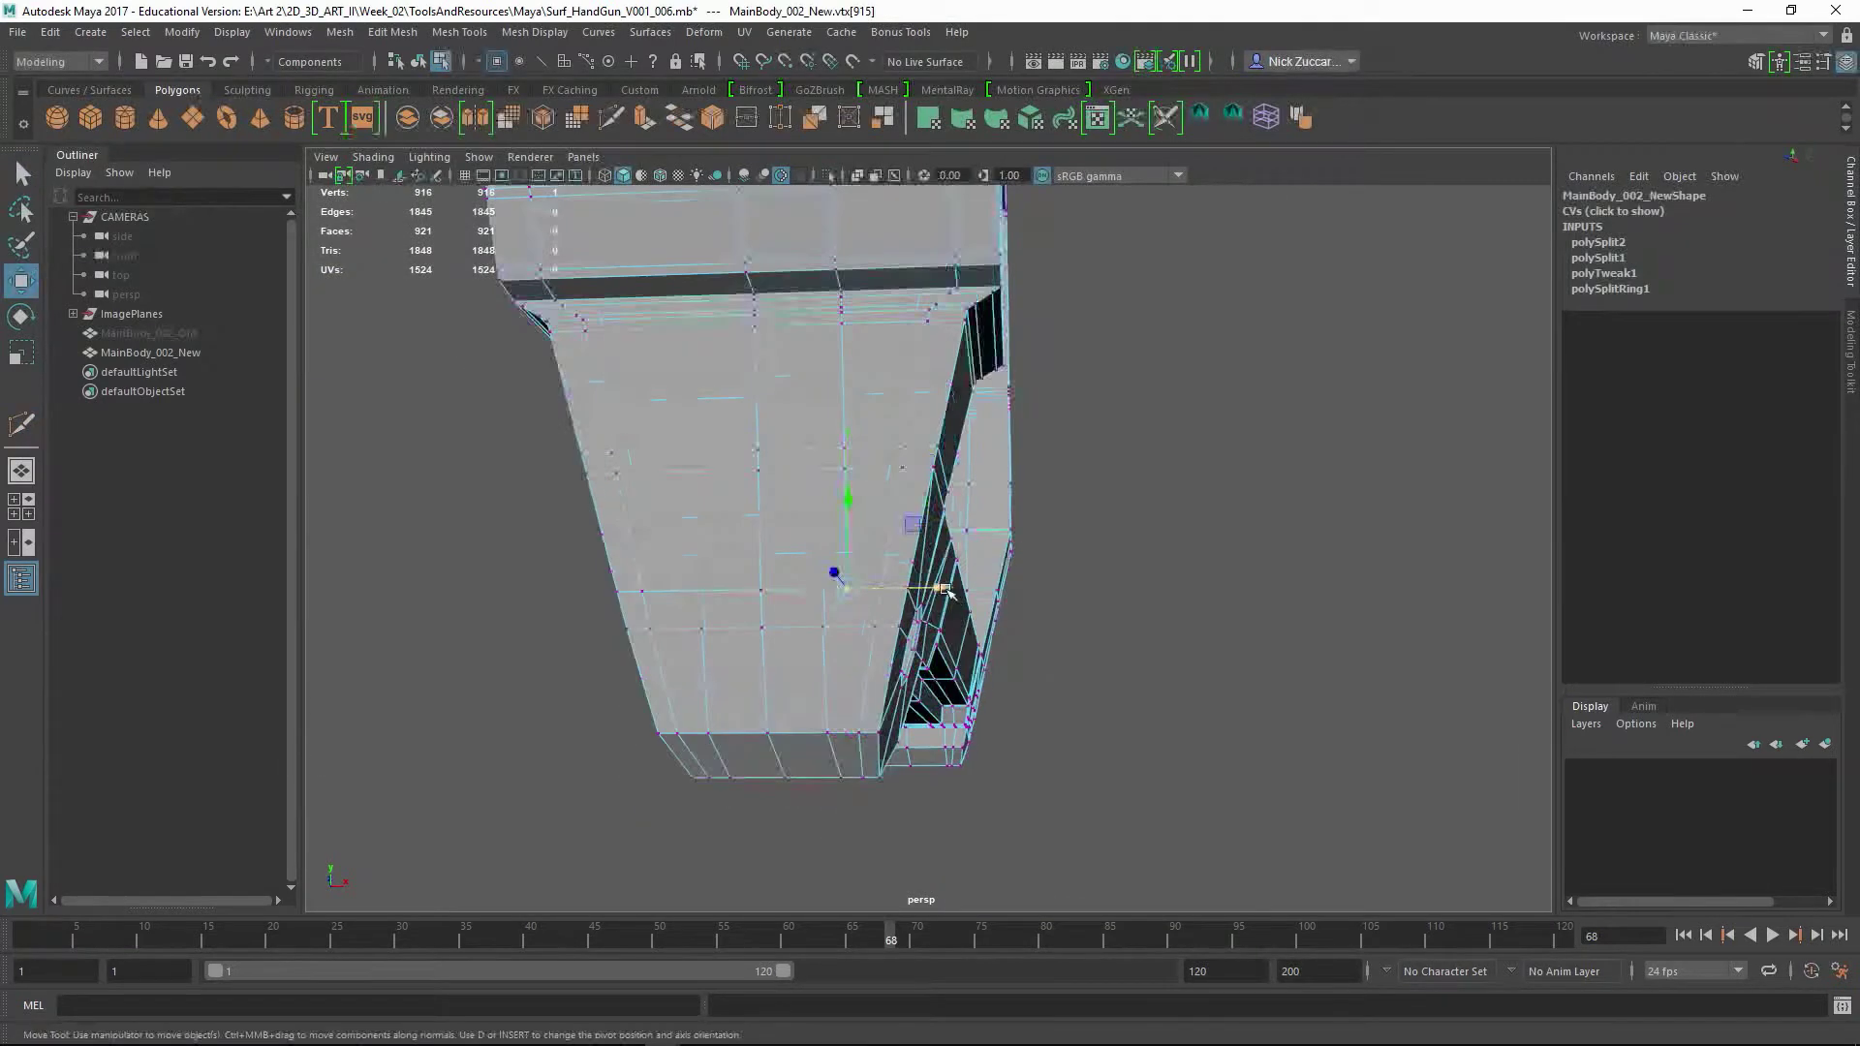
alt+drag(1289, 559, 915, 644)
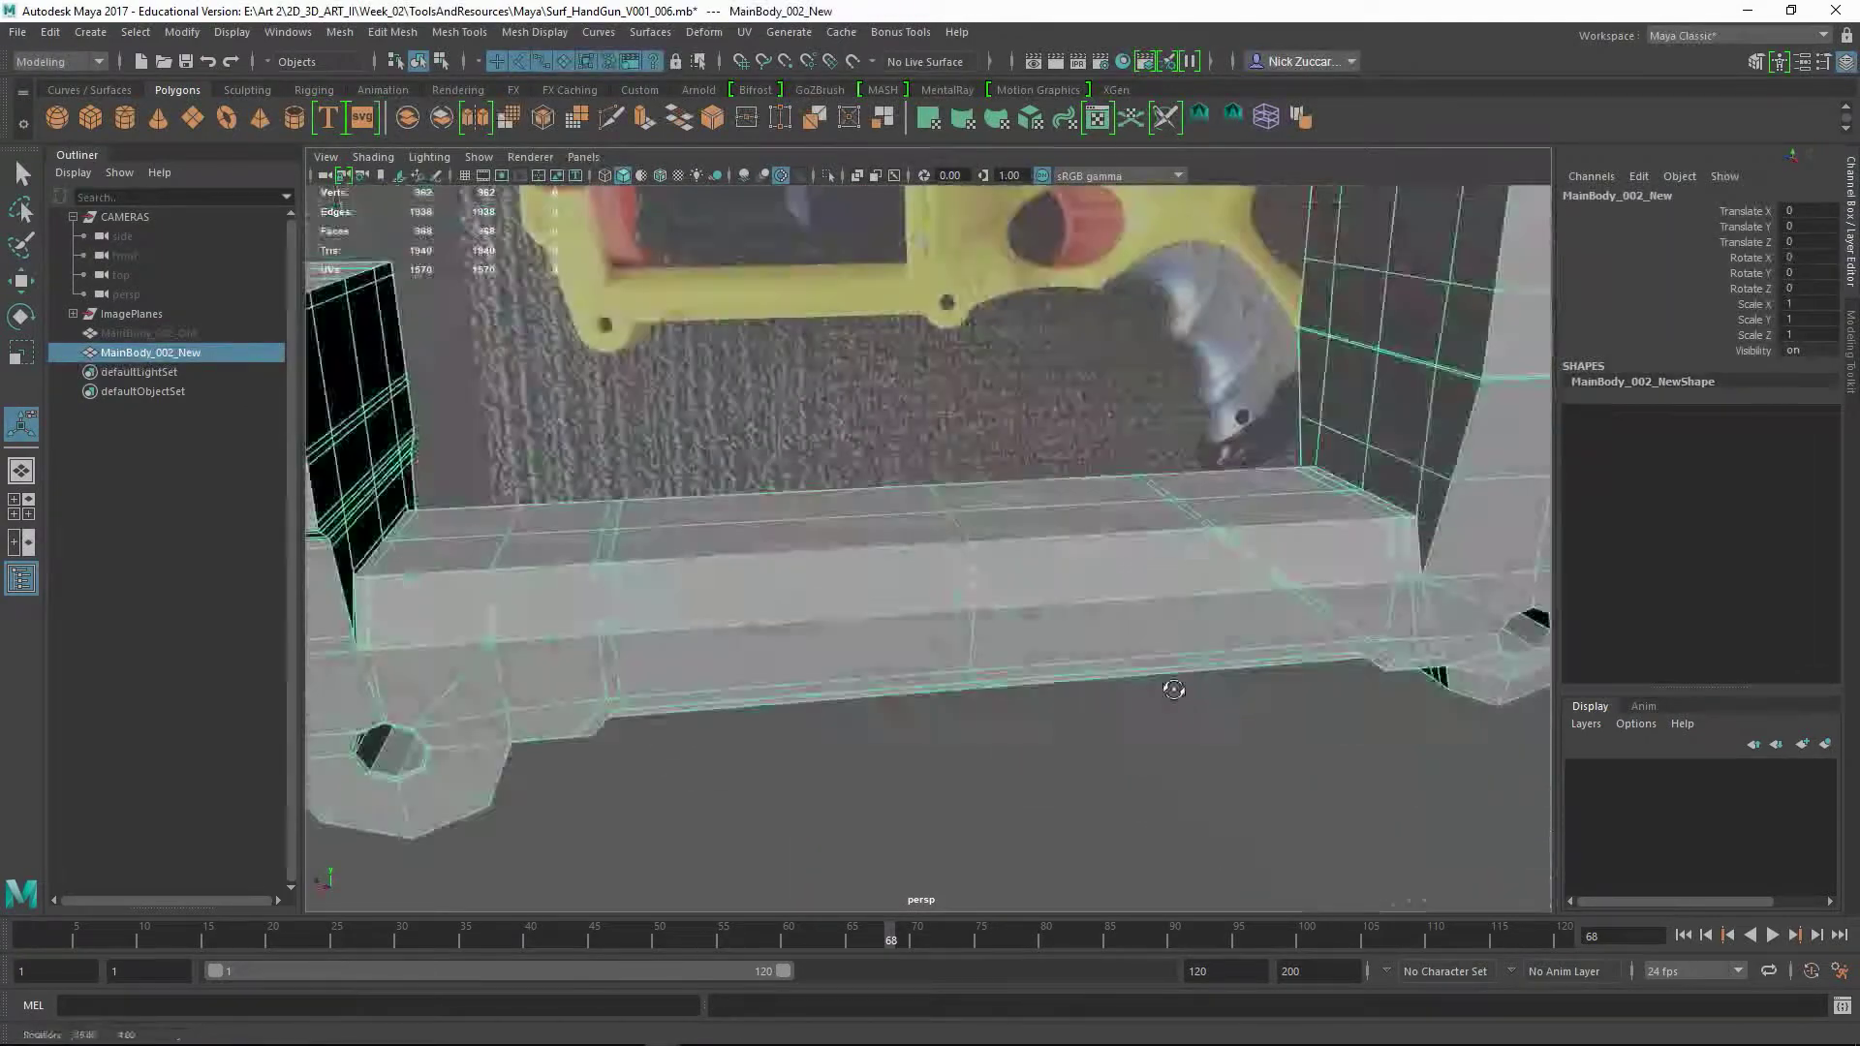
- Merge the extra vertices on the lower front block's side face
alt+drag(1173, 688, 823, 542)
key(F9)
click(807, 520)
key(w)
shift+right_click(807, 531)
shift+right_drag(807, 536, 799, 478)
alt+drag(804, 543, 828, 609)
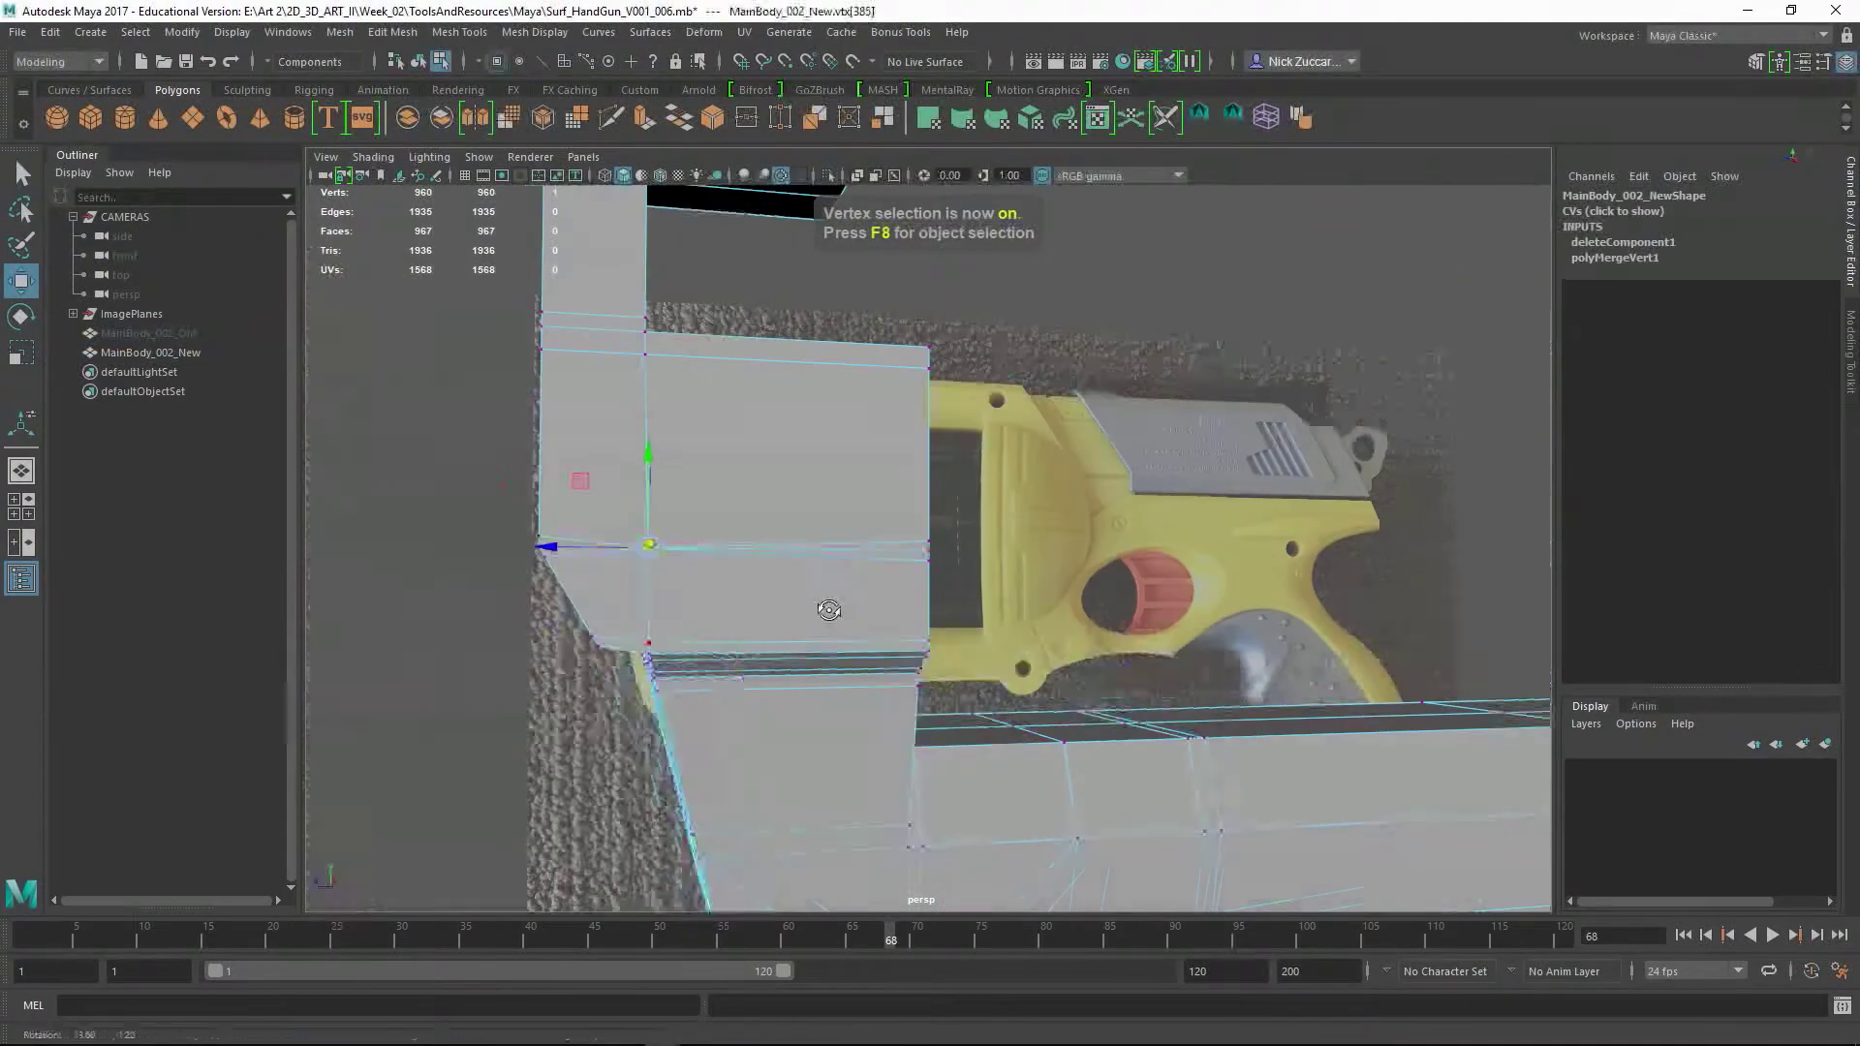
- Check the front block's shape in smooth preview and return to the unsmoothed mesh
alt+drag(538, 541, 783, 597)
key(3)
key(F8)
key(t)
key(1)
scroll(724, 581, up, 3)
key(F8)
key(F8)
- Cut new edges across the lower front block's side face with Multi-Cut and insert an edge loop through the block
alt+drag(621, 577, 780, 559)
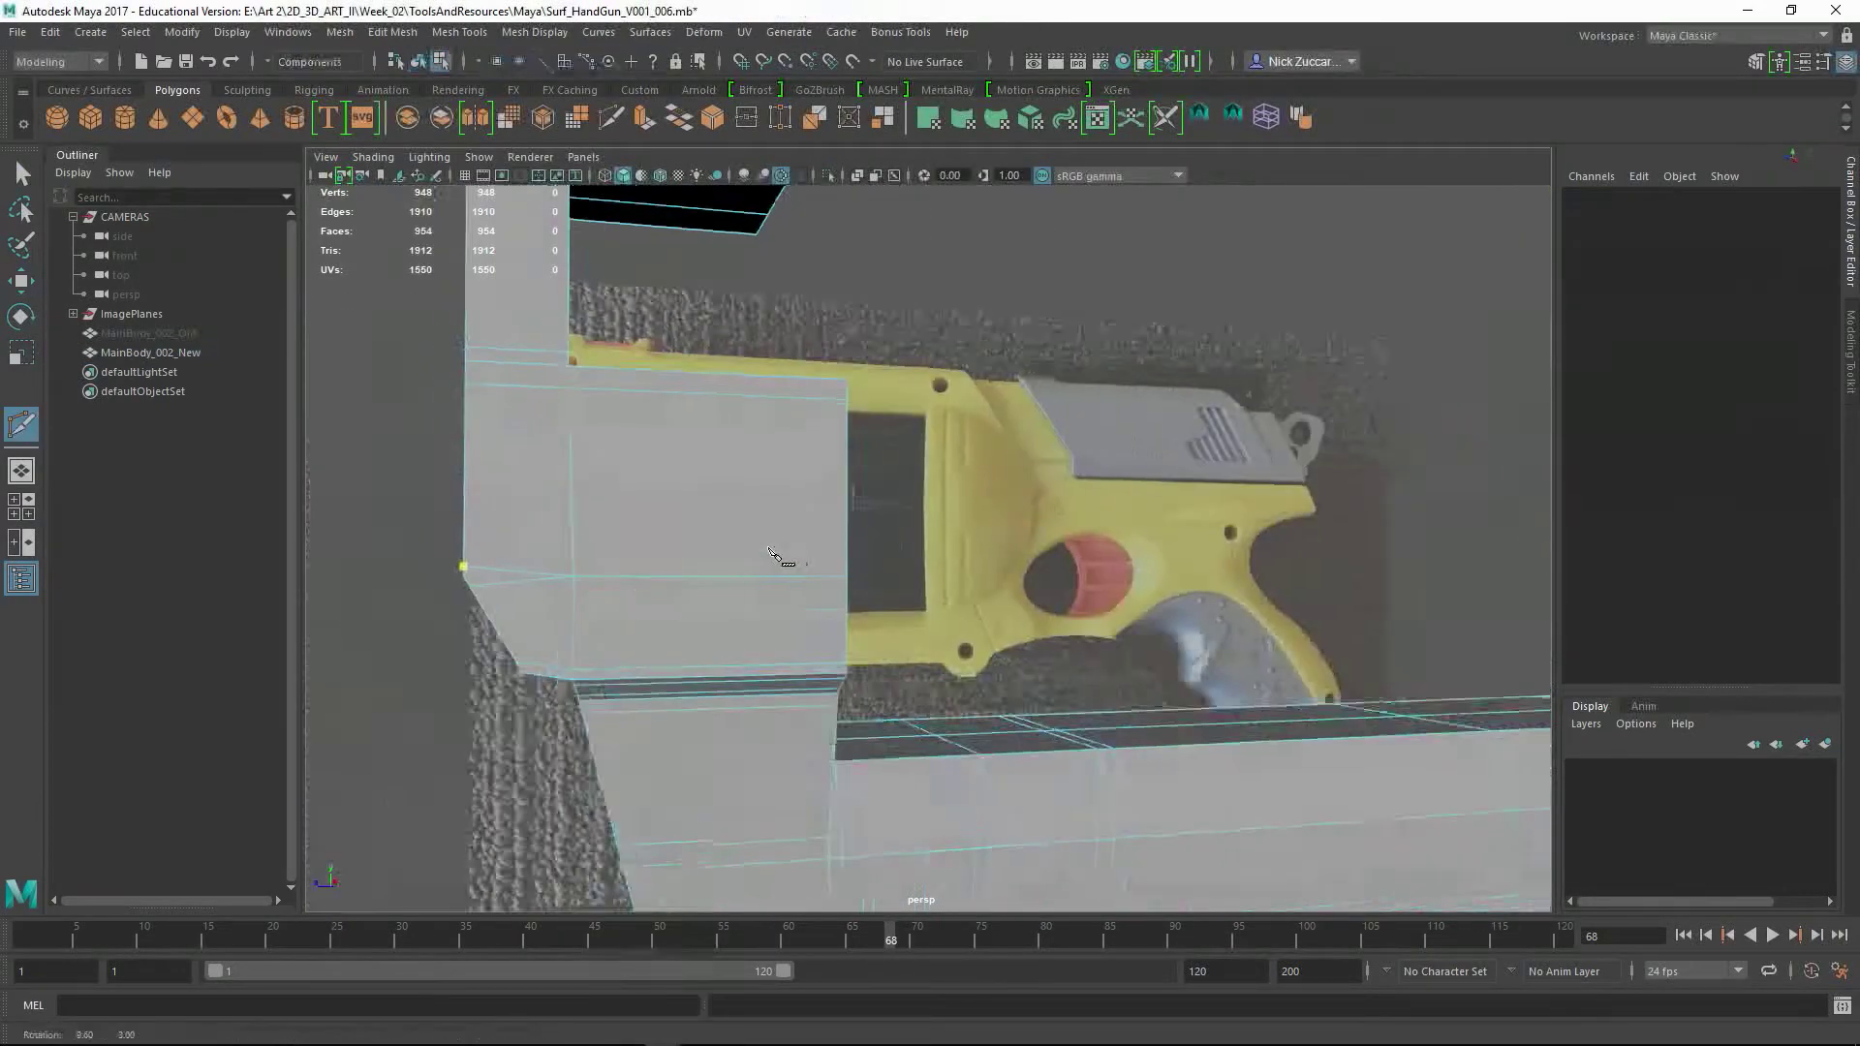
click(507, 552)
alt+drag(508, 552, 915, 544)
click(795, 505)
key(Return)
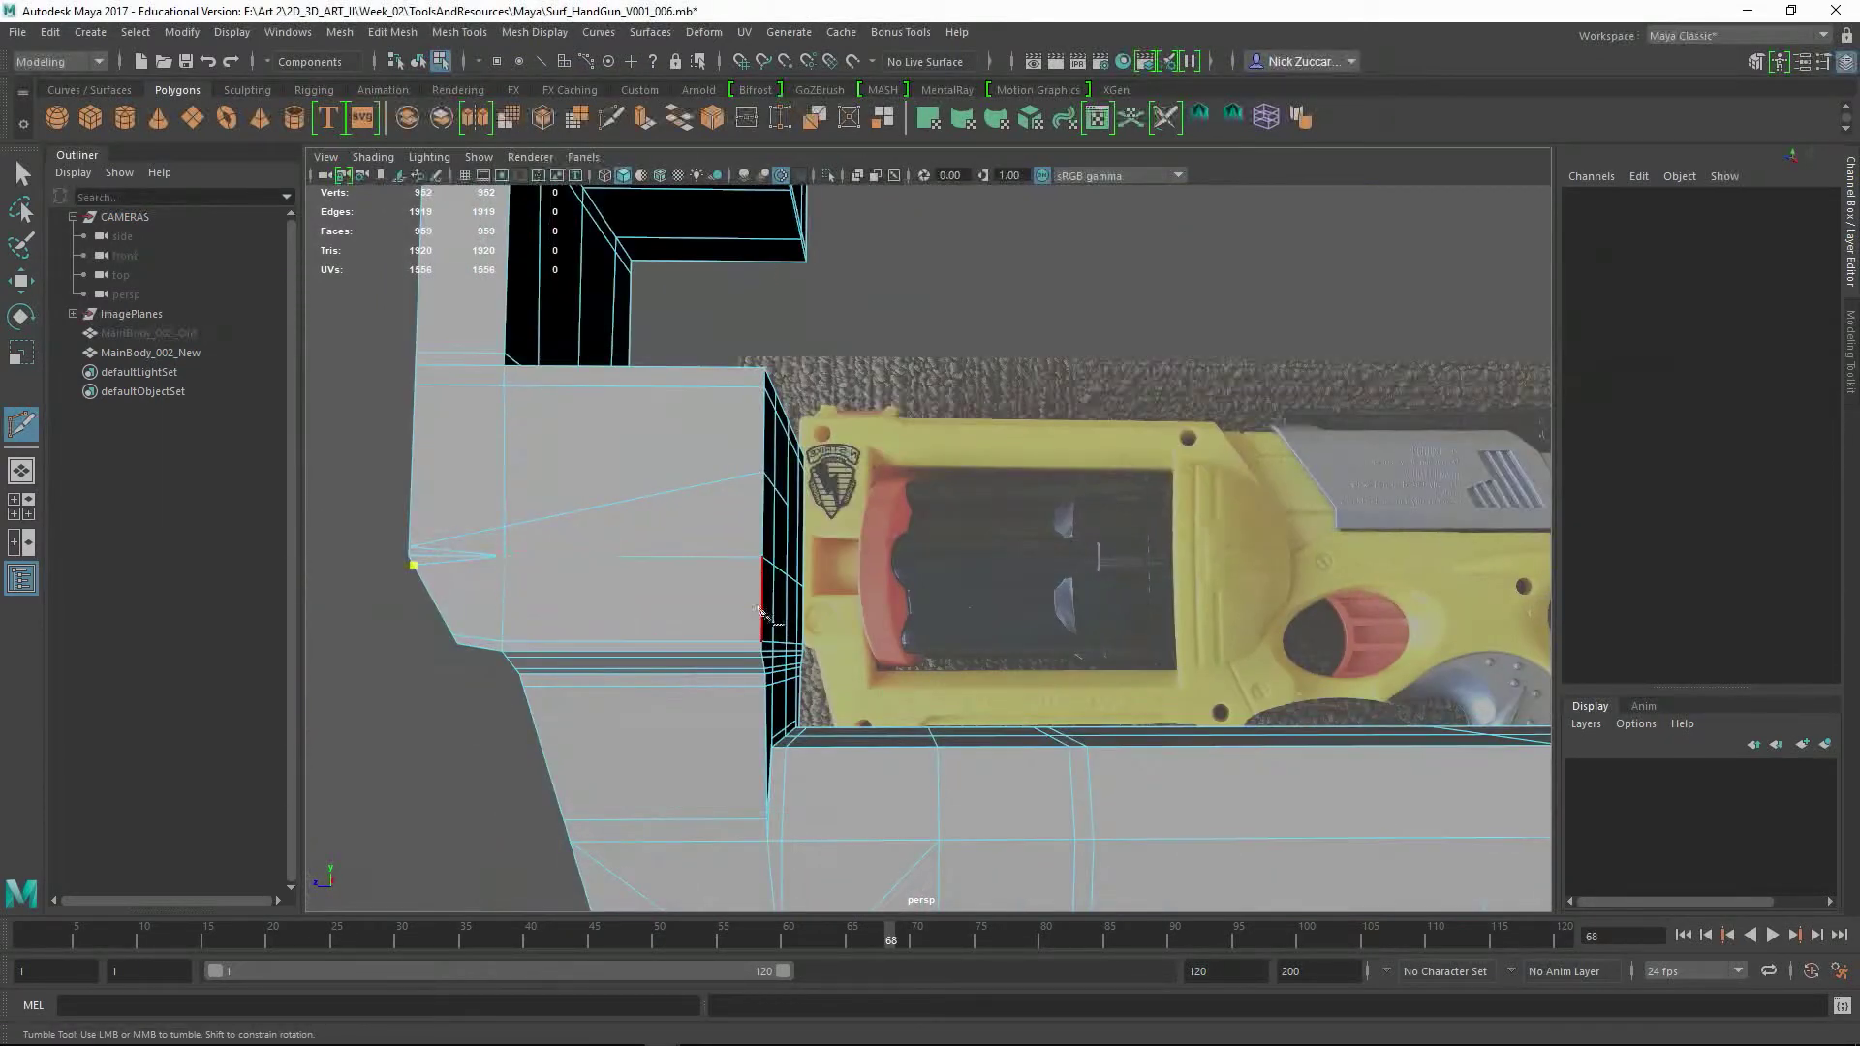
ctrl+click(760, 613)
alt+drag(685, 614, 634, 636)
key(q)
key(F10)
click(514, 606)
key(F8)
key(t)
- Insert a horizontal edge loop around the lower front block with Multi-Cut
alt+right_drag(635, 635, 814, 672)
alt+drag(813, 672, 801, 673)
alt+right_drag(802, 672, 790, 496)
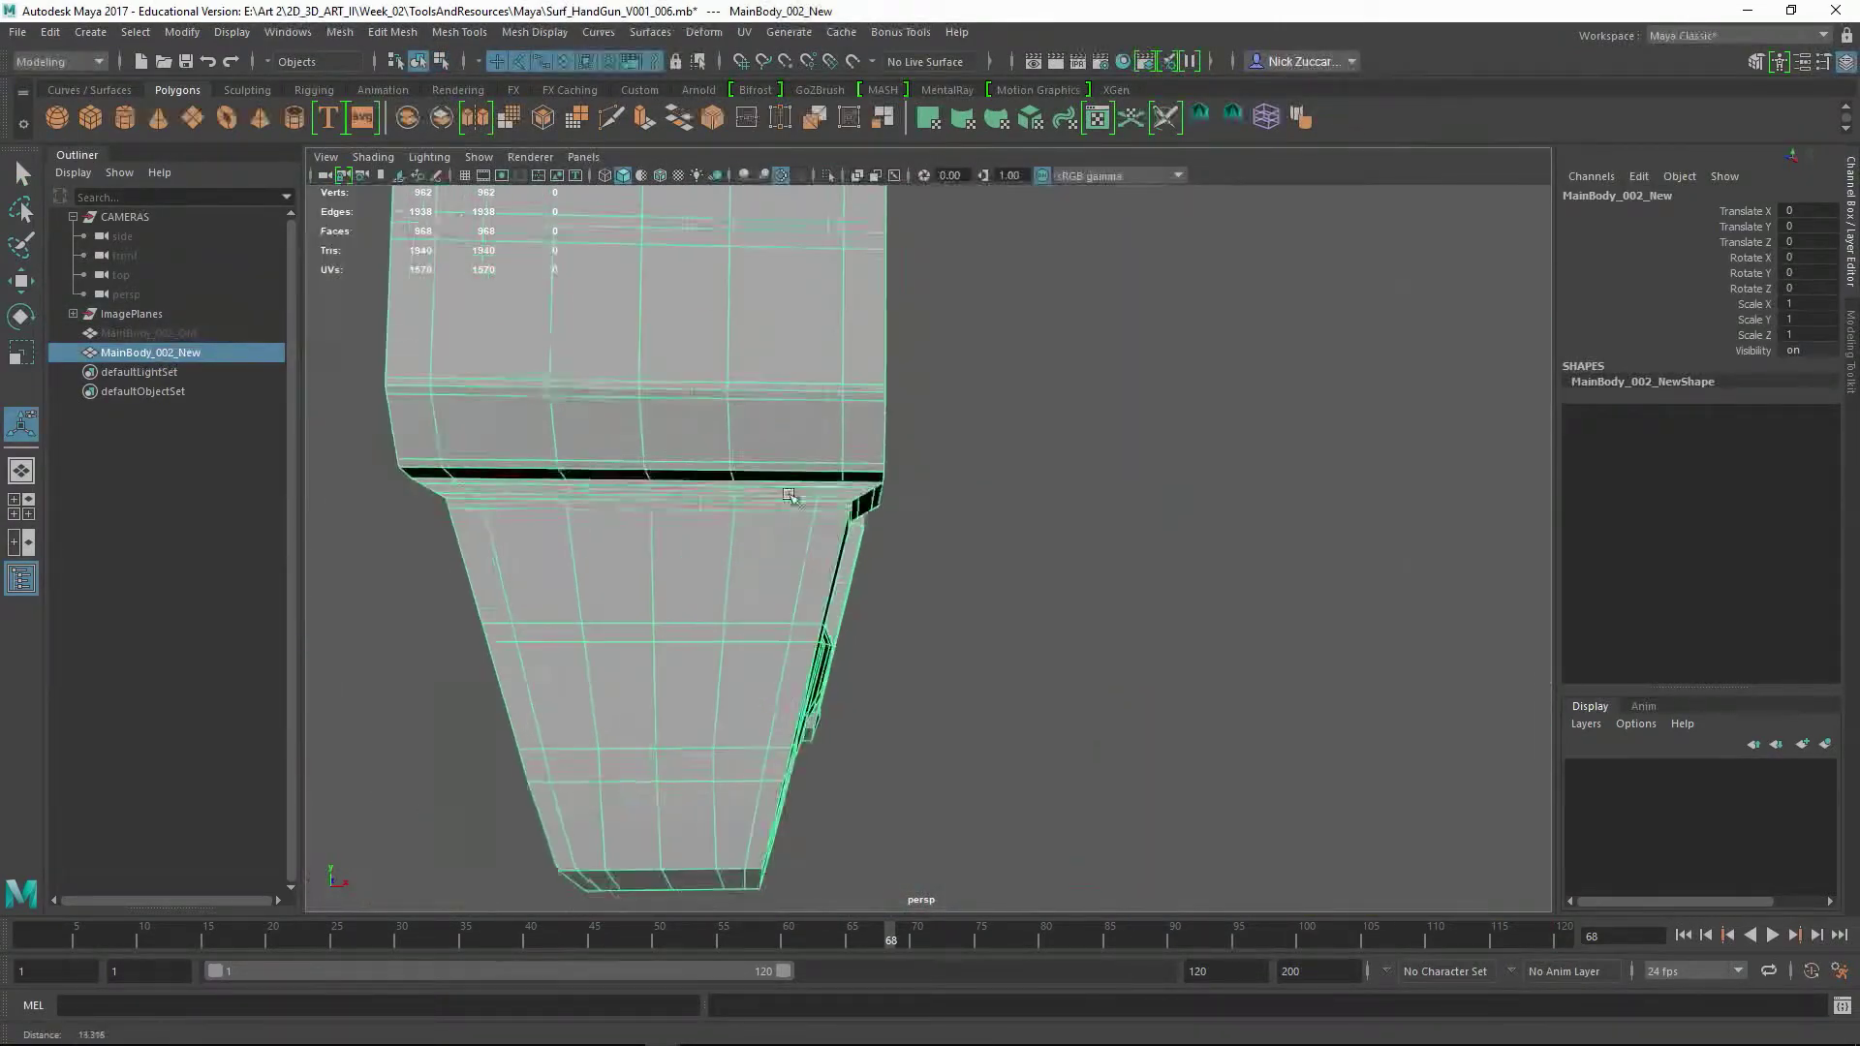
alt+drag(790, 496, 659, 475)
shift+right_drag(659, 475, 656, 473)
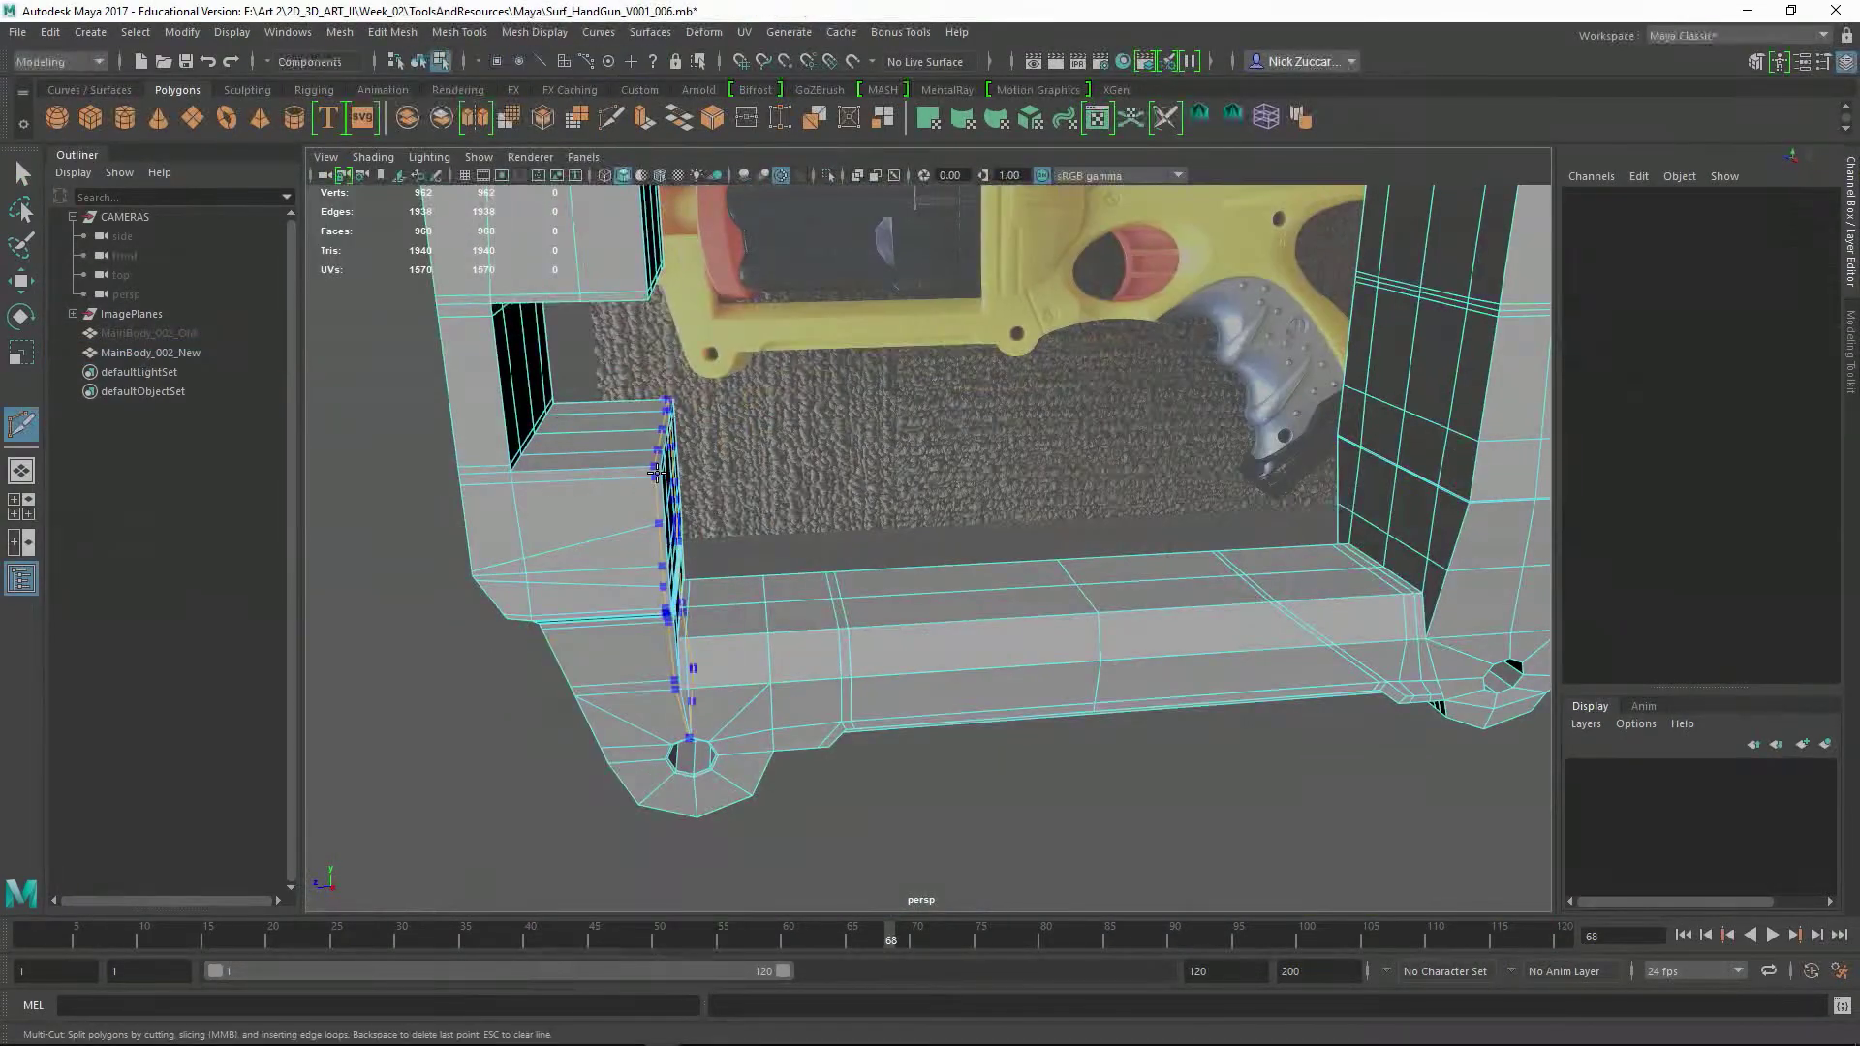
ctrl+click(655, 471)
alt+drag(655, 471, 755, 553)
alt+middle_drag(755, 553, 771, 565)
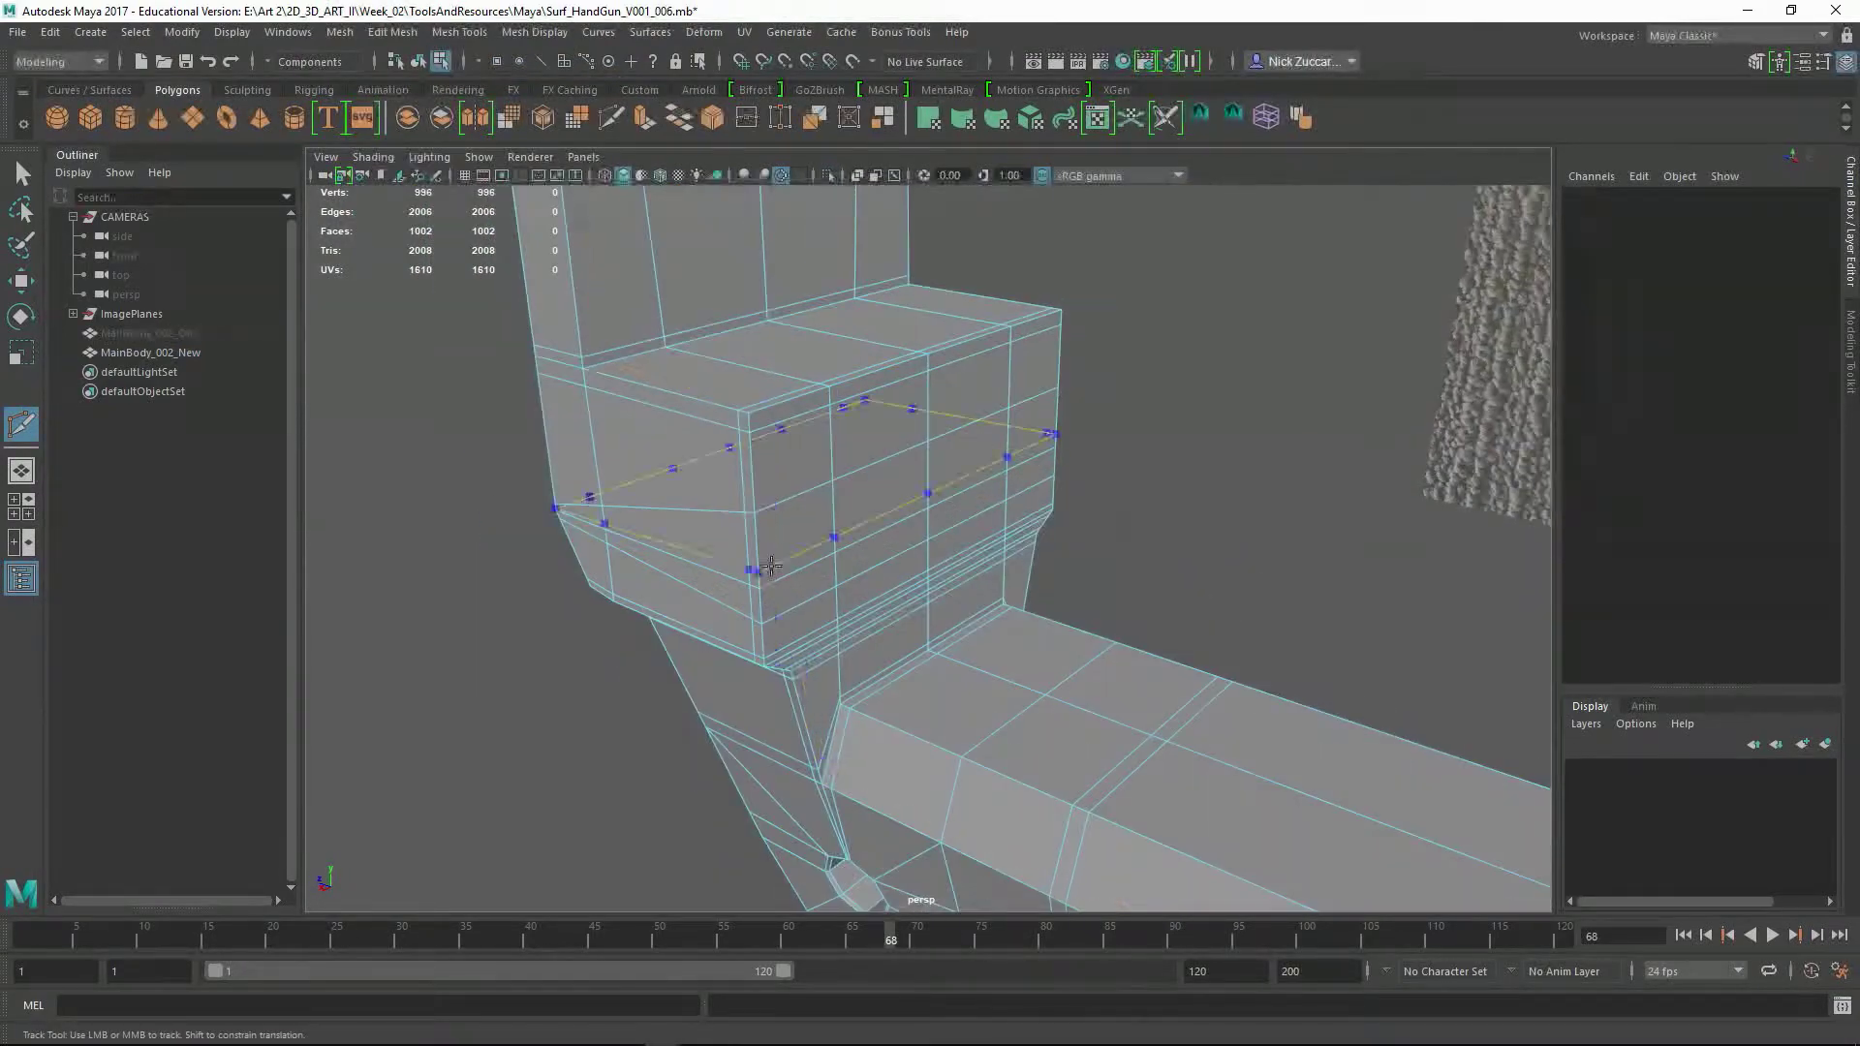
- Insert supporting edge loops close to the borders of the front block and the notch above it
ctrl+click(758, 408)
alt+drag(758, 407, 857, 620)
ctrl+click(453, 449)
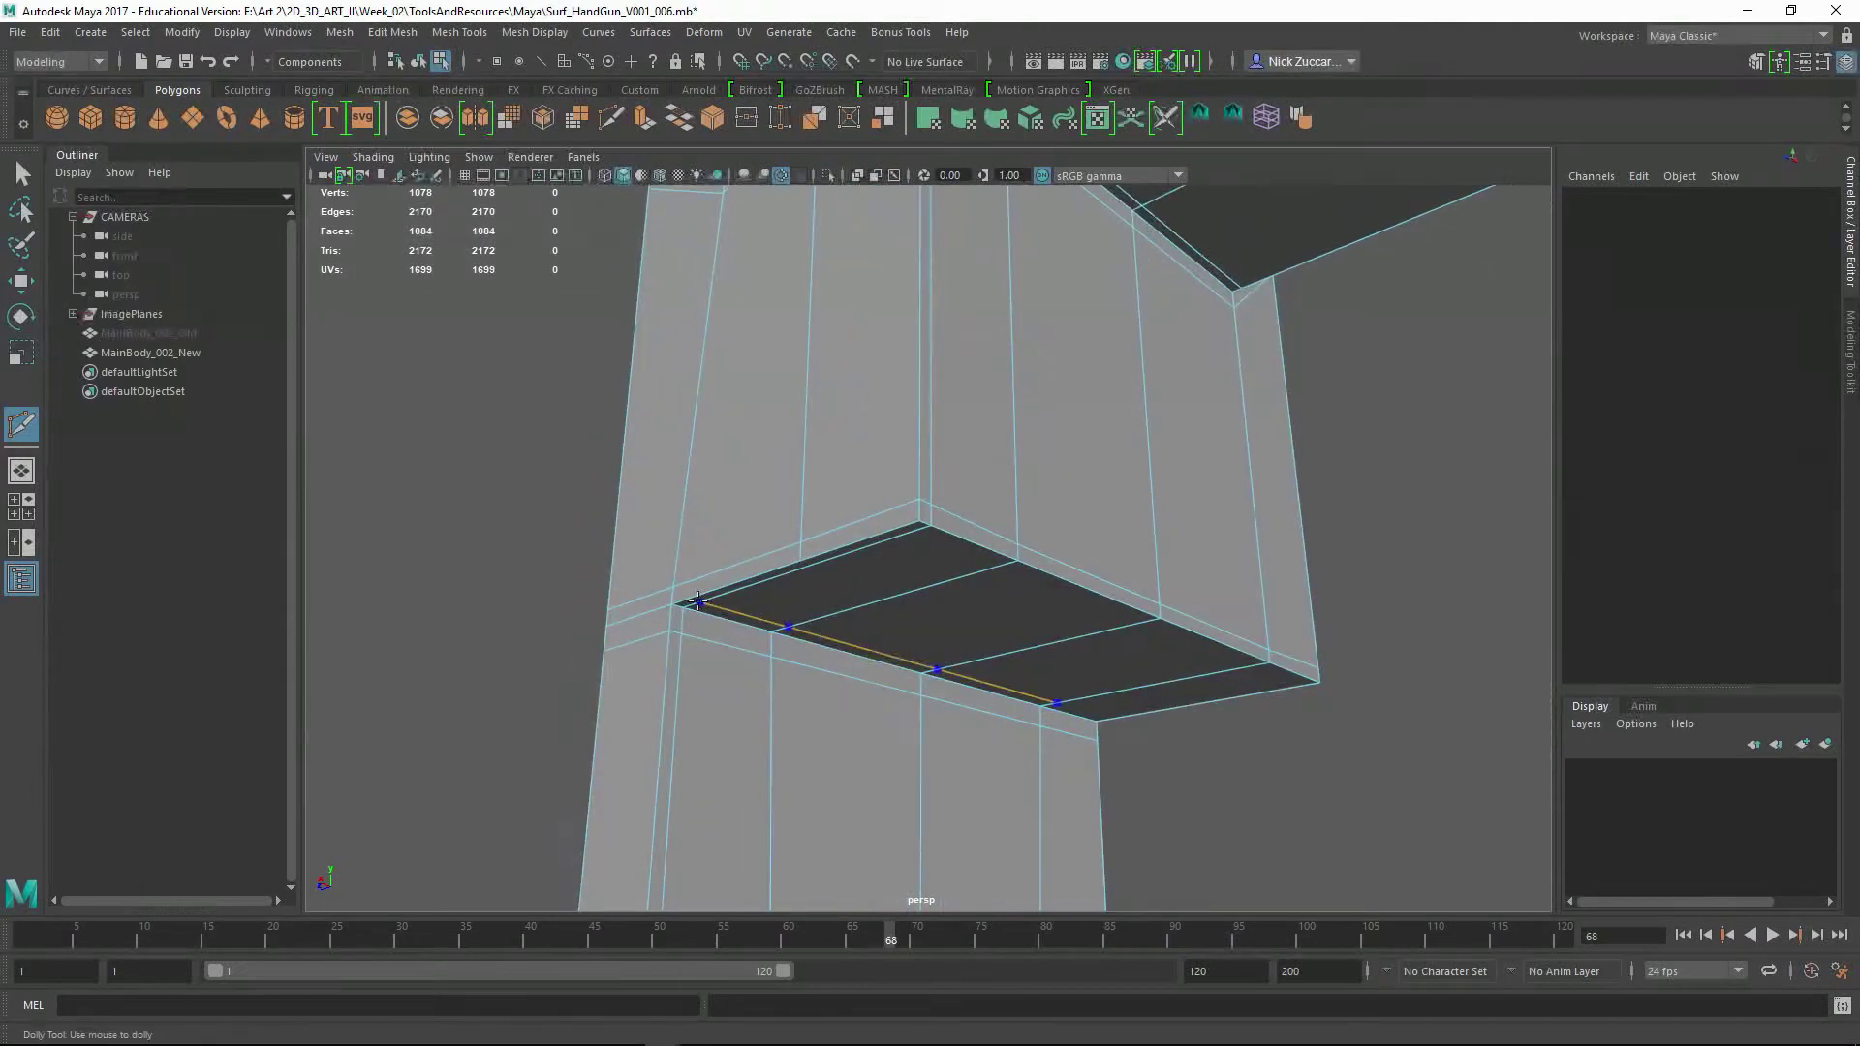
alt+drag(698, 602, 635, 681)
alt+drag(972, 658, 914, 662)
alt+drag(837, 717, 776, 672)
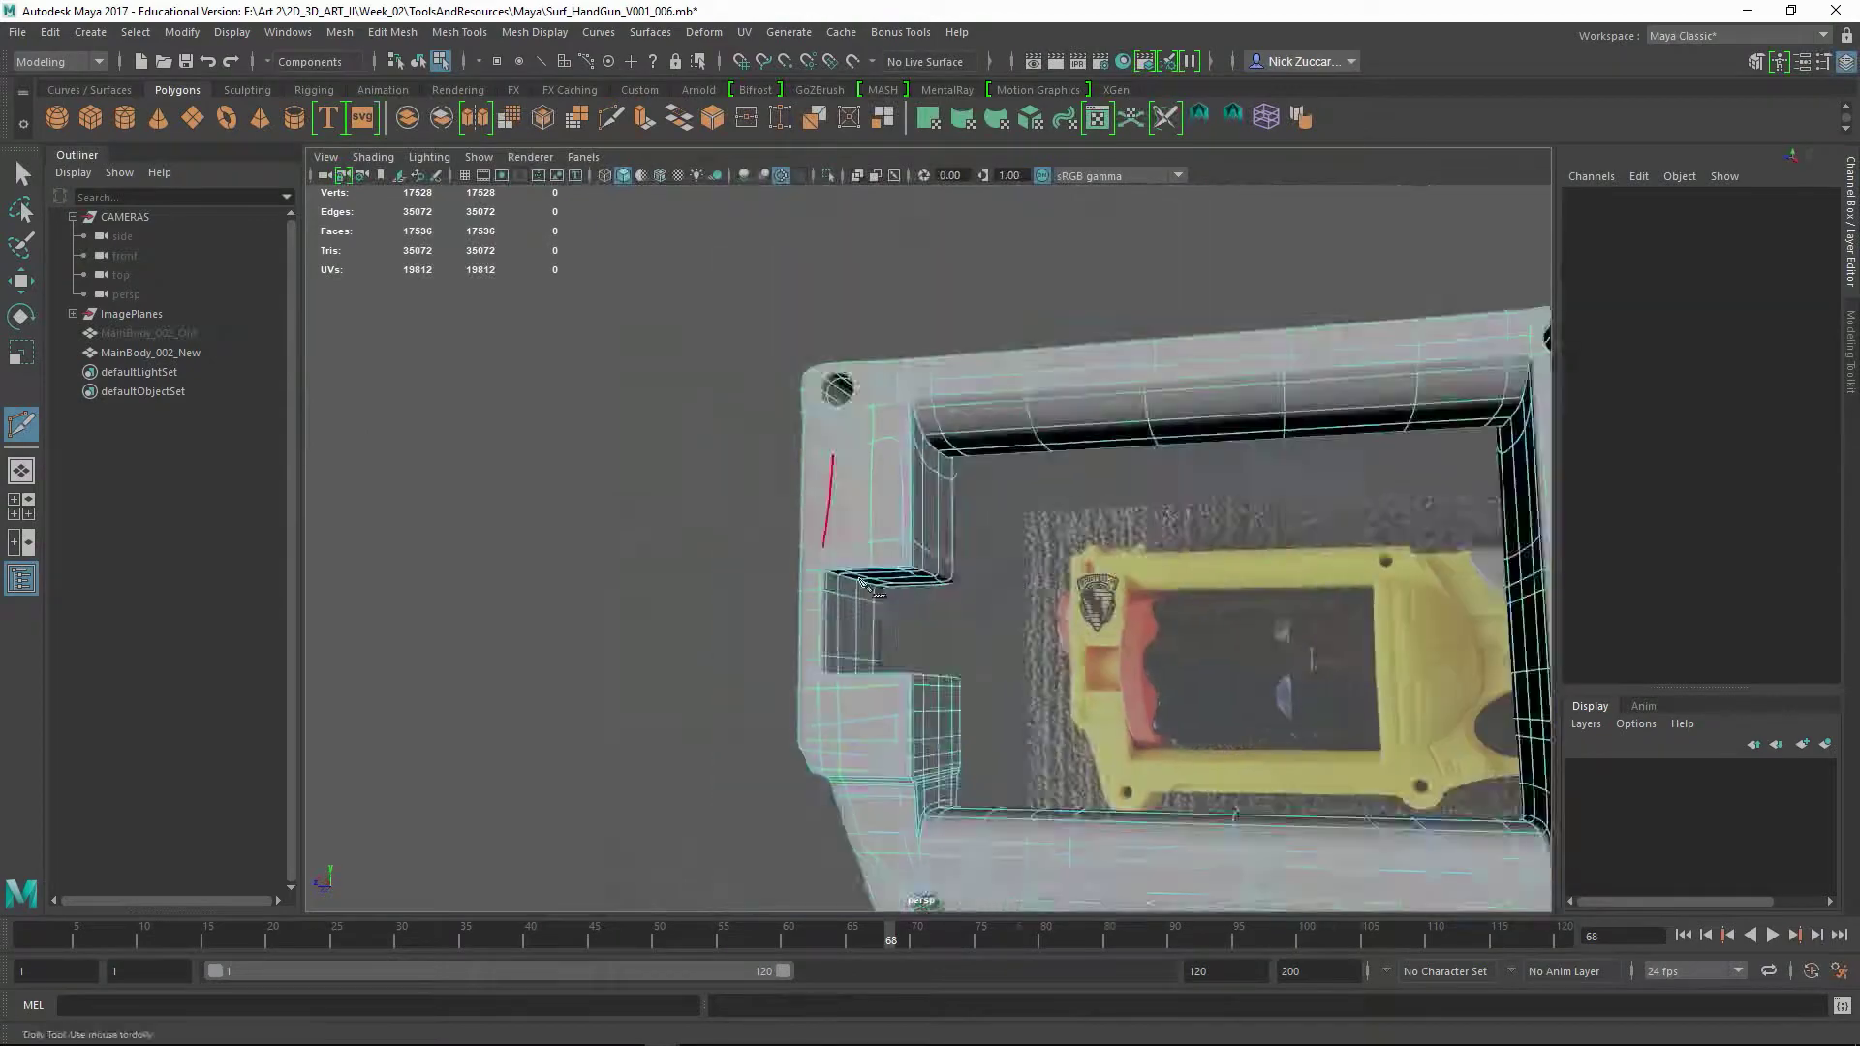
- Bevel the edges near the lower rear corner with a fraction of 0.1 and one segment
key(F8)
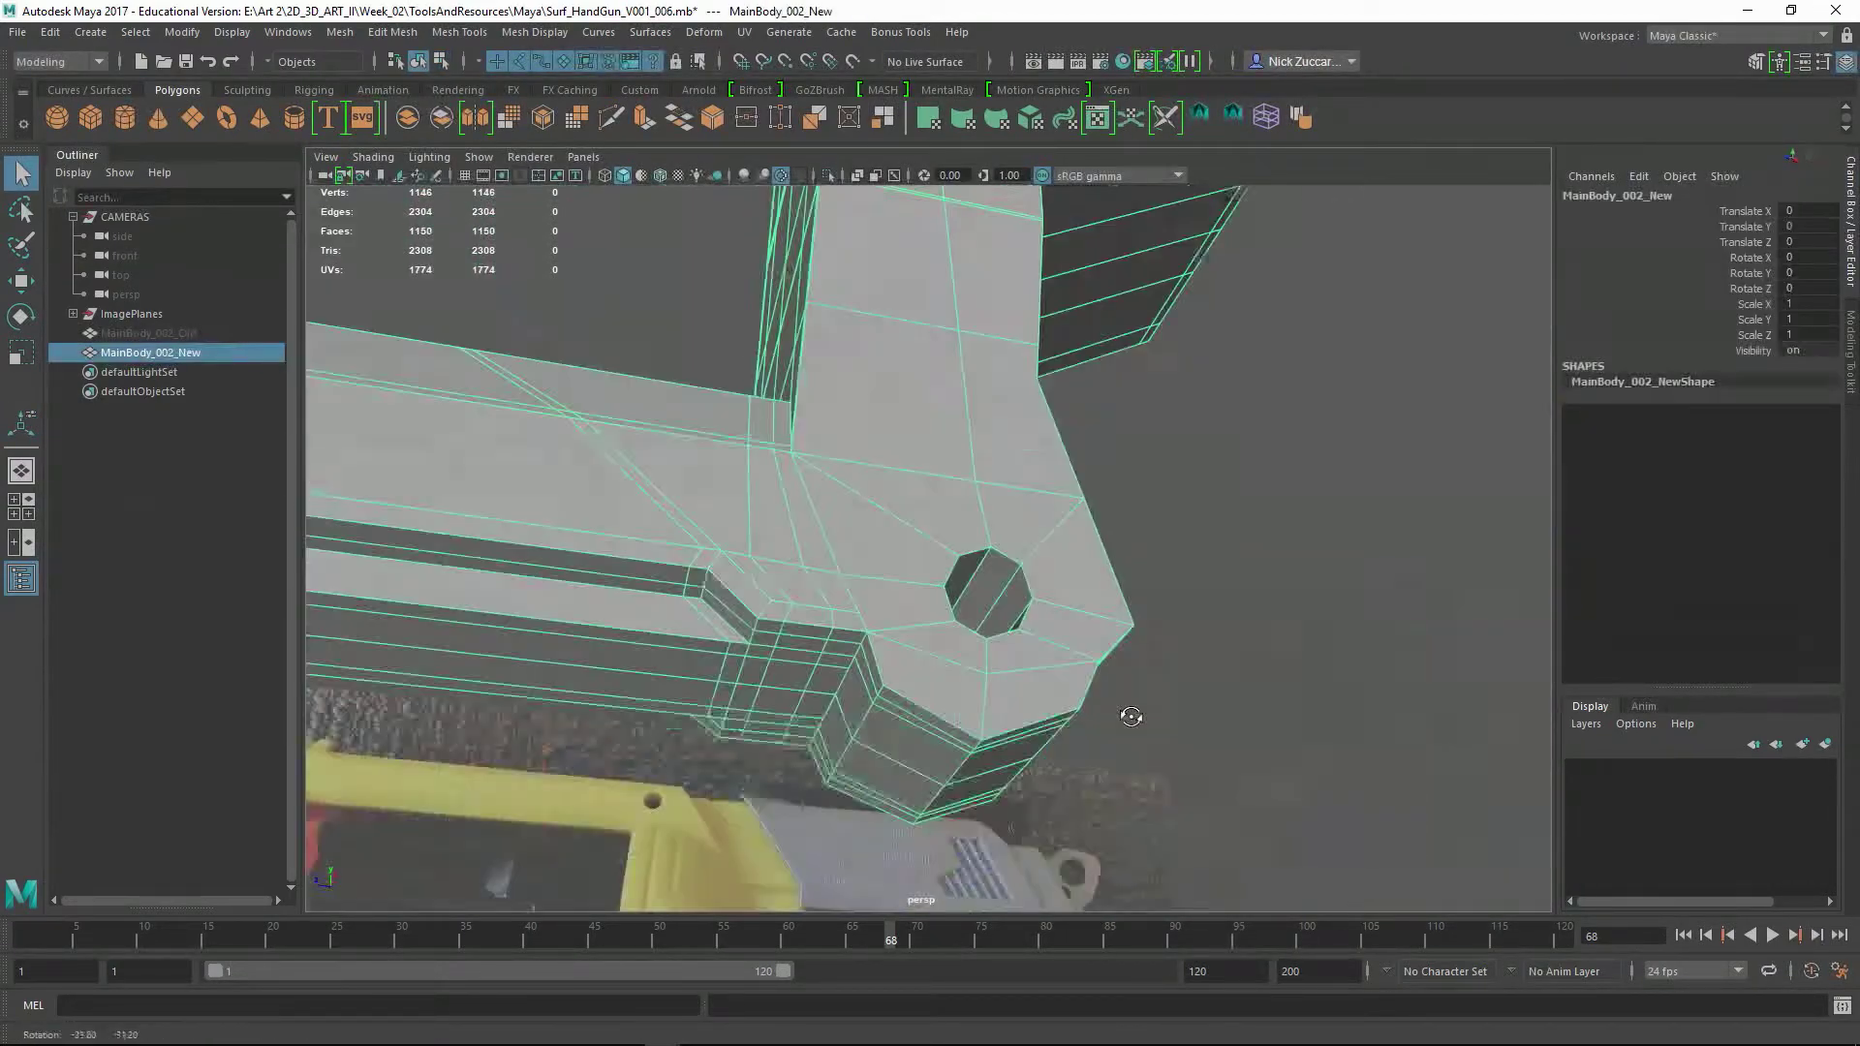
key(F10)
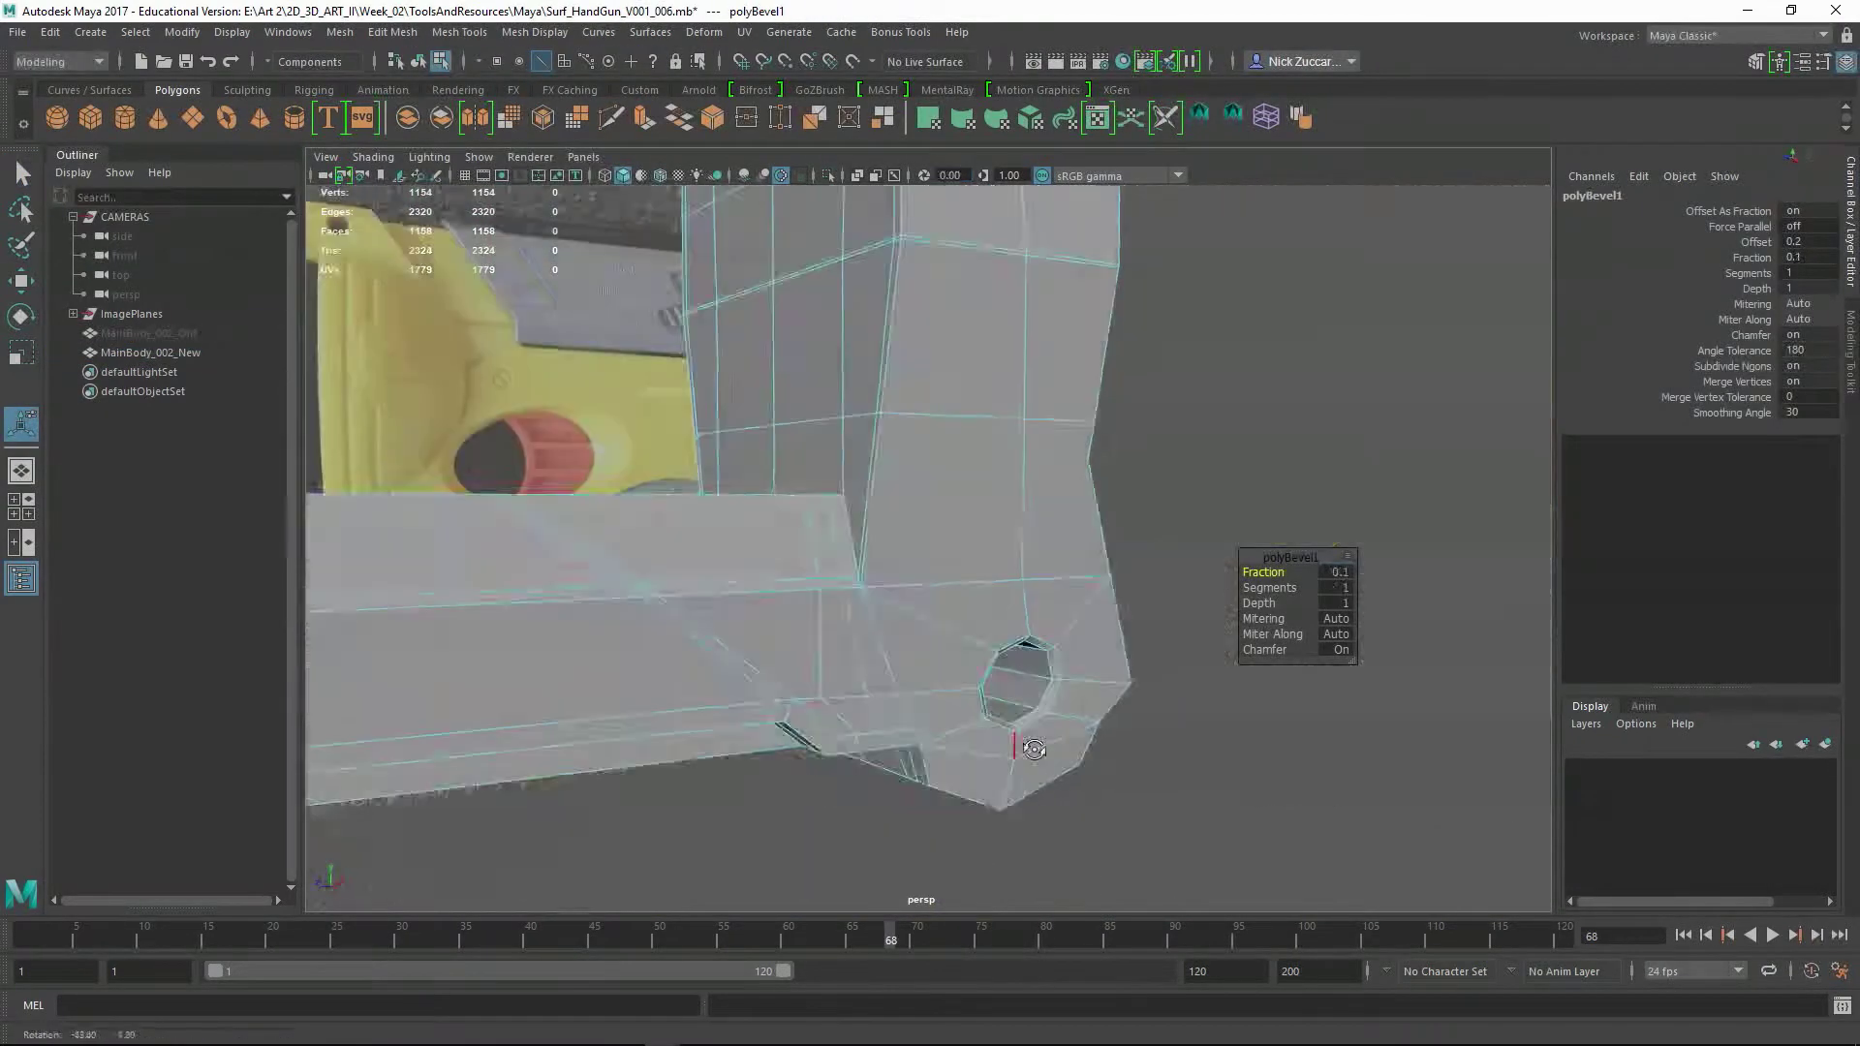
alt+drag(1191, 717, 1066, 658)
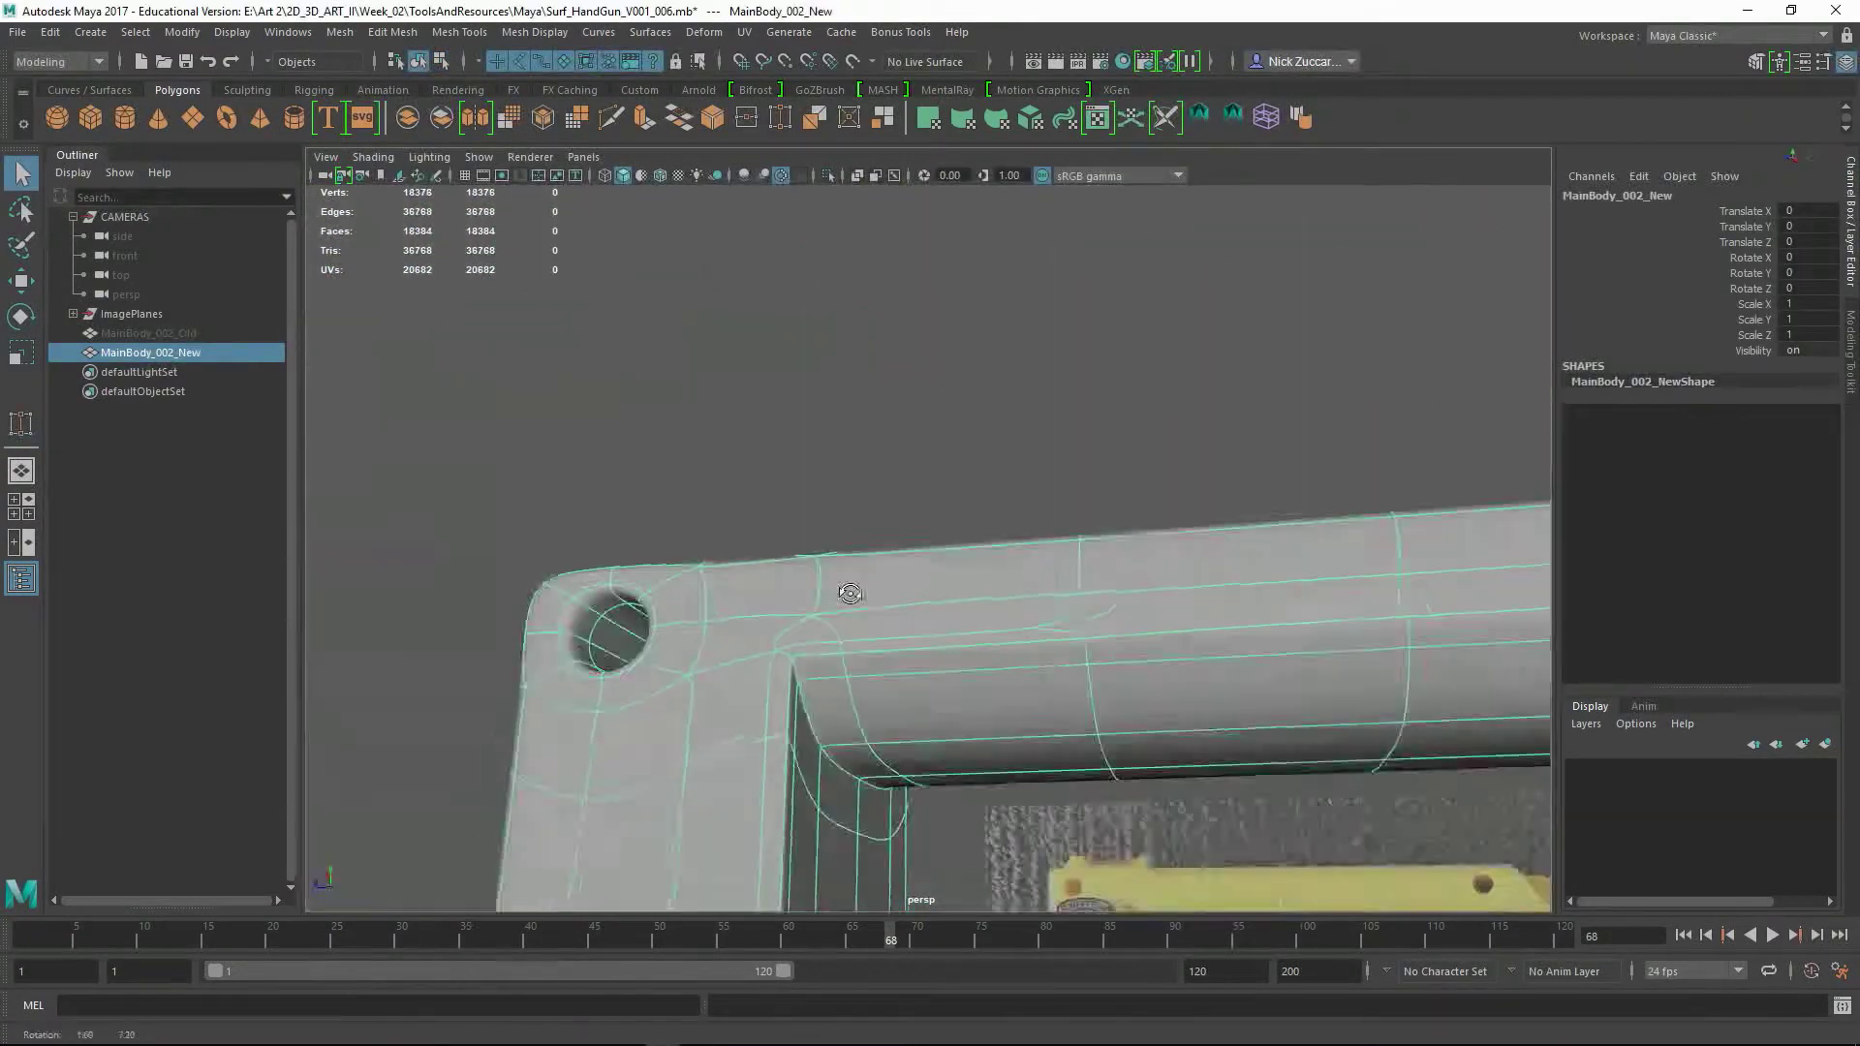
- Merge the stray vertices at the upper front corner beside the frame's opening
key(F9)
click(754, 639)
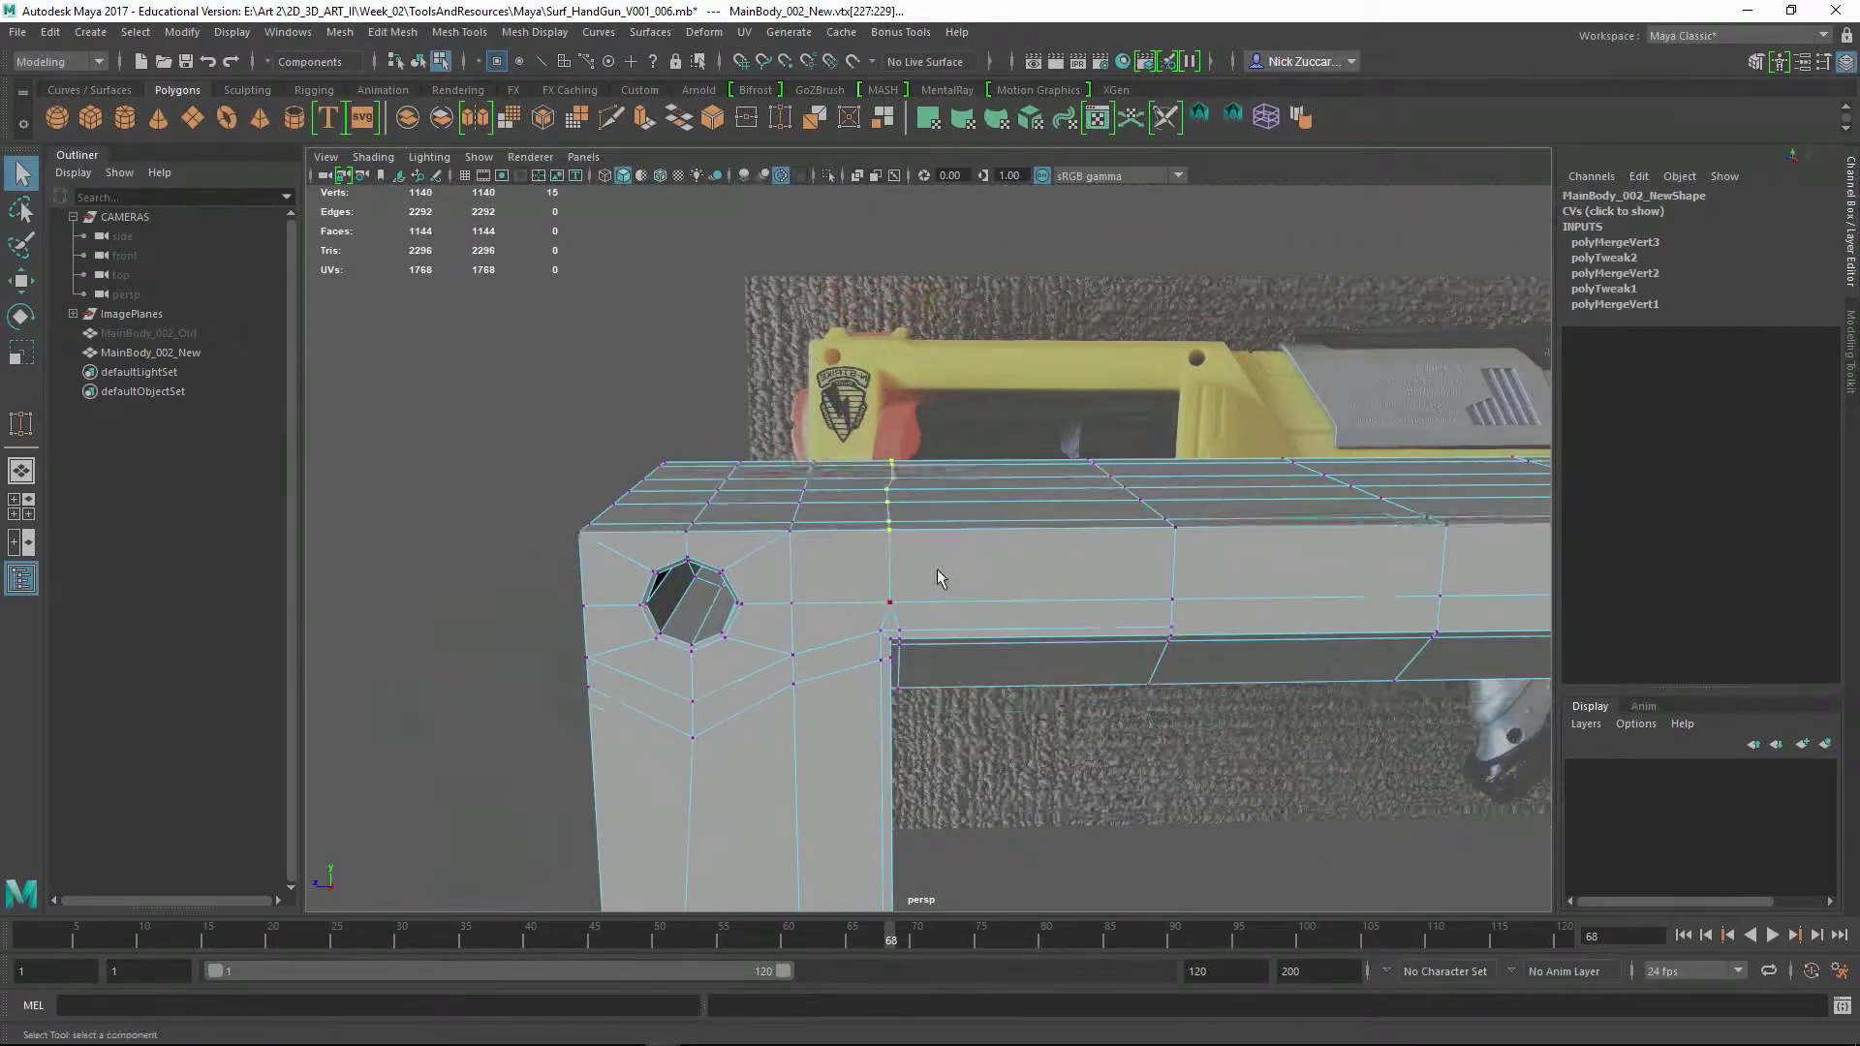
key(F8)
key(w)
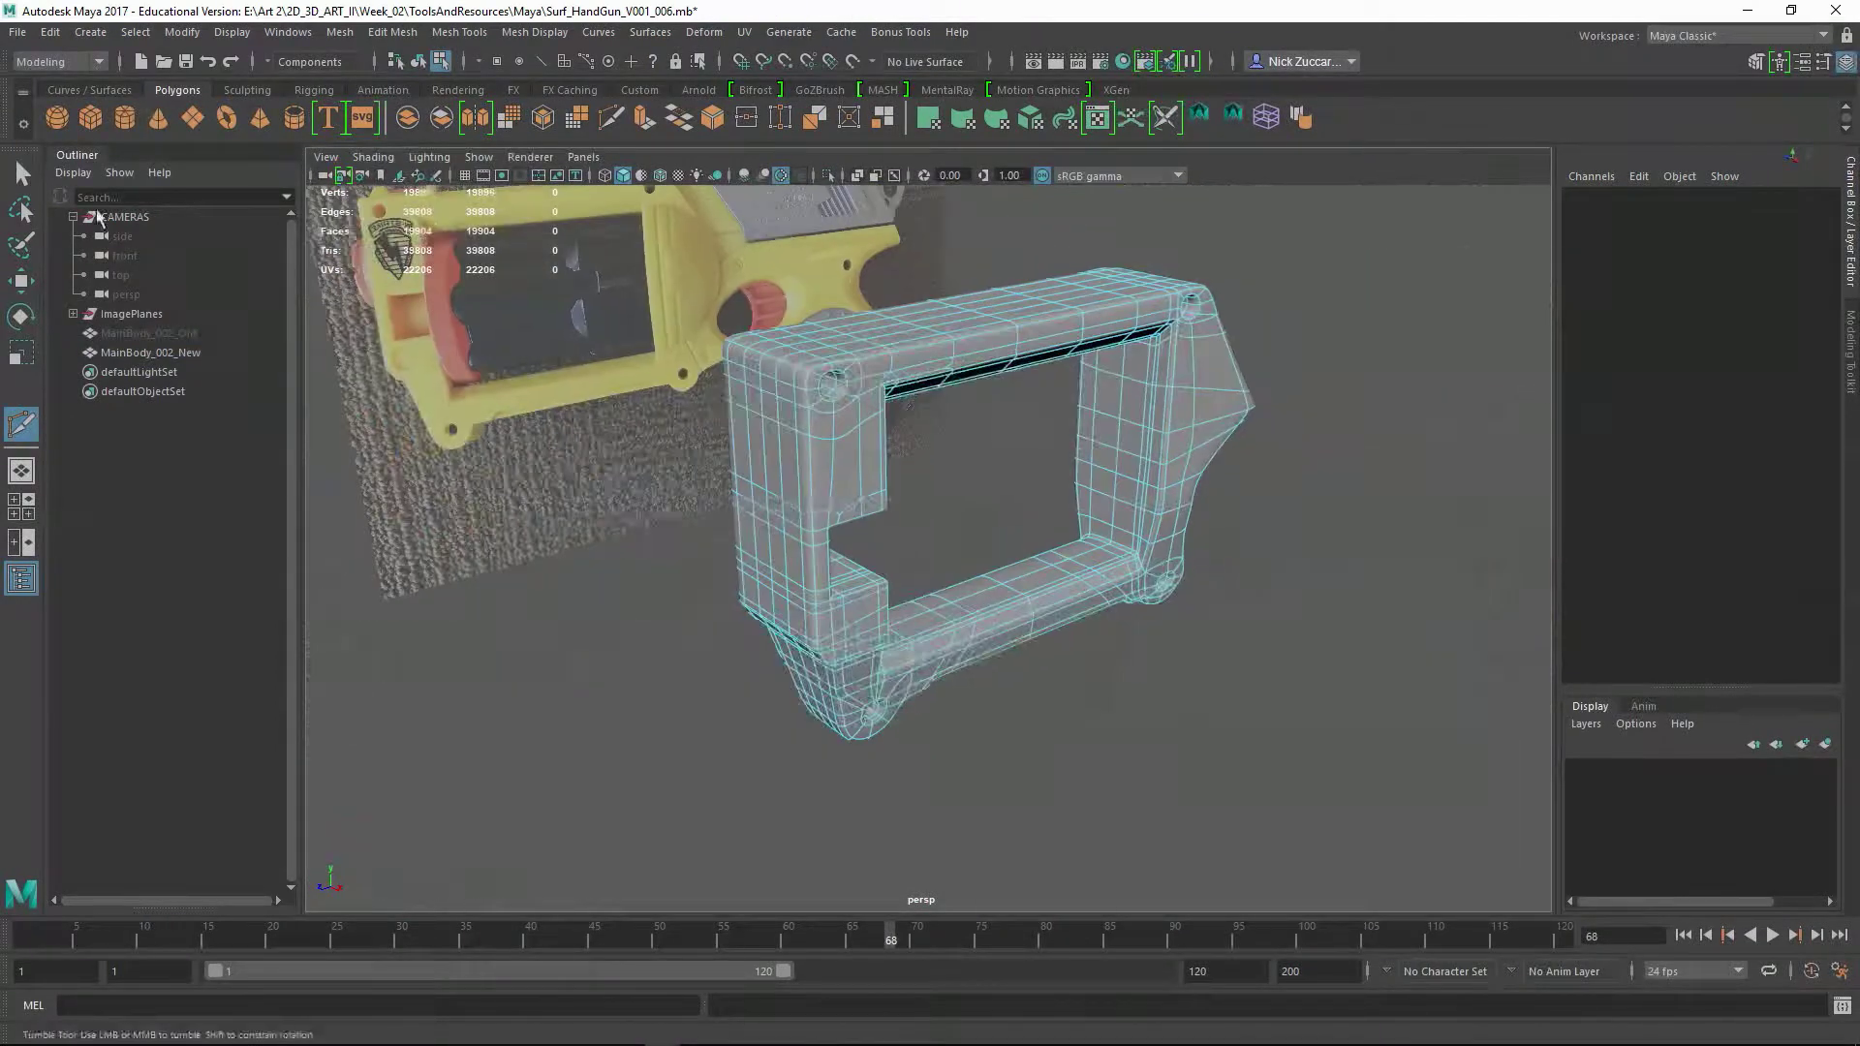
- Cut new edges around the lower front lug's pin hole and toward the lower rail with Multi-Cut
key(F8)
alt+drag(1027, 737, 1111, 767)
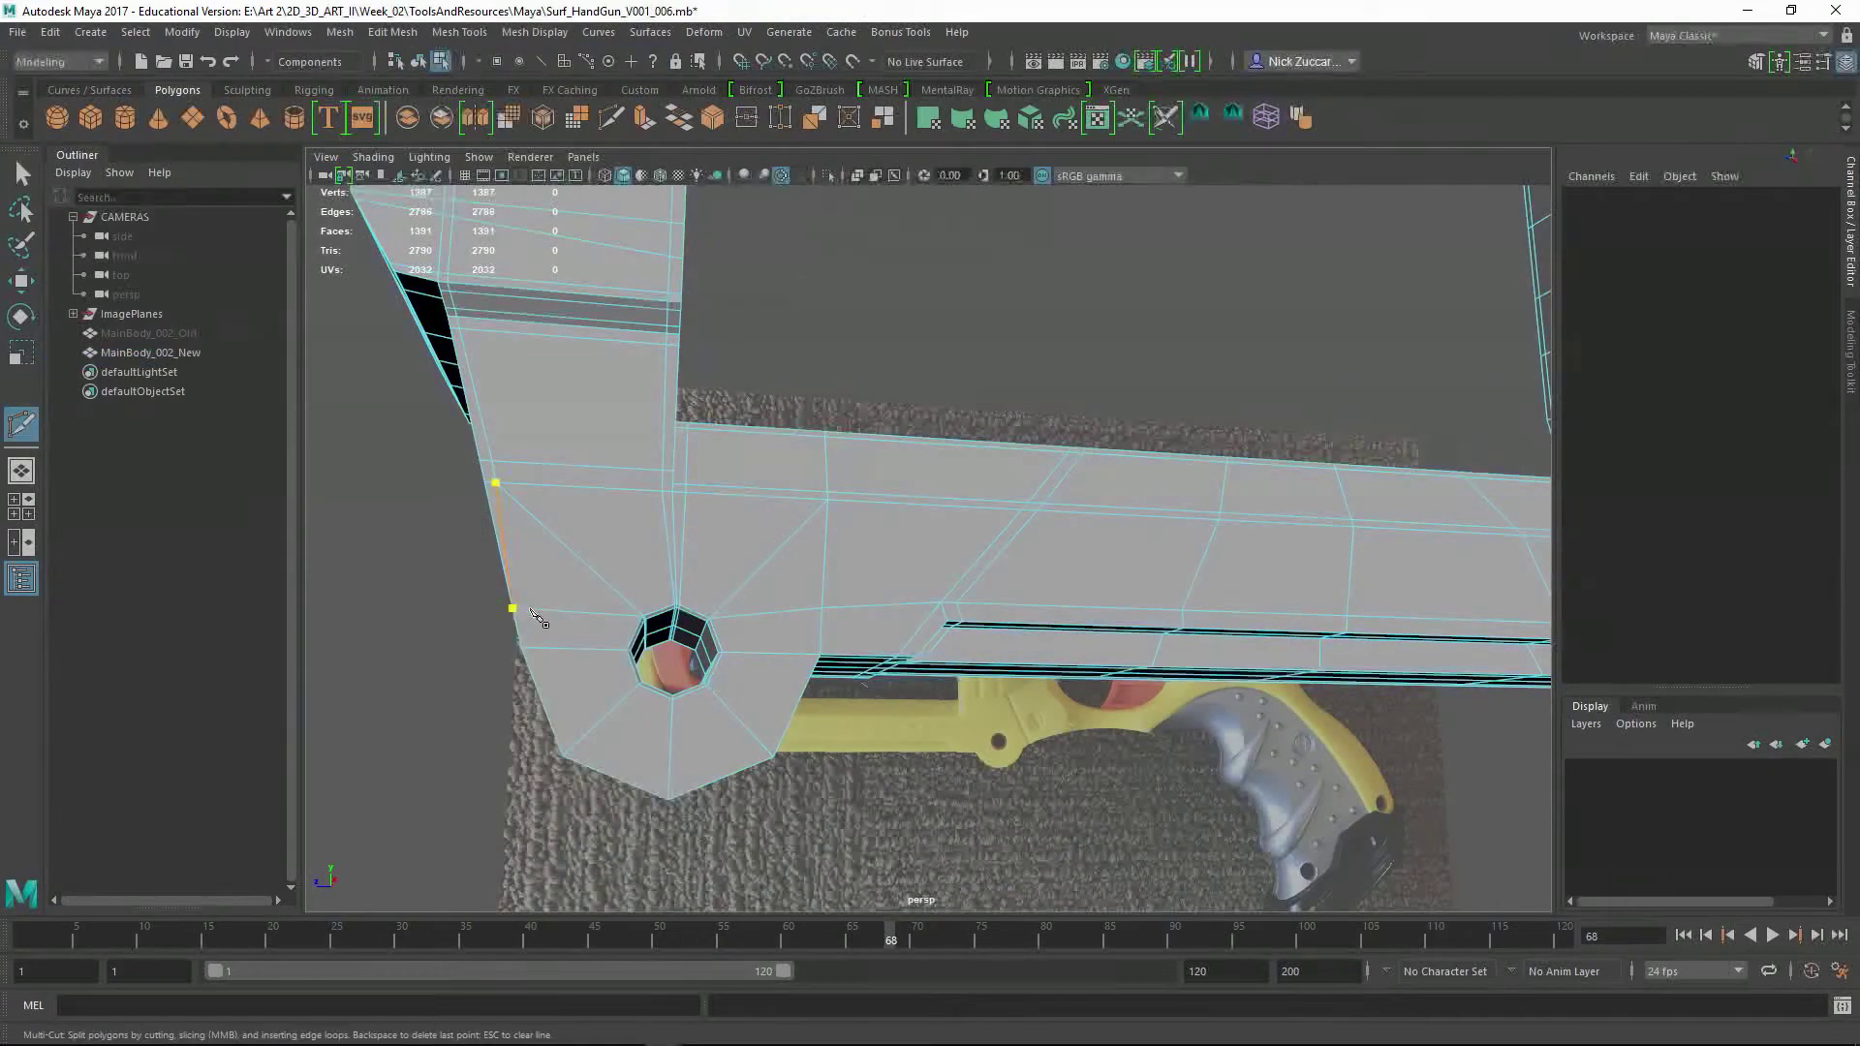
alt+middle_drag(676, 779, 761, 574)
alt+drag(787, 560, 830, 581)
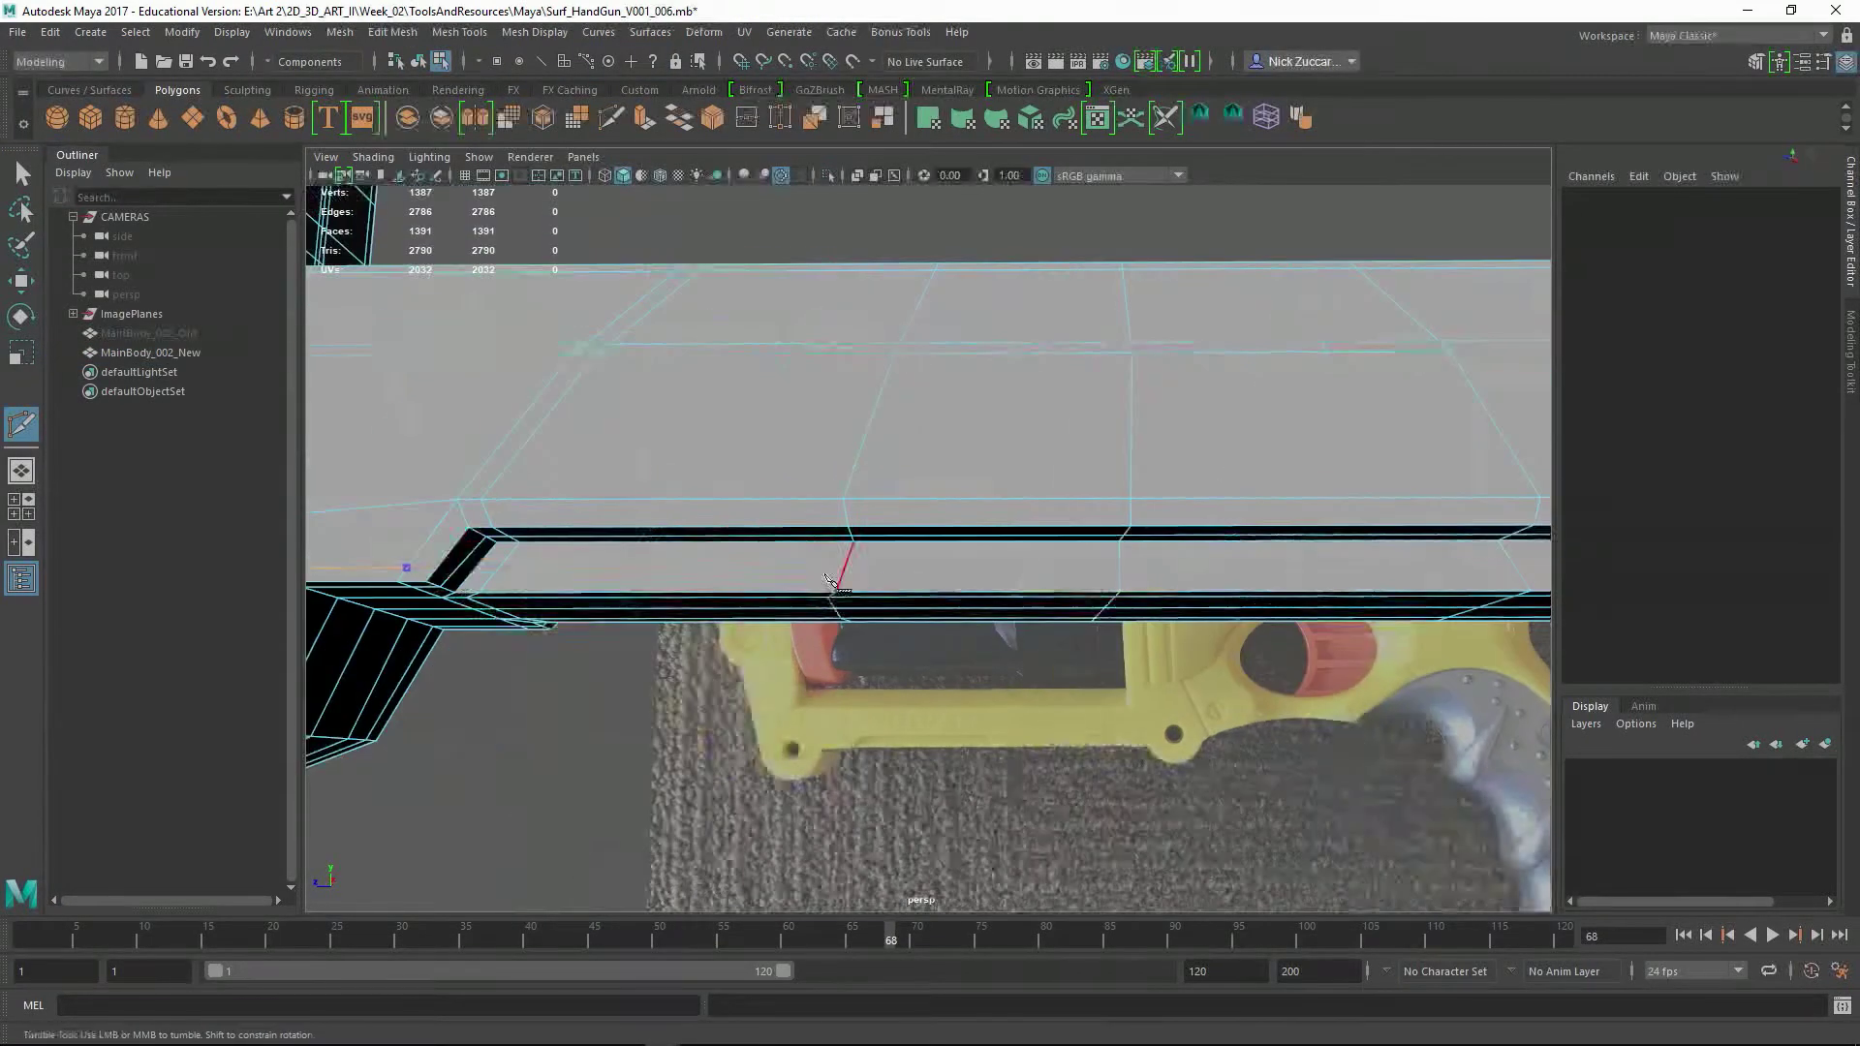
alt+drag(468, 581, 663, 724)
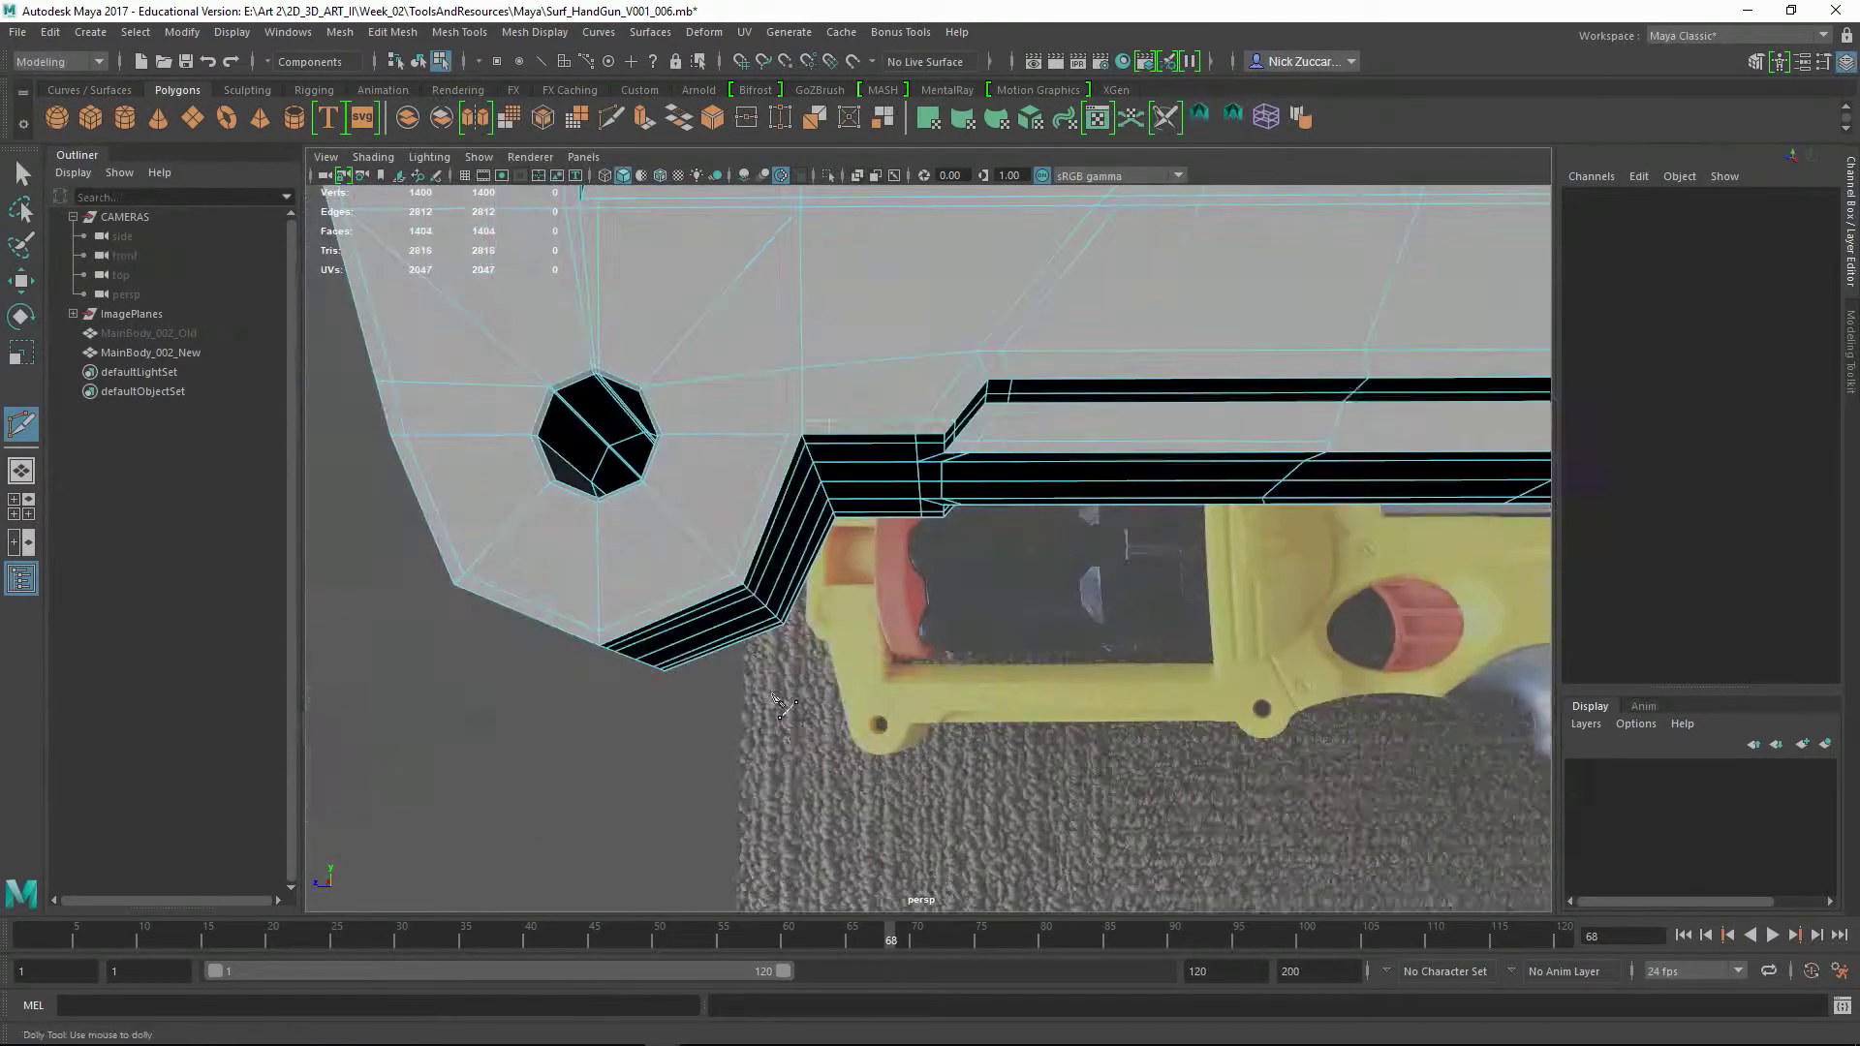
- Merge the extra vertex at the inner corner where the front lug meets the lower rail
key(F9)
click(803, 425)
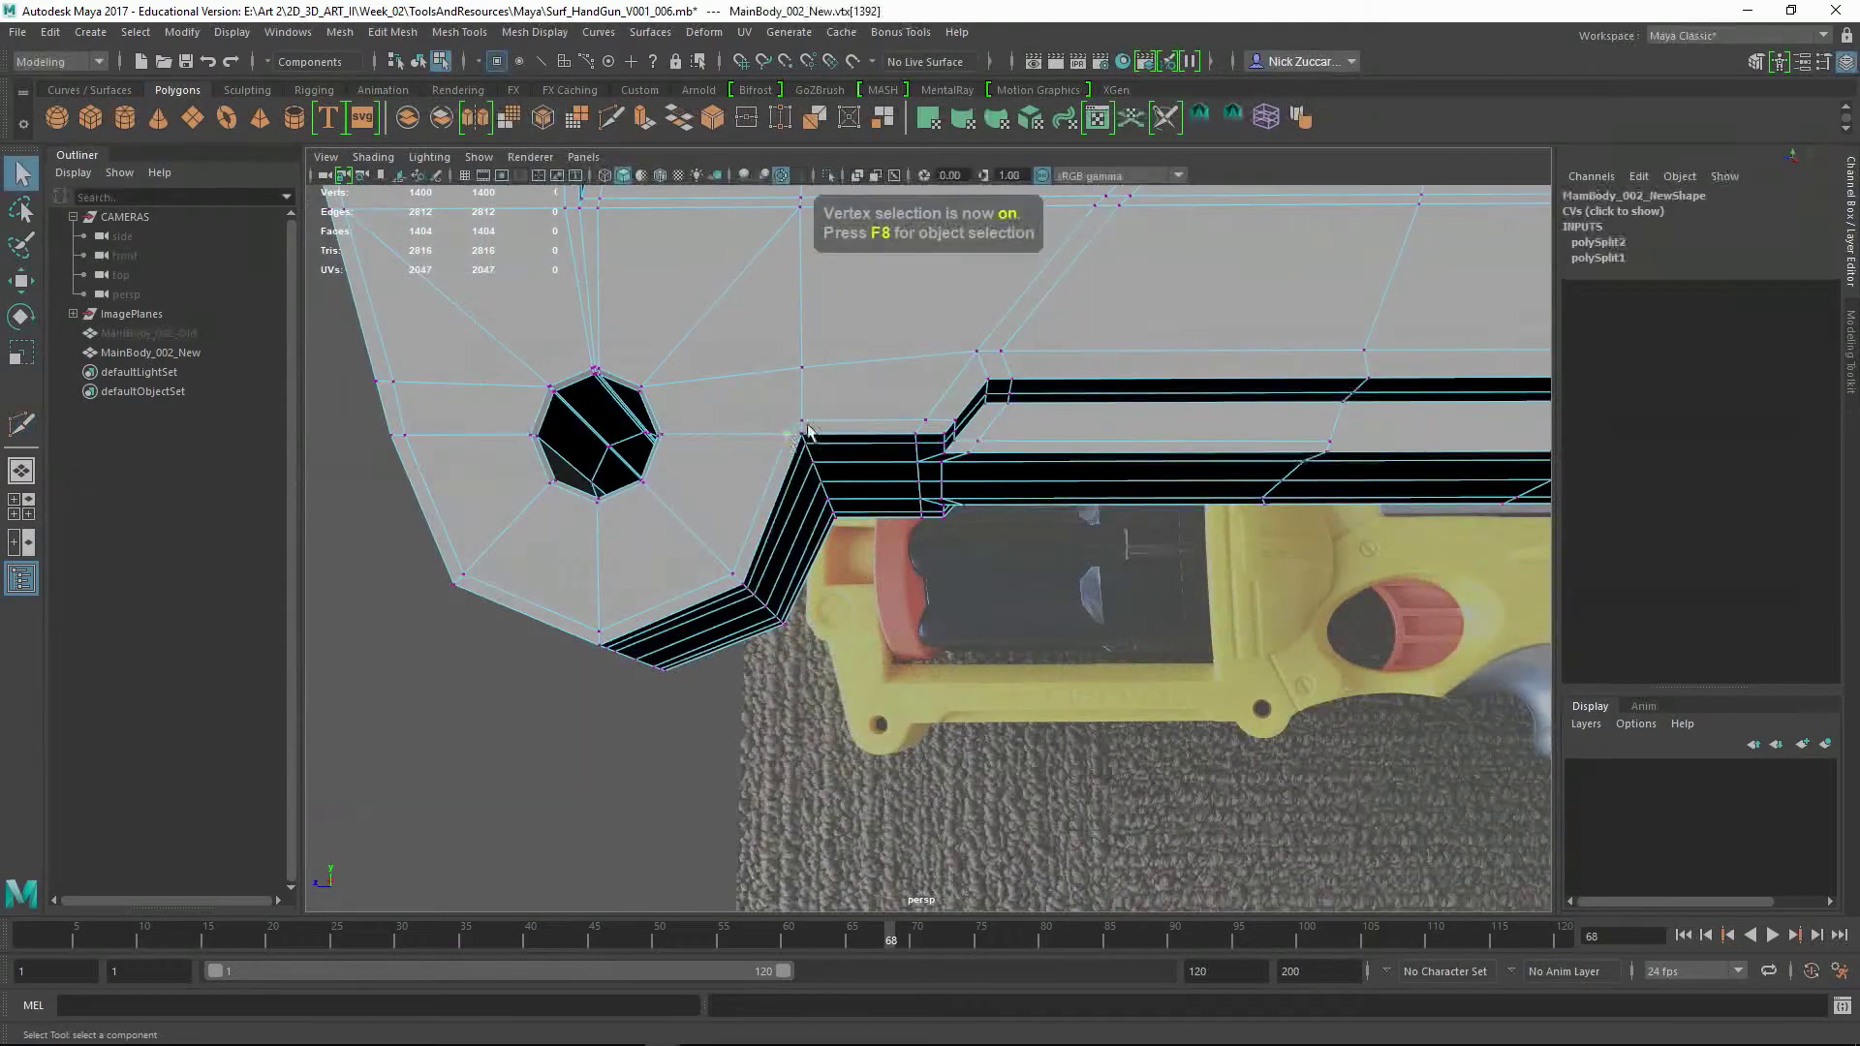
alt+drag(749, 421, 775, 668)
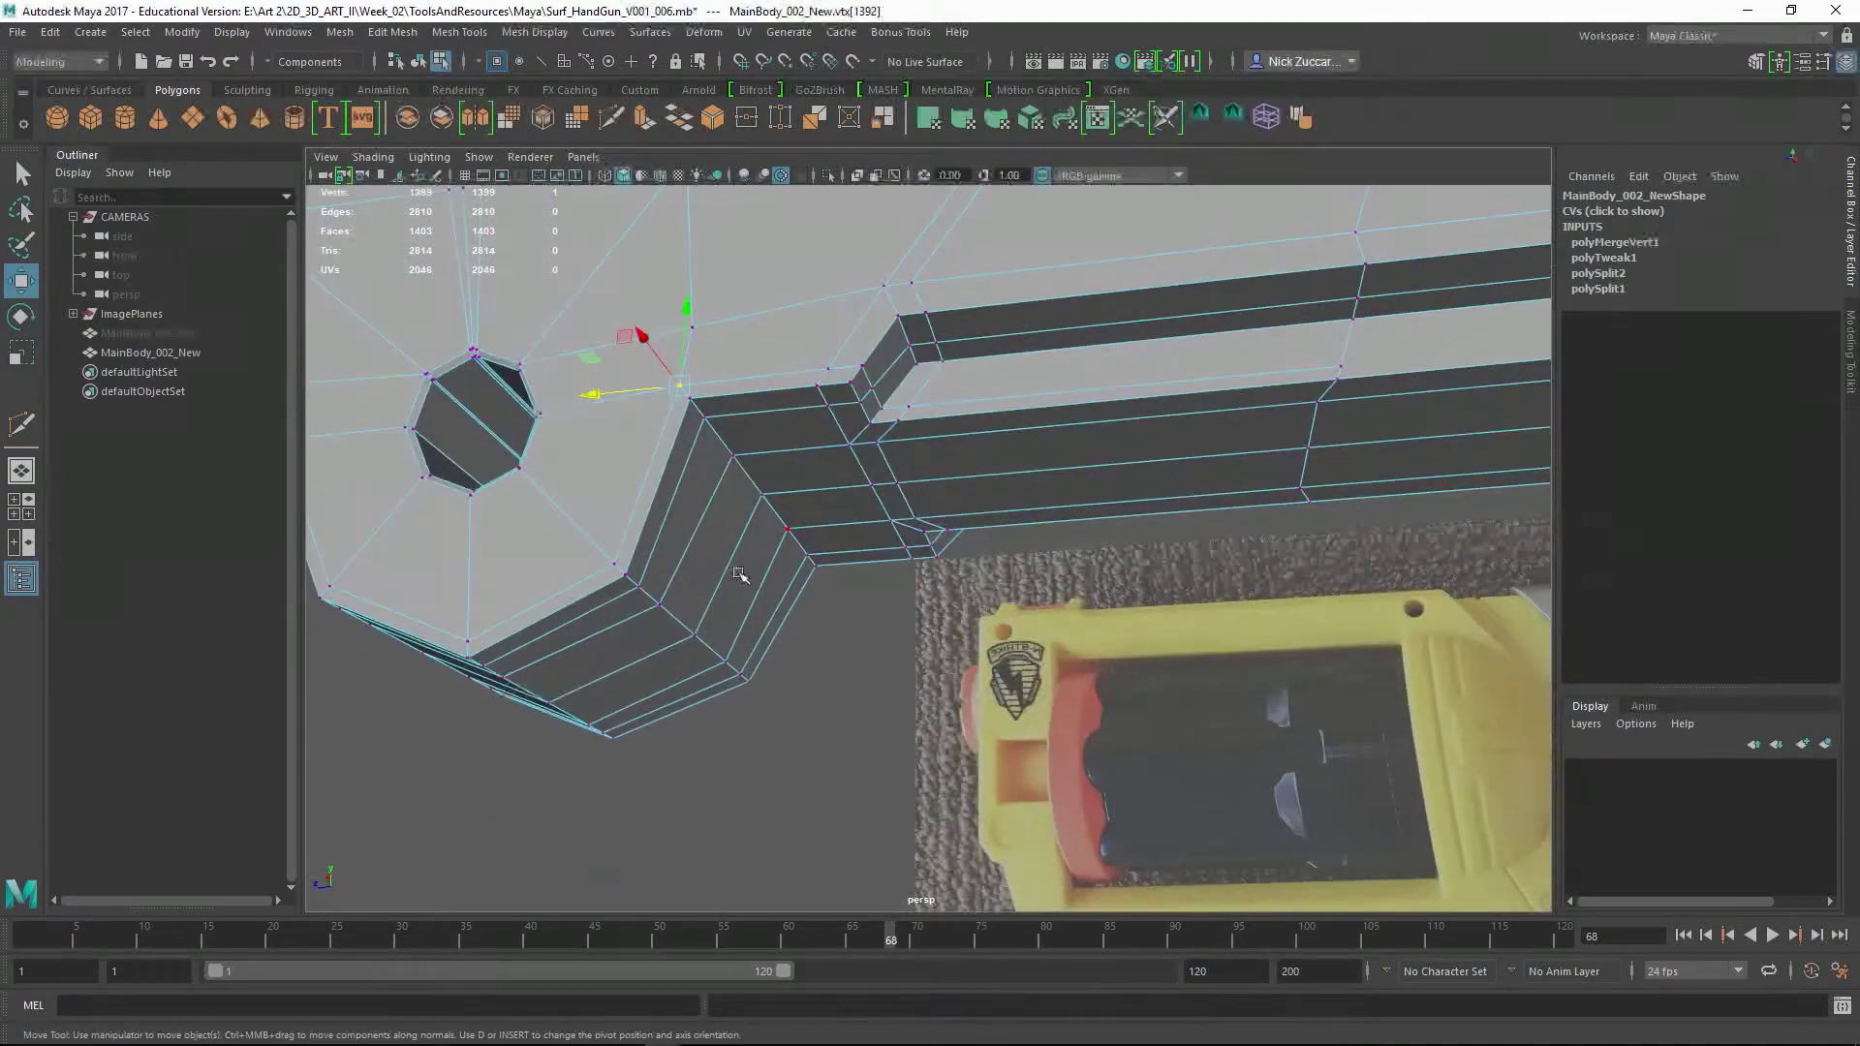
- Insert an edge loop near the front lug's outer wall with Multi-Cut and mirror the main body
key(F8)
mouse_move(665, 520)
shift+right_down()
mouse_move(697, 485)
mouse_move(634, 506)
shift+right_up()
ctrl+click(733, 469)
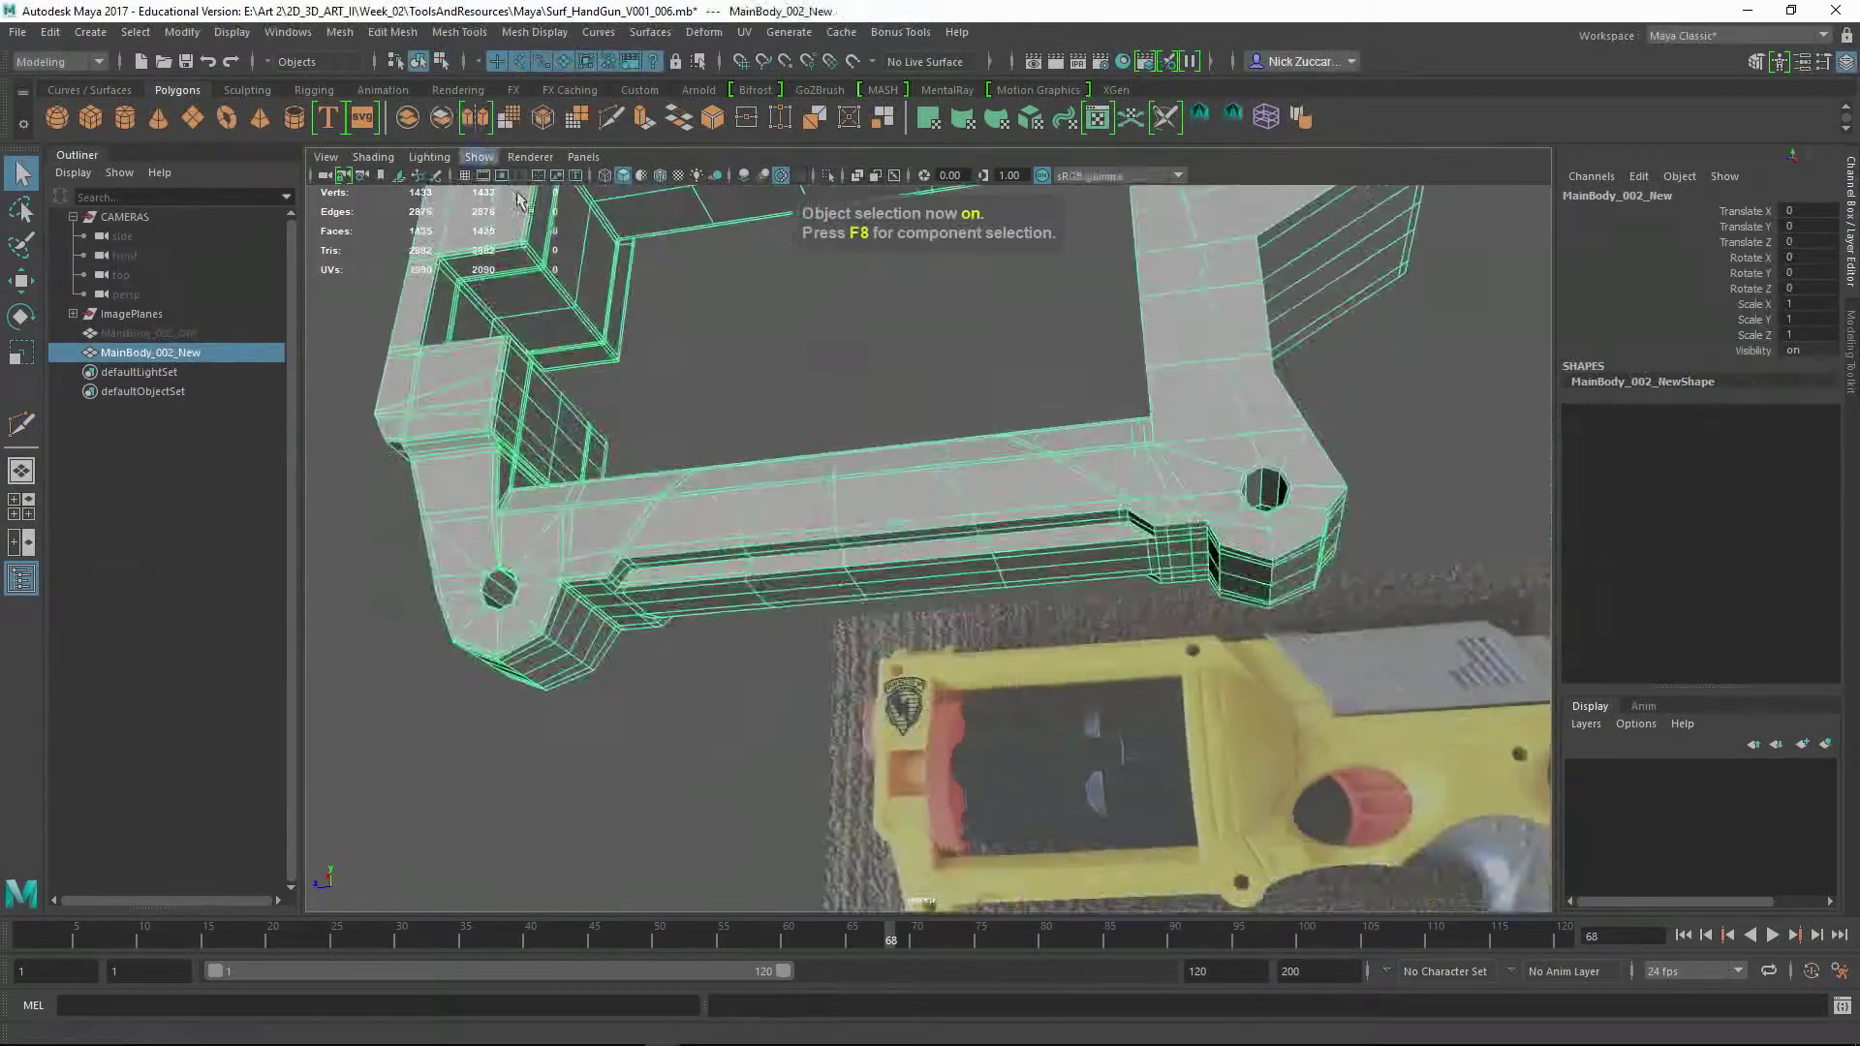
key(F8)
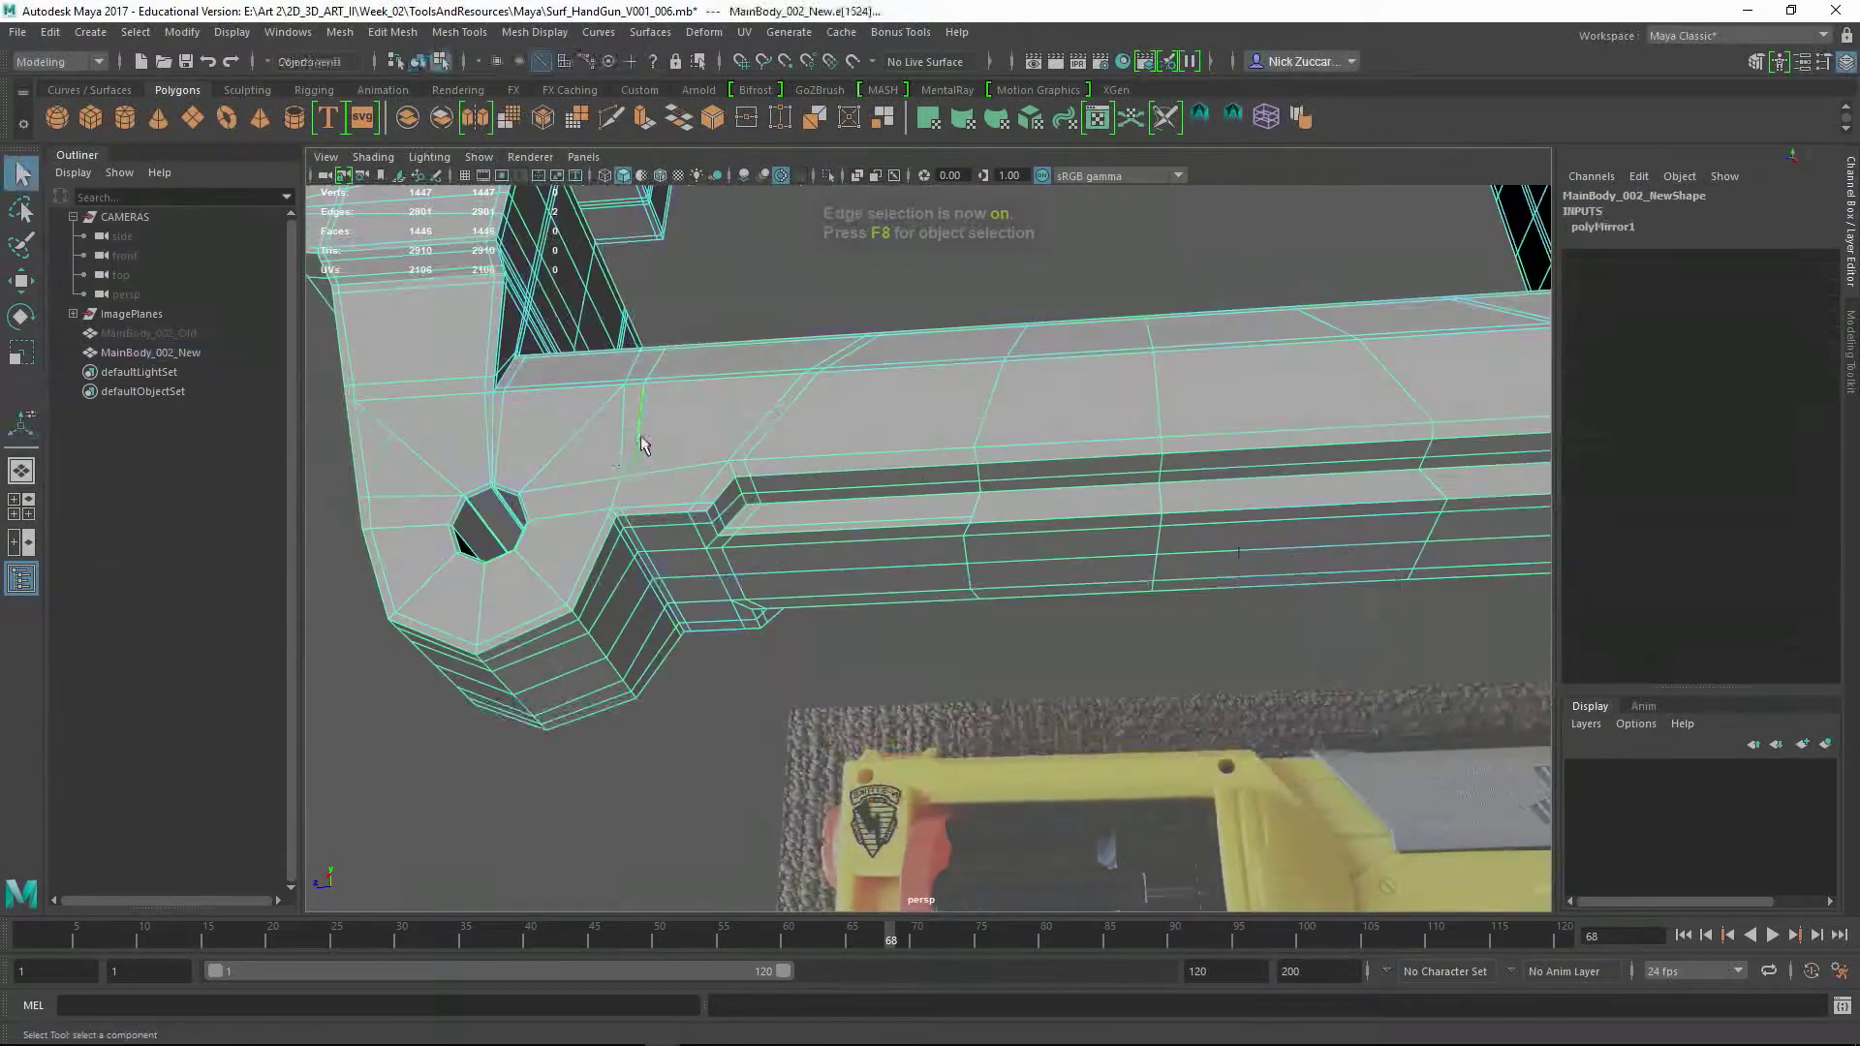
- Cut a new edge line above the front lug's pin hole with Multi-Cut and target-weld the stray vertex near the outer edge
alt+drag(644, 445, 758, 576)
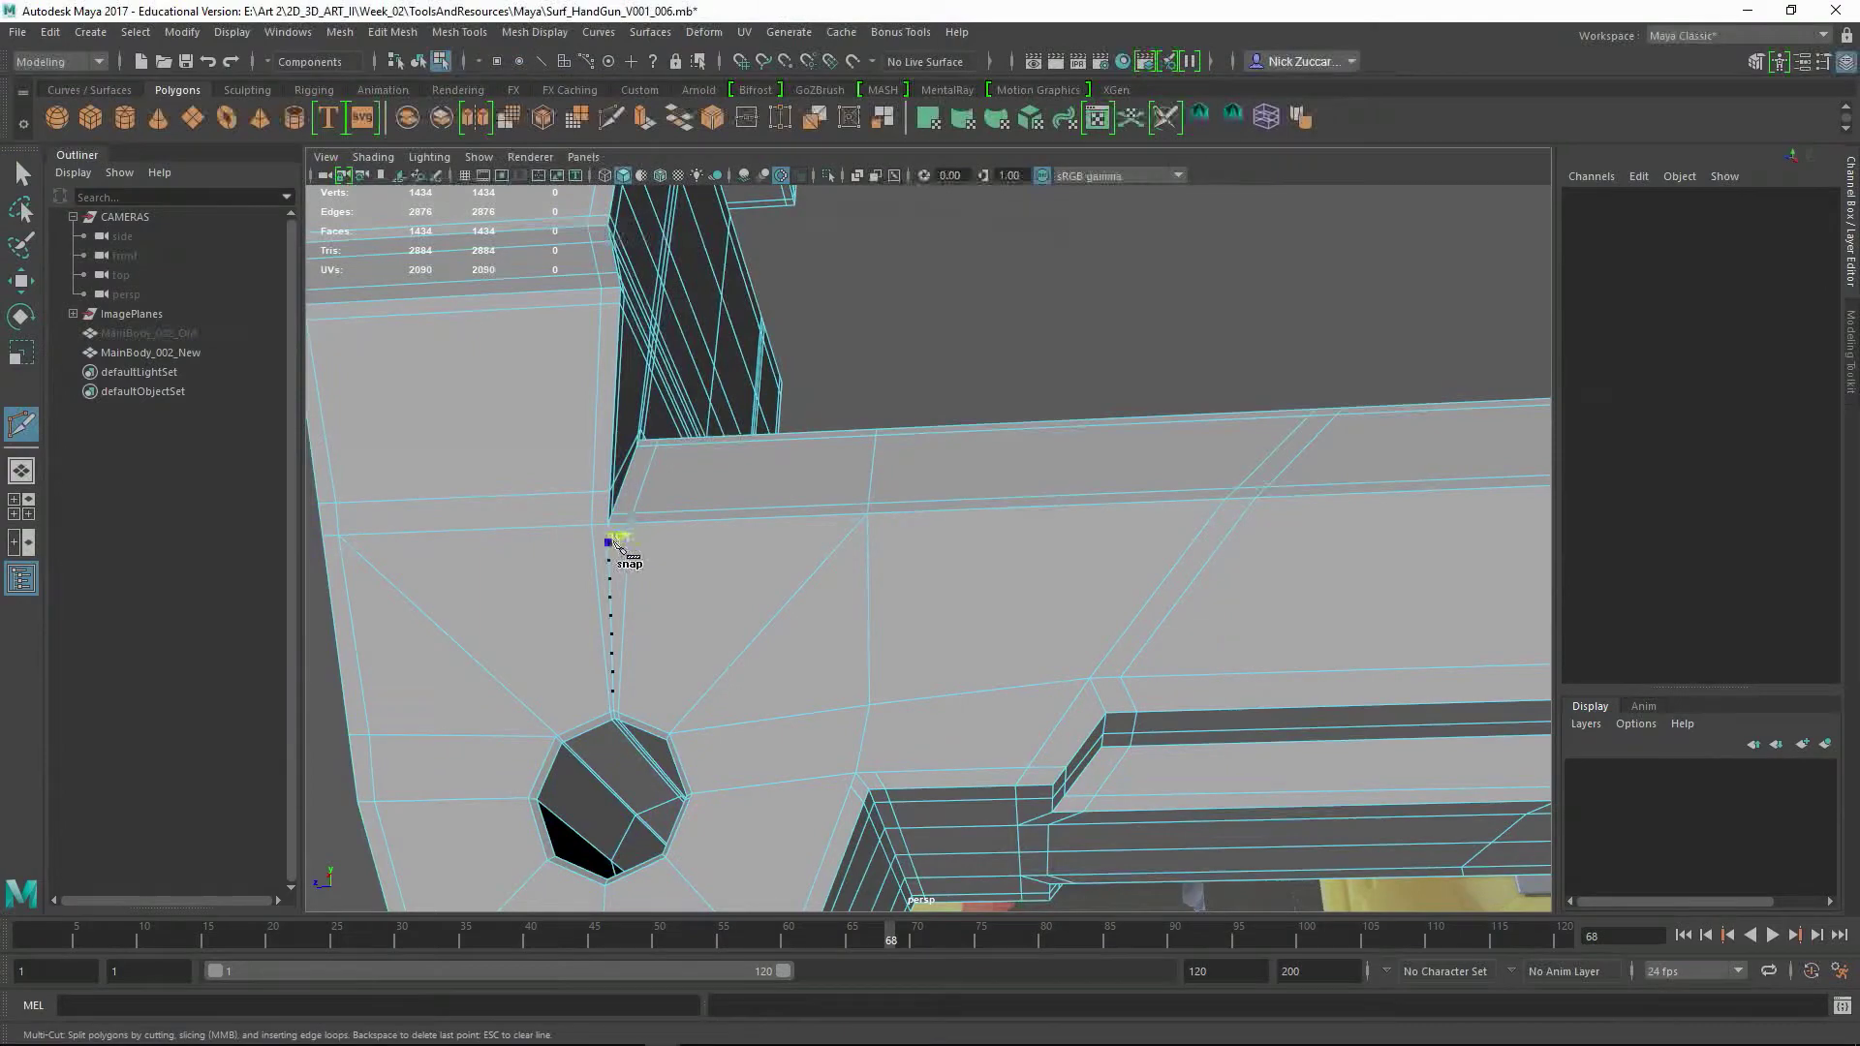
alt+drag(614, 540, 476, 533)
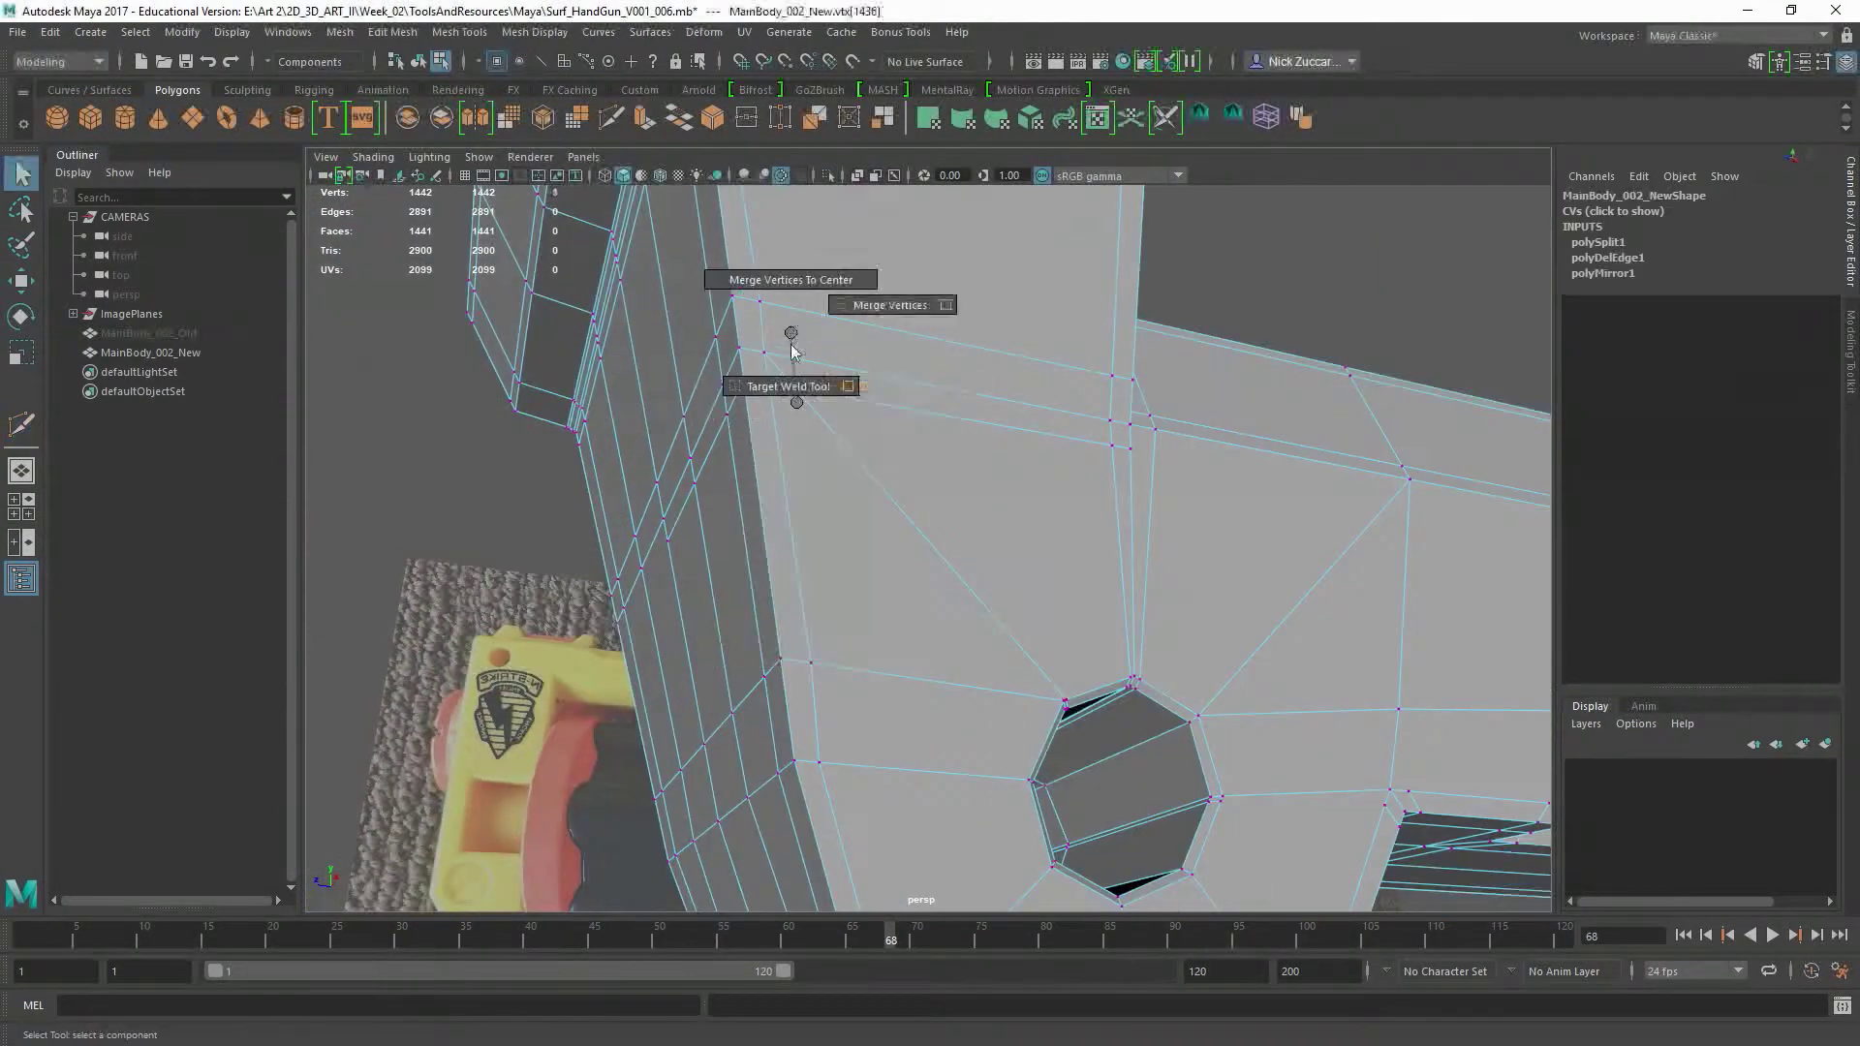
shift+right_drag(792, 351, 789, 385)
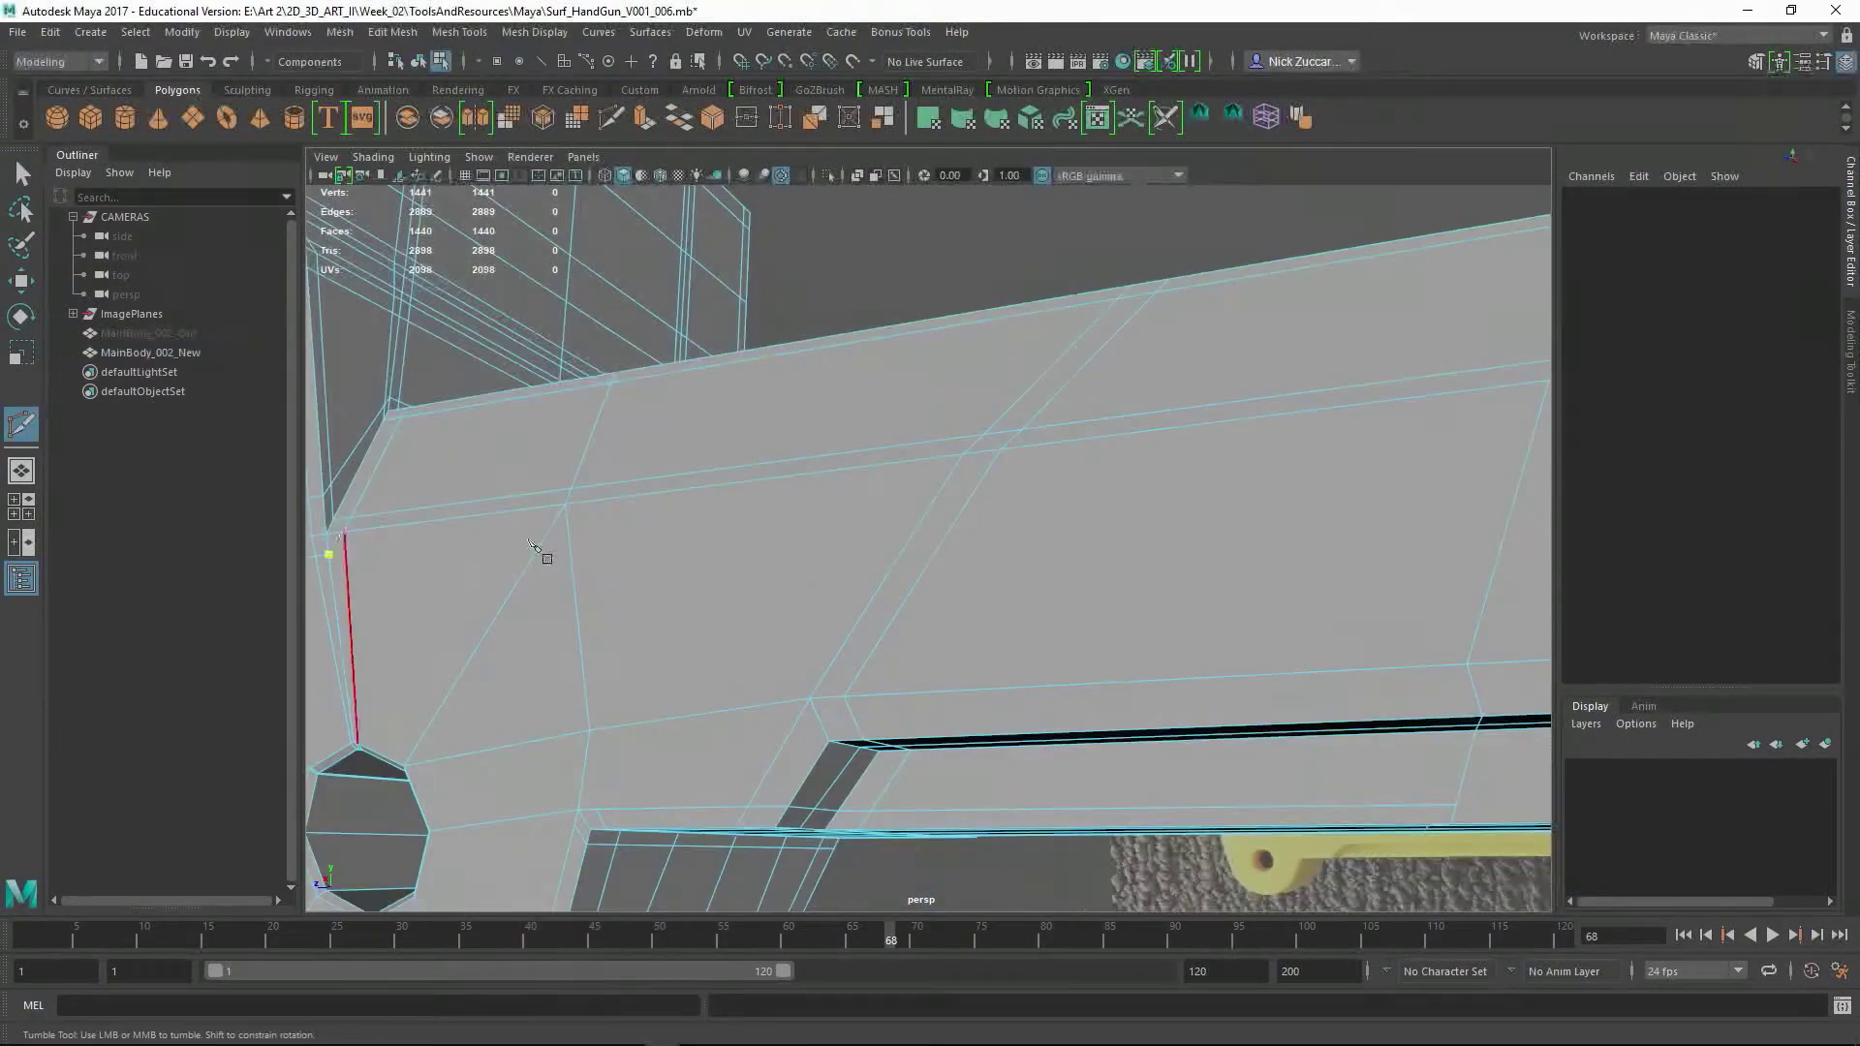
- Cut a straight horizontal edge line along the lower rail in the side view and target-weld the stray vertex beside it
key(space)
key(space)
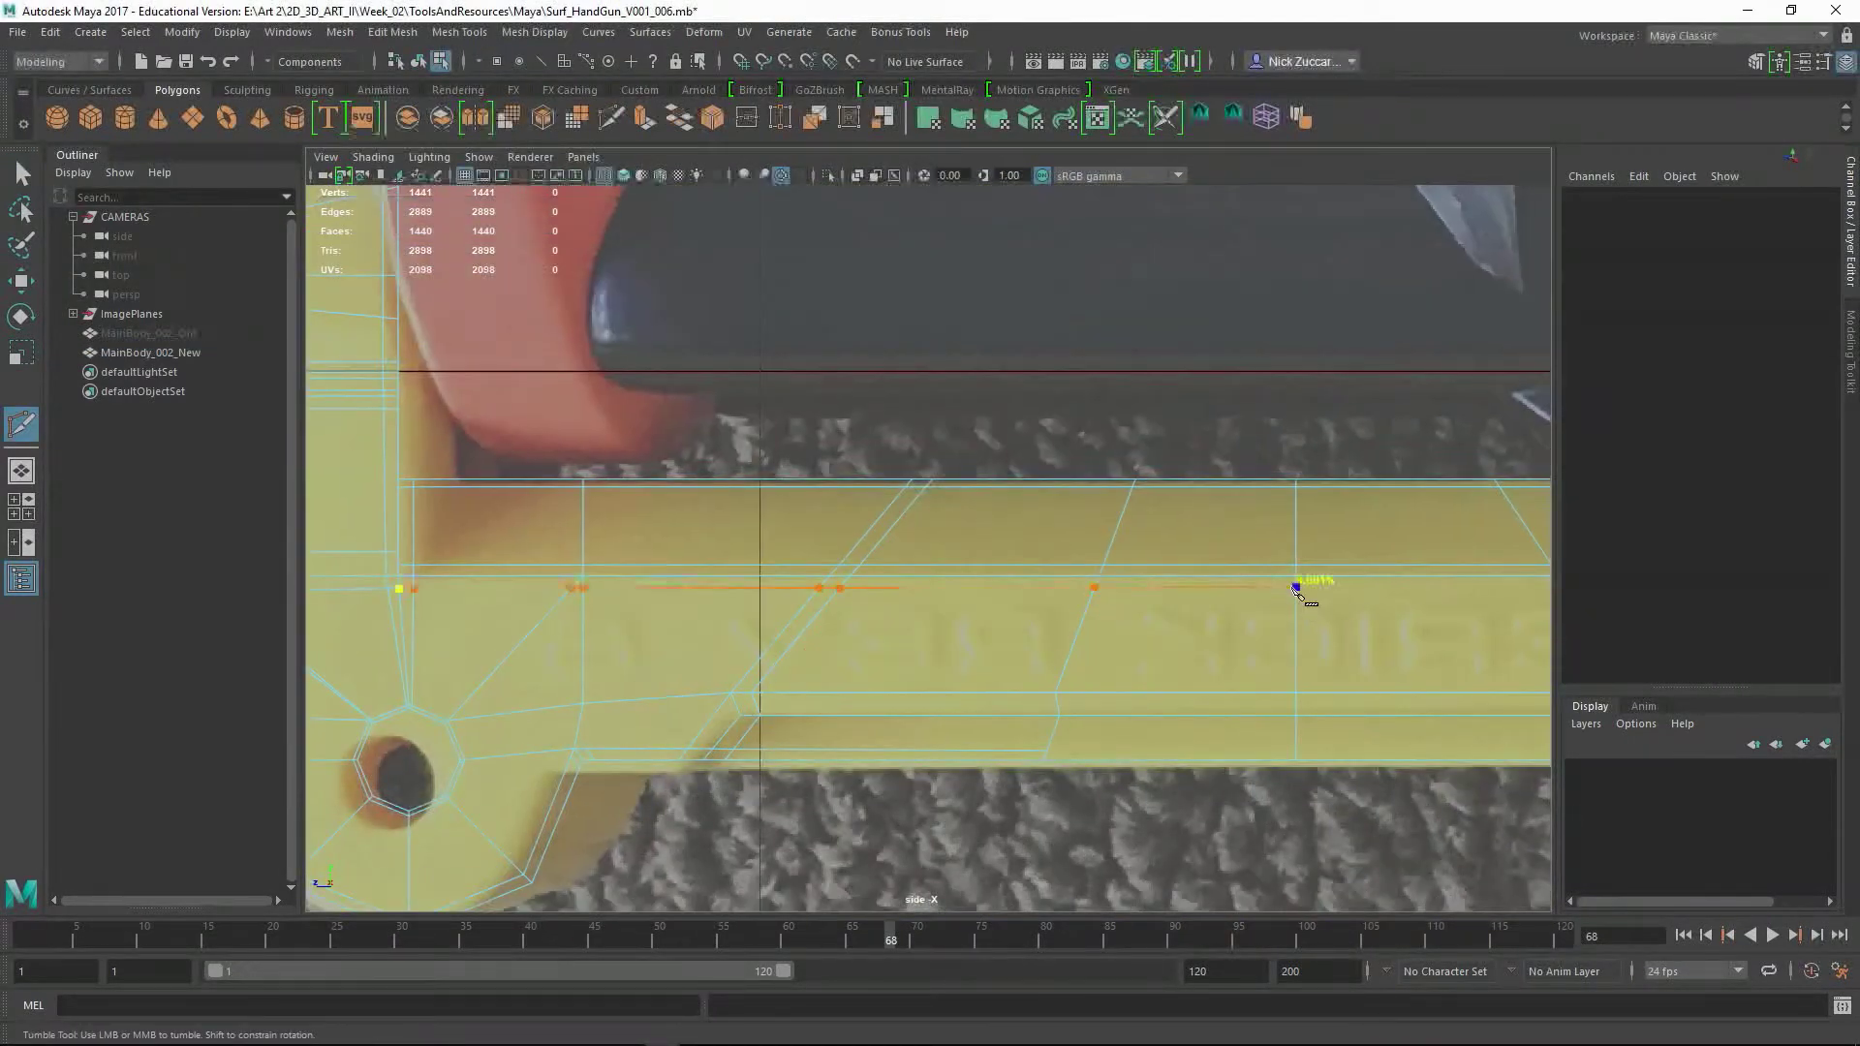
key(space)
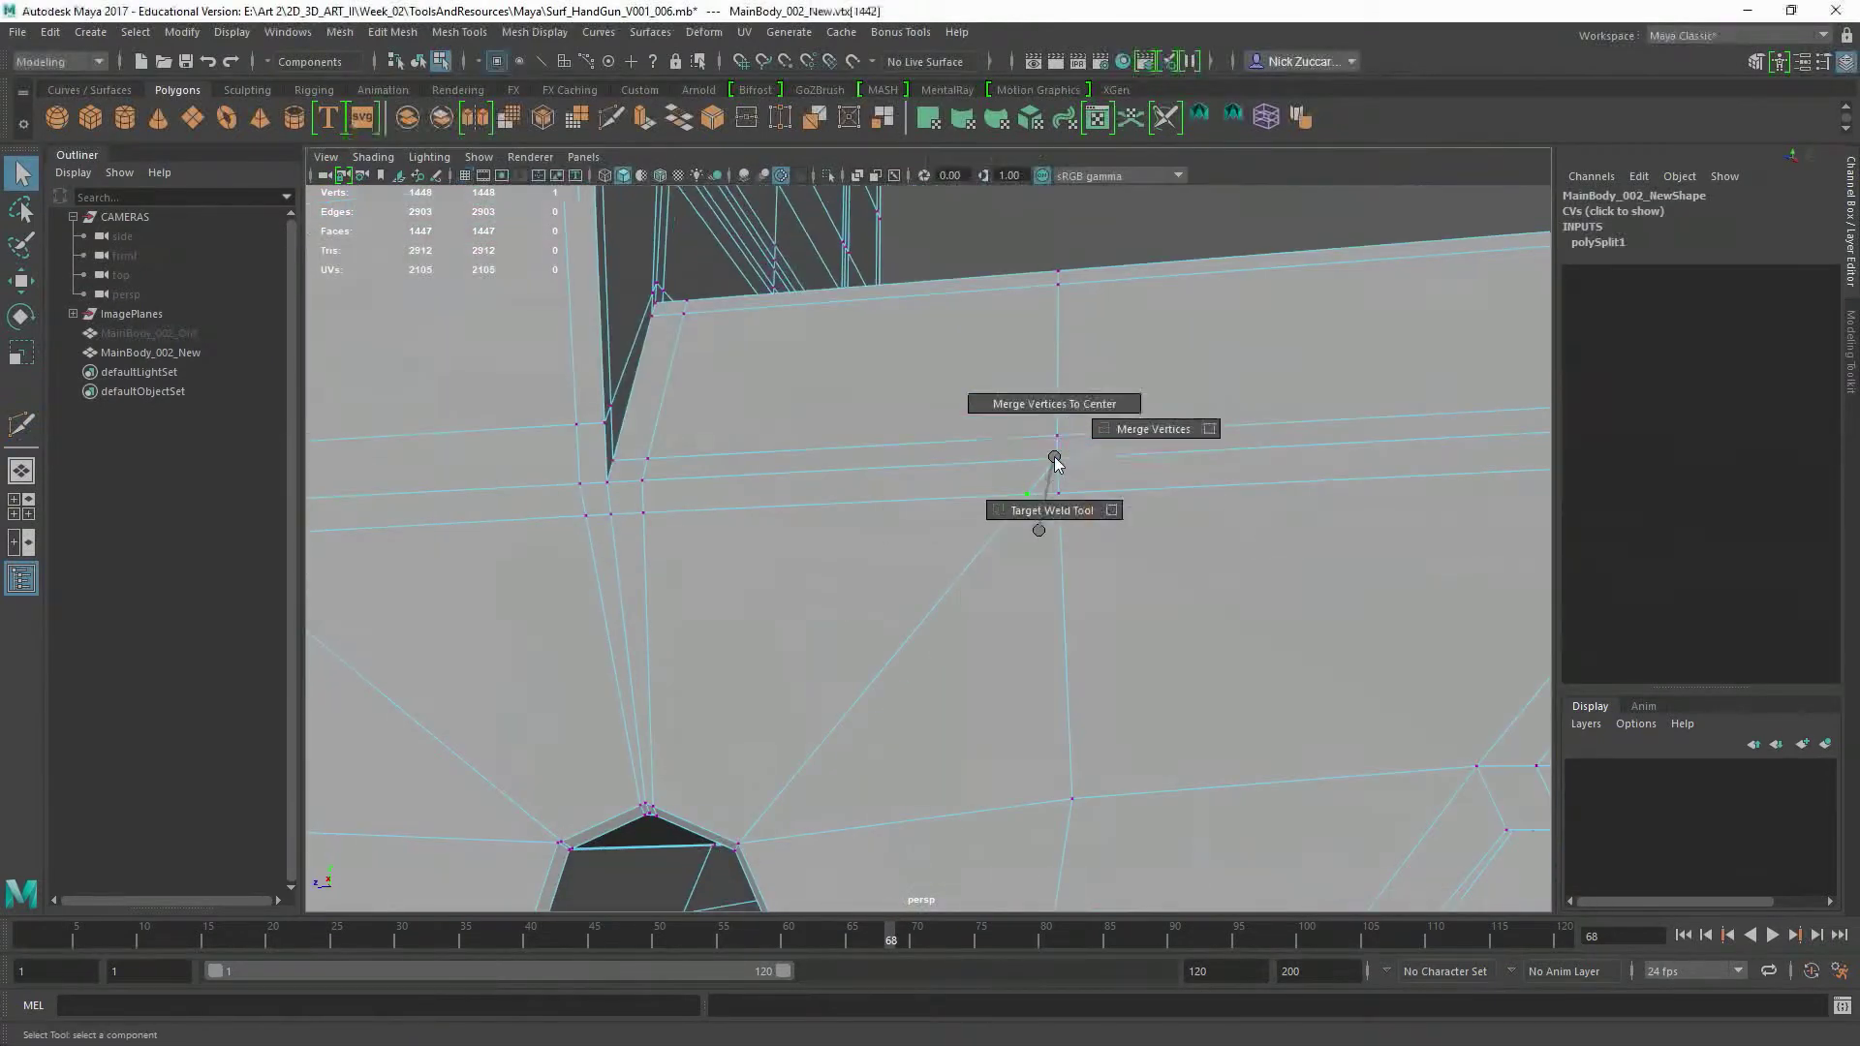
shift+right_drag(1037, 456, 1042, 515)
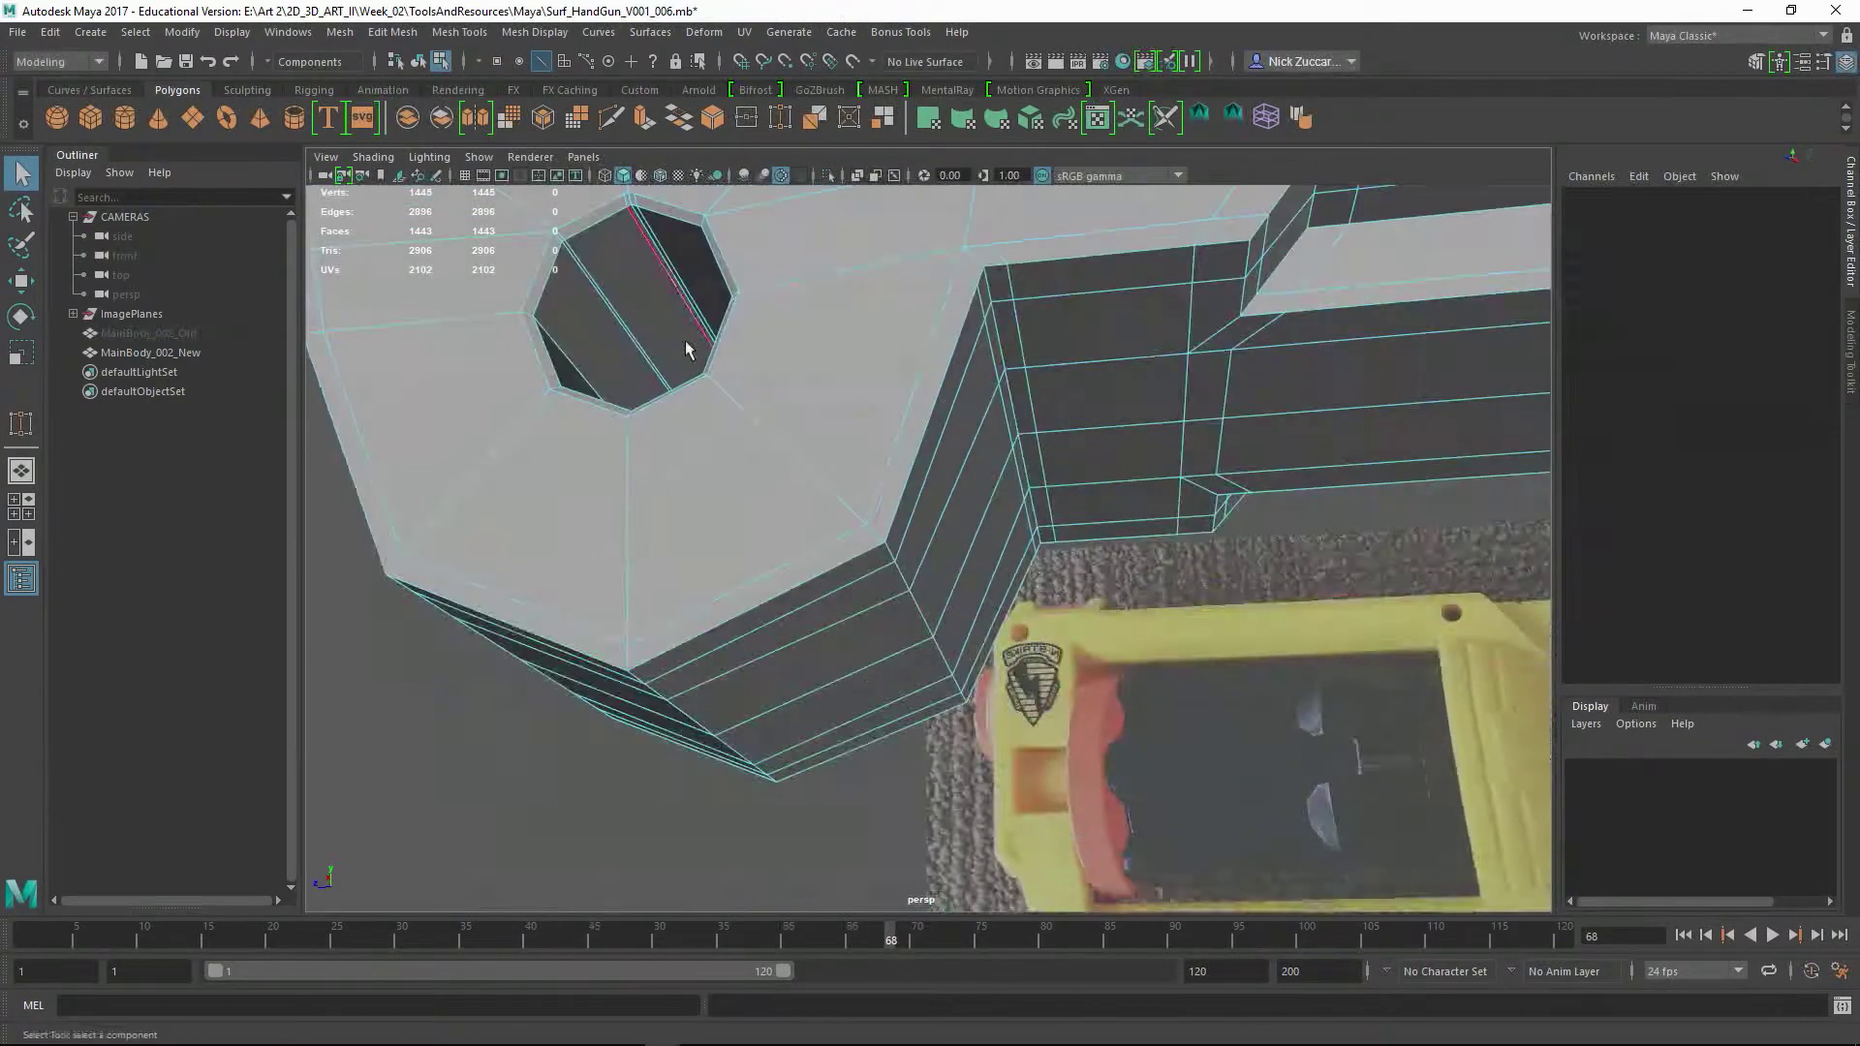
- Mirror the cleaned-up body again, delete the surplus edges, and check the front lug in smooth preview
key(F8)
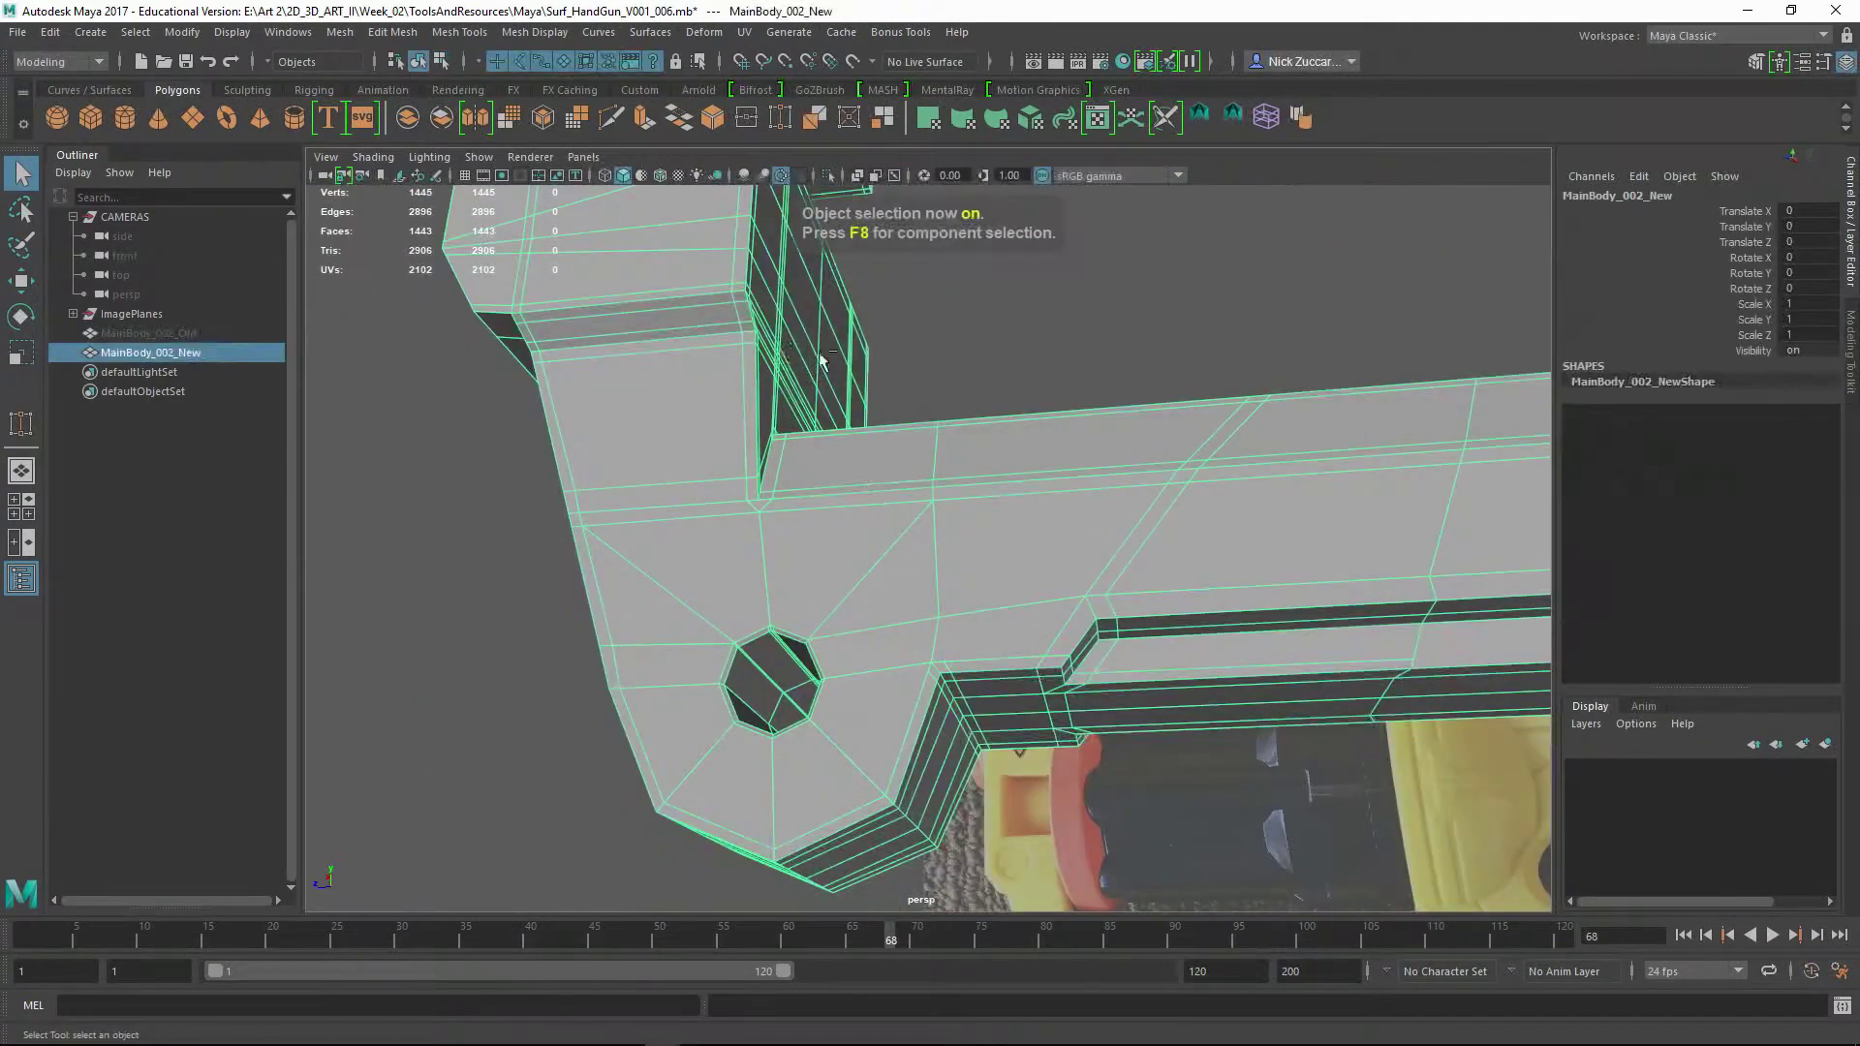
key(t)
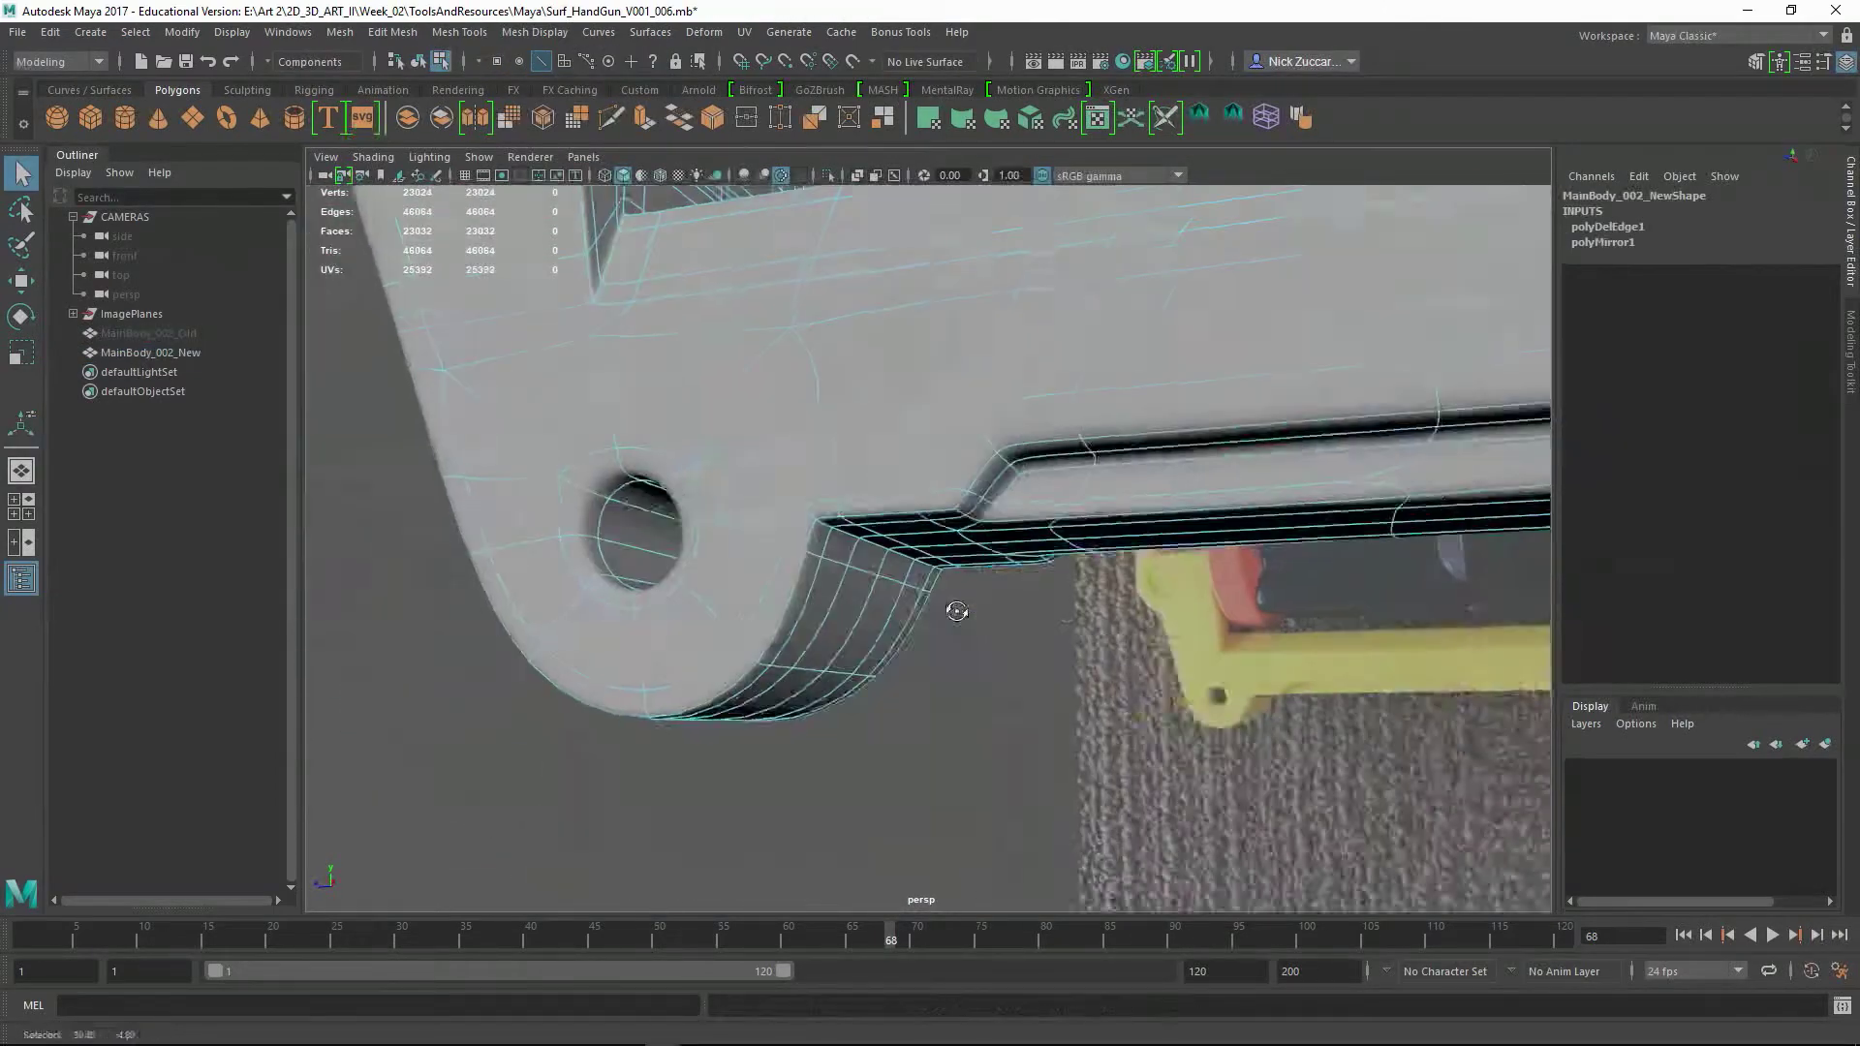
key(1)
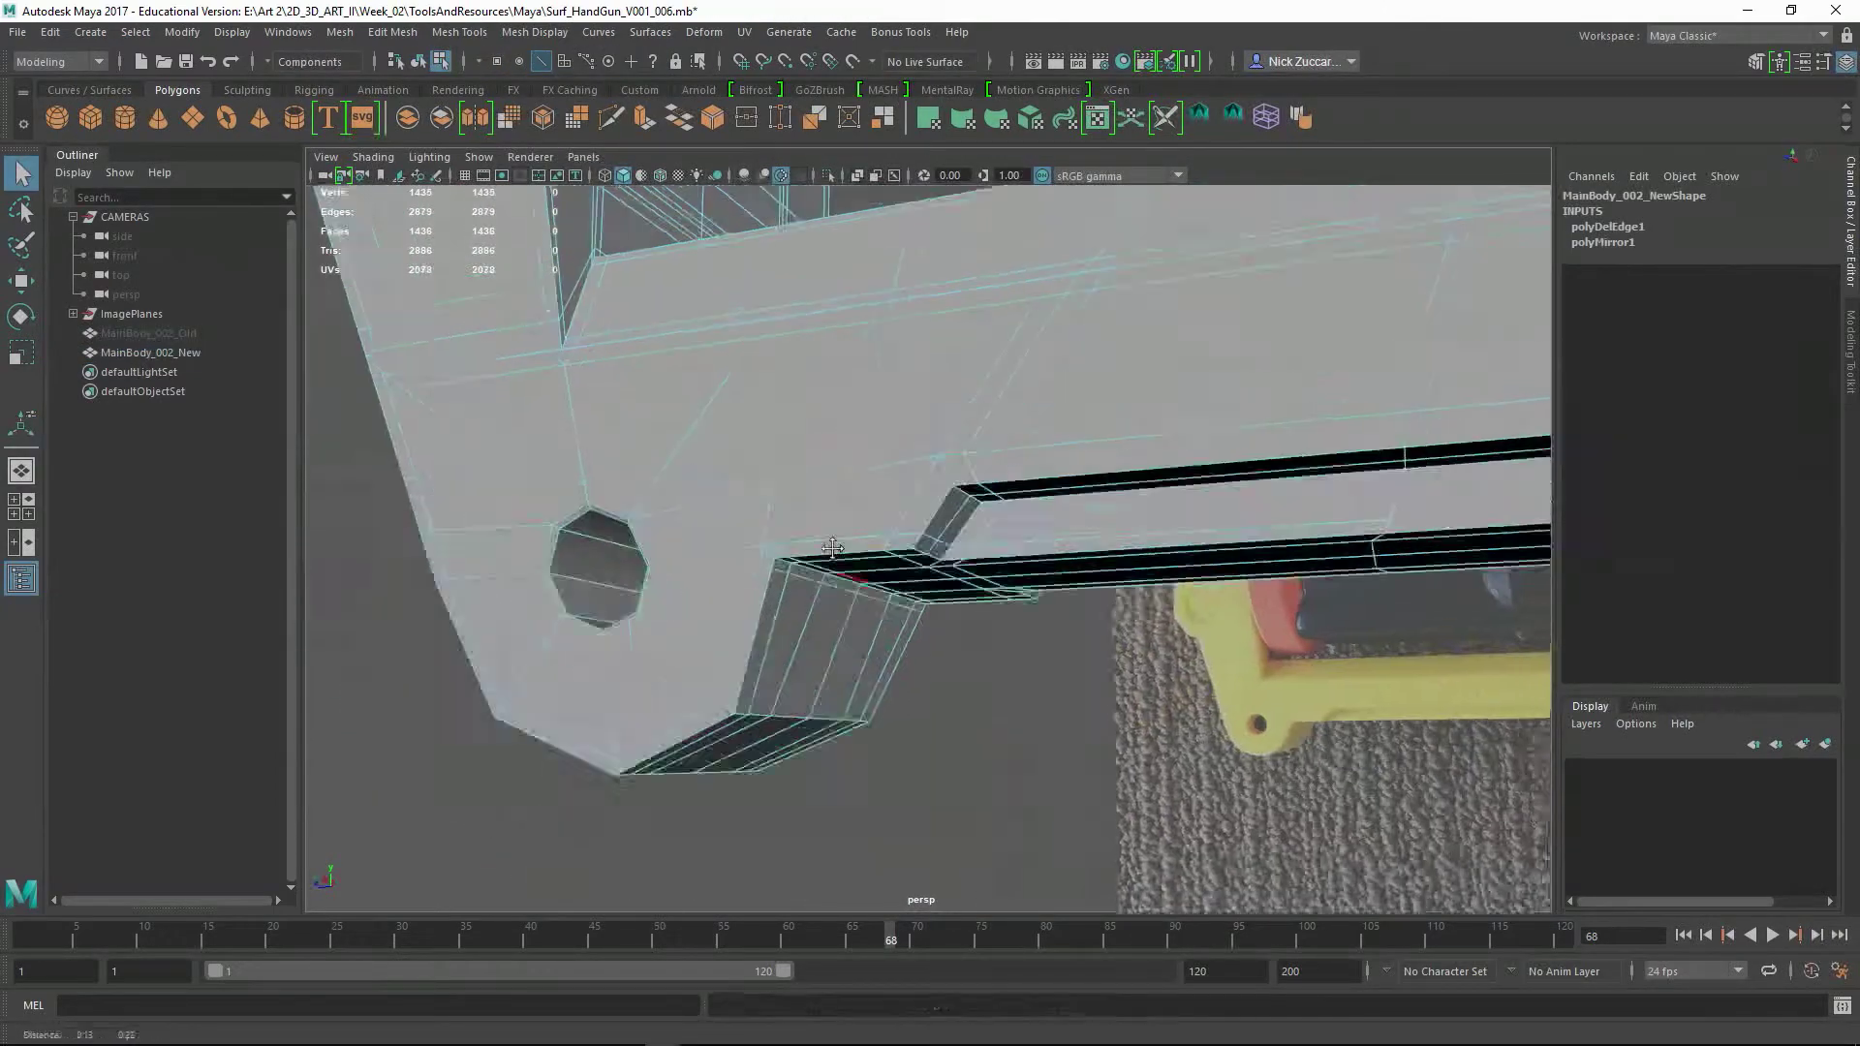
- Cut an edge line with Multi-Cut across the front block's side face and down its slanted lower corner
alt+drag(957, 611, 668, 549)
key(F8)
alt+right_drag(669, 550, 541, 524)
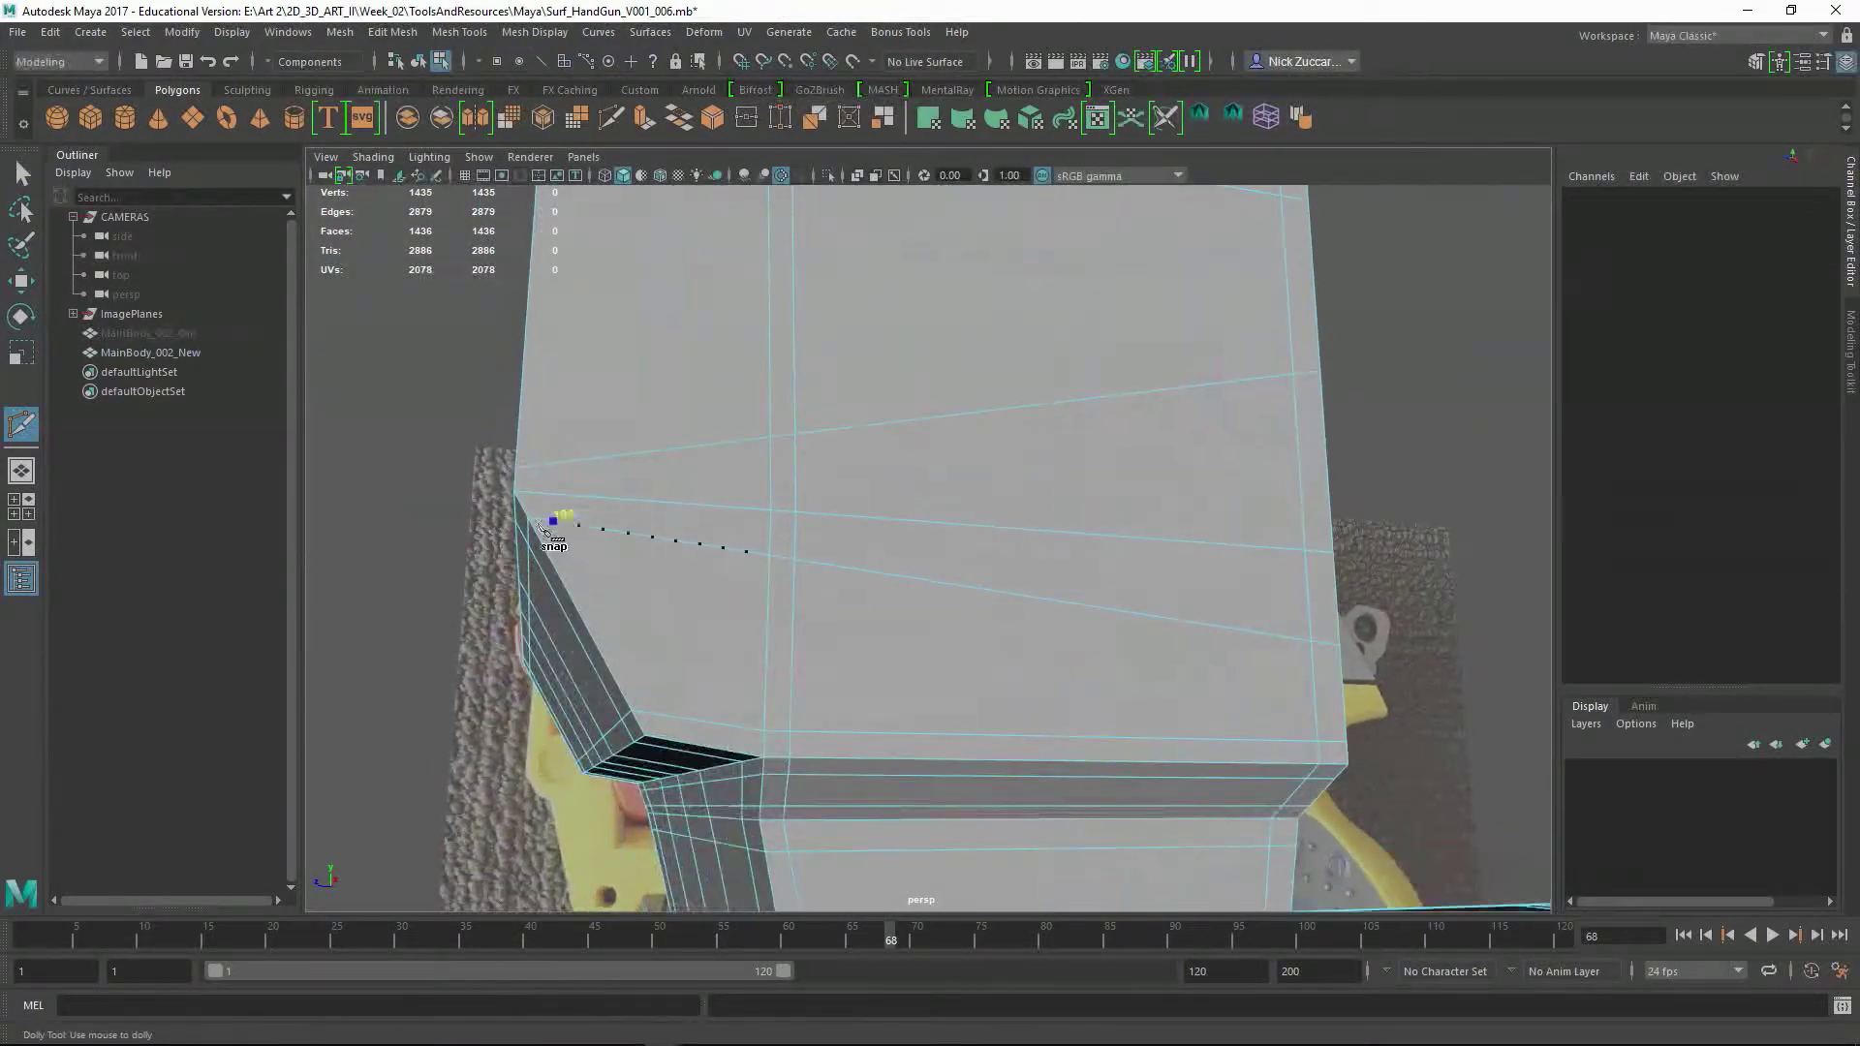
alt+middle_drag(644, 719, 574, 520)
click(574, 532)
alt+drag(573, 532, 574, 427)
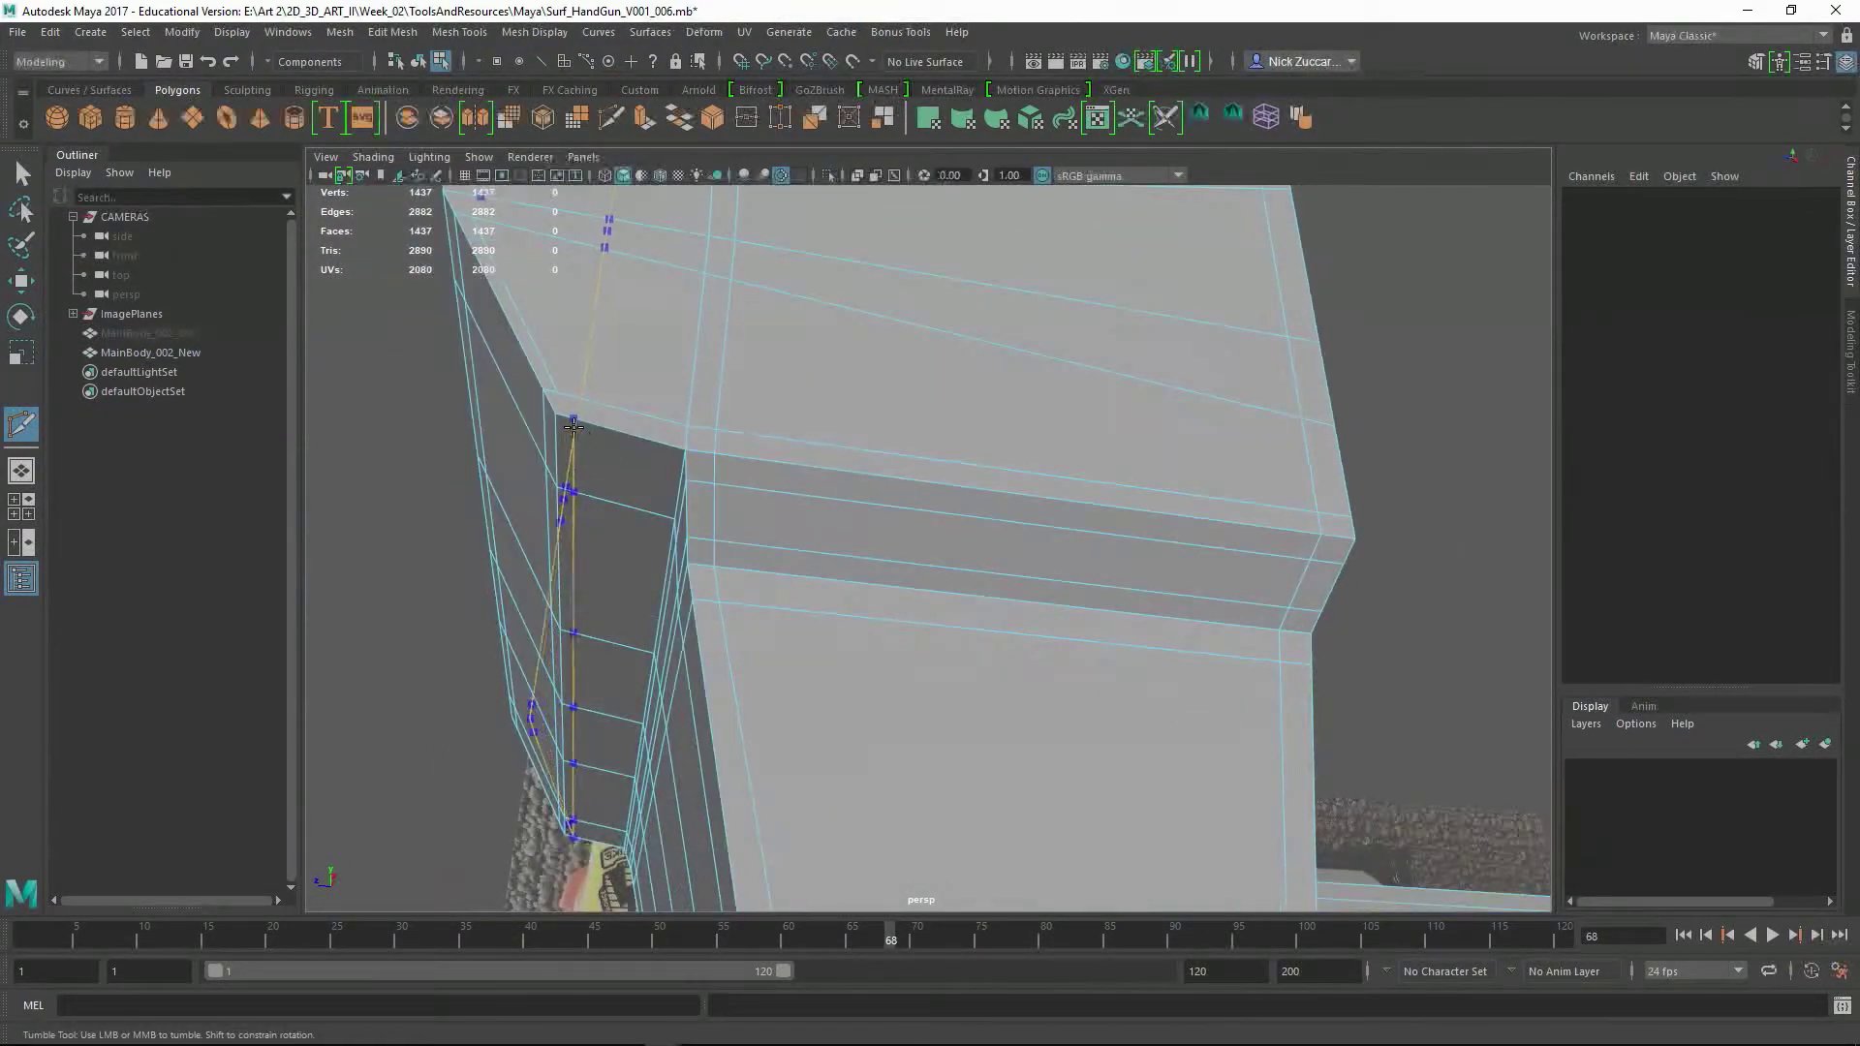
key(Return)
- Cut connecting edges between the narrow faces on the front block's angled underside
alt+middle_drag(625, 678, 719, 569)
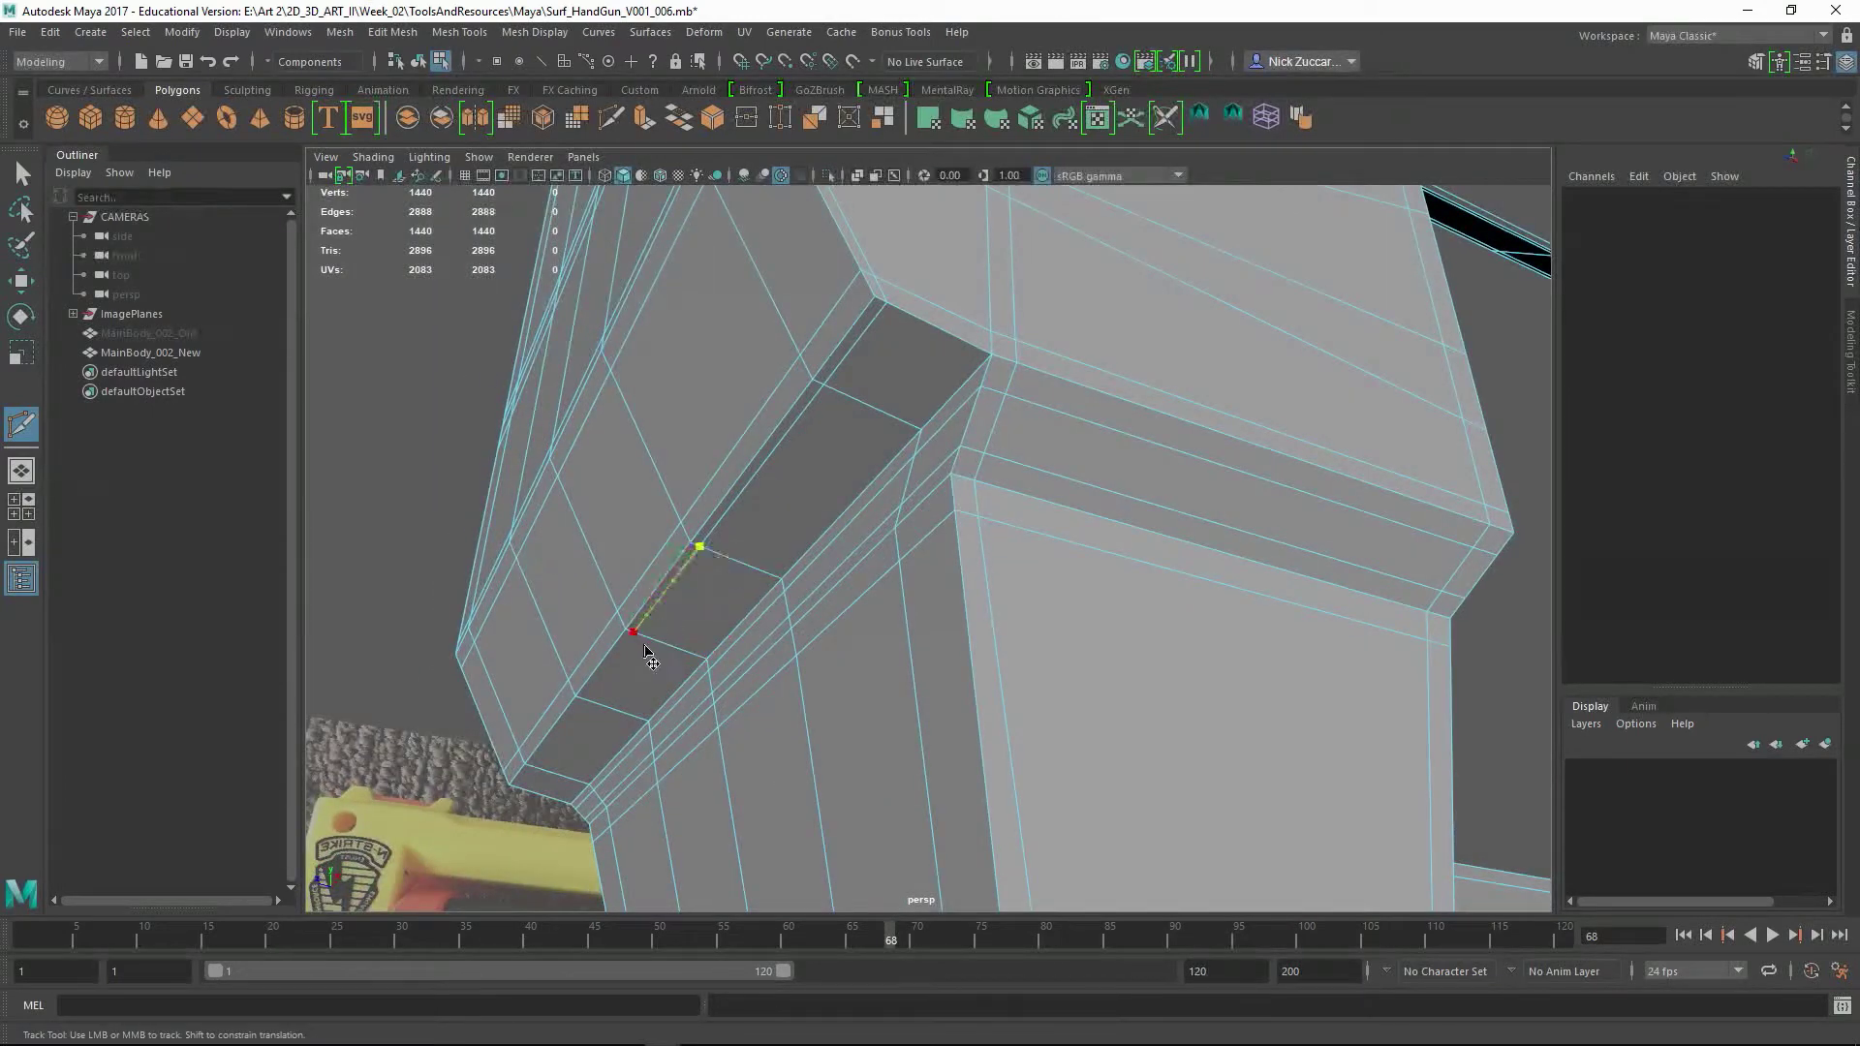
key(Return)
alt+middle_drag(647, 654, 775, 581)
key(Return)
key(Return)
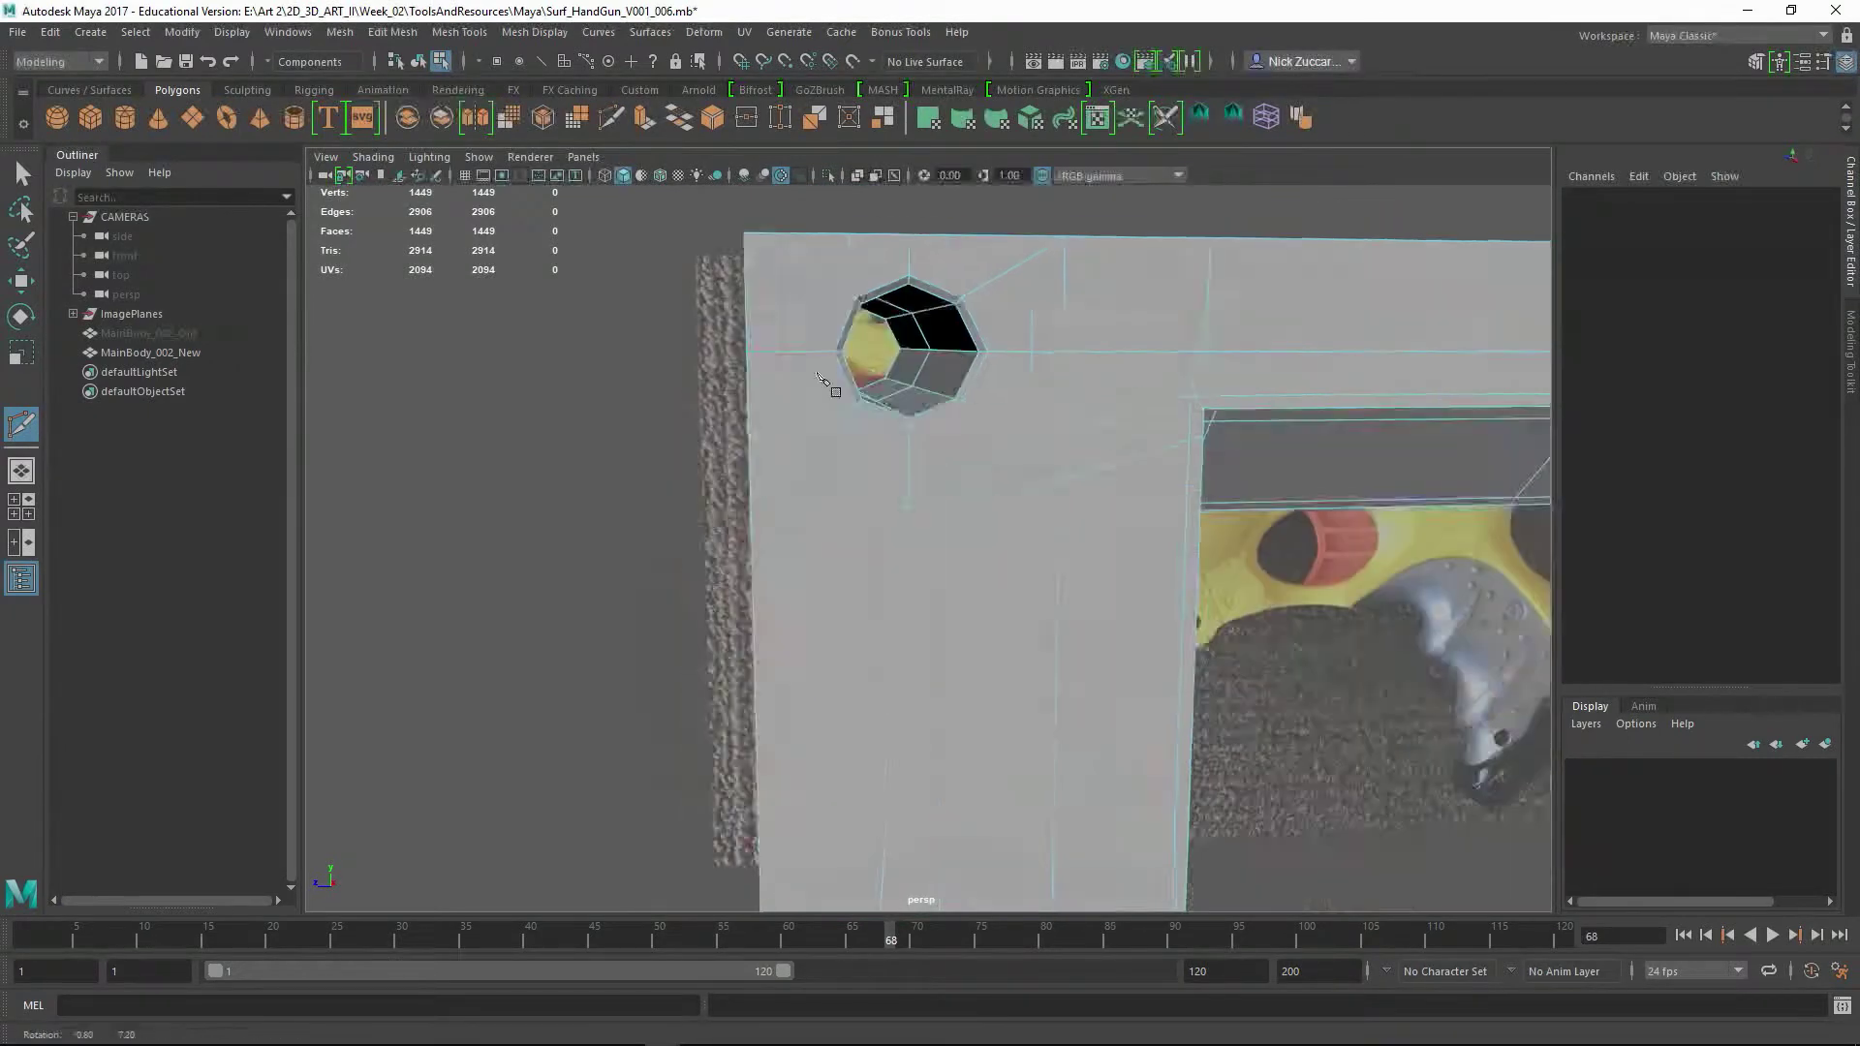
- Cut edge lines below the upper front pin hole out to the front wall and delete the surplus edge
alt+drag(776, 582, 698, 610)
key(Return)
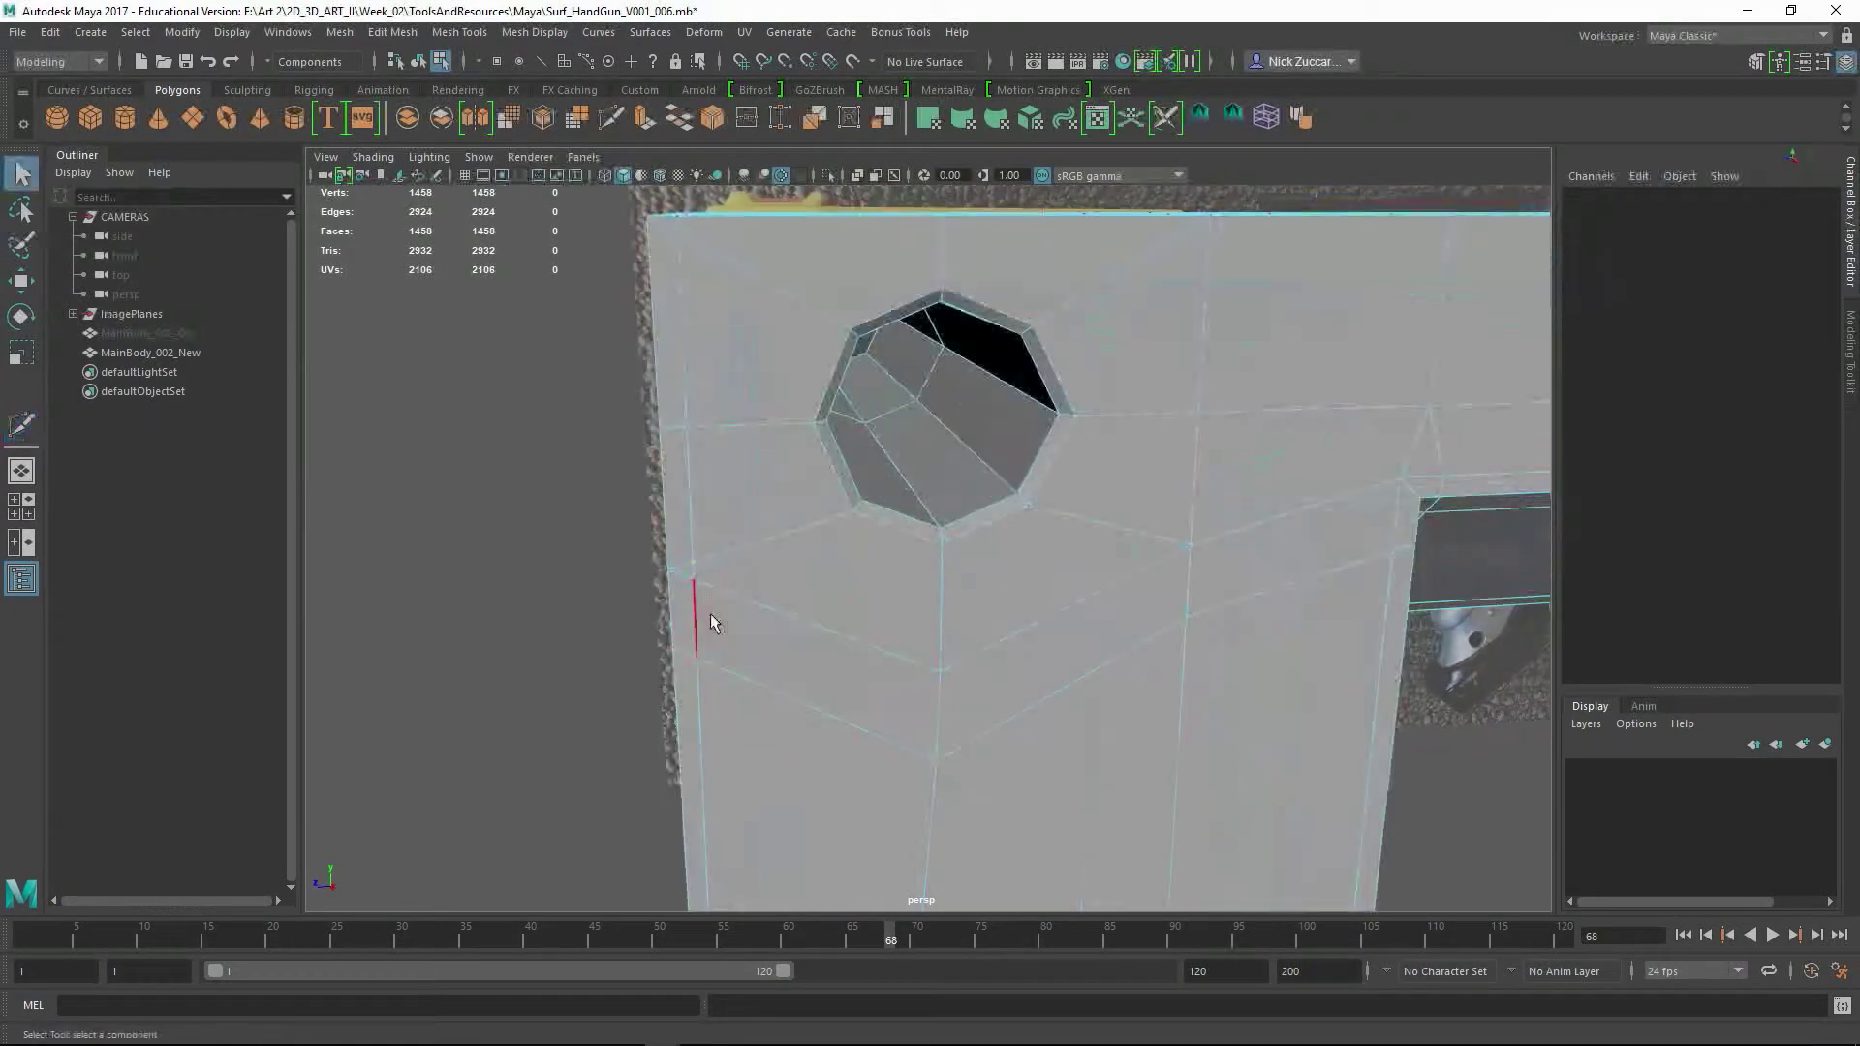
right_drag(678, 531, 668, 484)
click(710, 346)
alt+drag(710, 346, 644, 403)
shift+right_drag(669, 403, 571, 359)
key(q)
- Clean up the surplus edges around the upper front pin hole and cut a connecting edge near the body's front corner
alt+drag(968, 291, 990, 242)
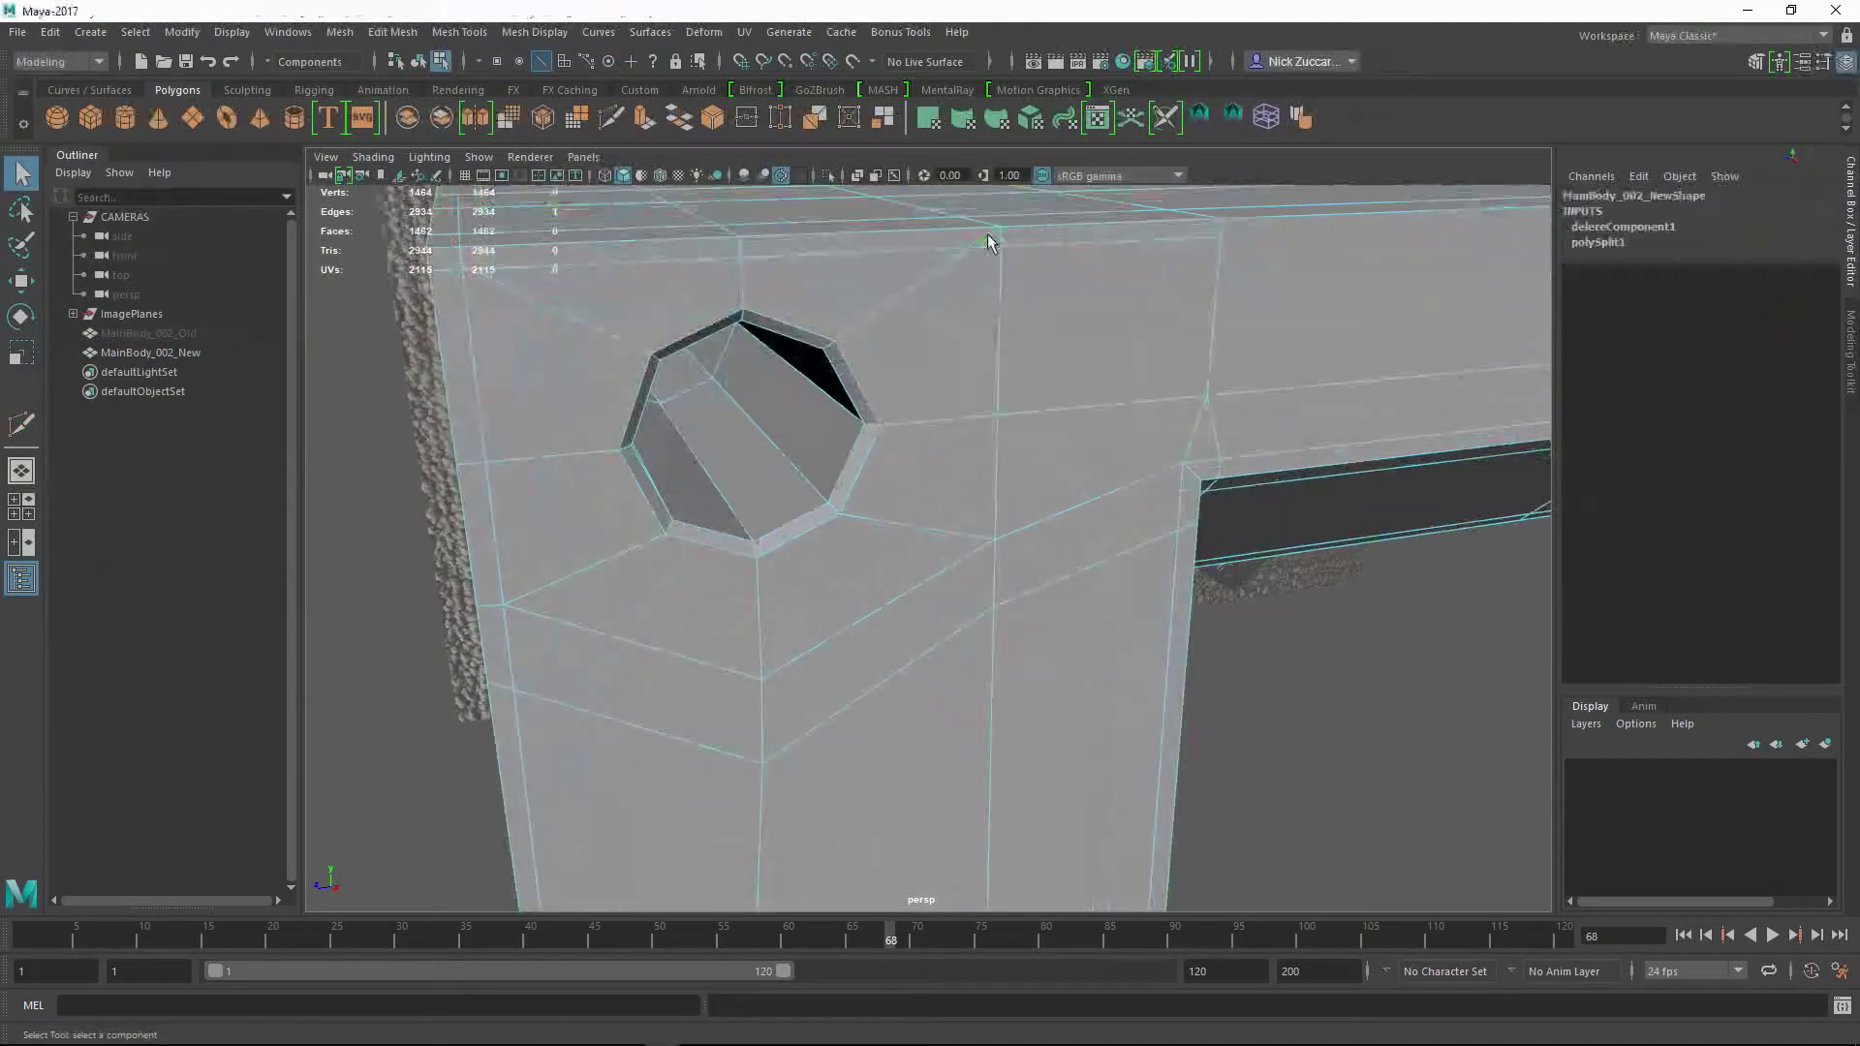
click(548, 313)
alt+drag(549, 313, 538, 388)
alt+drag(437, 299, 678, 388)
key(q)
key(F8)
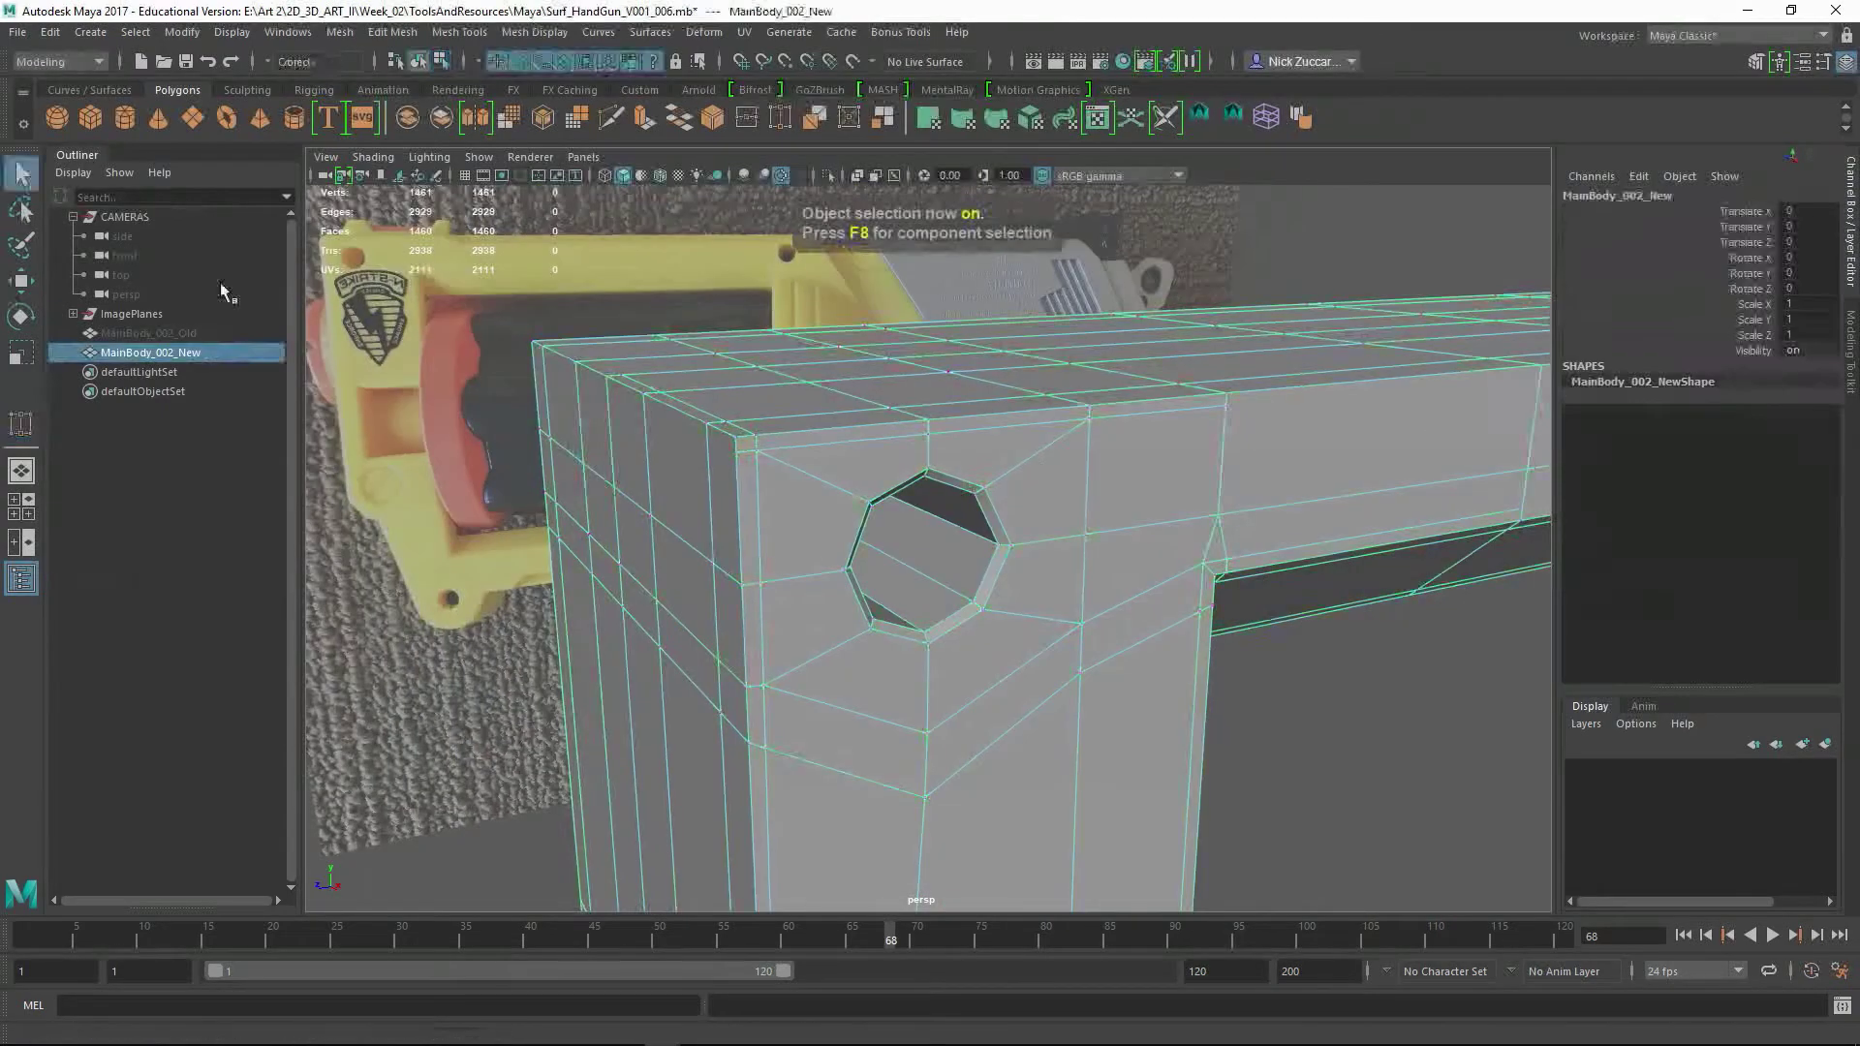
key(F8)
shift+right_drag(756, 455, 736, 499)
key(q)
key(F8)
- Cut edges at the front notch's upper inner corner with Multi-Cut, then merge and delete the stray vertices there
alt+drag(744, 550, 814, 426)
key(F8)
shift+right_drag(814, 426, 790, 393)
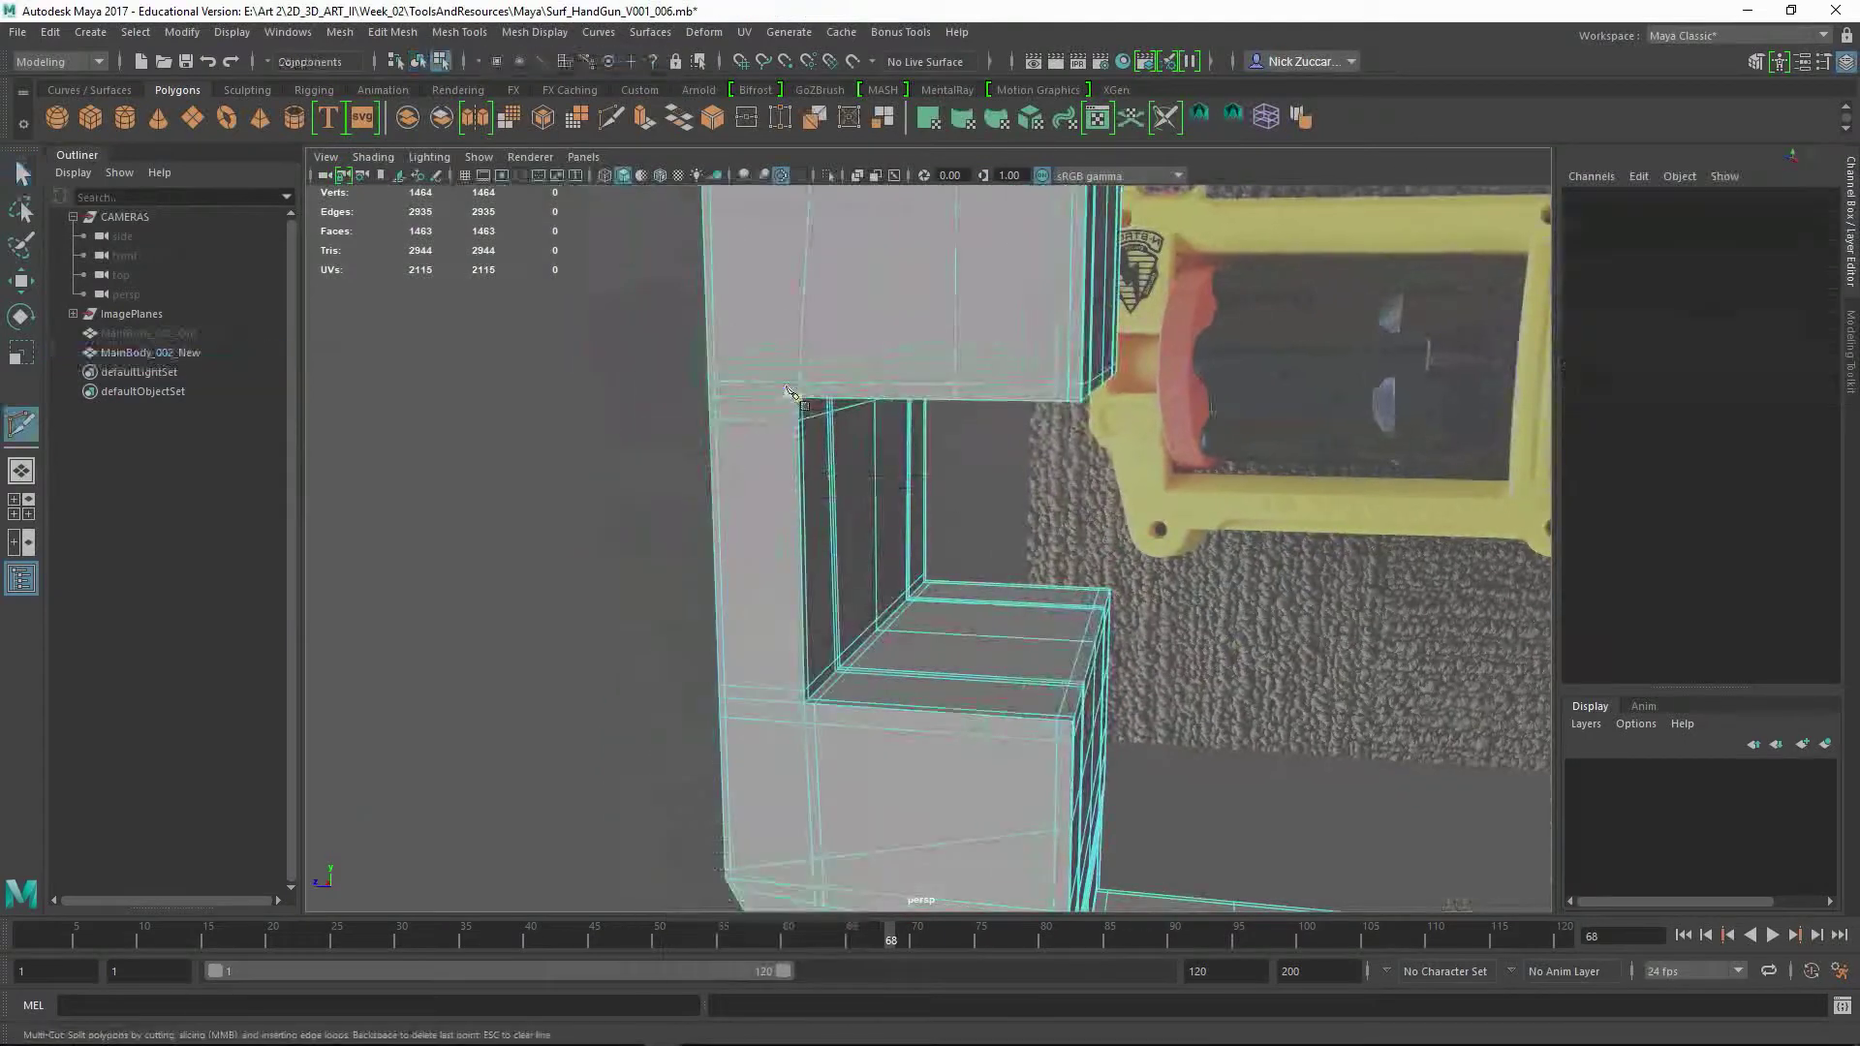
key(q)
alt+drag(797, 722, 684, 419)
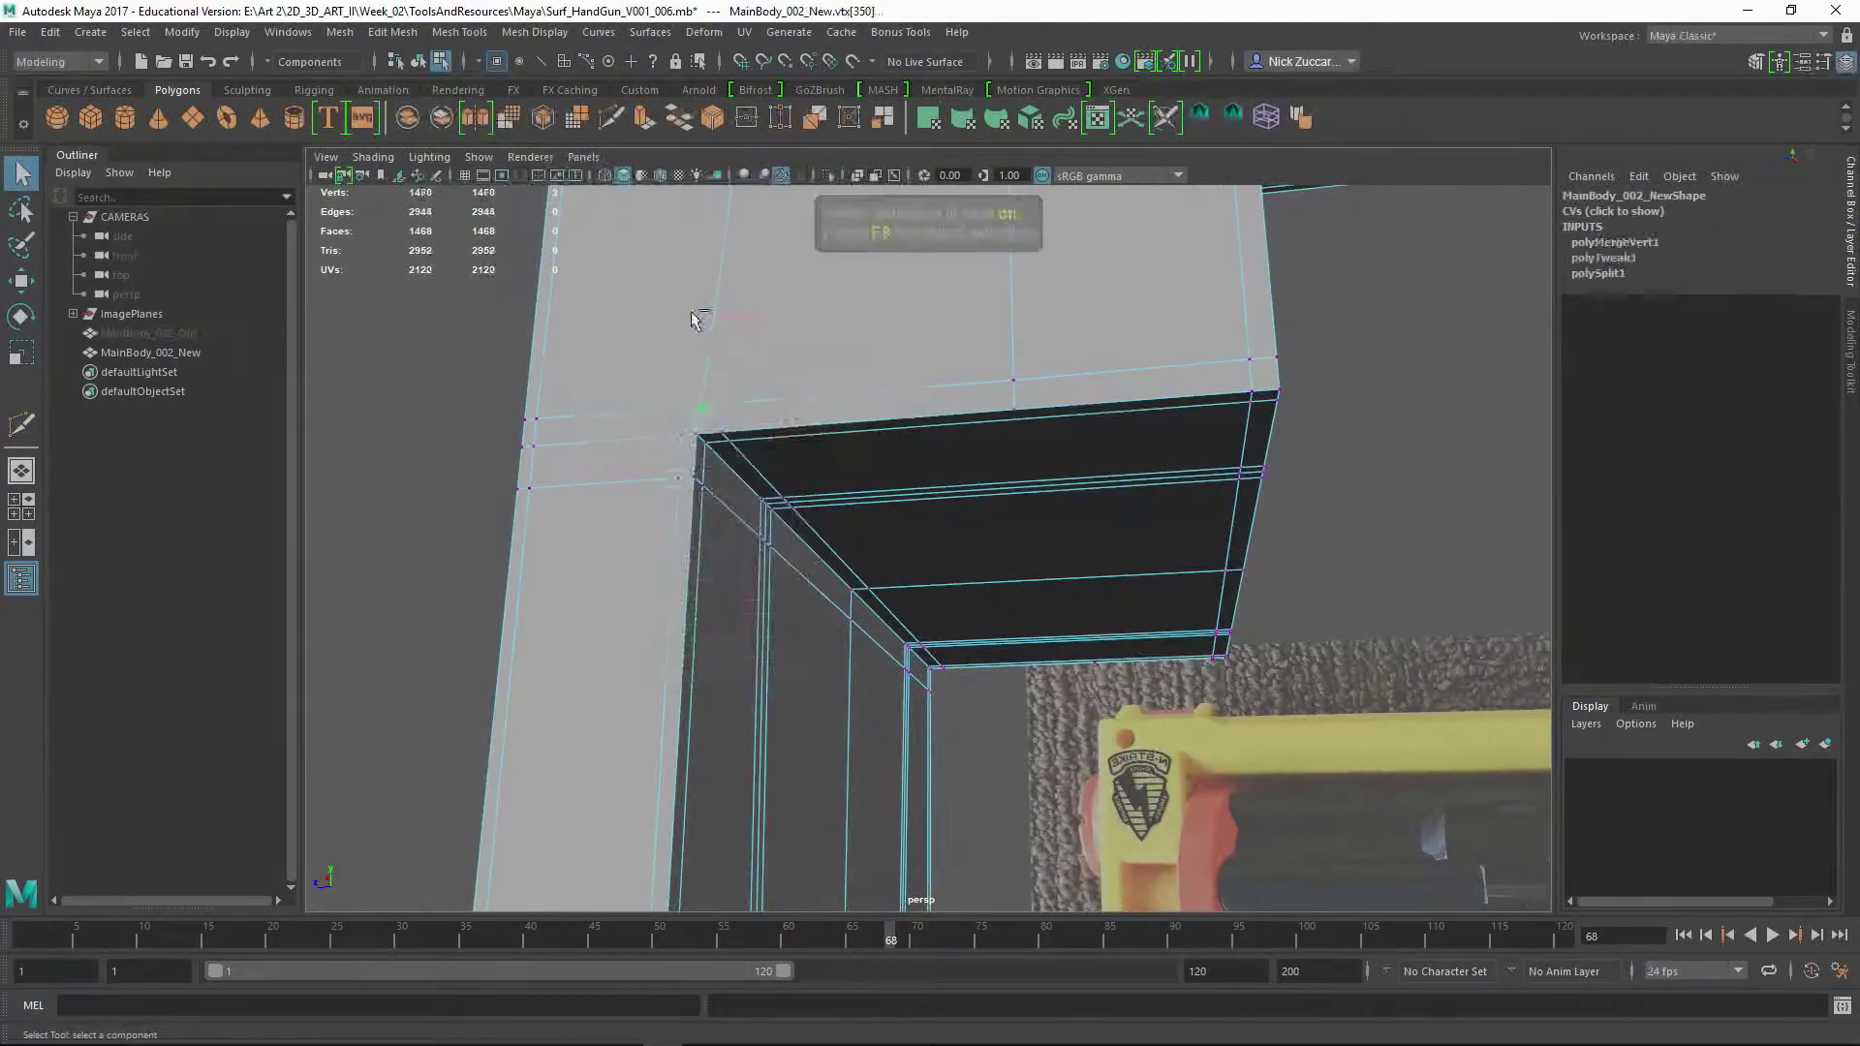
click(805, 501)
key(Delete)
- Cut an edge across the front block's angled underside with Multi-Cut and clean up the stray vertex at its inner corner
alt+drag(805, 501, 868, 531)
key(F10)
click(814, 507)
right_drag(863, 395, 870, 339)
alt+drag(870, 339, 908, 510)
shift+right_drag(908, 510, 846, 715)
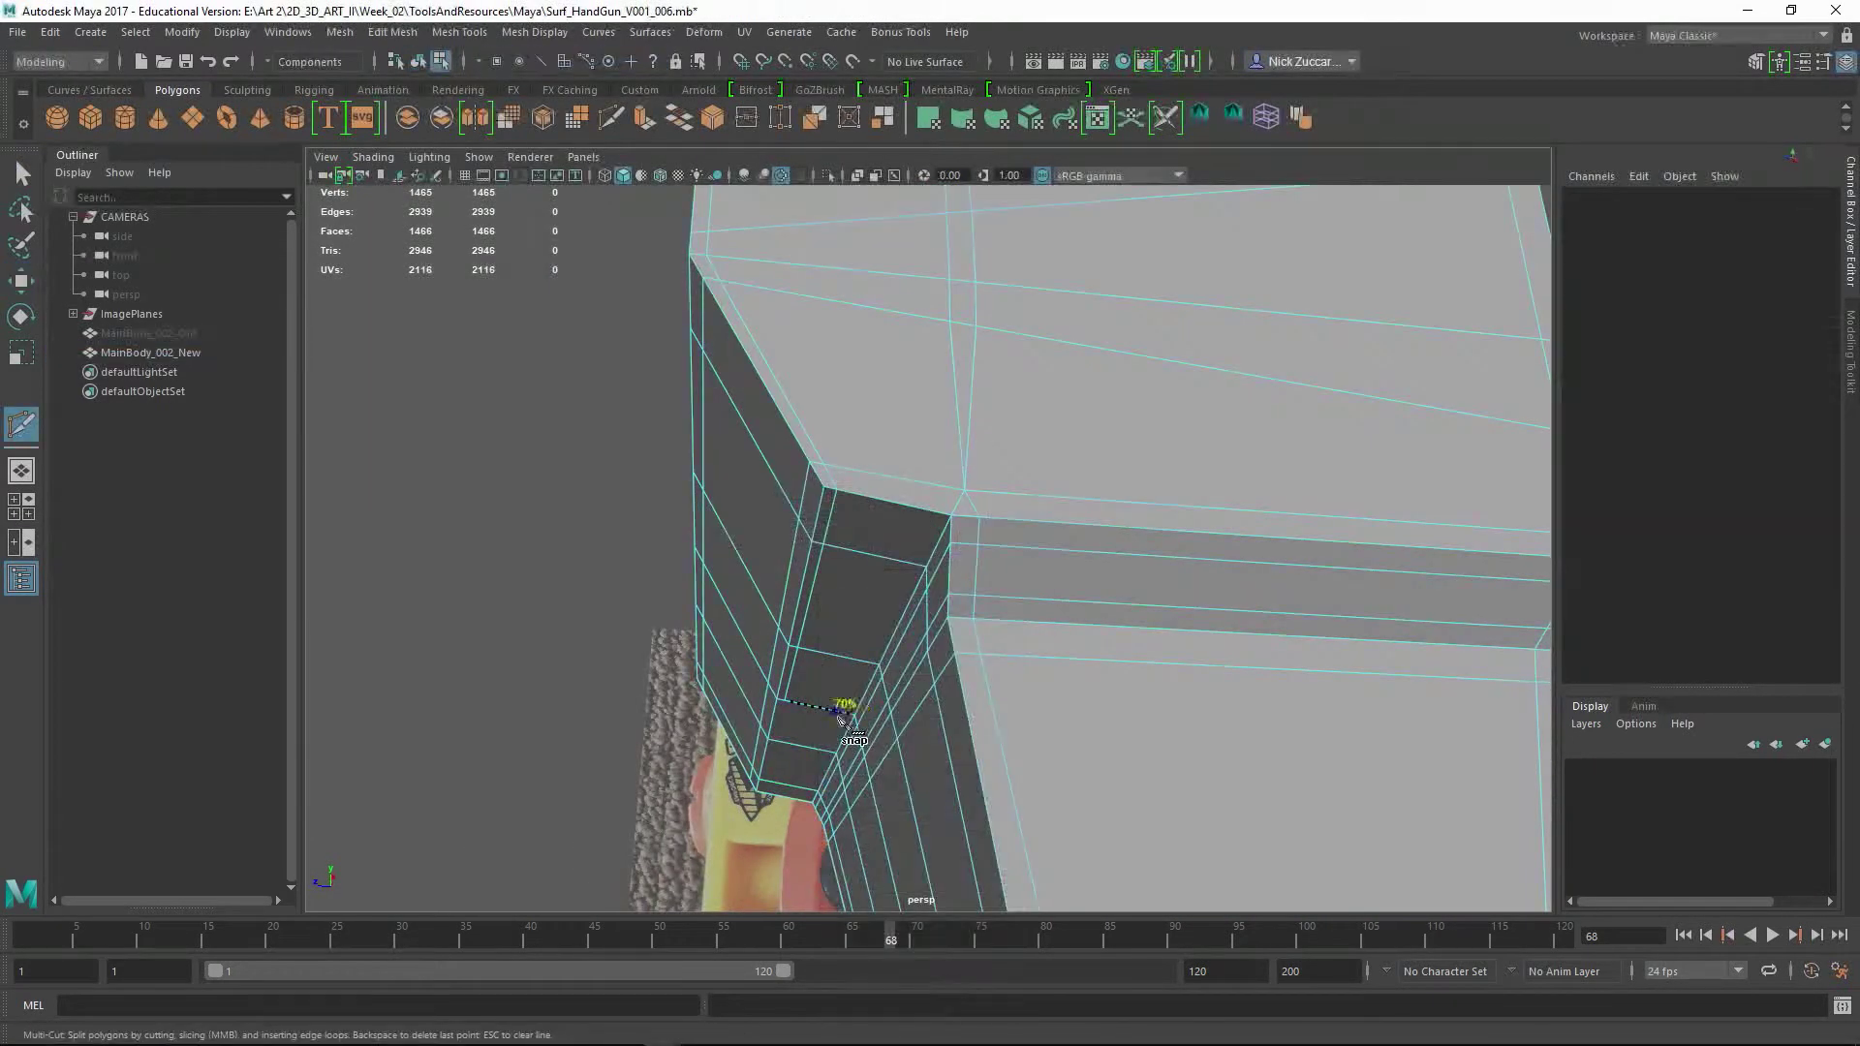
key(q)
key(F9)
click(963, 514)
alt+drag(963, 515, 594, 398)
key(w)
key(F8)
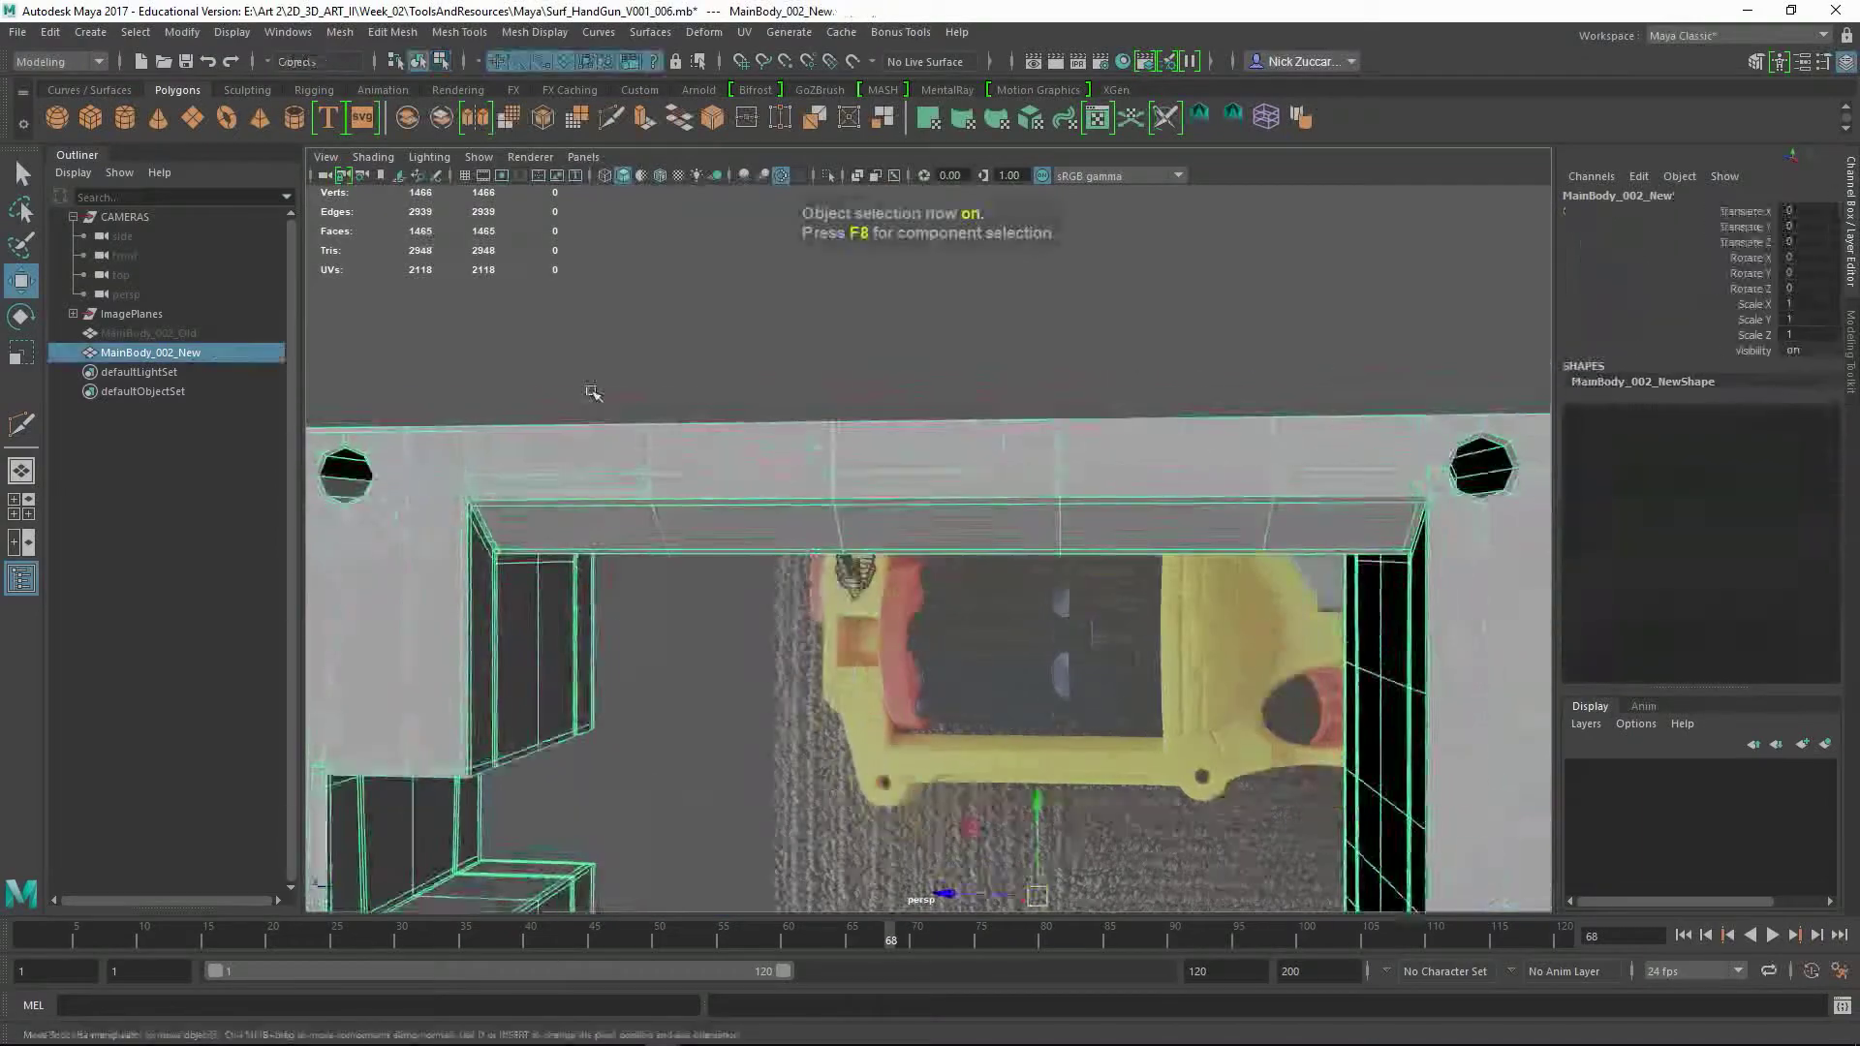
- Insert supporting edge loops across the upper rail and cut a connecting edge above the upper rear pin hole with Multi-Cut
scroll(859, 403, up, 3)
key(y)
key(F8)
alt+drag(860, 403, 1199, 458)
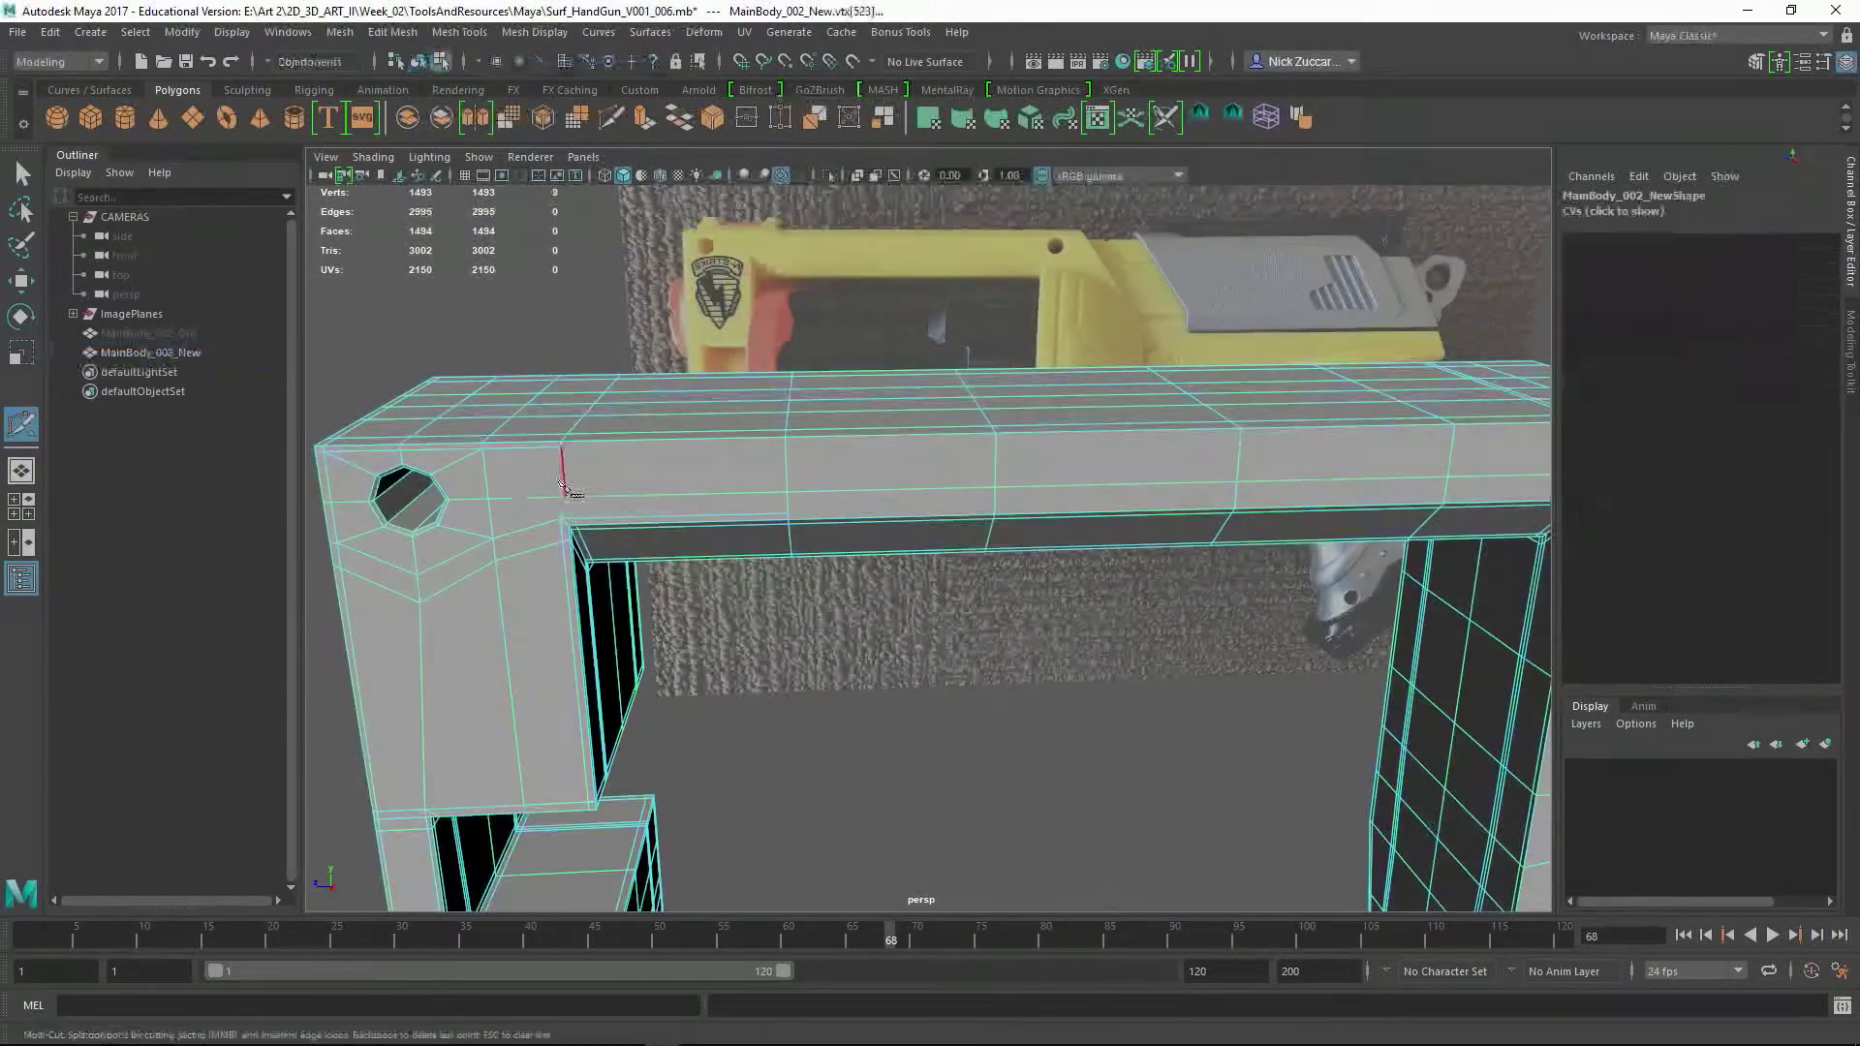
alt+drag(989, 560, 790, 543)
ctrl+click(856, 440)
click(899, 453)
alt+middle_drag(899, 453, 766, 487)
click(766, 487)
alt+drag(765, 487, 855, 523)
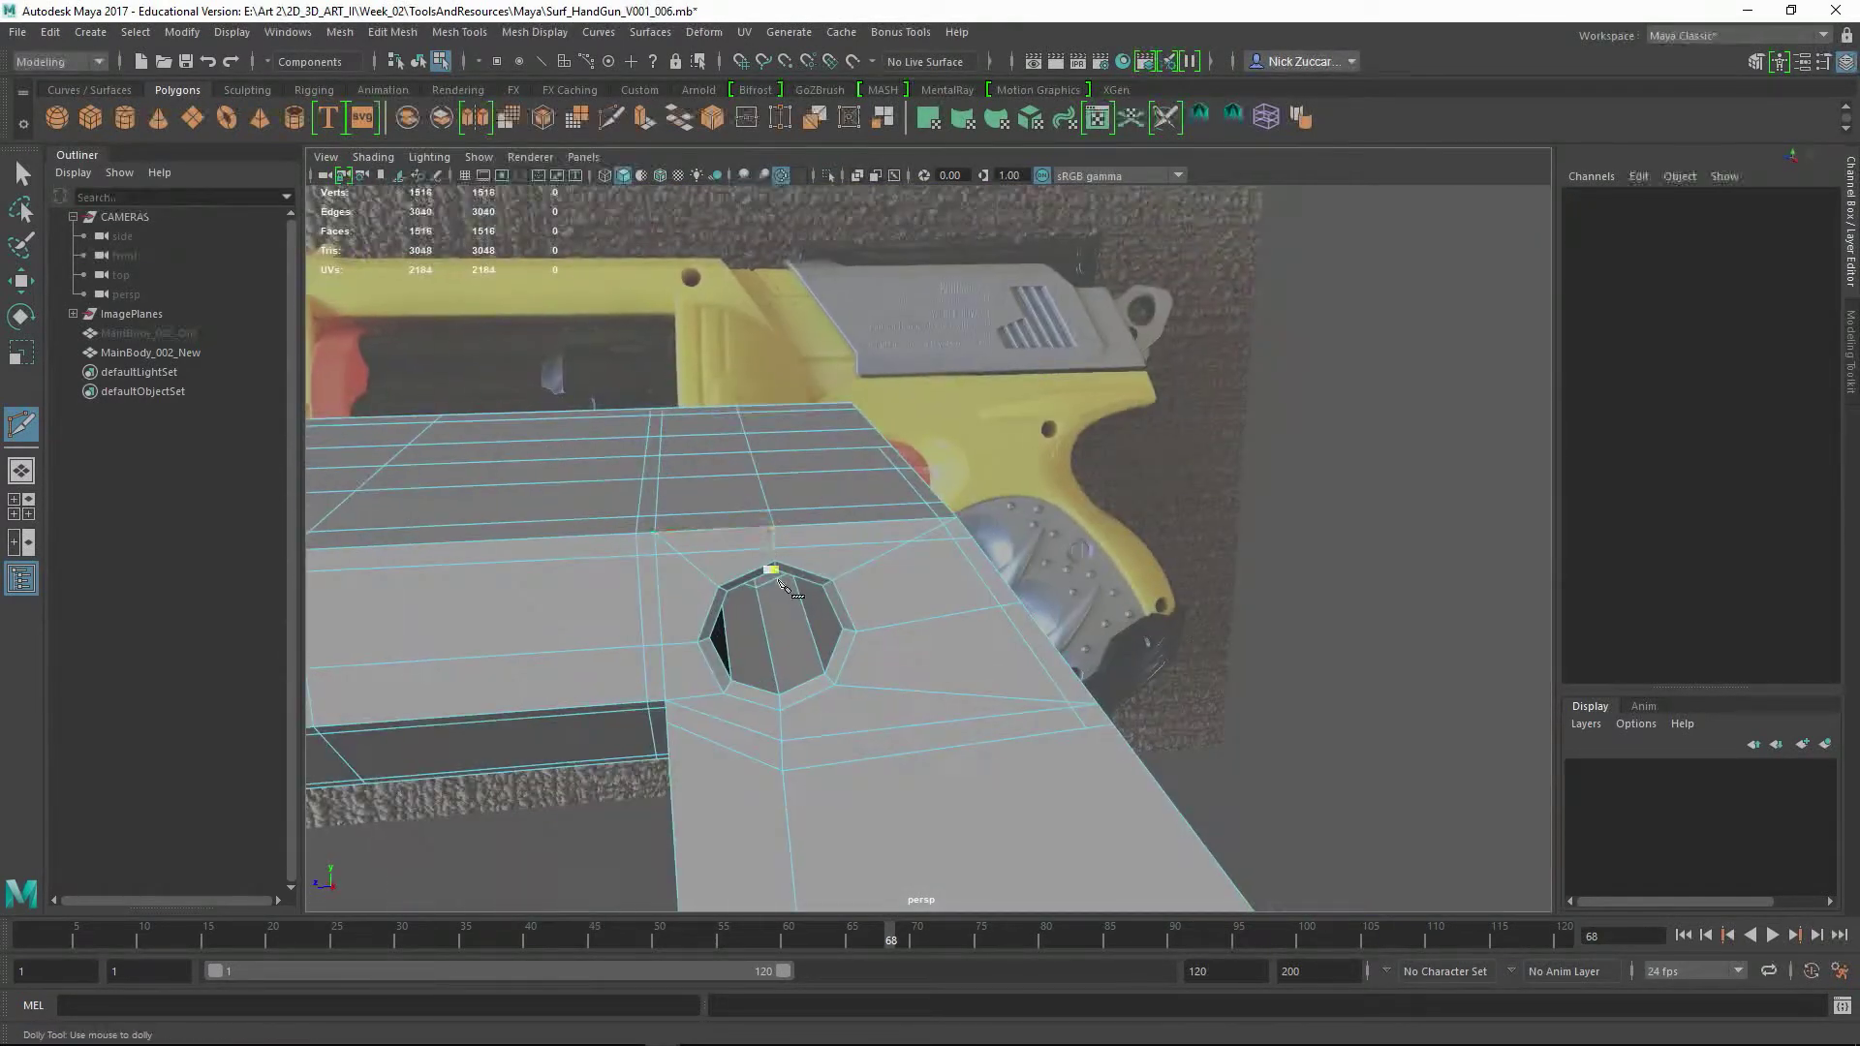
- Merge and target-weld the stray vertices around the upper rear pin hole and the adjacent top edge
key(q)
alt+middle_drag(856, 524, 588, 397)
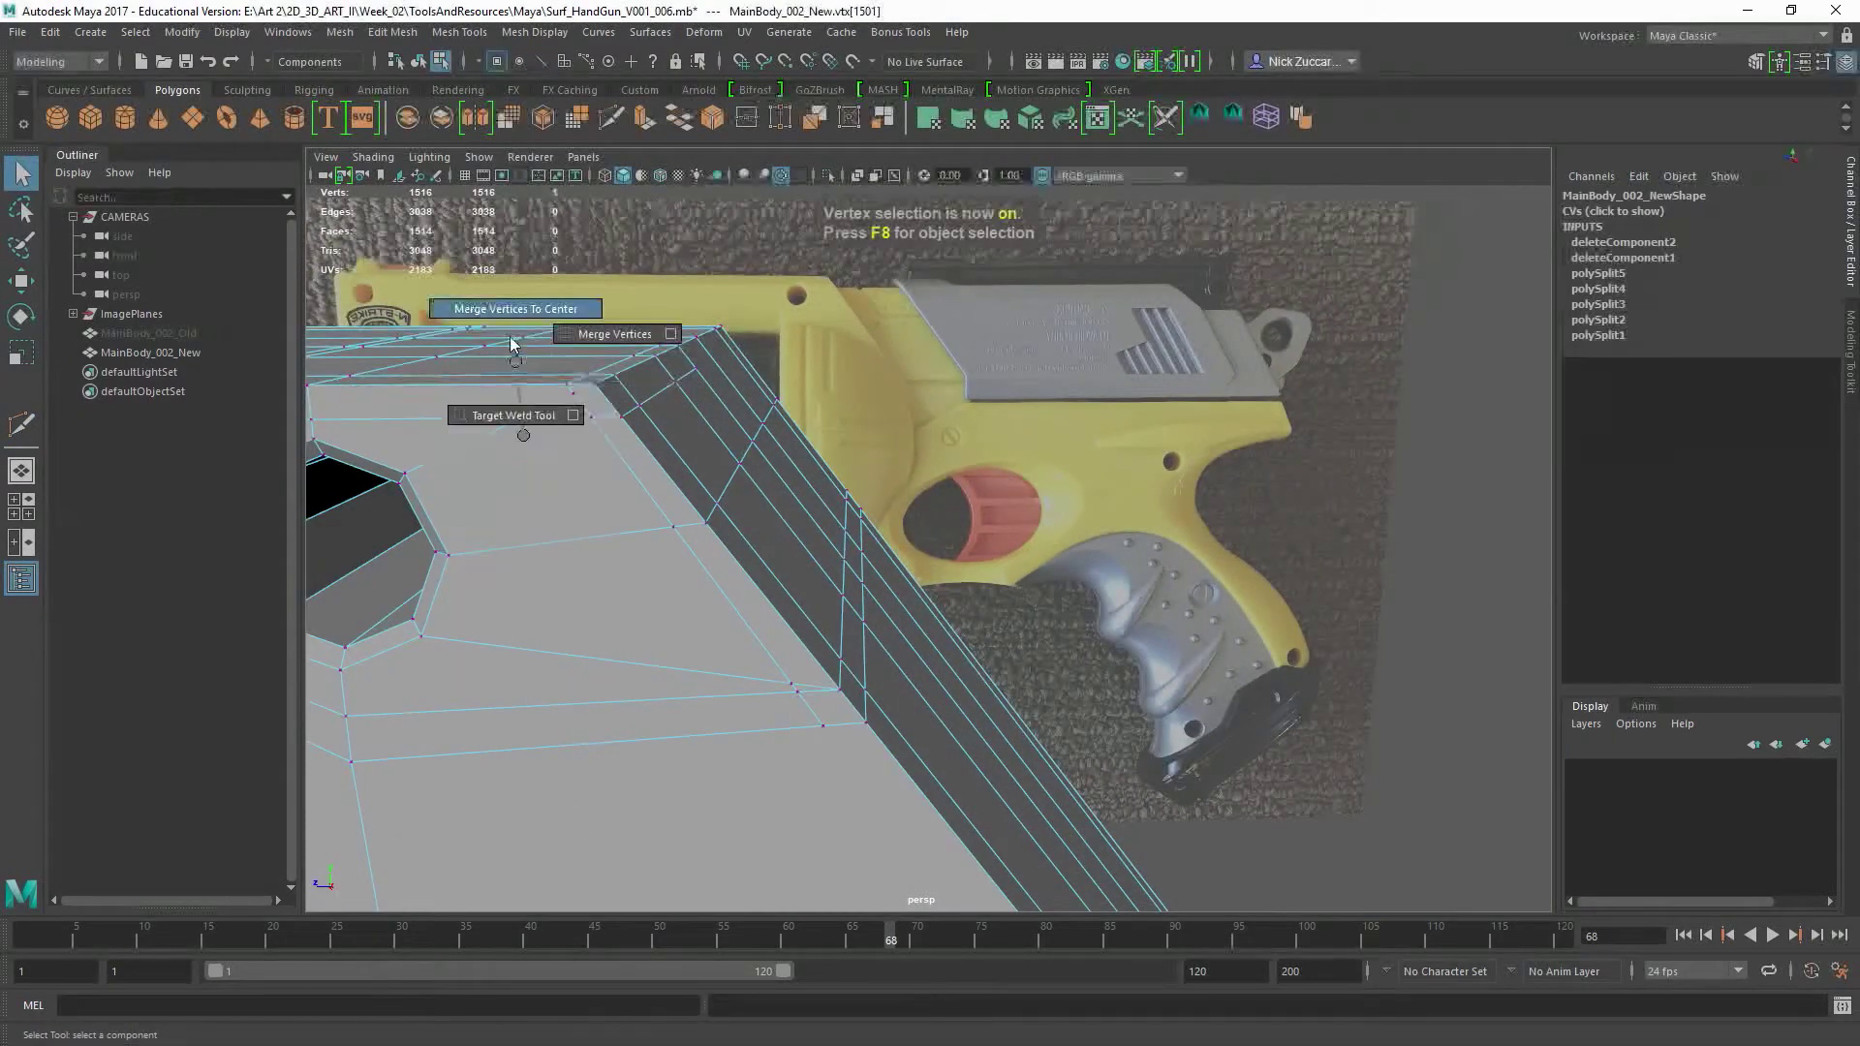
alt+drag(577, 400, 788, 484)
shift+right_drag(789, 485, 756, 543)
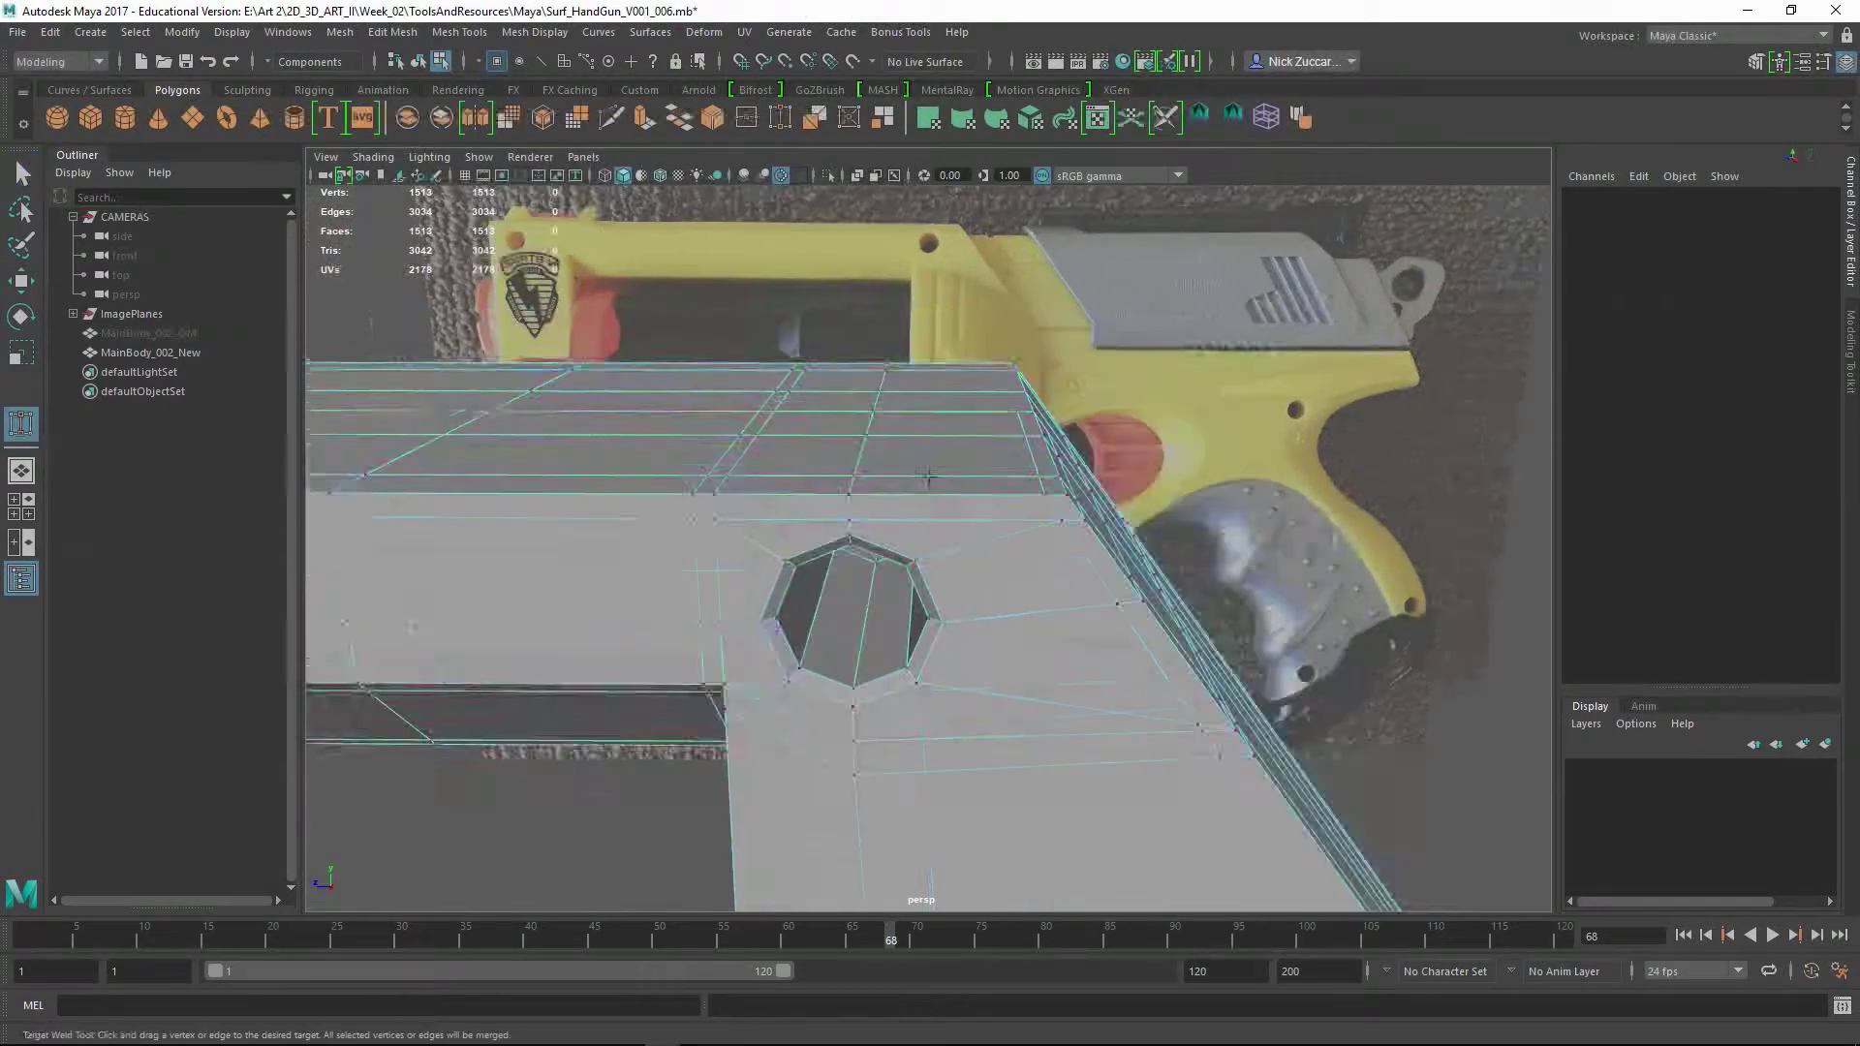
- Apply a Blinn material with eccentricity 0.429 to the main body and inspect its smooth preview
alt+drag(756, 543, 559, 180)
key(F8)
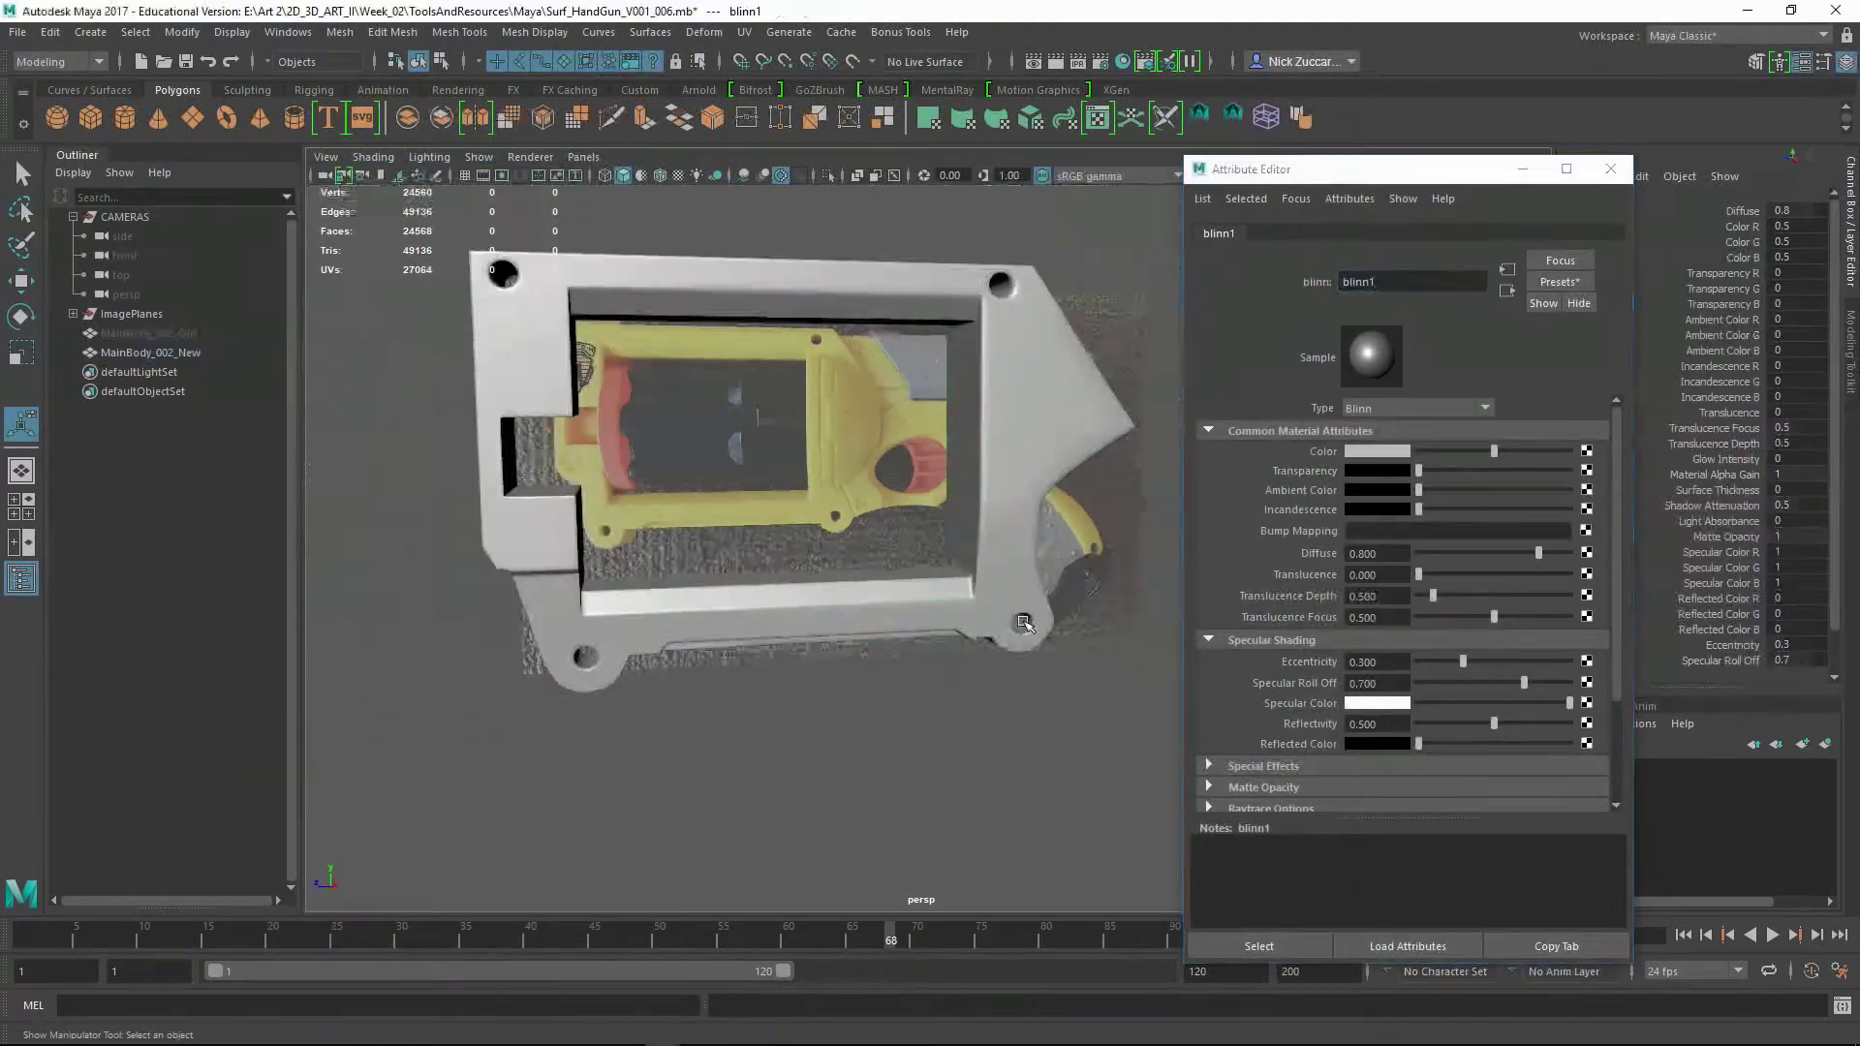
alt+drag(930, 737, 1021, 714)
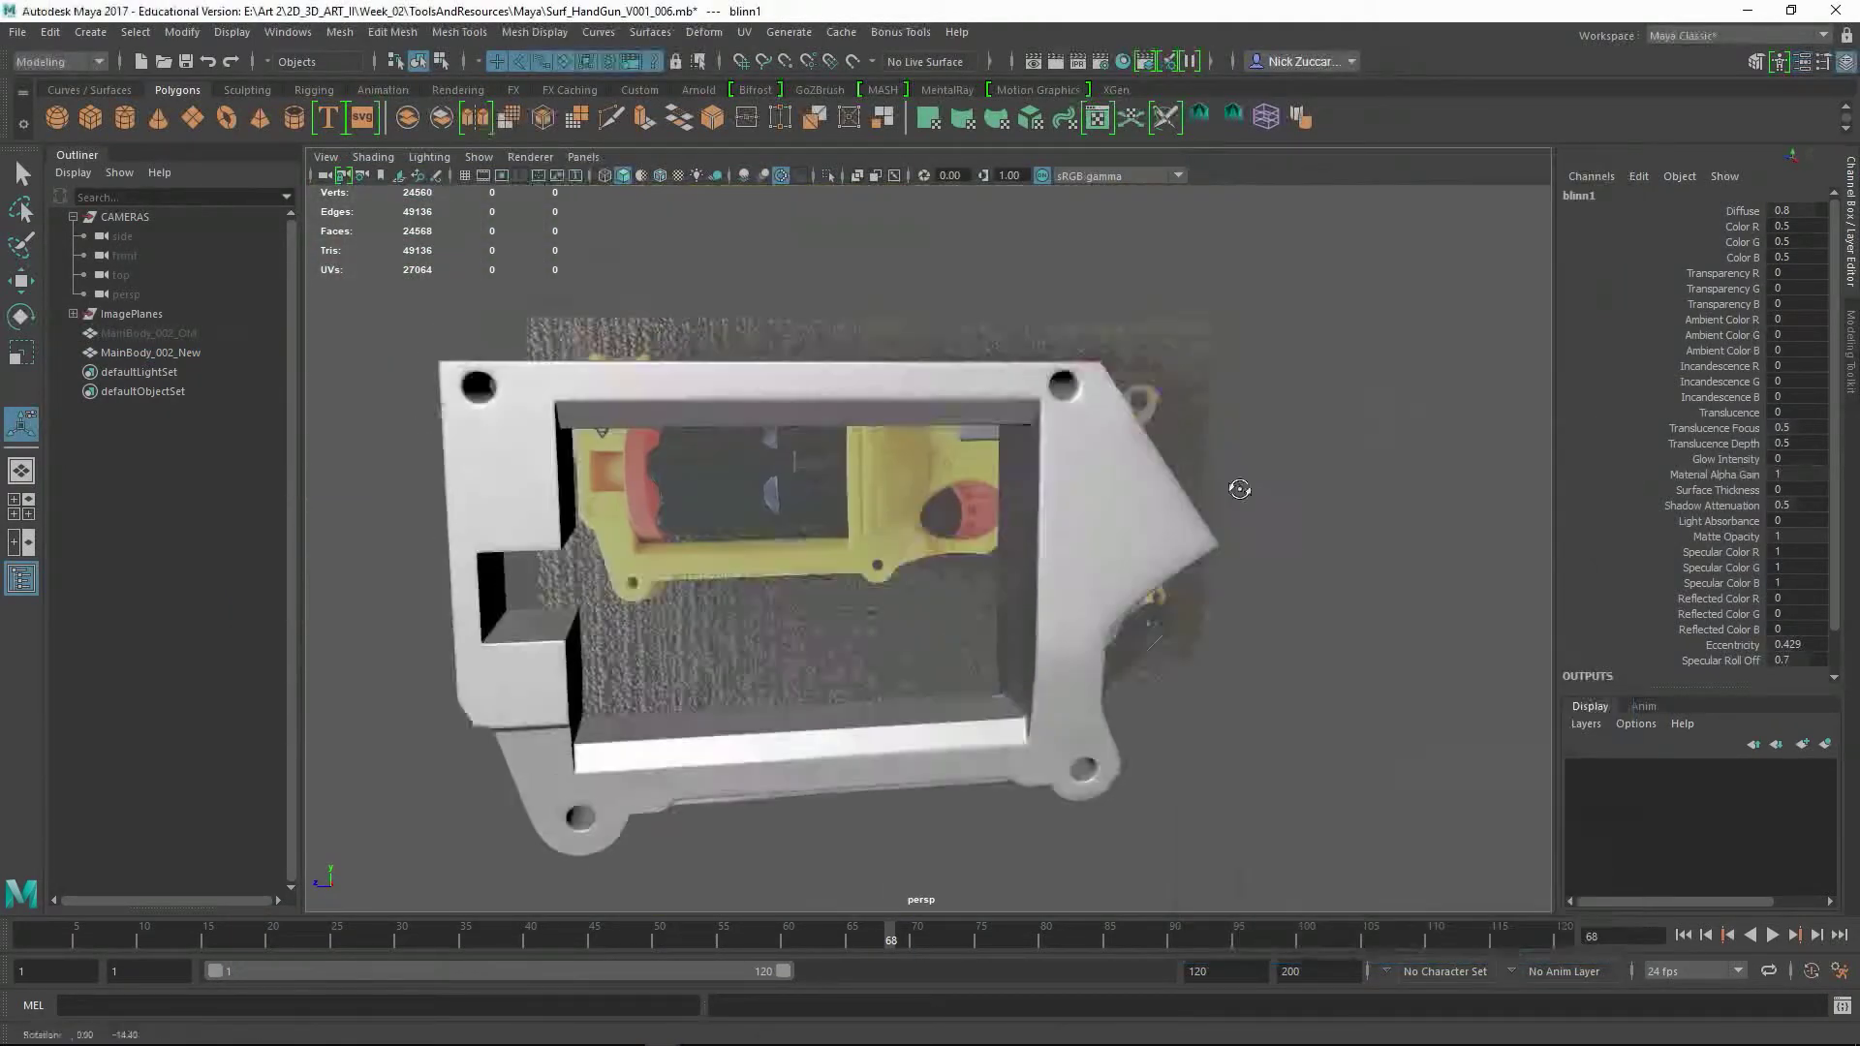
alt+drag(990, 555, 943, 414)
- Target-weld the stray vertices on the front bar beside the notch's lower inner corner
key(F9)
key(w)
alt+drag(544, 600, 630, 577)
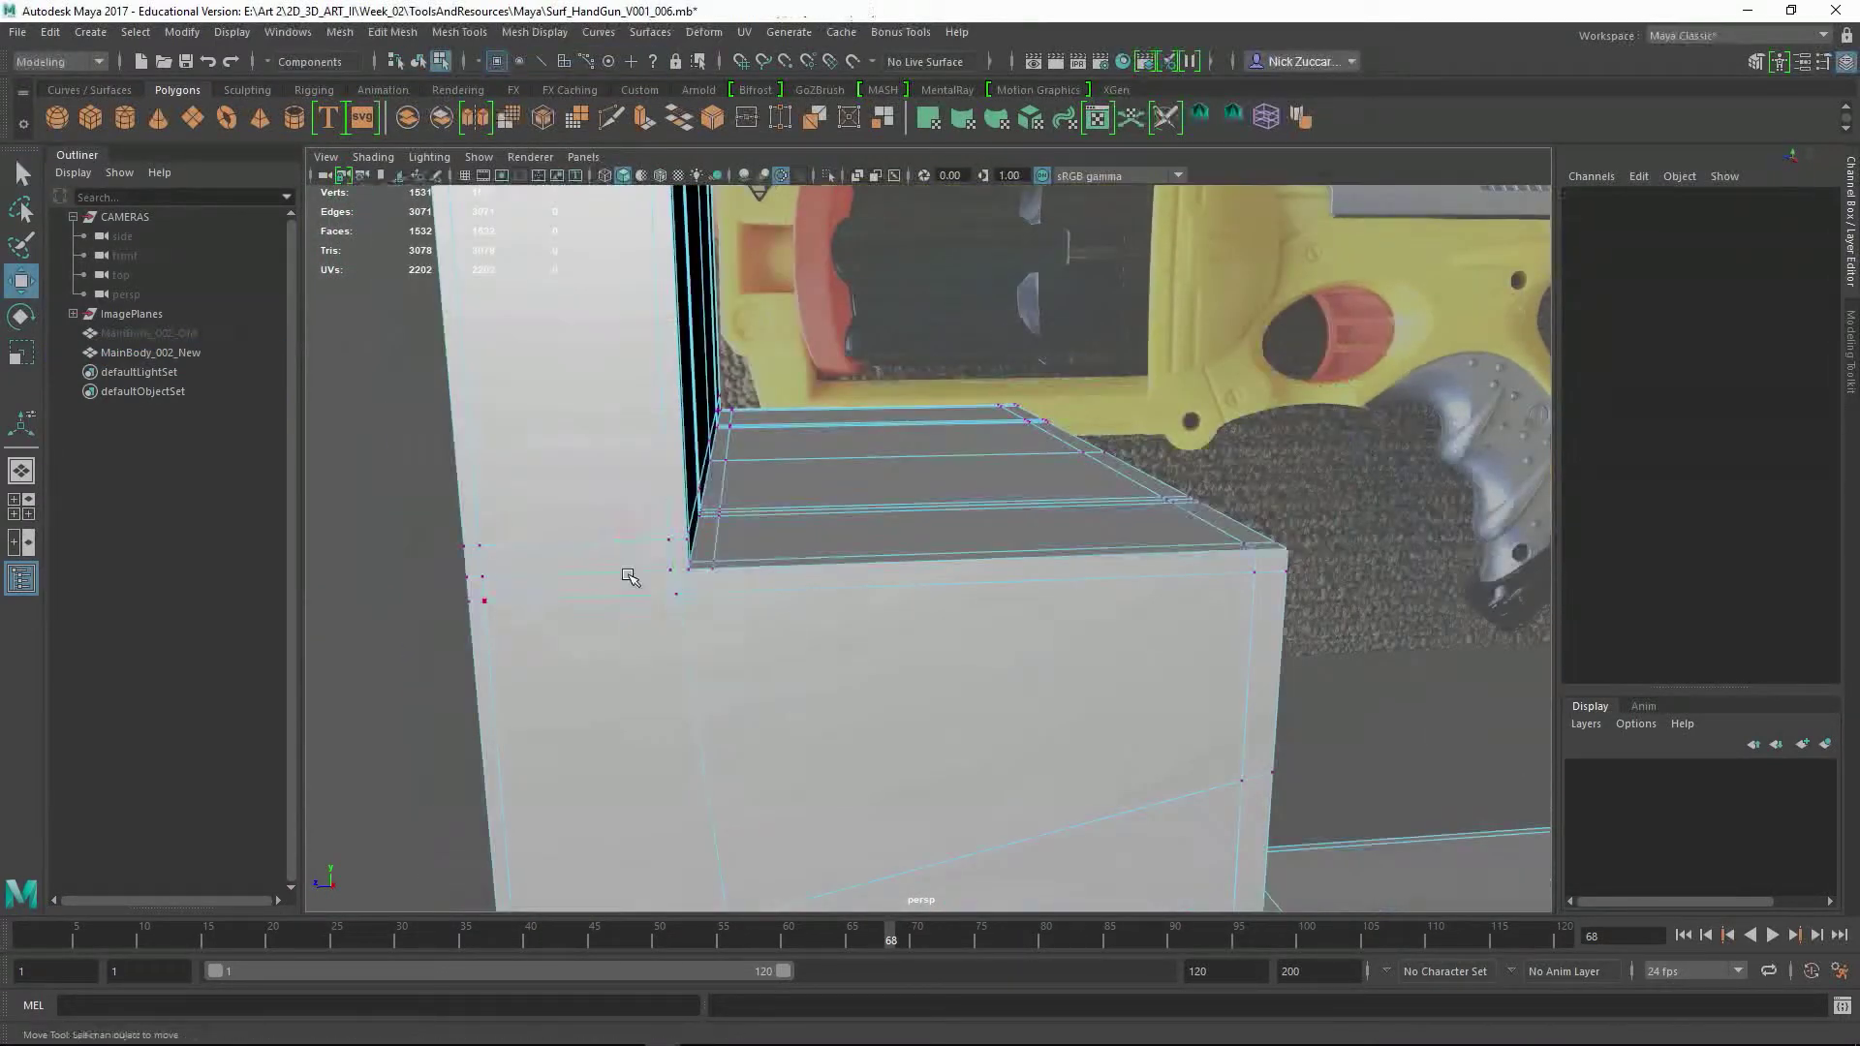
shift+right_drag(668, 502, 667, 536)
alt+drag(667, 535, 721, 660)
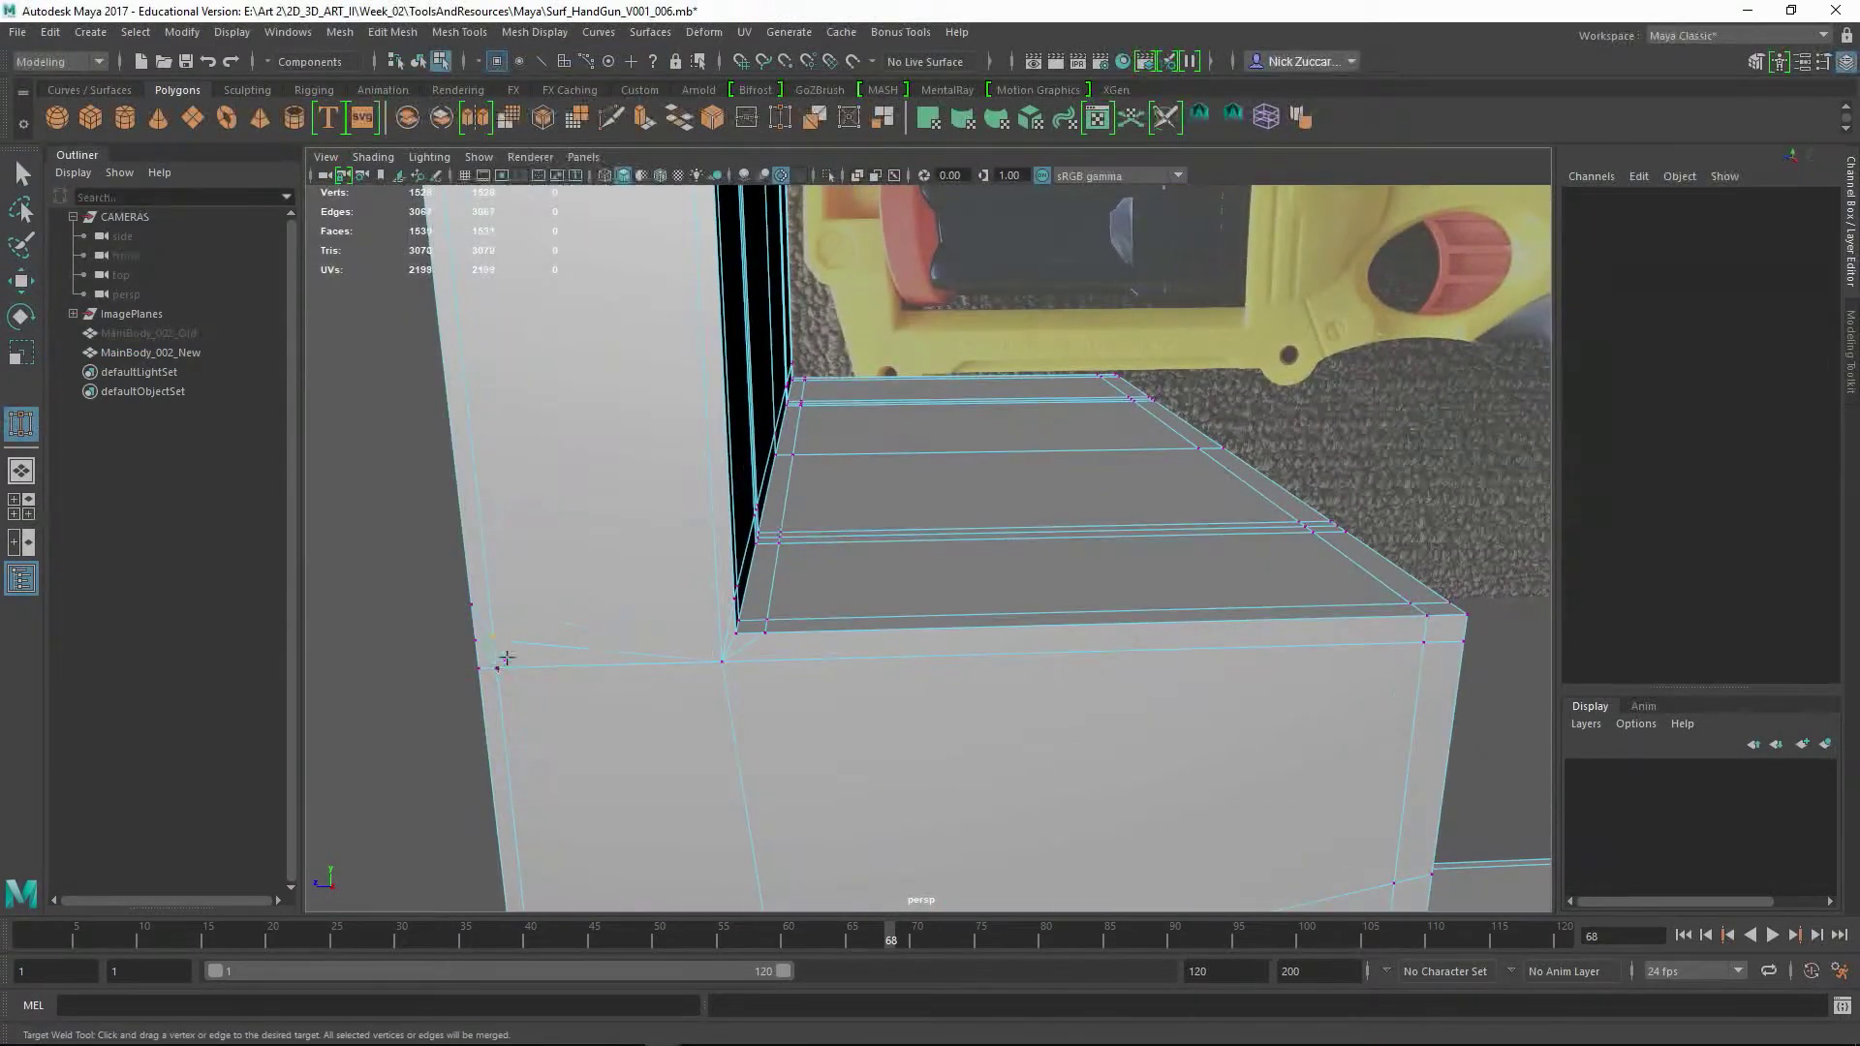
alt+drag(506, 659, 968, 465)
drag(875, 416, 968, 523)
- Clean up the leftover vertices around the notch's floor and check the lower inner corner's edge flow
alt+drag(1130, 469, 655, 532)
key(w)
click(695, 388)
alt+drag(695, 387, 746, 652)
click(1104, 414)
key(F8)
alt+right_drag(746, 652, 930, 606)
alt+drag(930, 607, 876, 669)
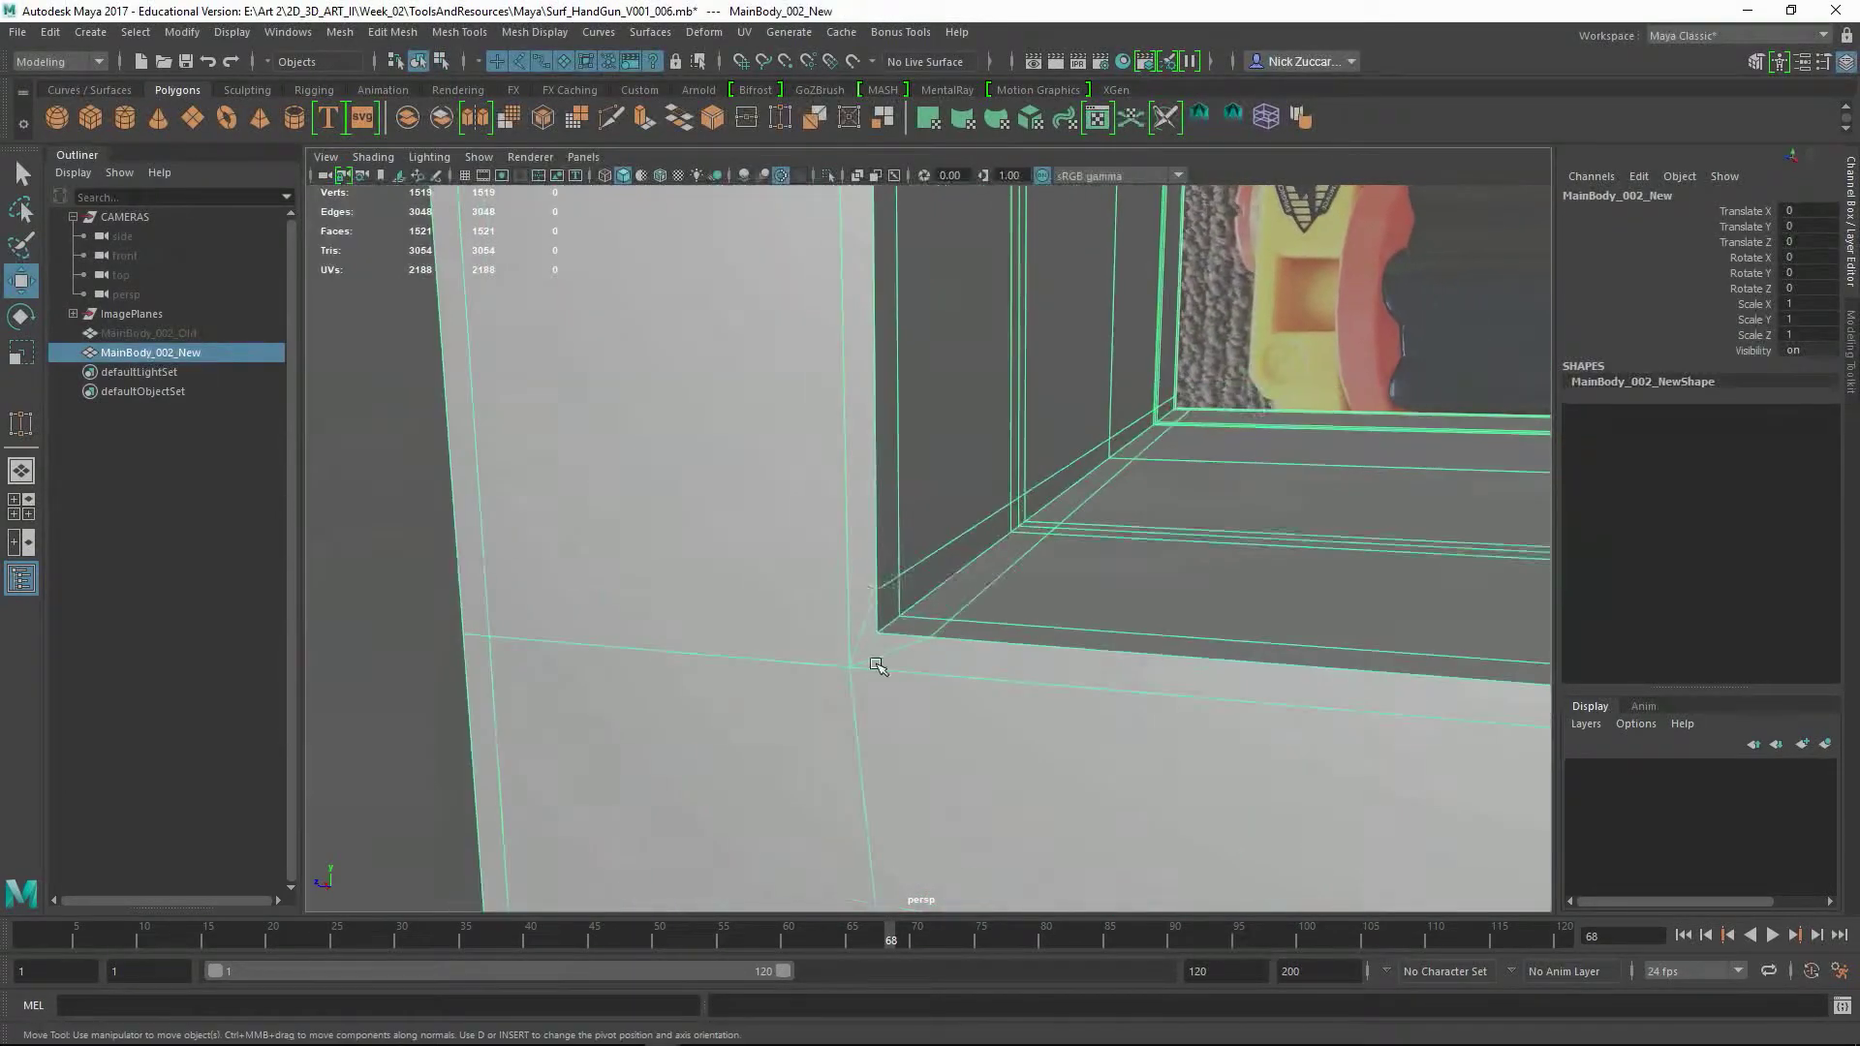
shift+right_drag(755, 647, 891, 639)
click(889, 639)
alt+drag(889, 639, 841, 594)
key(q)
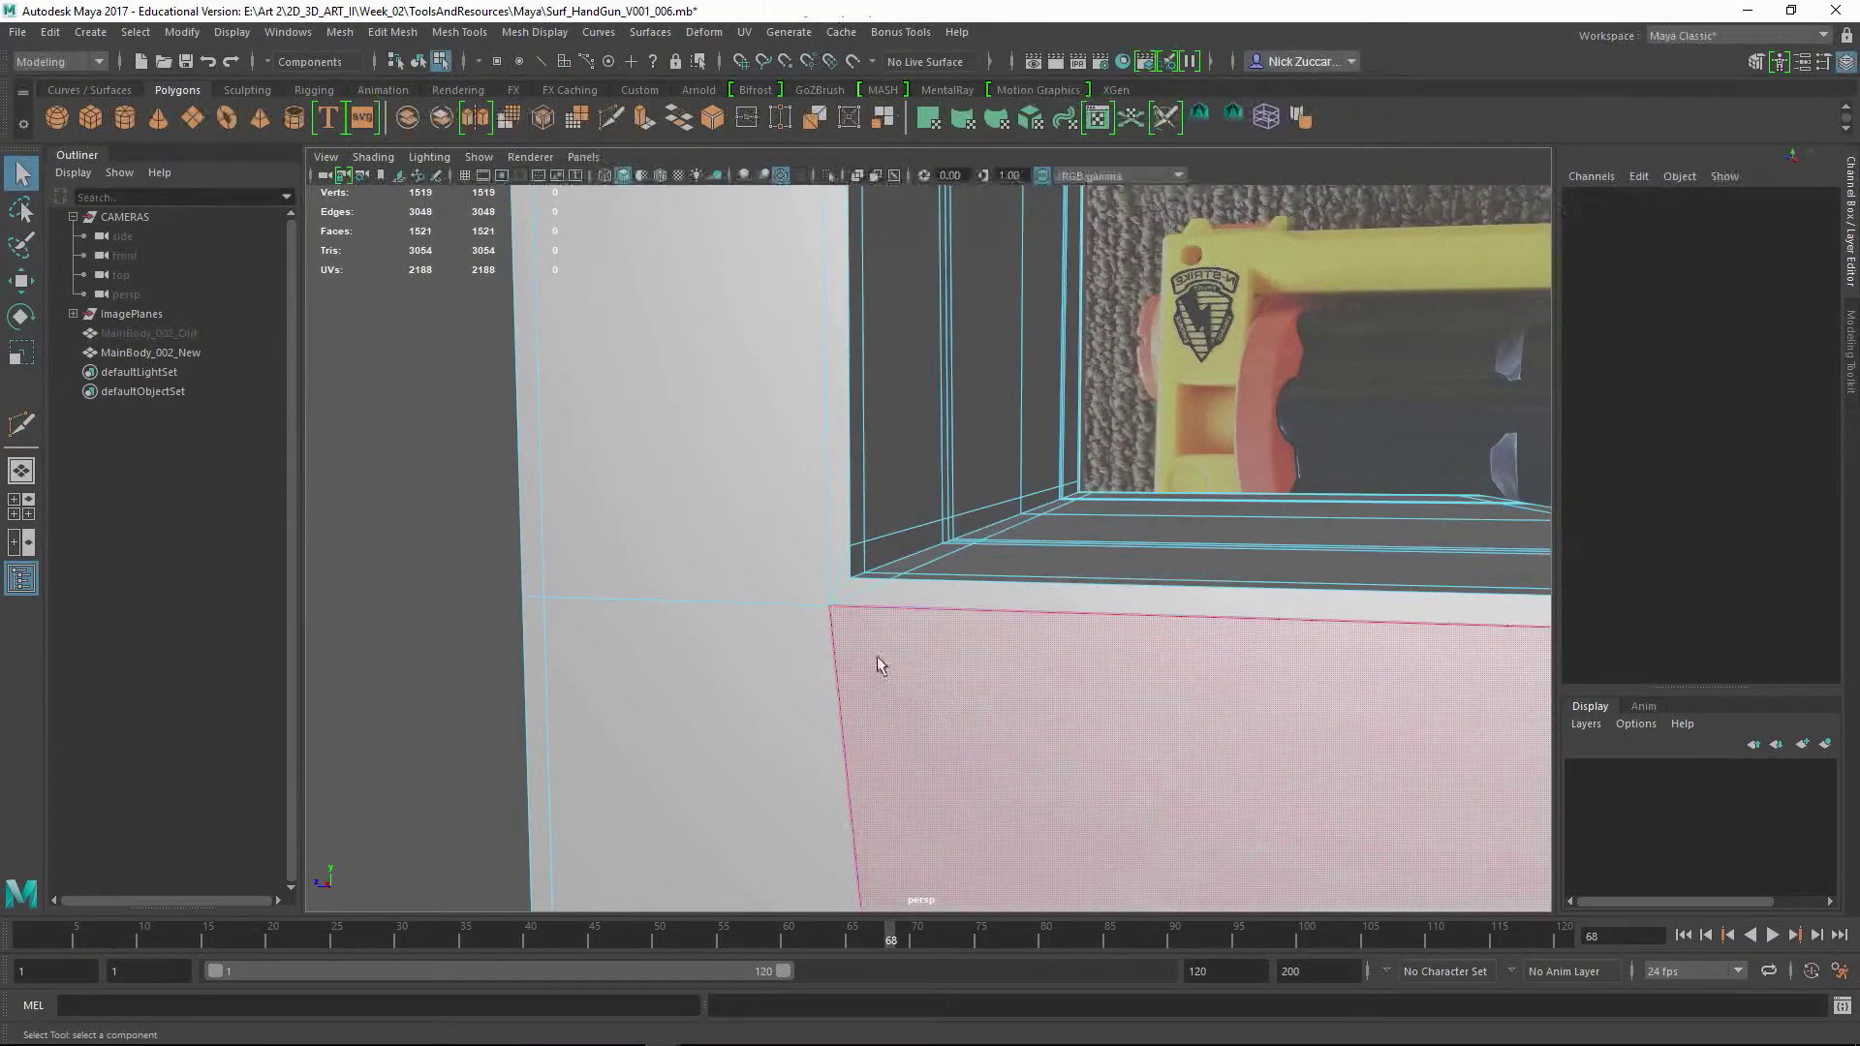
- Cut a horizontal edge line across the front bar just above the notch's floor with Multi-Cut
key(F8)
shift+right_drag(885, 664, 801, 668)
alt+drag(801, 668, 714, 706)
alt+middle_drag(714, 707, 544, 637)
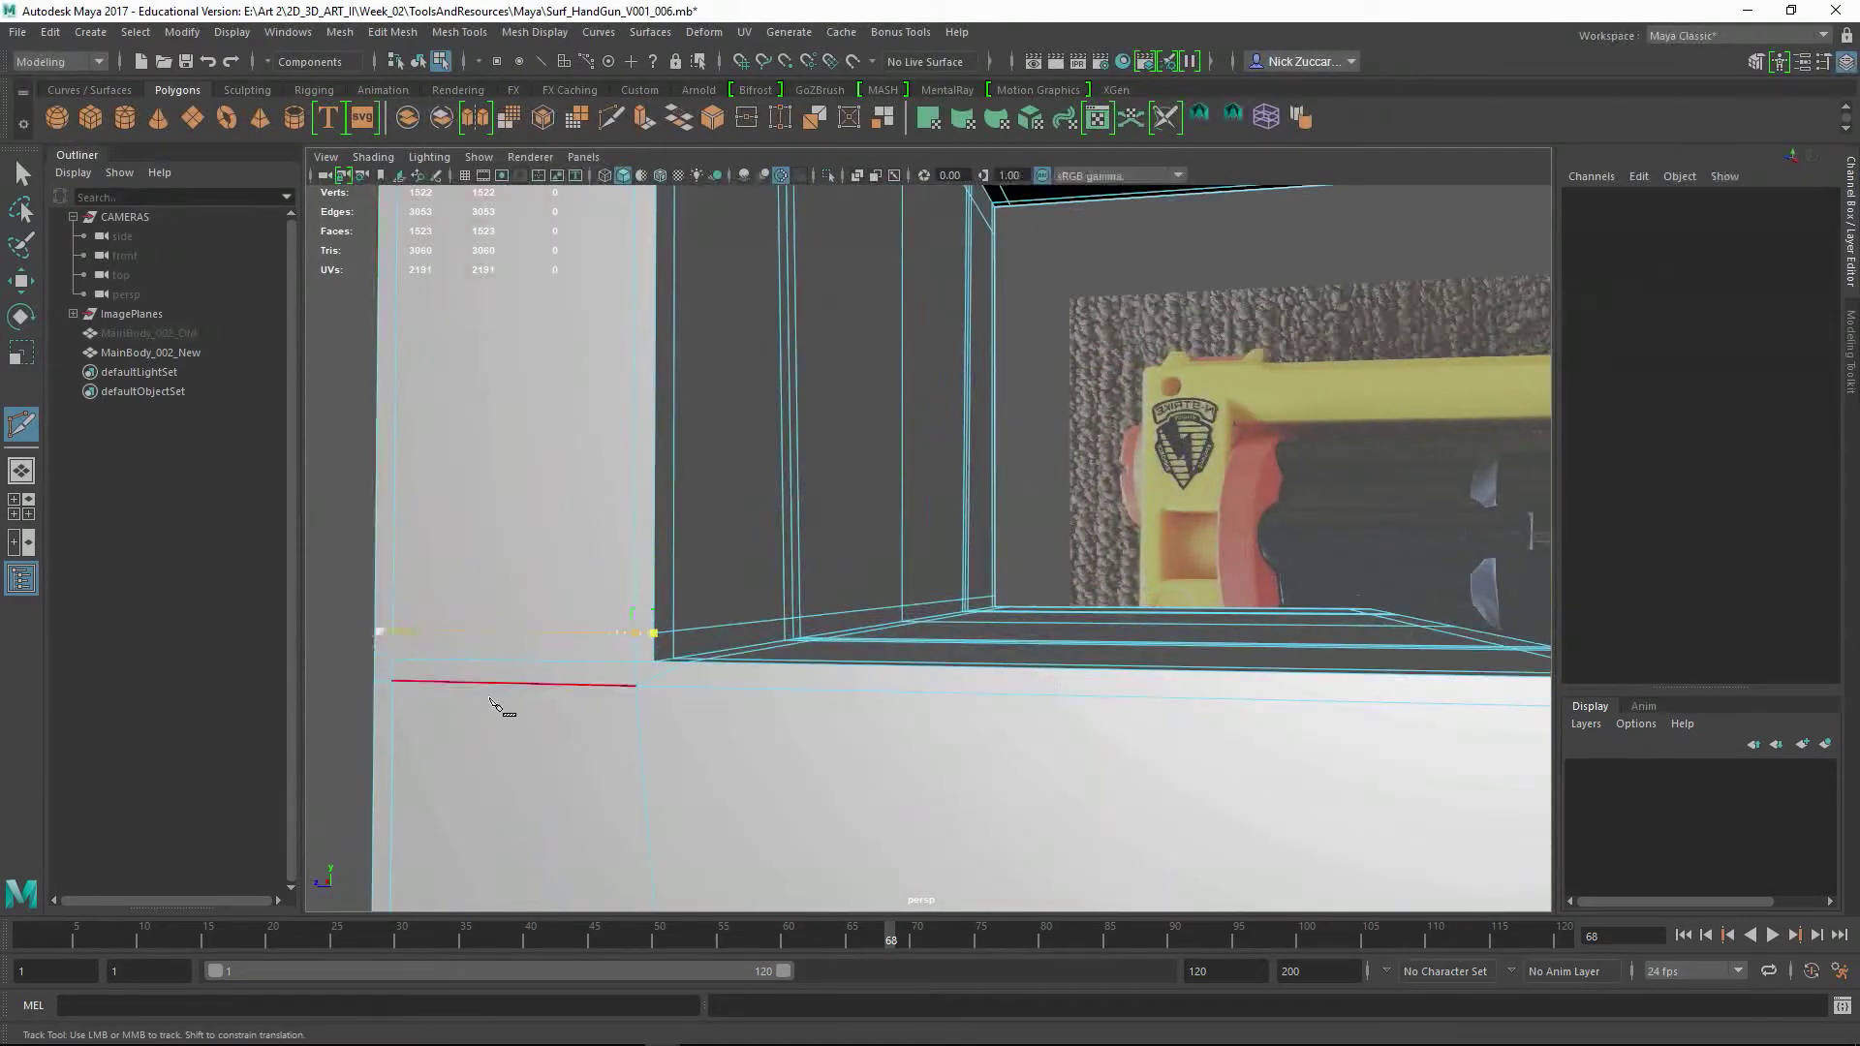
alt+middle_drag(498, 706, 950, 806)
click(955, 752)
key(Return)
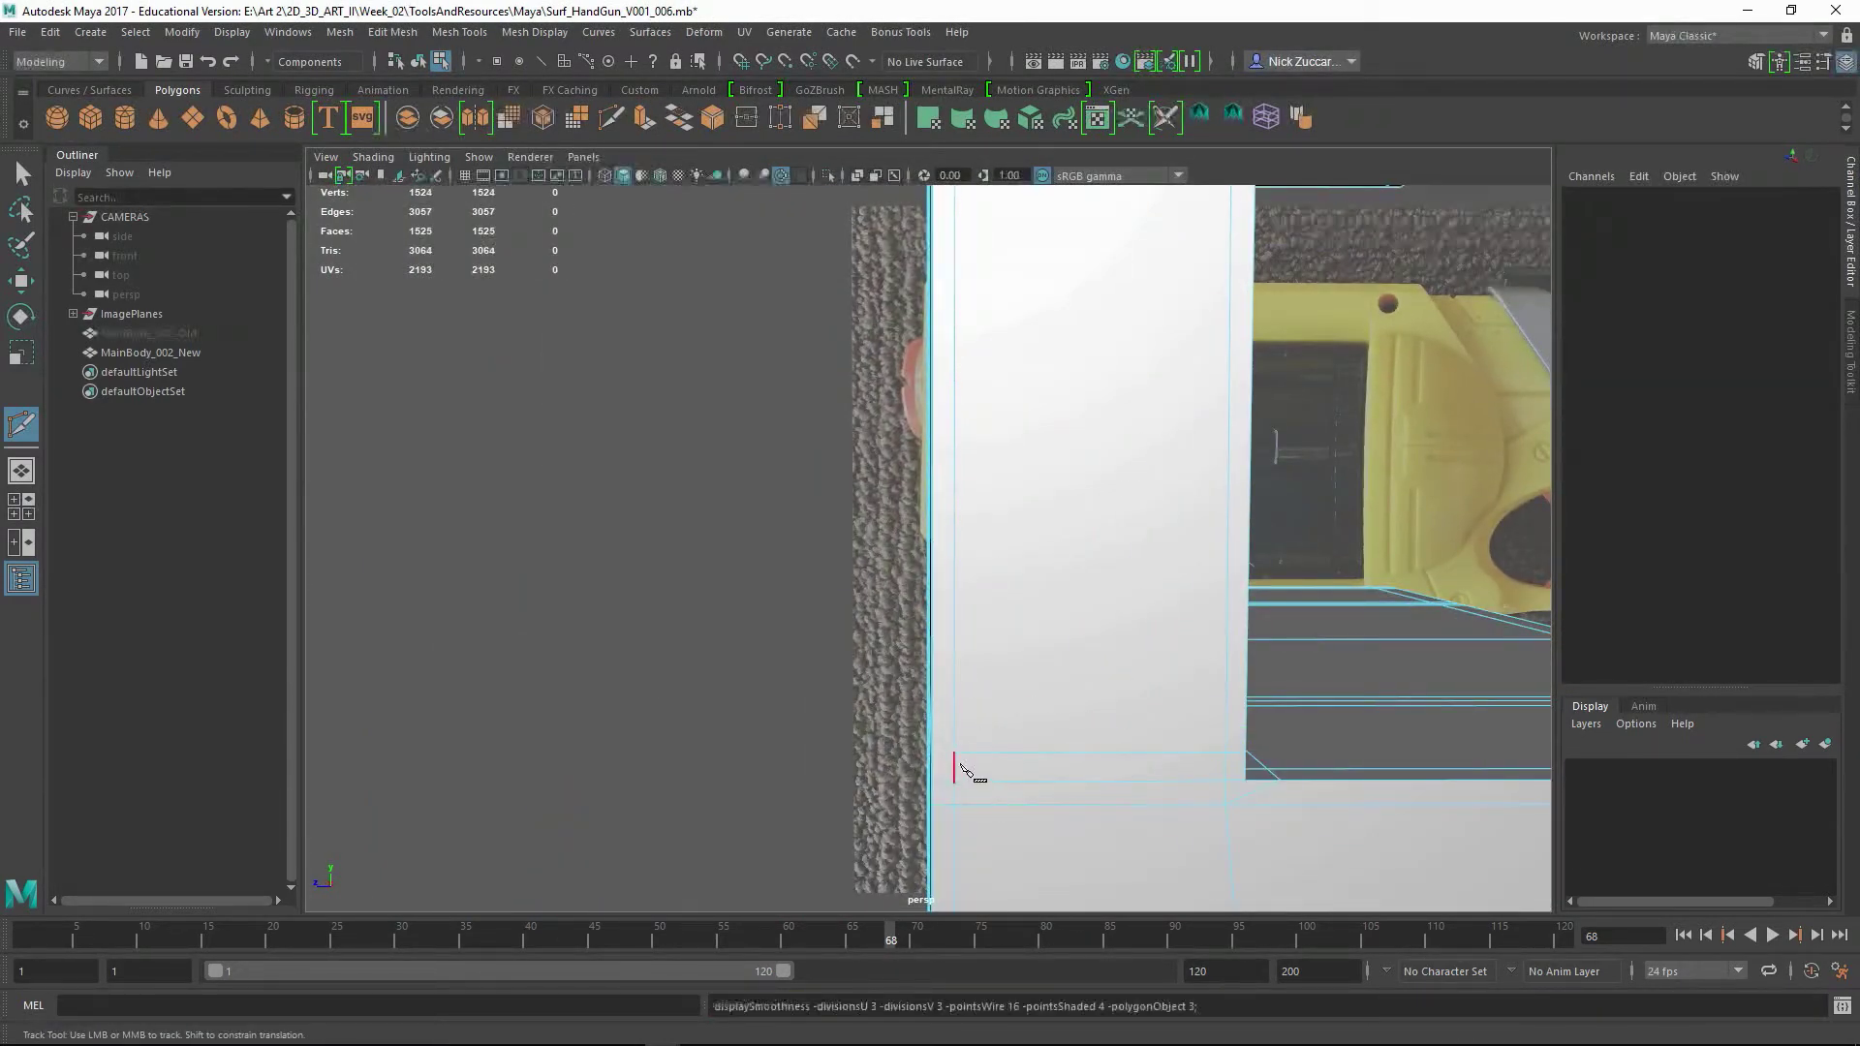
- Continue the new edge line around the body's front wall to the opposite side
alt+drag(956, 760, 1061, 719)
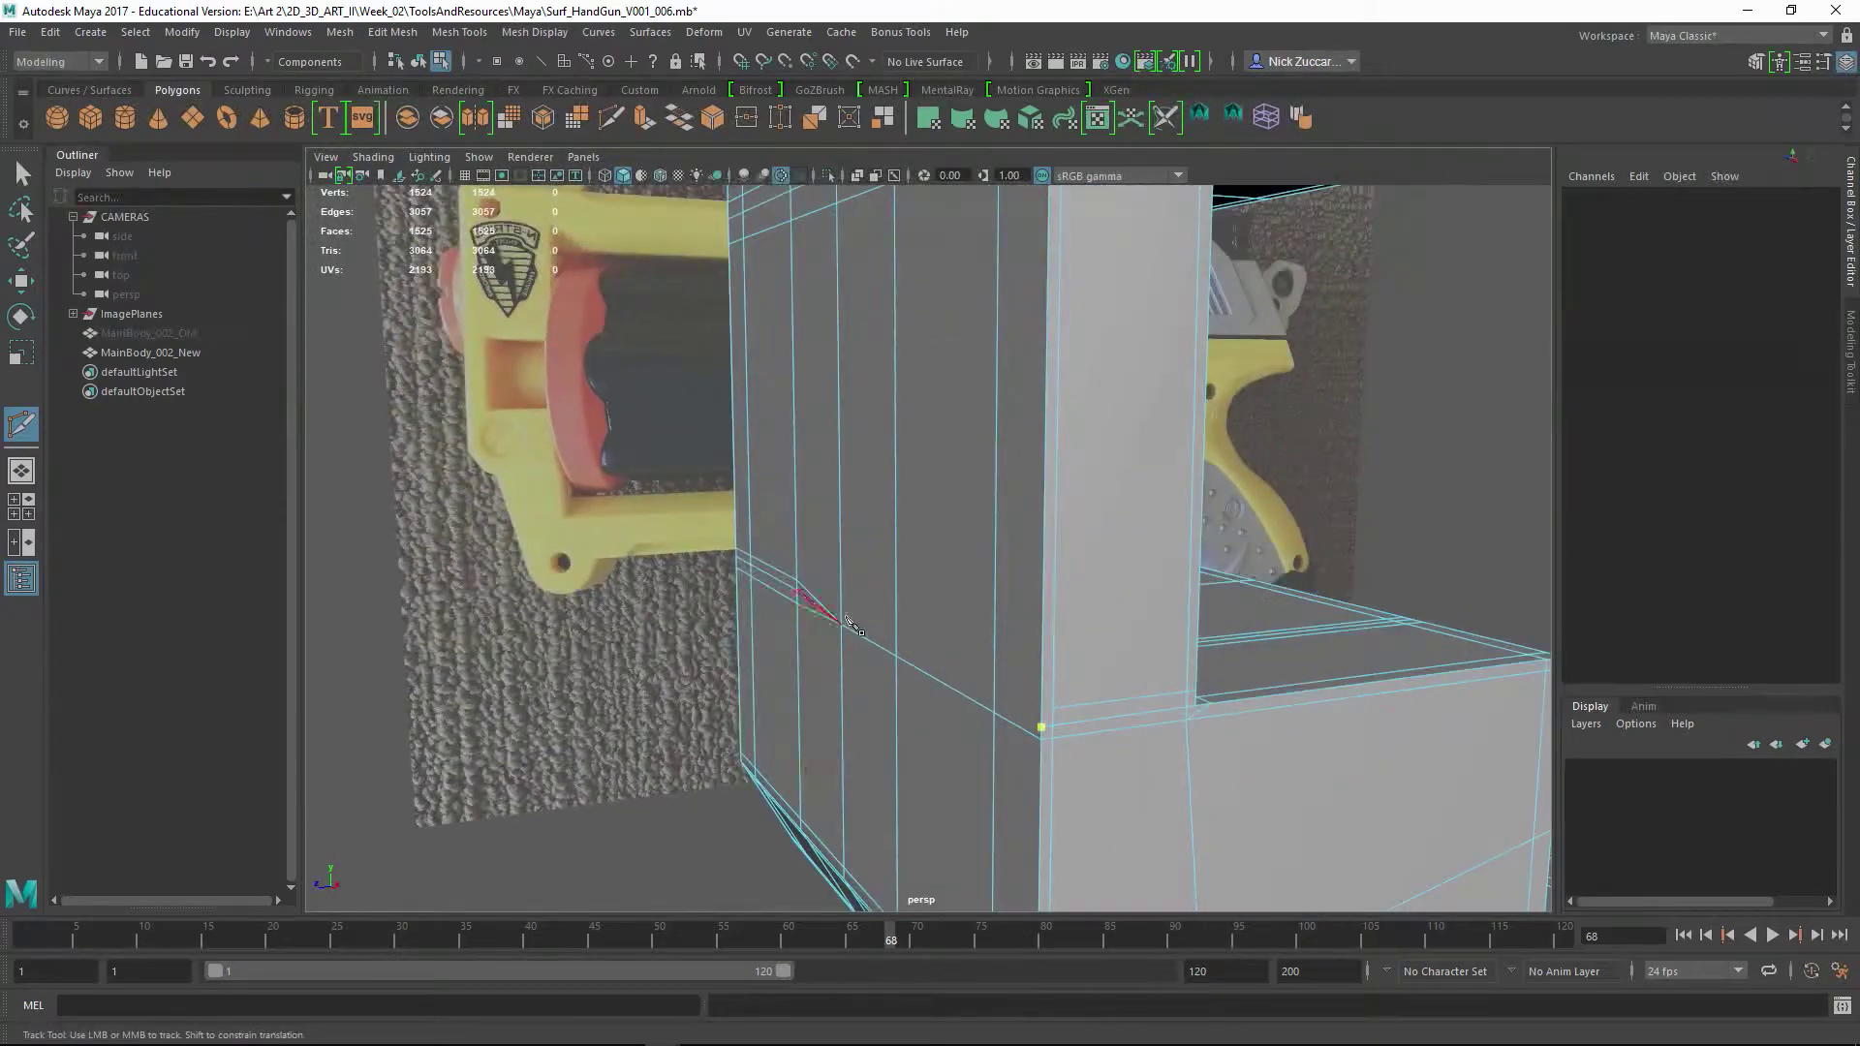
key(Return)
alt+drag(954, 752, 714, 527)
key(q)
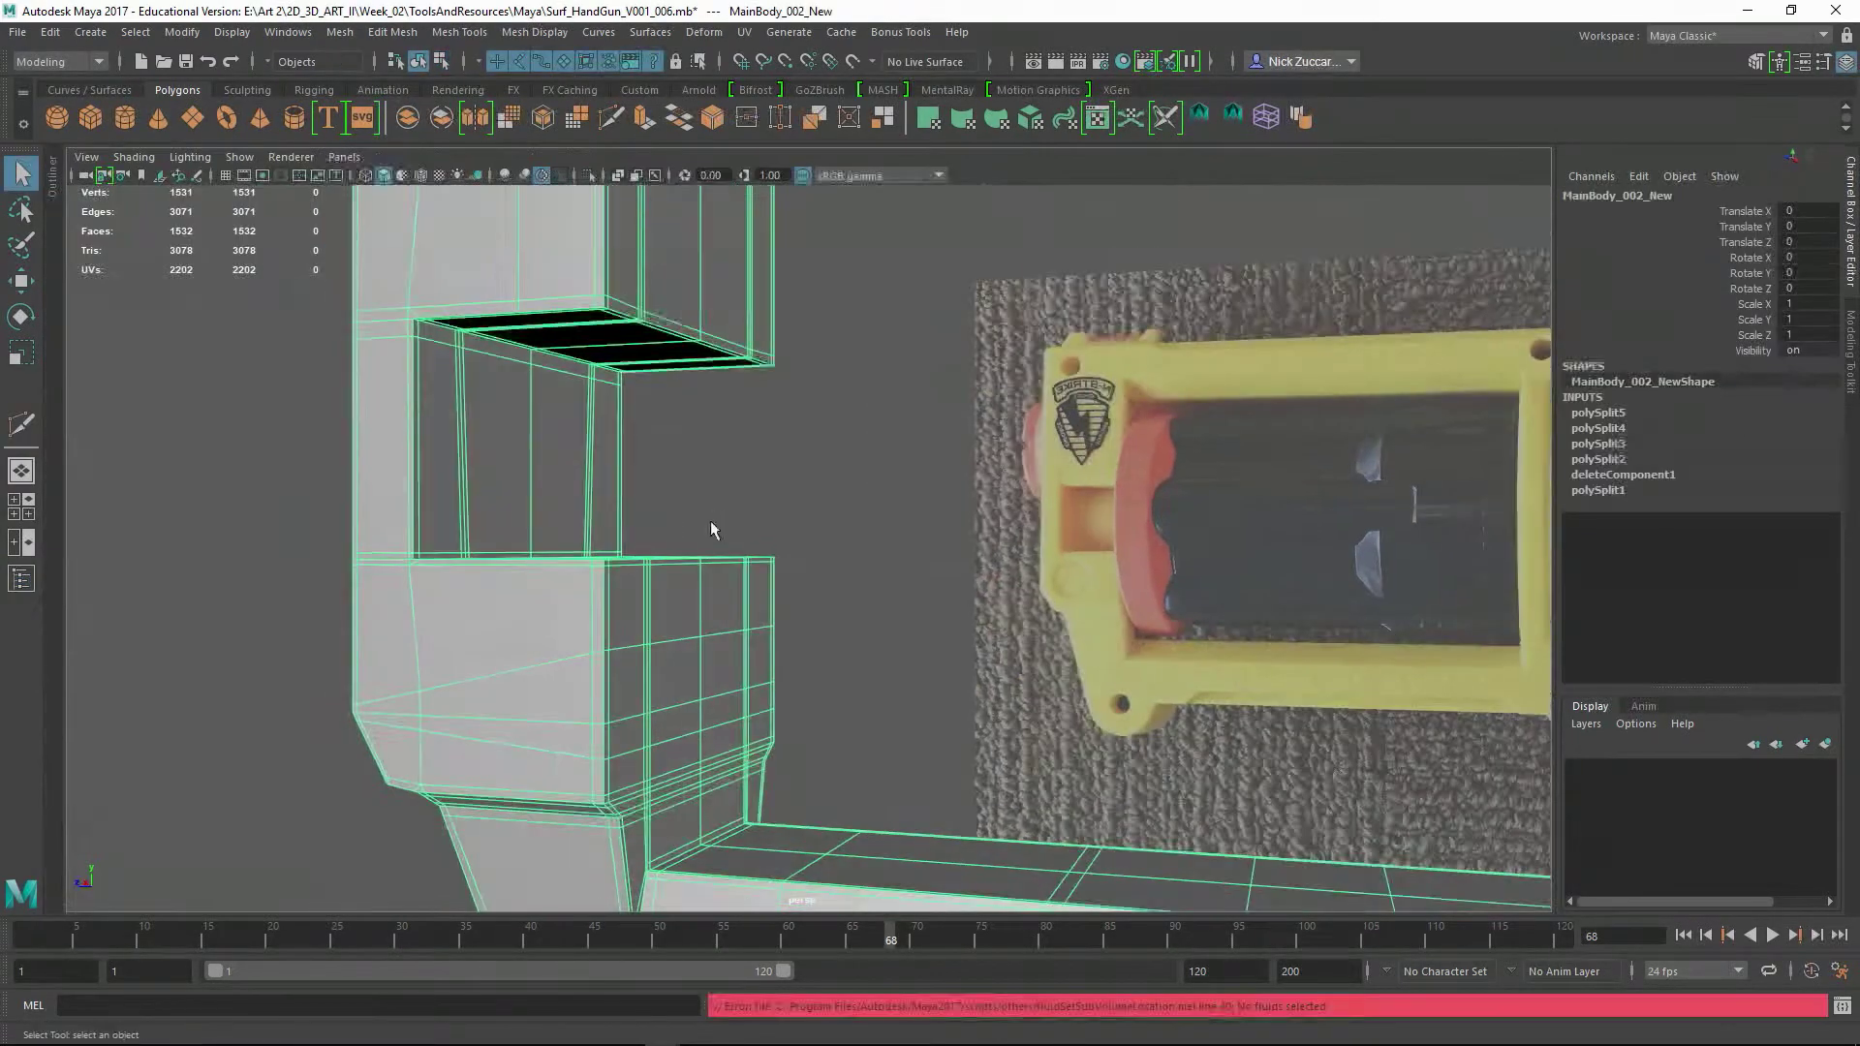
- Delete the main body's construction history and show the Outliner again
key(alt+shift+d)
click(21, 579)
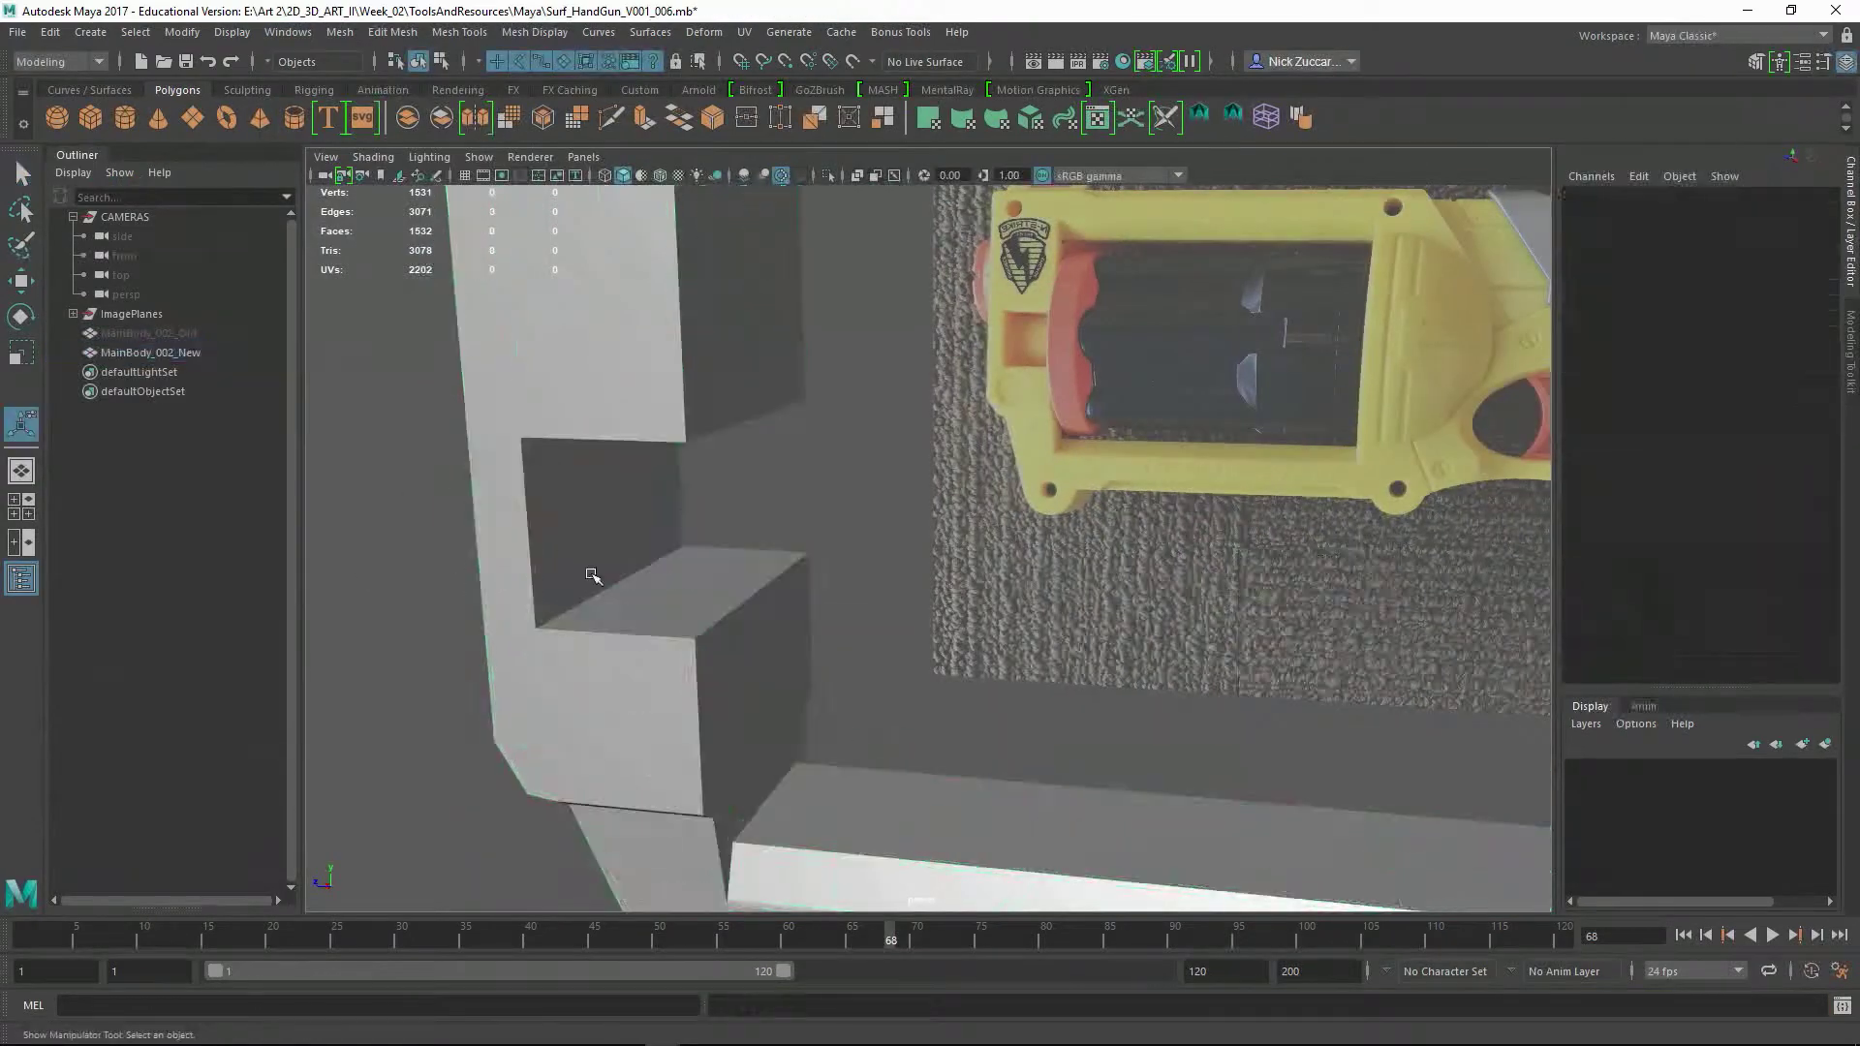
alt+drag(589, 585, 543, 584)
- Insert more supporting edge loops through the body's front frame and lower rail with Multi-Cut
ctrl+click(740, 525)
key(r)
key(F8)
shift+right_click(476, 492)
click(379, 491)
alt+drag(380, 491, 1001, 456)
ctrl+click(830, 707)
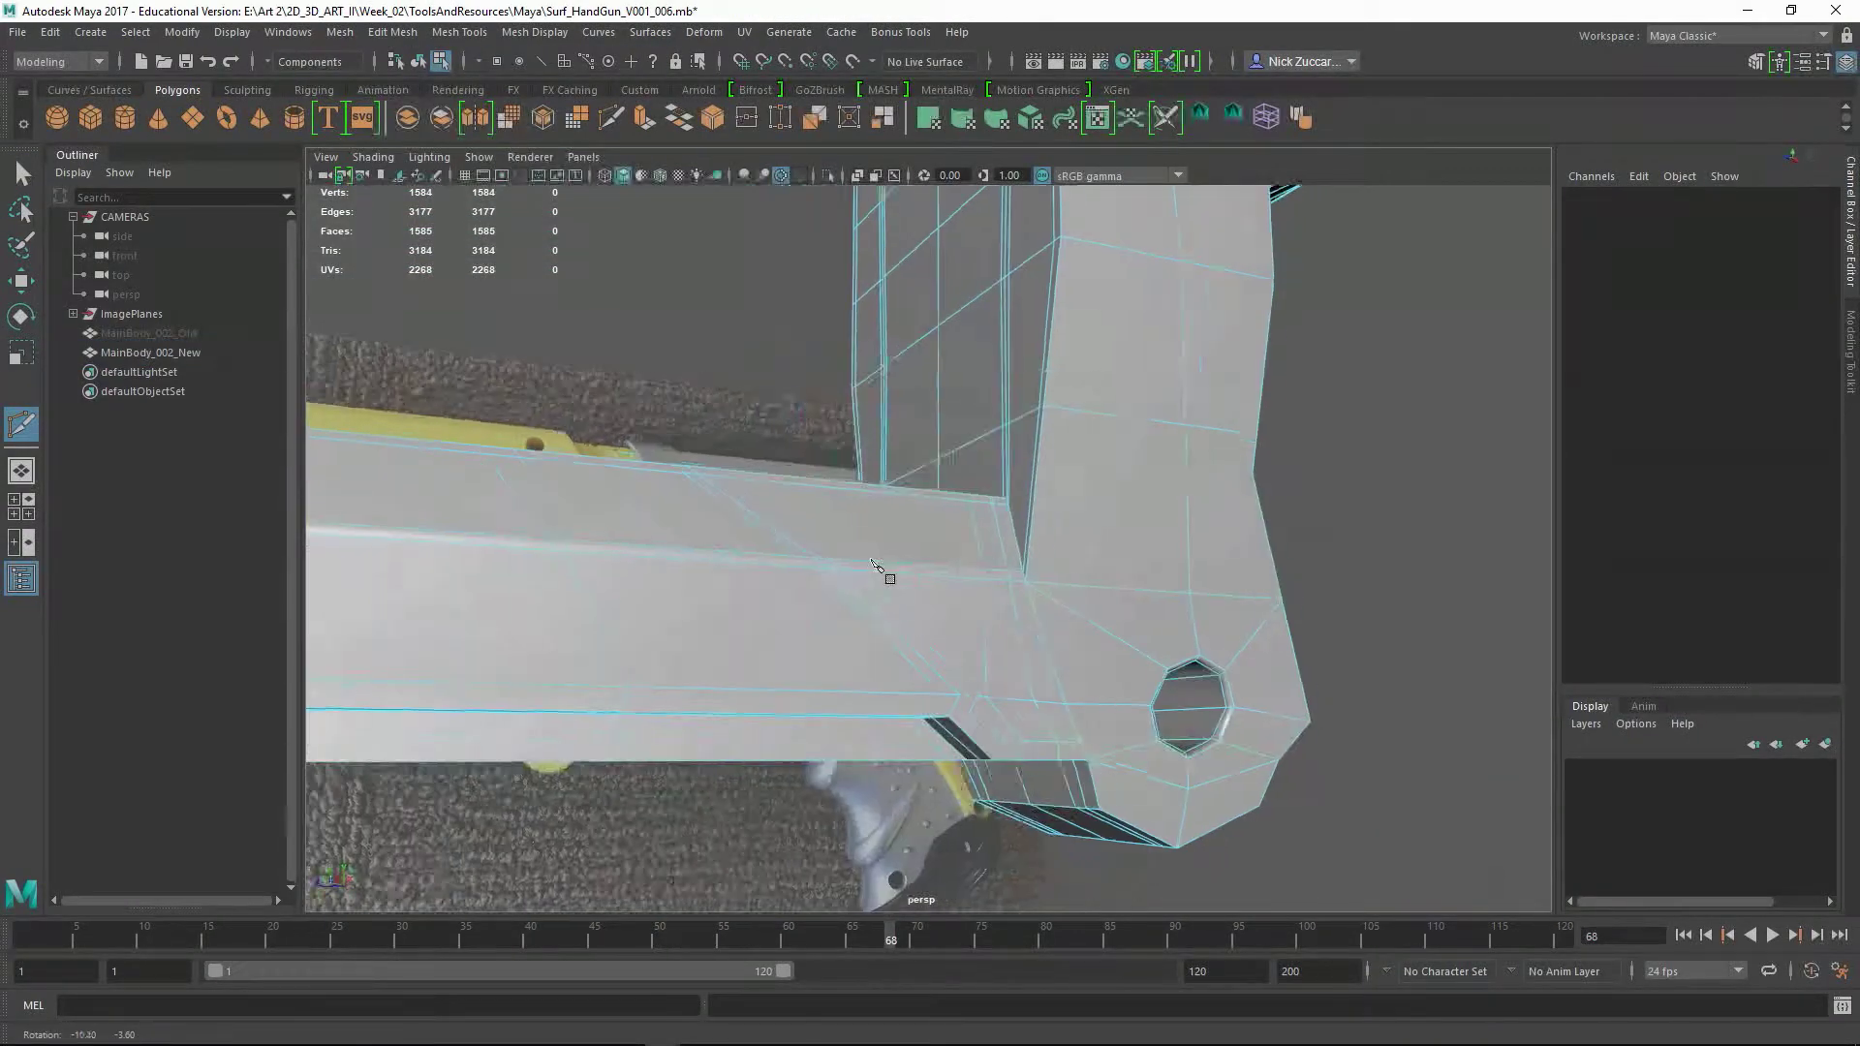
- Cut an edge line between the upper rear pin hole and the large opening's corner with Multi-Cut
alt+right_drag(1000, 456, 852, 499)
alt+middle_drag(853, 499, 722, 526)
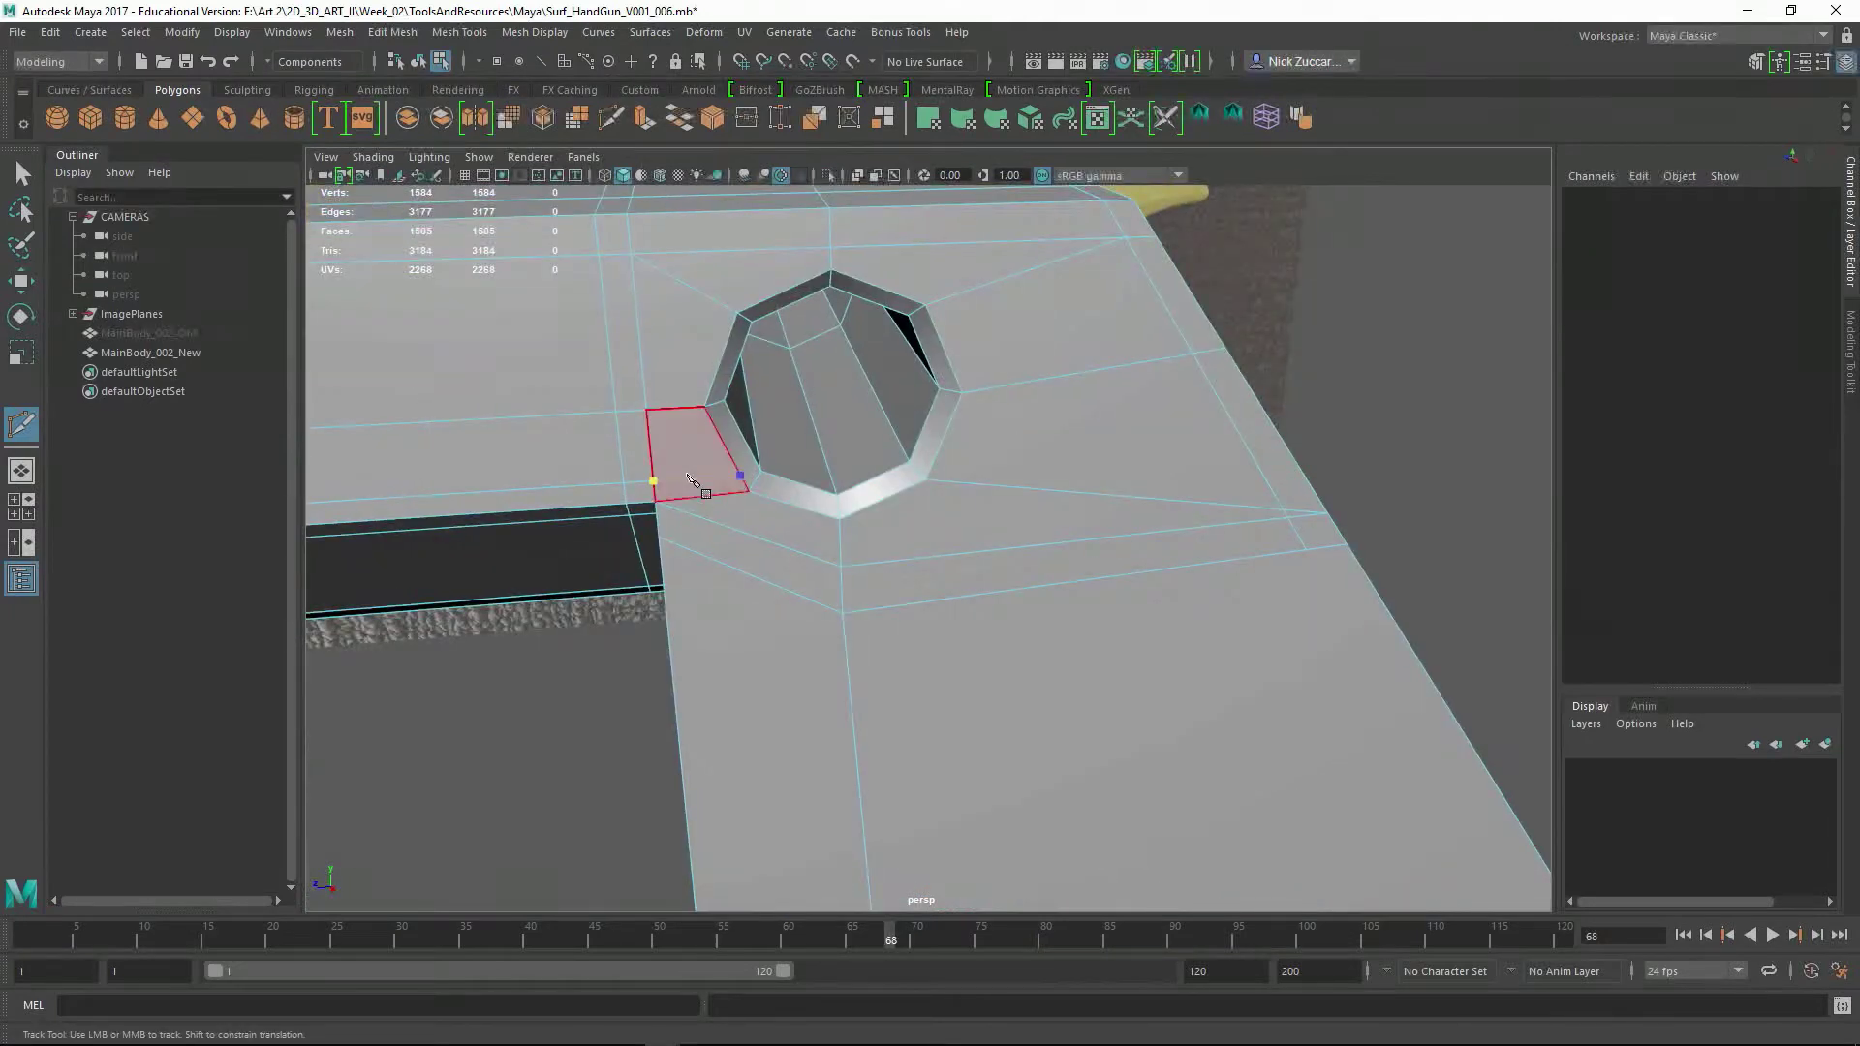
click(689, 496)
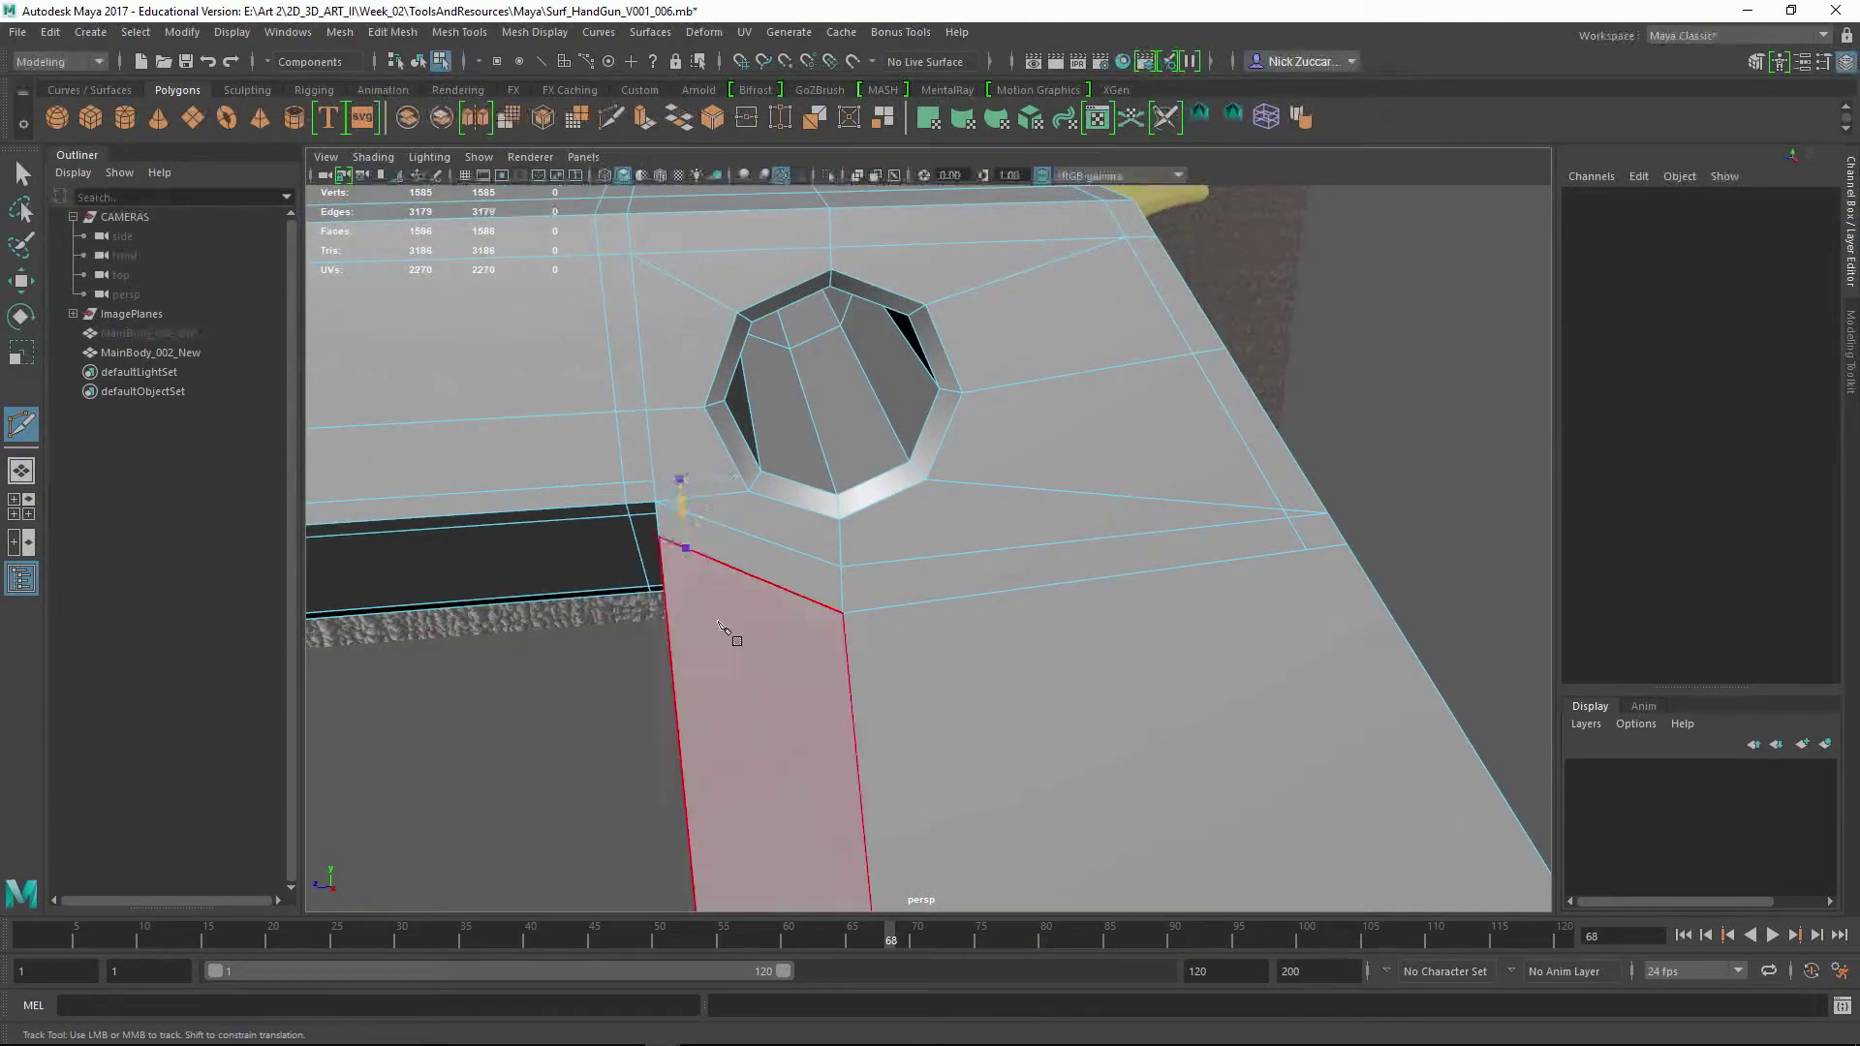
key(q)
- Merge the stray vertices at the opening's upper rear corner and delete the leftover vertex
right_drag(664, 519, 664, 499)
click(690, 555)
alt+drag(689, 555, 810, 532)
key(F8)
alt+right_drag(810, 532, 814, 465)
key(F8)
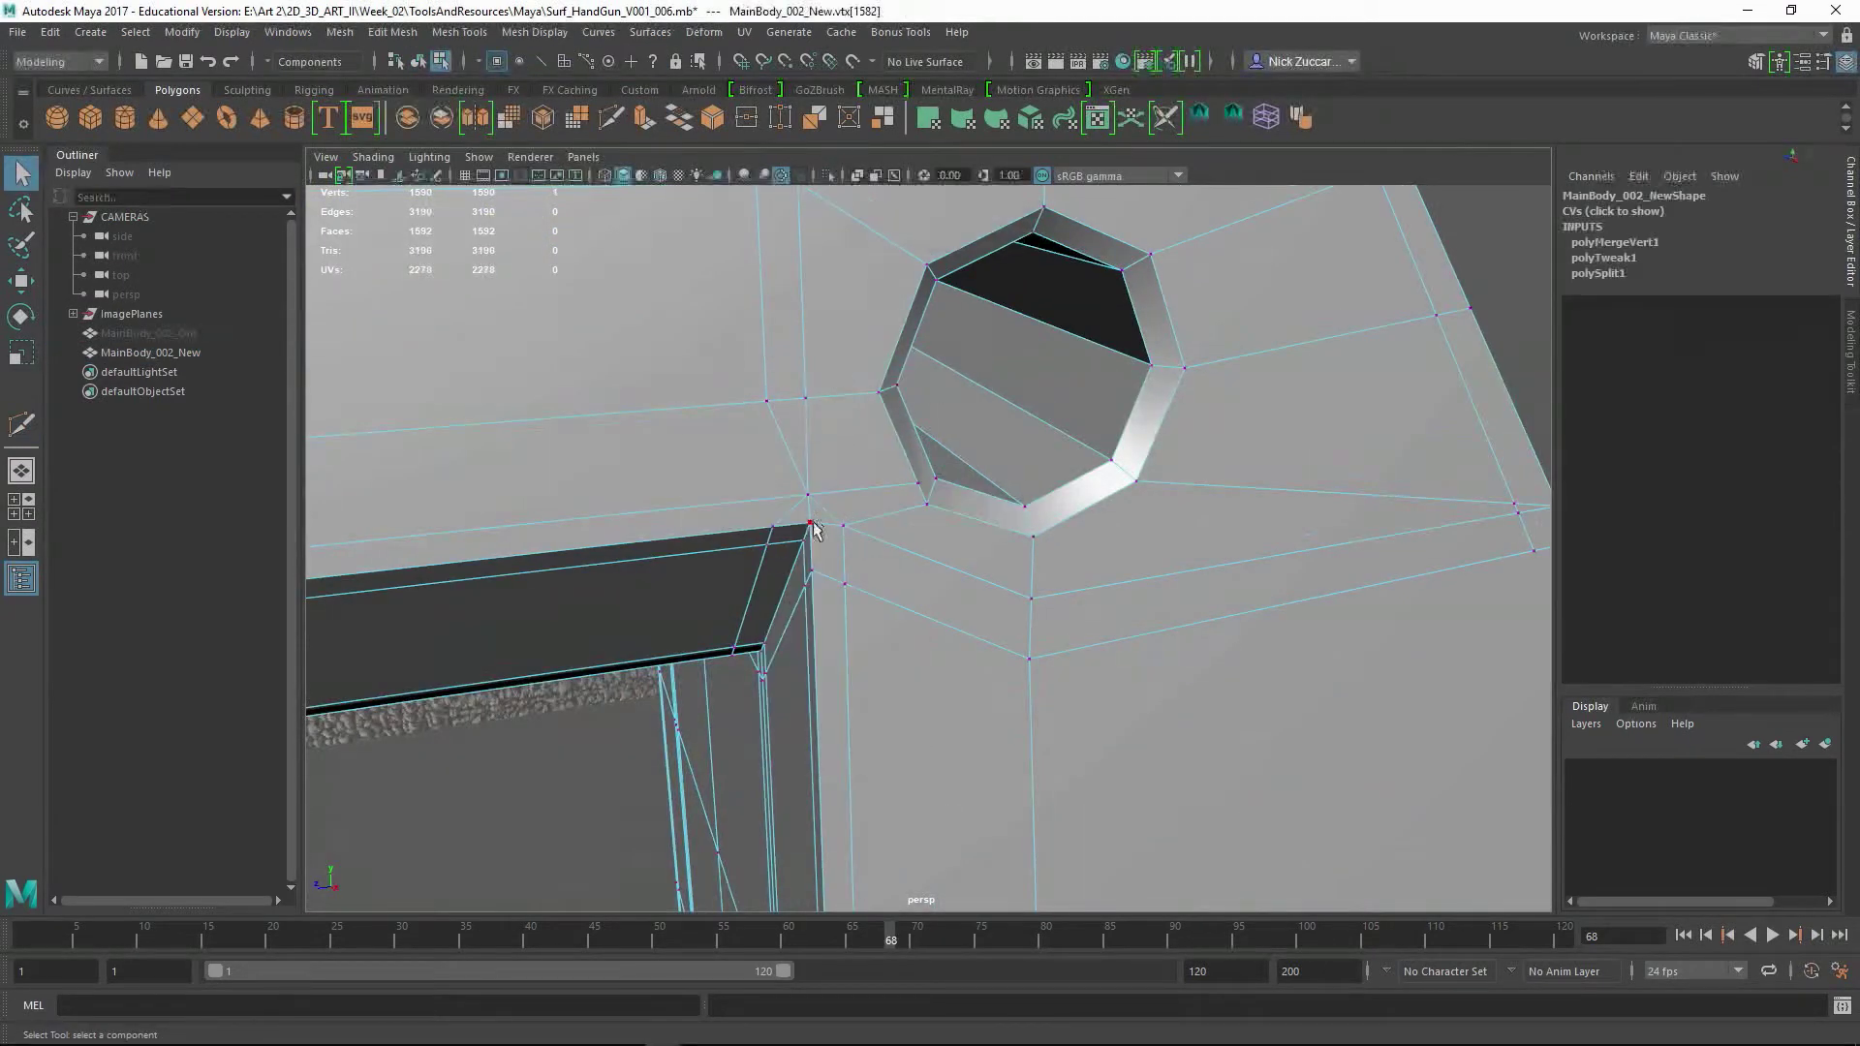
key(Delete)
- Clean up the surplus edges beside the opening's upper rear corner and cut a replacement edge
key(F10)
alt+drag(979, 468, 871, 450)
shift+right_drag(872, 450, 869, 447)
key(F8)
alt+drag(869, 446, 810, 582)
shift+right_drag(810, 582, 766, 698)
key(Return)
- Cut an edge line around the rear lower lug just inside its outer contour with Multi-Cut
alt+drag(858, 554, 920, 543)
alt+right_drag(920, 542, 877, 554)
key(F8)
click(877, 554)
alt+drag(877, 554, 830, 503)
click(830, 503)
mouse_move(830, 504)
alt+right_down()
mouse_move(830, 772)
mouse_move(831, 478)
alt+right_up()
shift+right_drag(831, 478, 831, 478)
alt+drag(831, 477, 925, 574)
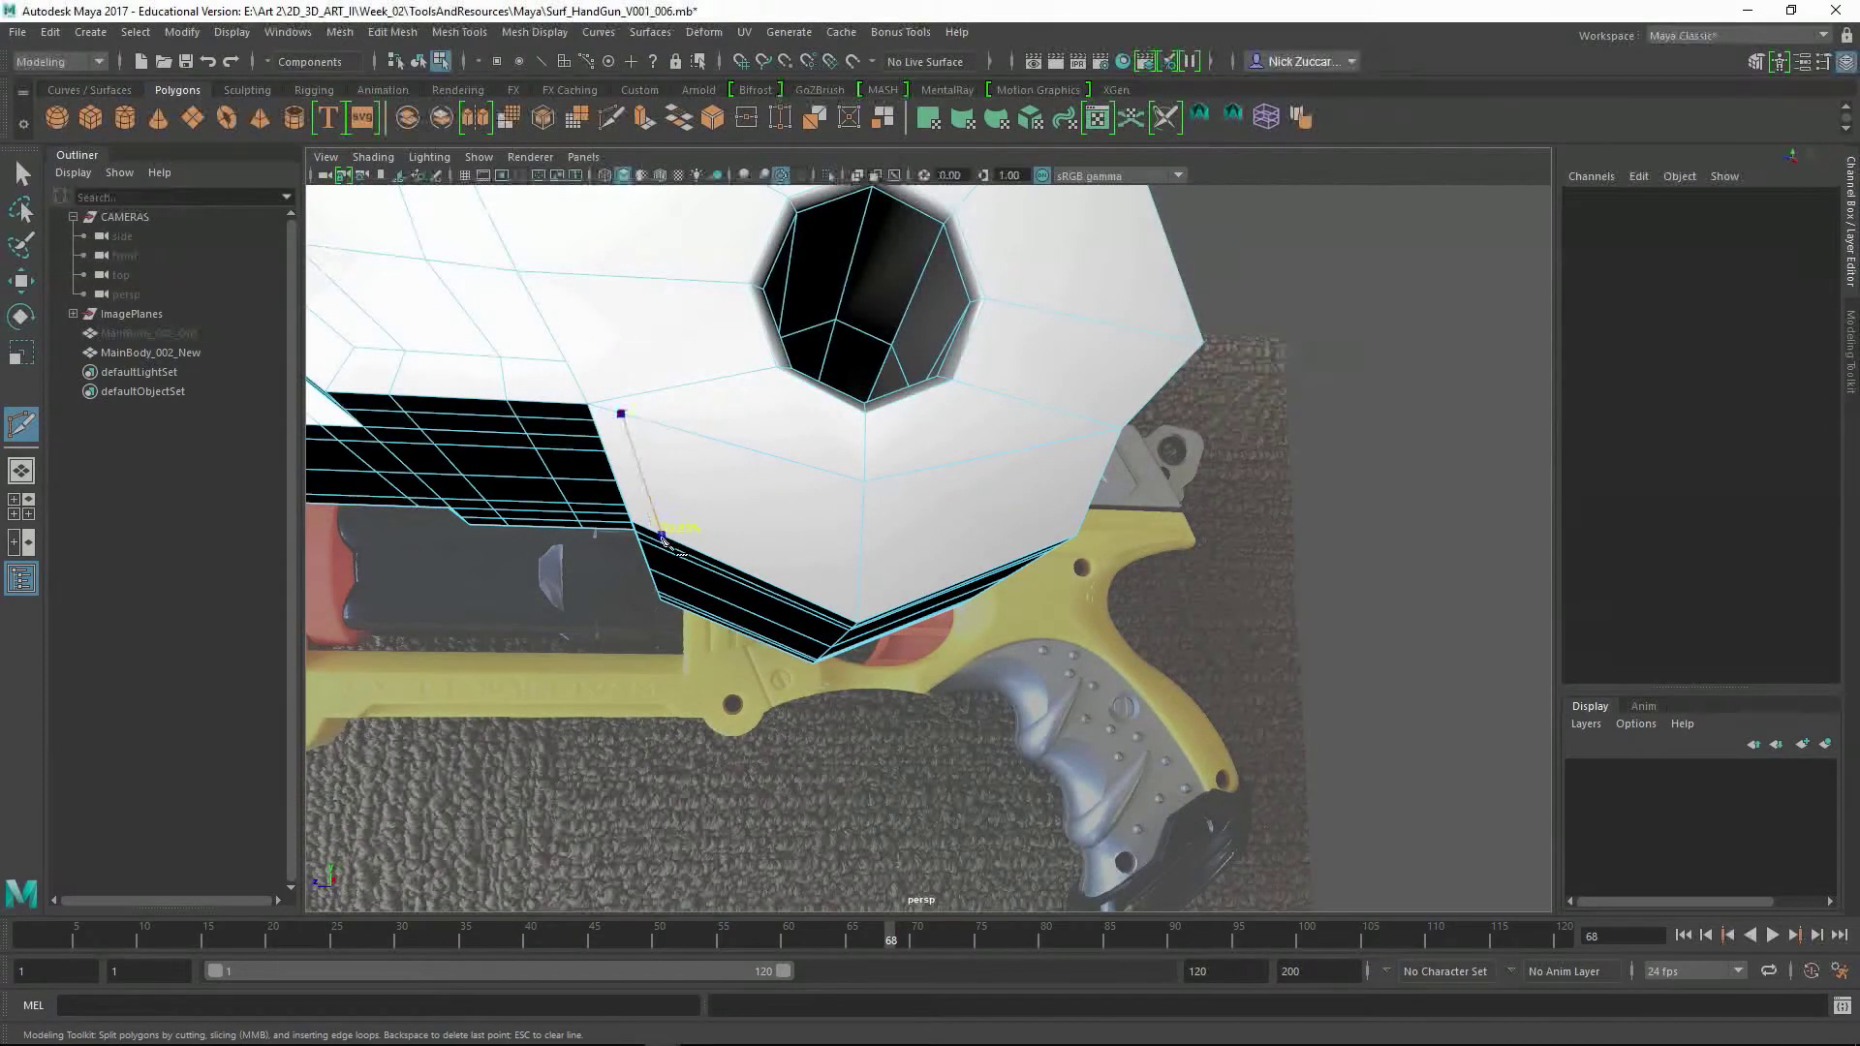
alt+drag(859, 609, 875, 668)
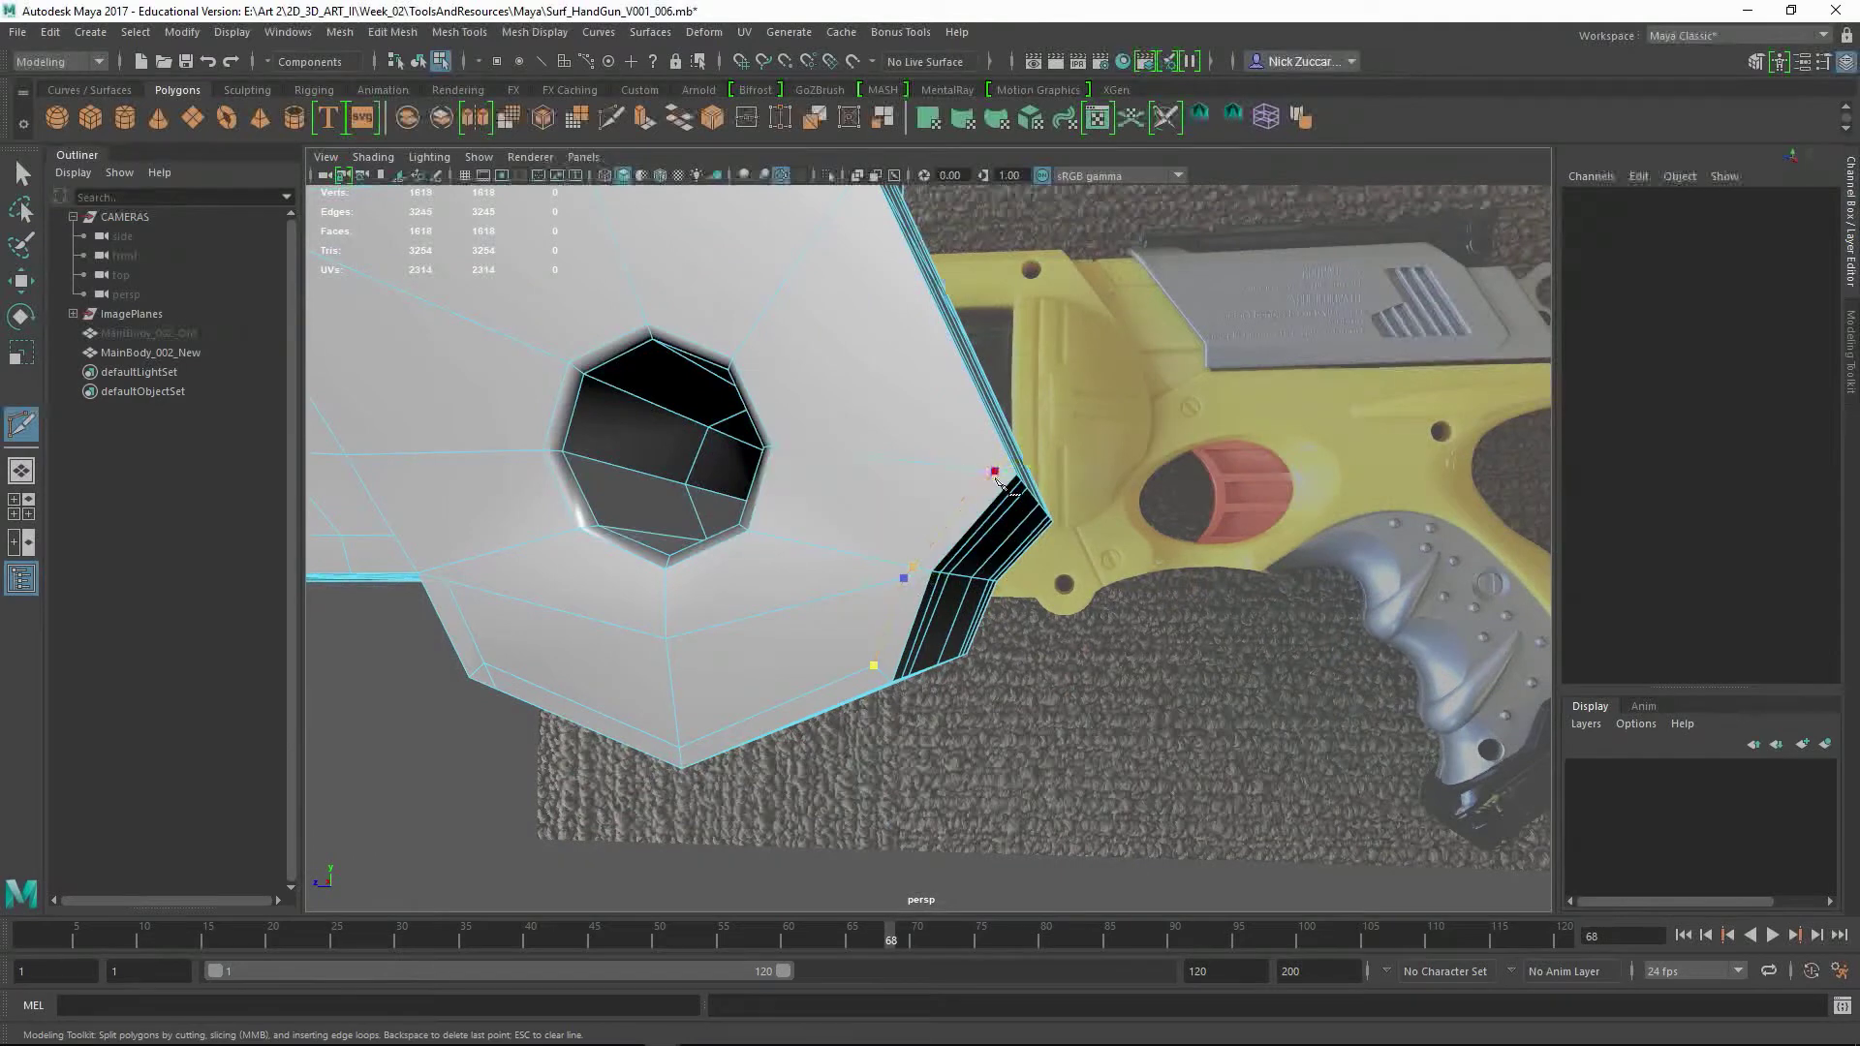
alt+drag(856, 500, 1017, 814)
click(1054, 417)
key(ctrl+Delete)
key(ctrl+z)
key(F8)
key(F10)
key(F8)
- Merge the stray vertex at the opening's lower rear inner corner, above the rear lug
key(ctrl+shift+x)
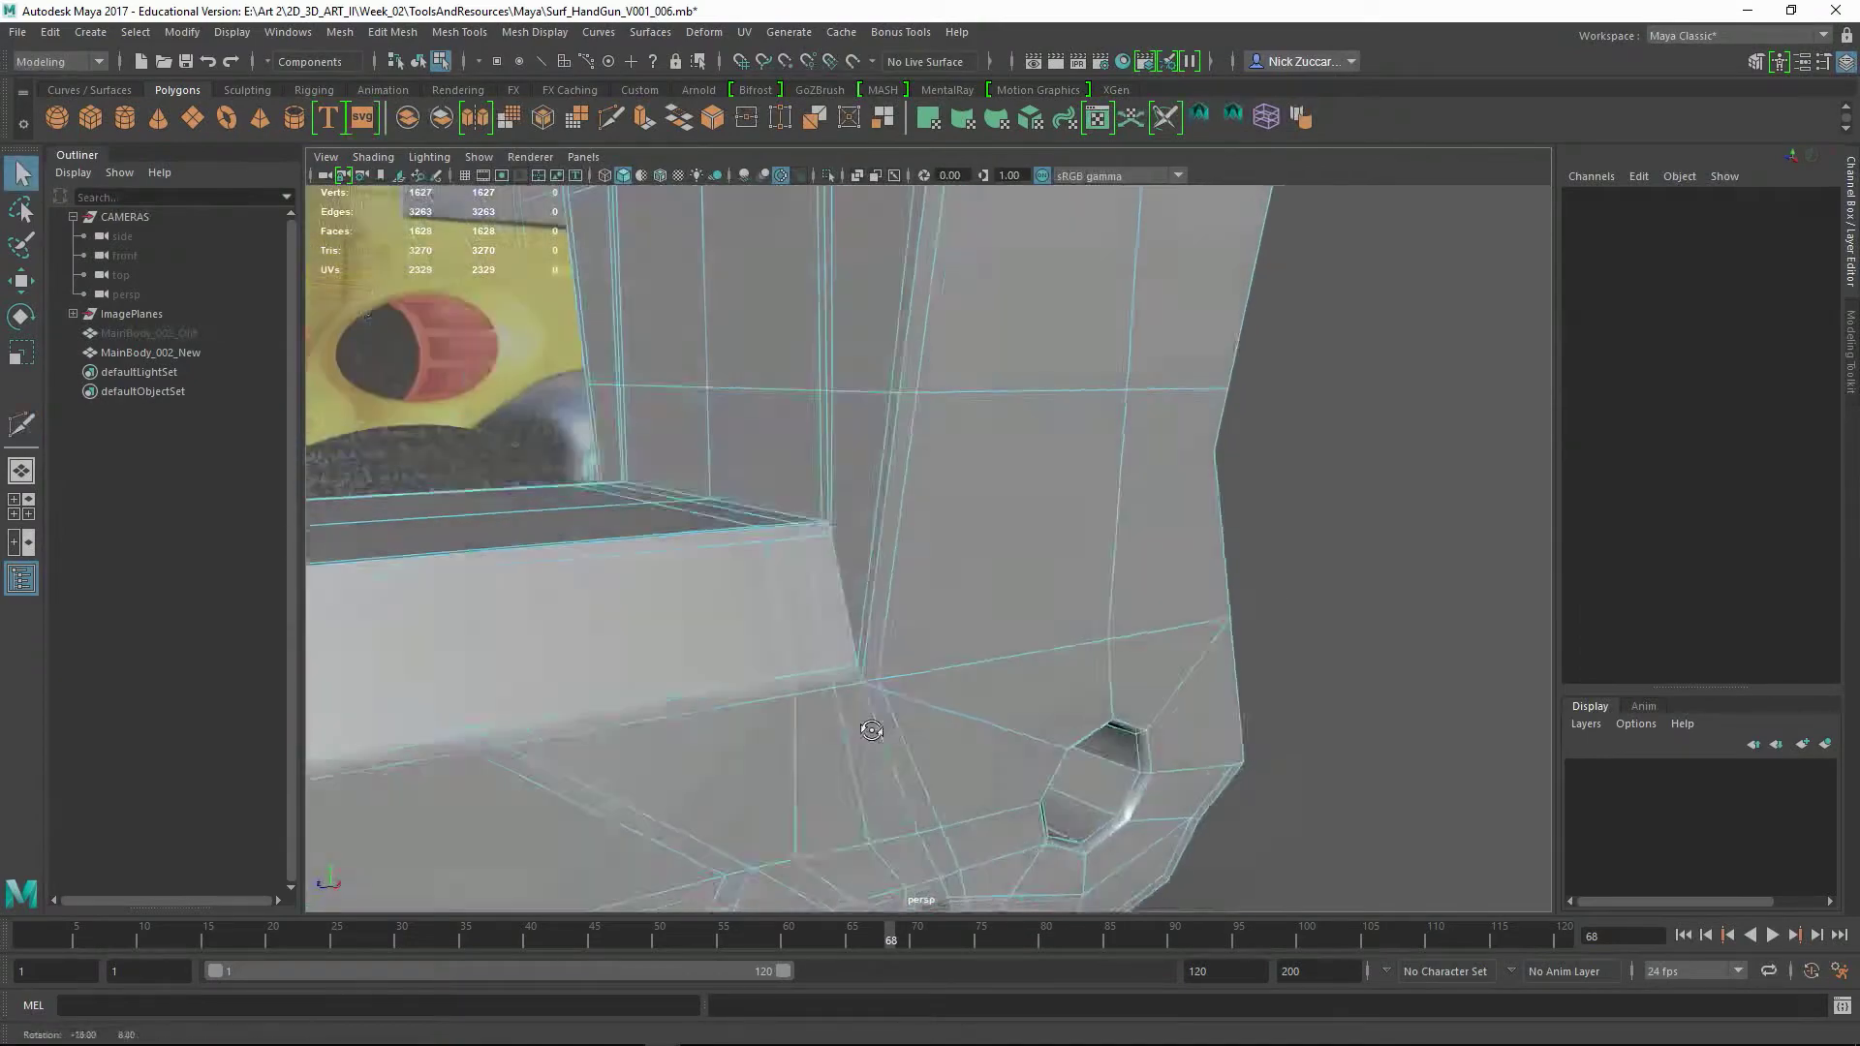
click(861, 697)
alt+drag(861, 697, 937, 710)
key(F8)
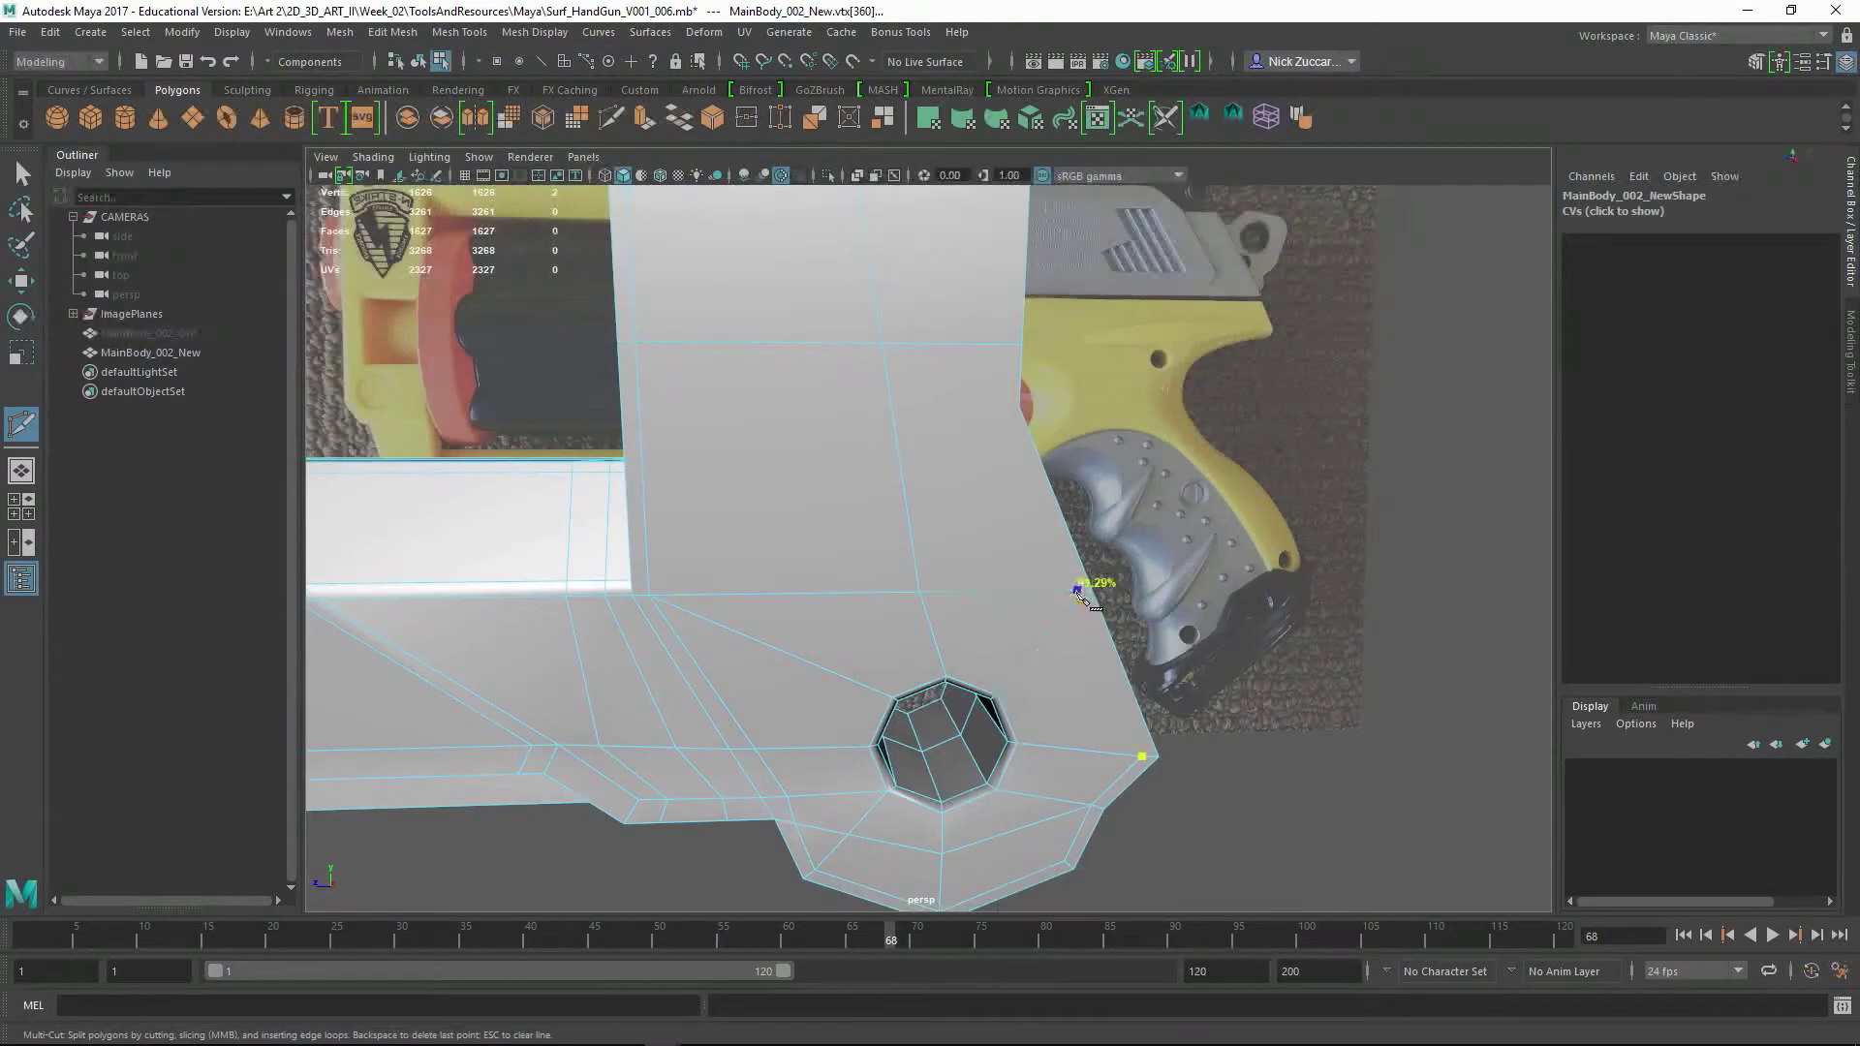
- Cut supporting edges around the inner corners of the opening and across the rear contour with Multi-Cut
alt+drag(1105, 783, 921, 591)
click(952, 717)
mouse_move(1042, 585)
alt+mouse_down()
mouse_move(800, 531)
mouse_move(727, 669)
mouse_move(729, 545)
mouse_move(833, 534)
mouse_move(952, 651)
mouse_move(769, 540)
alt+mouse_up()
click(821, 507)
click(768, 540)
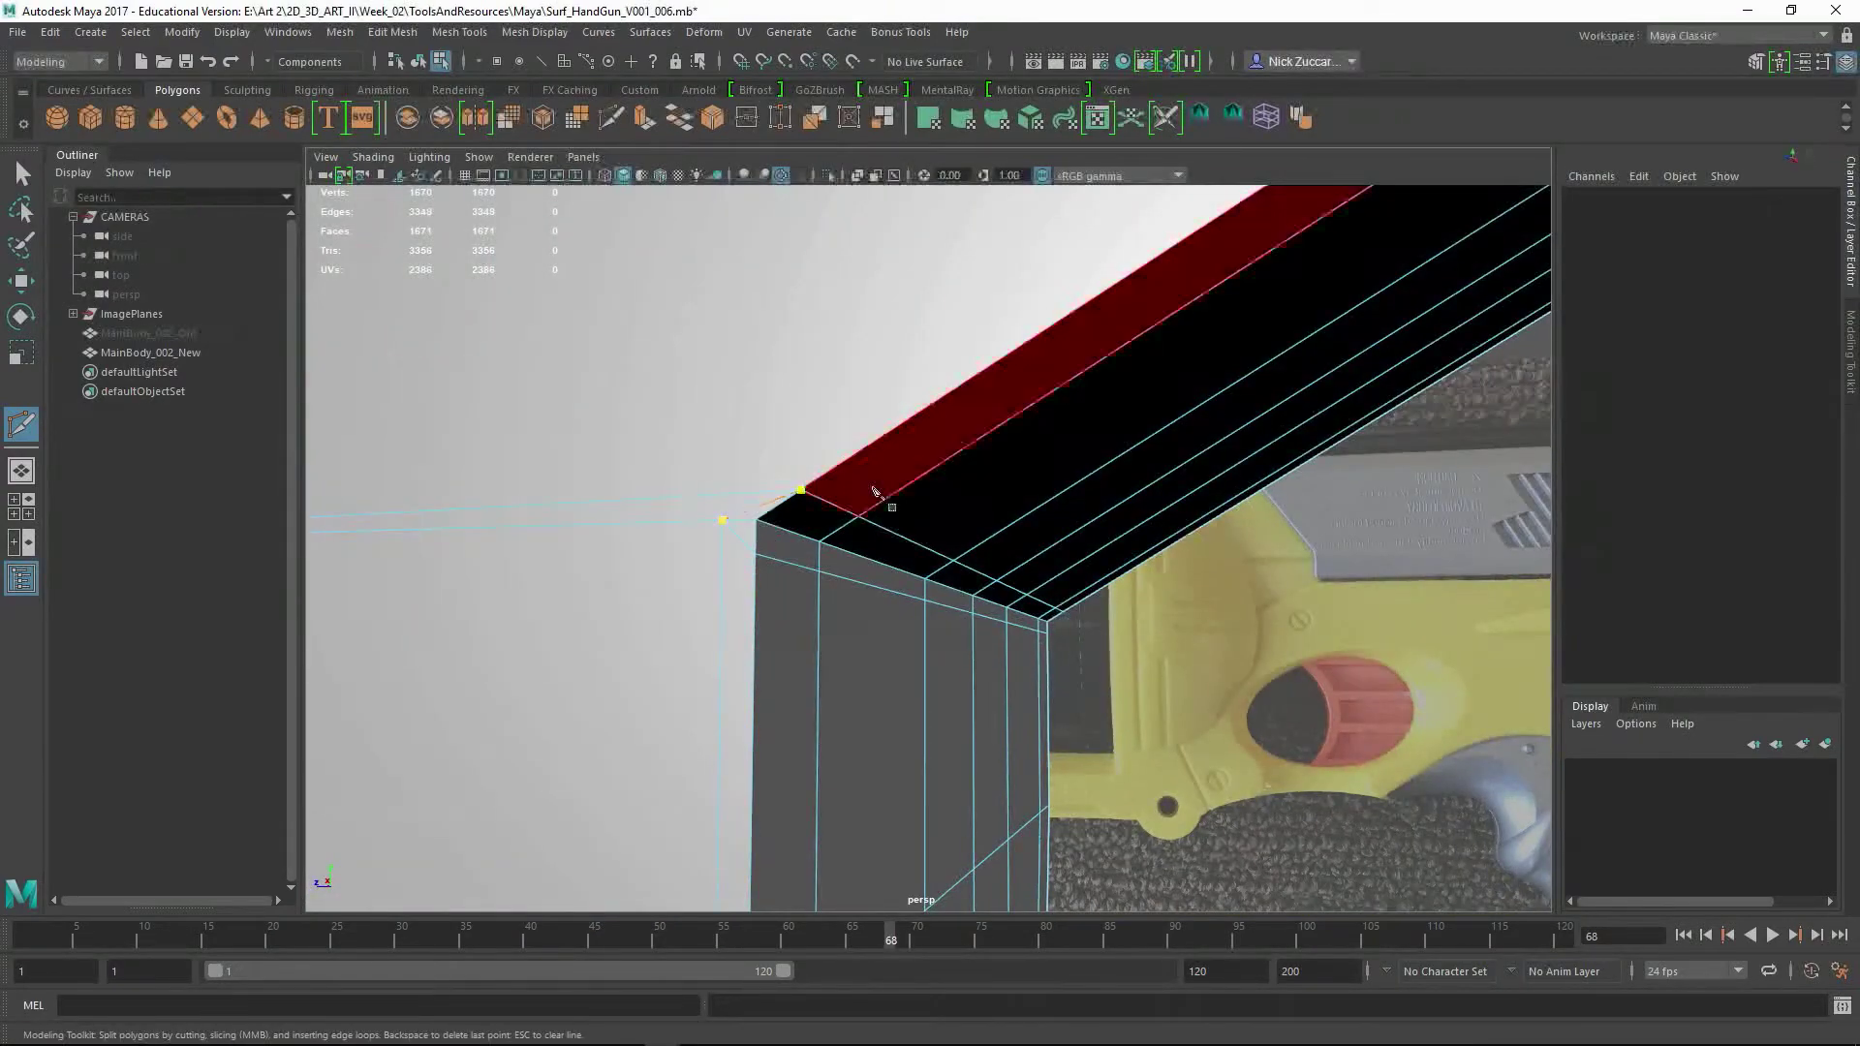
alt+drag(875, 494, 497, 565)
alt+middle_drag(490, 572, 1172, 744)
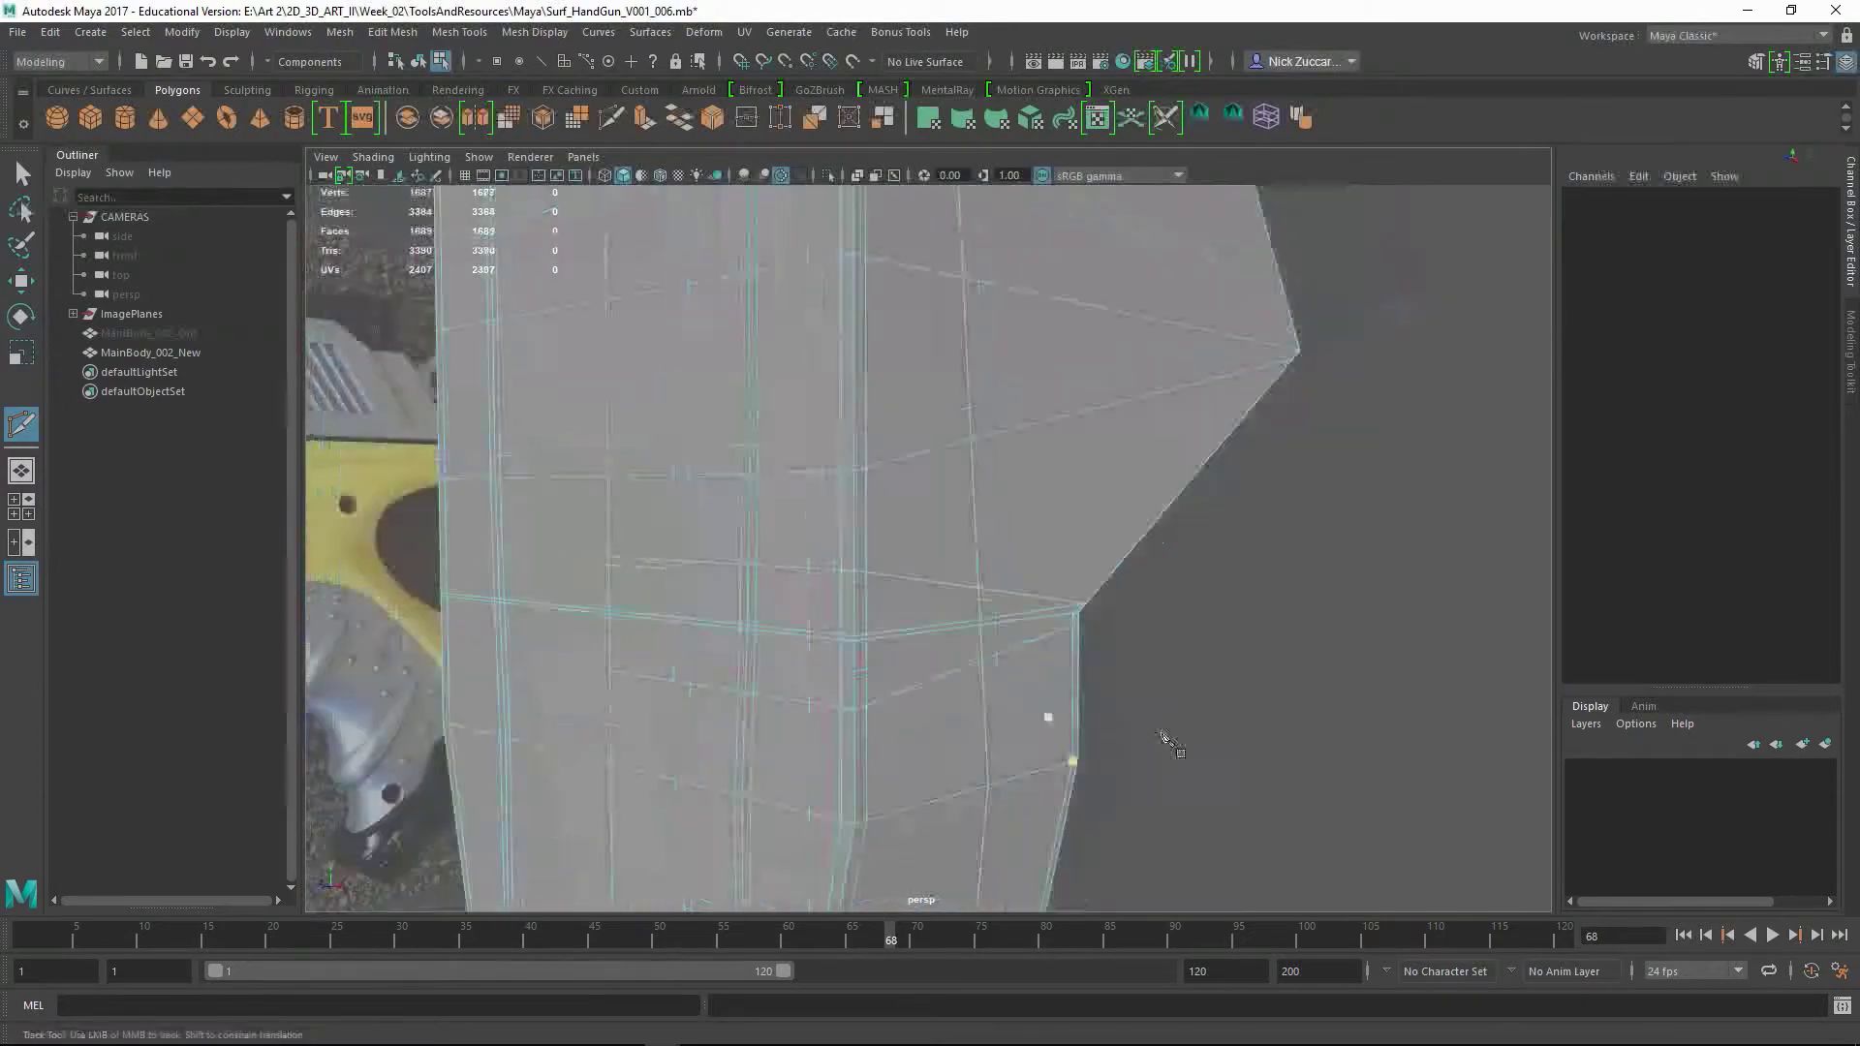
- Cut supporting edges around the tip of the pointed rear projection, just inside its side face and adjoining walls
alt+drag(1173, 744, 838, 686)
key(q)
mouse_move(966, 690)
alt+mouse_down()
mouse_move(822, 750)
mouse_move(997, 671)
alt+mouse_up()
key(F8)
click(822, 750)
right_click(707, 630)
alt+drag(706, 631, 833, 620)
alt+middle_drag(833, 620, 911, 616)
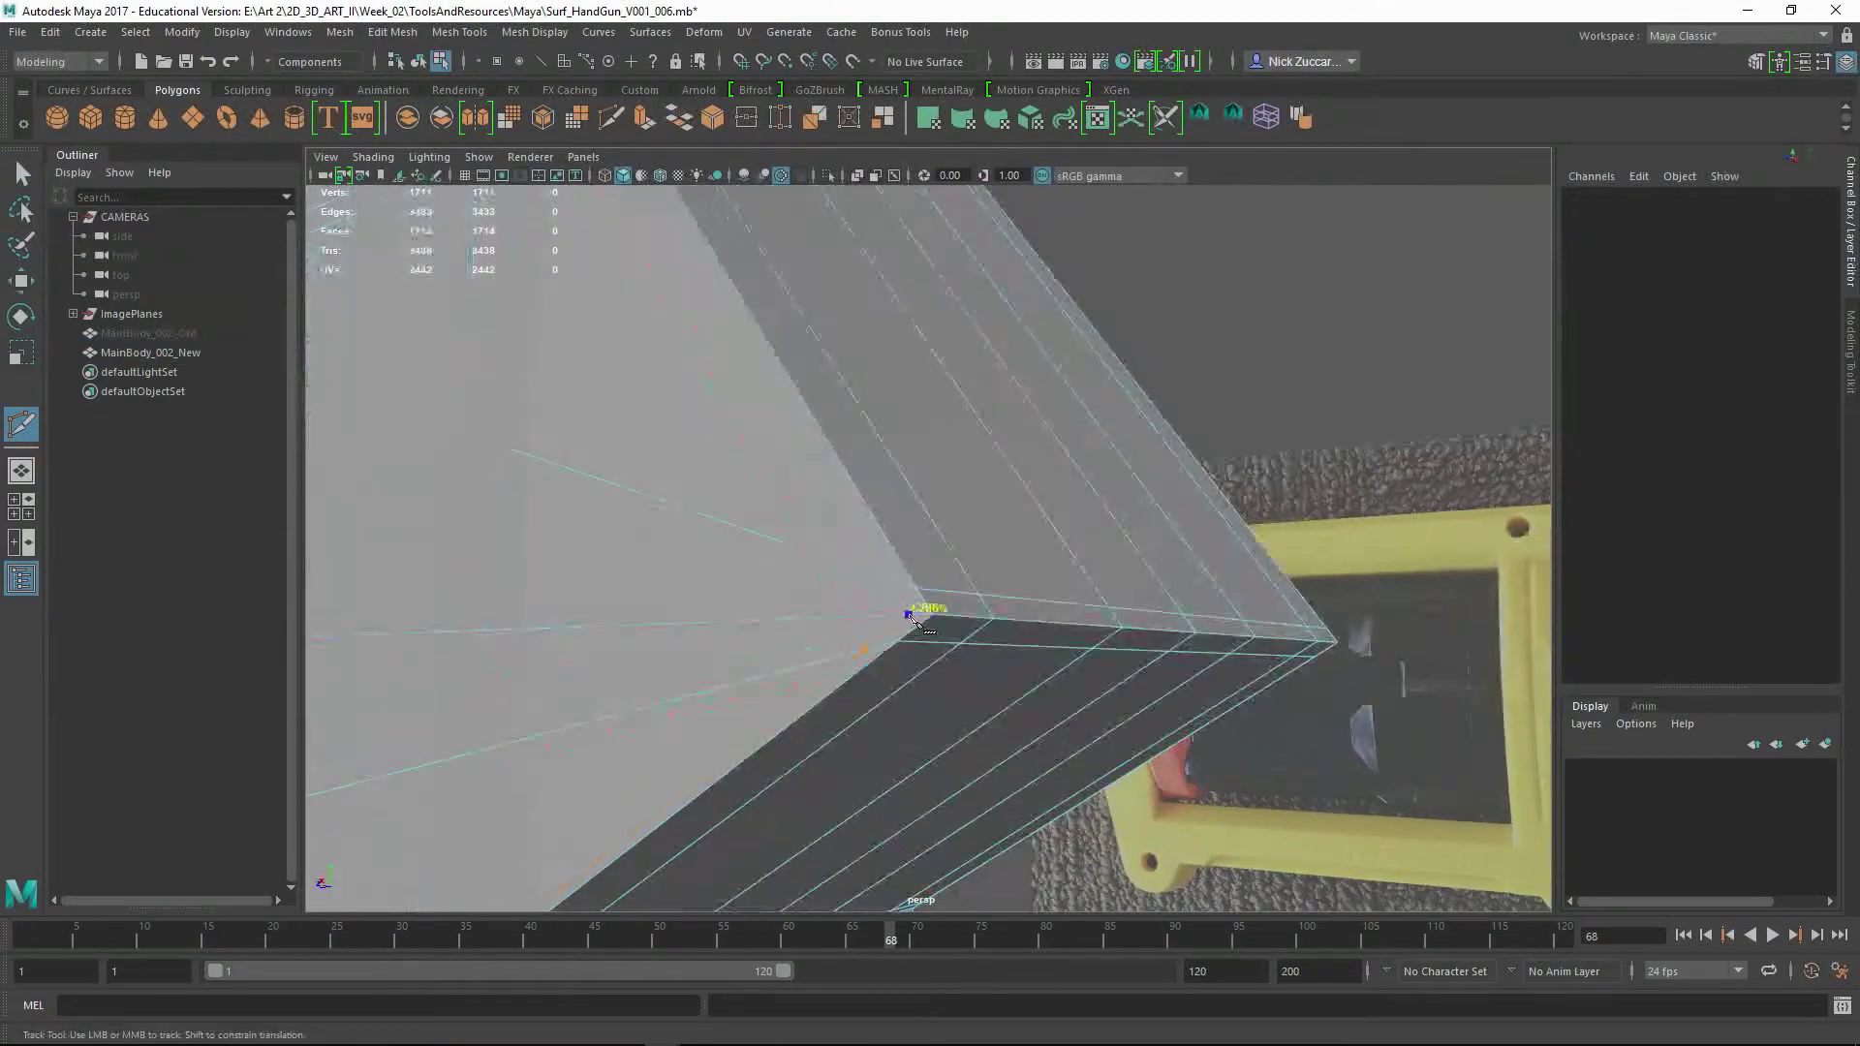
- Merge the two neighbouring vertices at the corner where the rear lower lug meets the lower bar
alt+drag(1022, 608, 736, 581)
key(q)
click(625, 620)
key(w)
alt+drag(625, 620, 831, 623)
key(F8)
key(f)
key(t)
scroll(853, 629, up, 3)
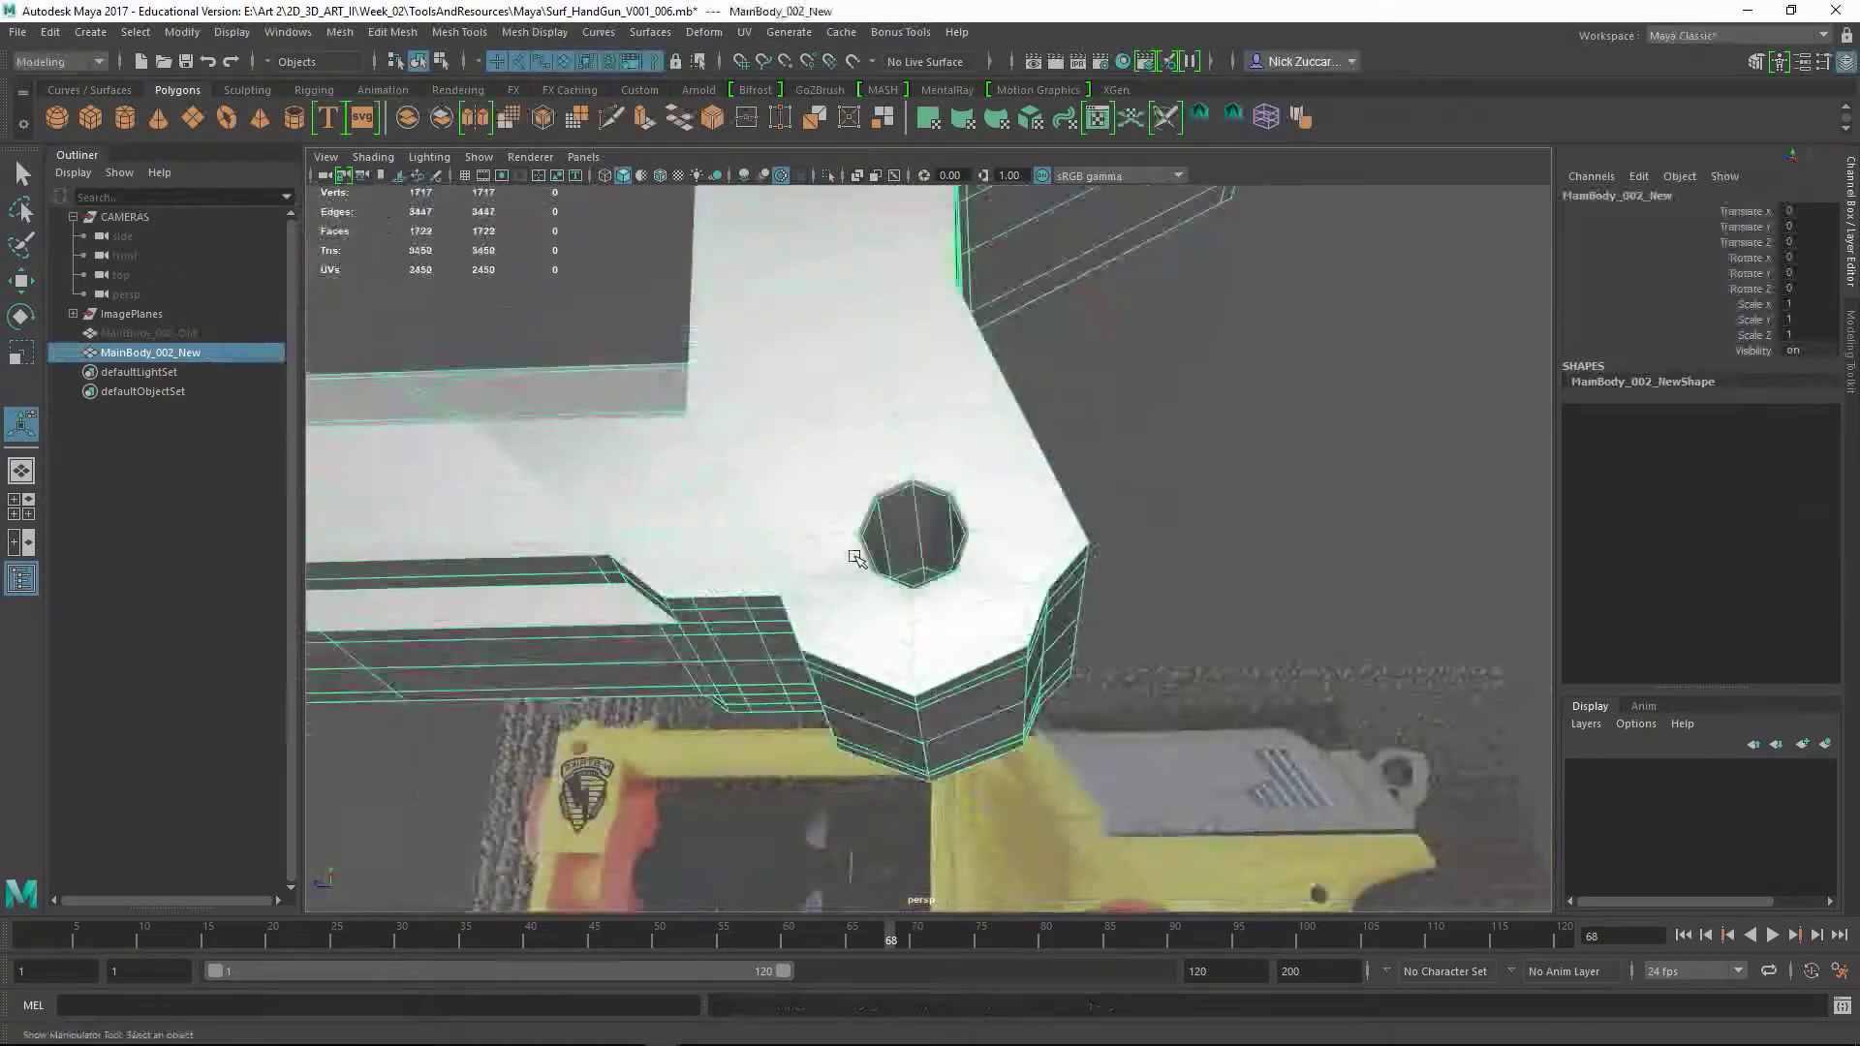
key(ctrl+z)
key(w)
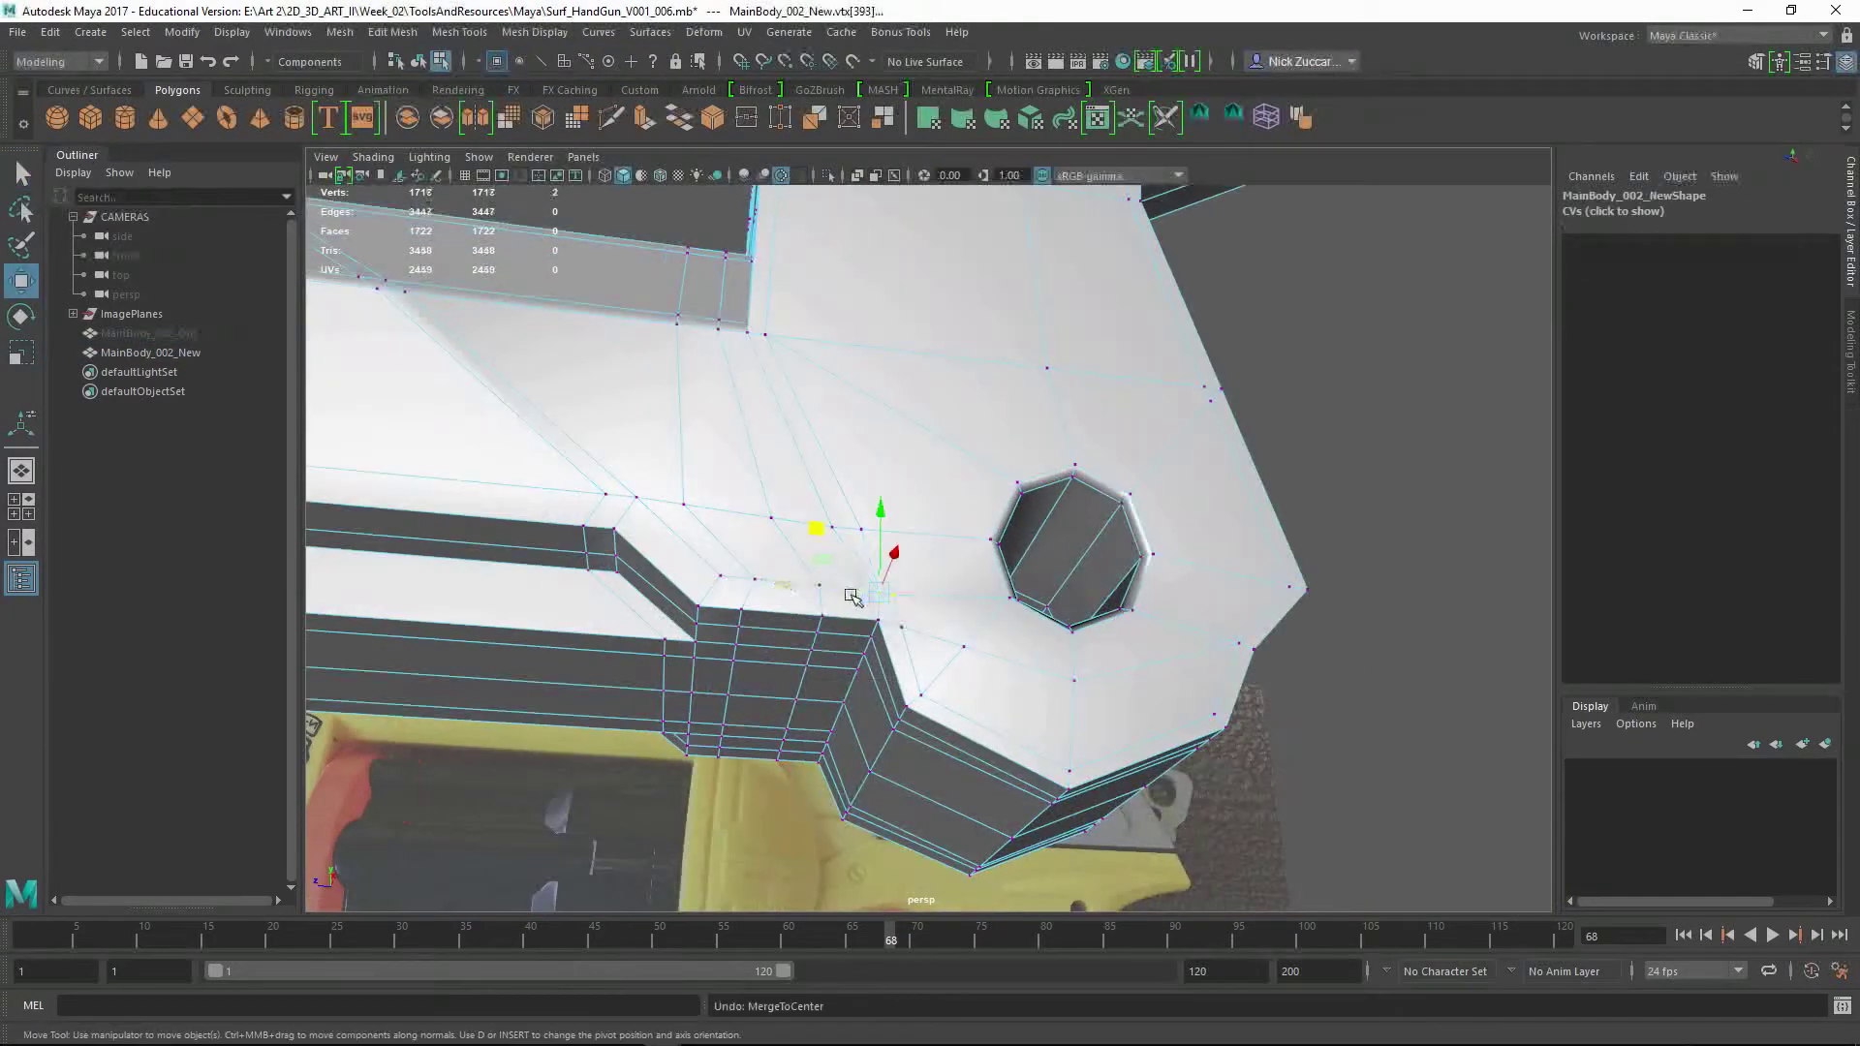
shift+right_drag(850, 611, 930, 639)
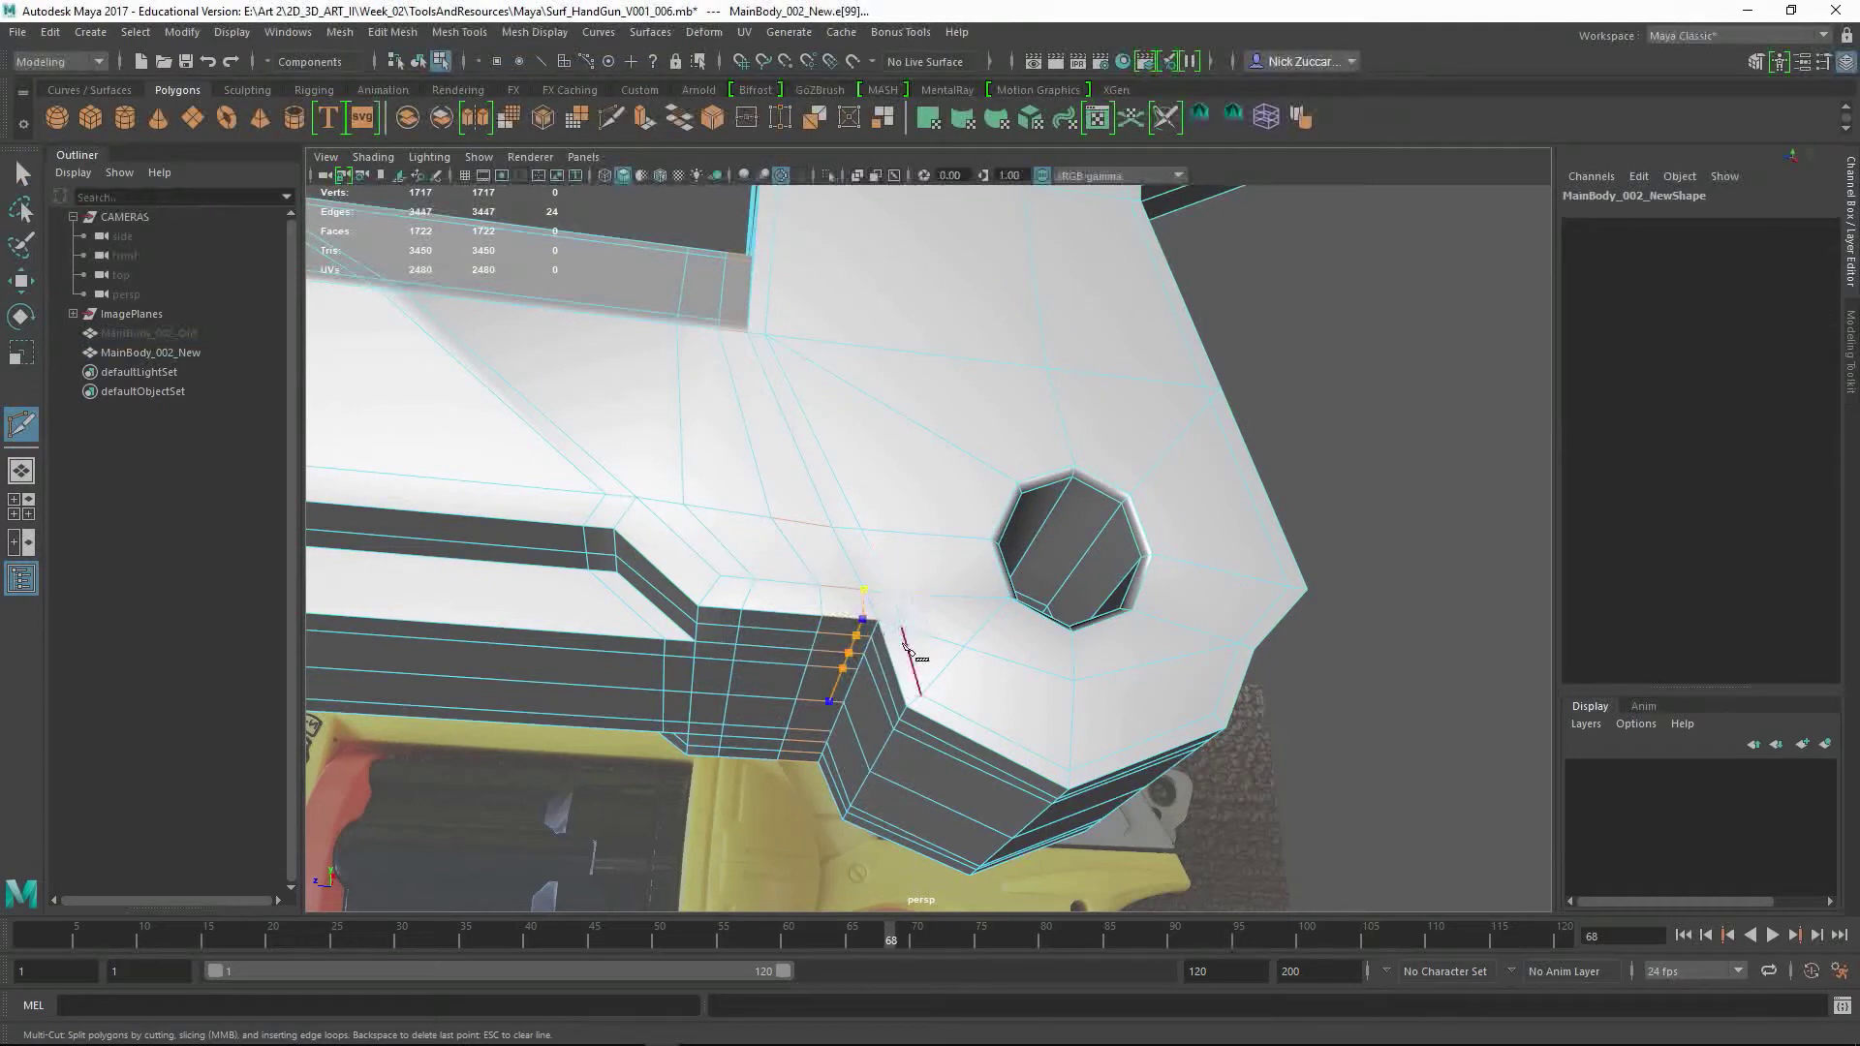
- Cut an edge line from the rear lug's front corner across the underside of the body with Multi-Cut
key(q)
alt+drag(901, 649, 830, 447)
key(q)
key(F9)
key(F8)
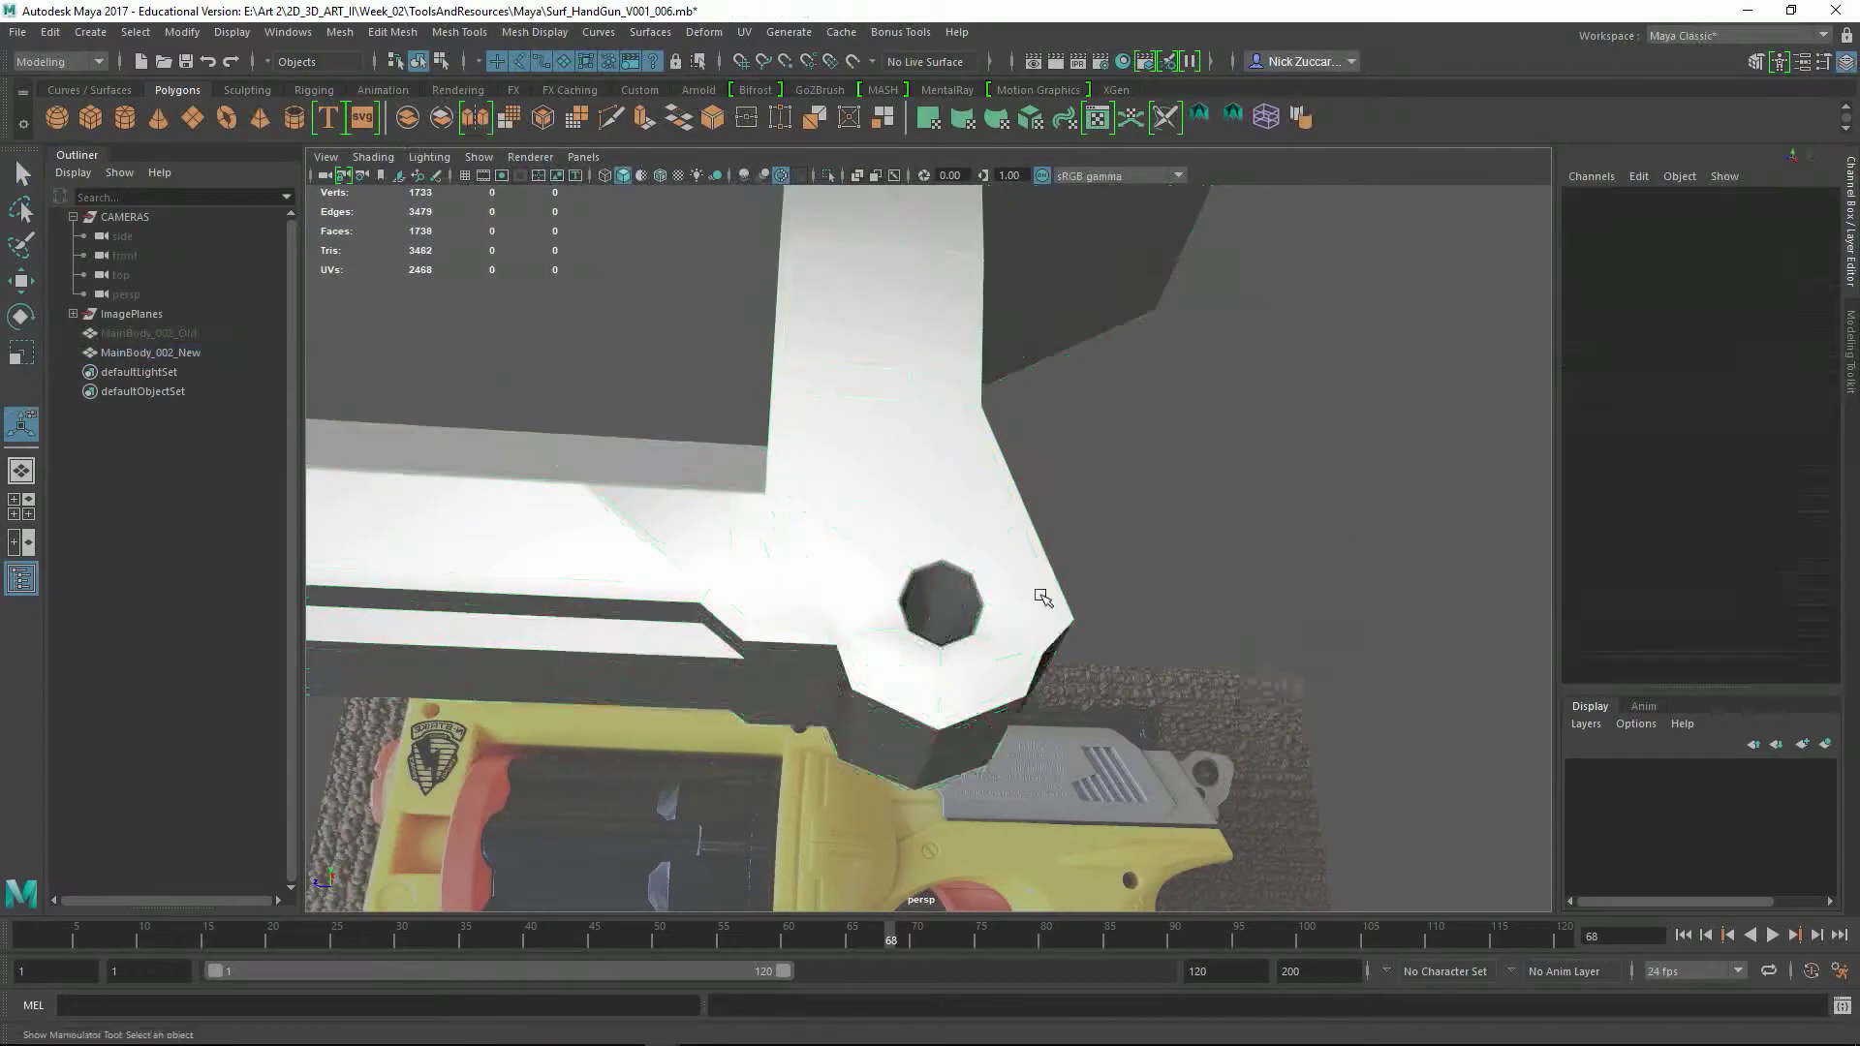
- Cut an edge line along the lower bar, just below the opening's bevelled edge, to the opening's lower rear corner
click(1044, 598)
alt+drag(1044, 598, 964, 518)
key(F9)
shift+right_drag(964, 519, 964, 518)
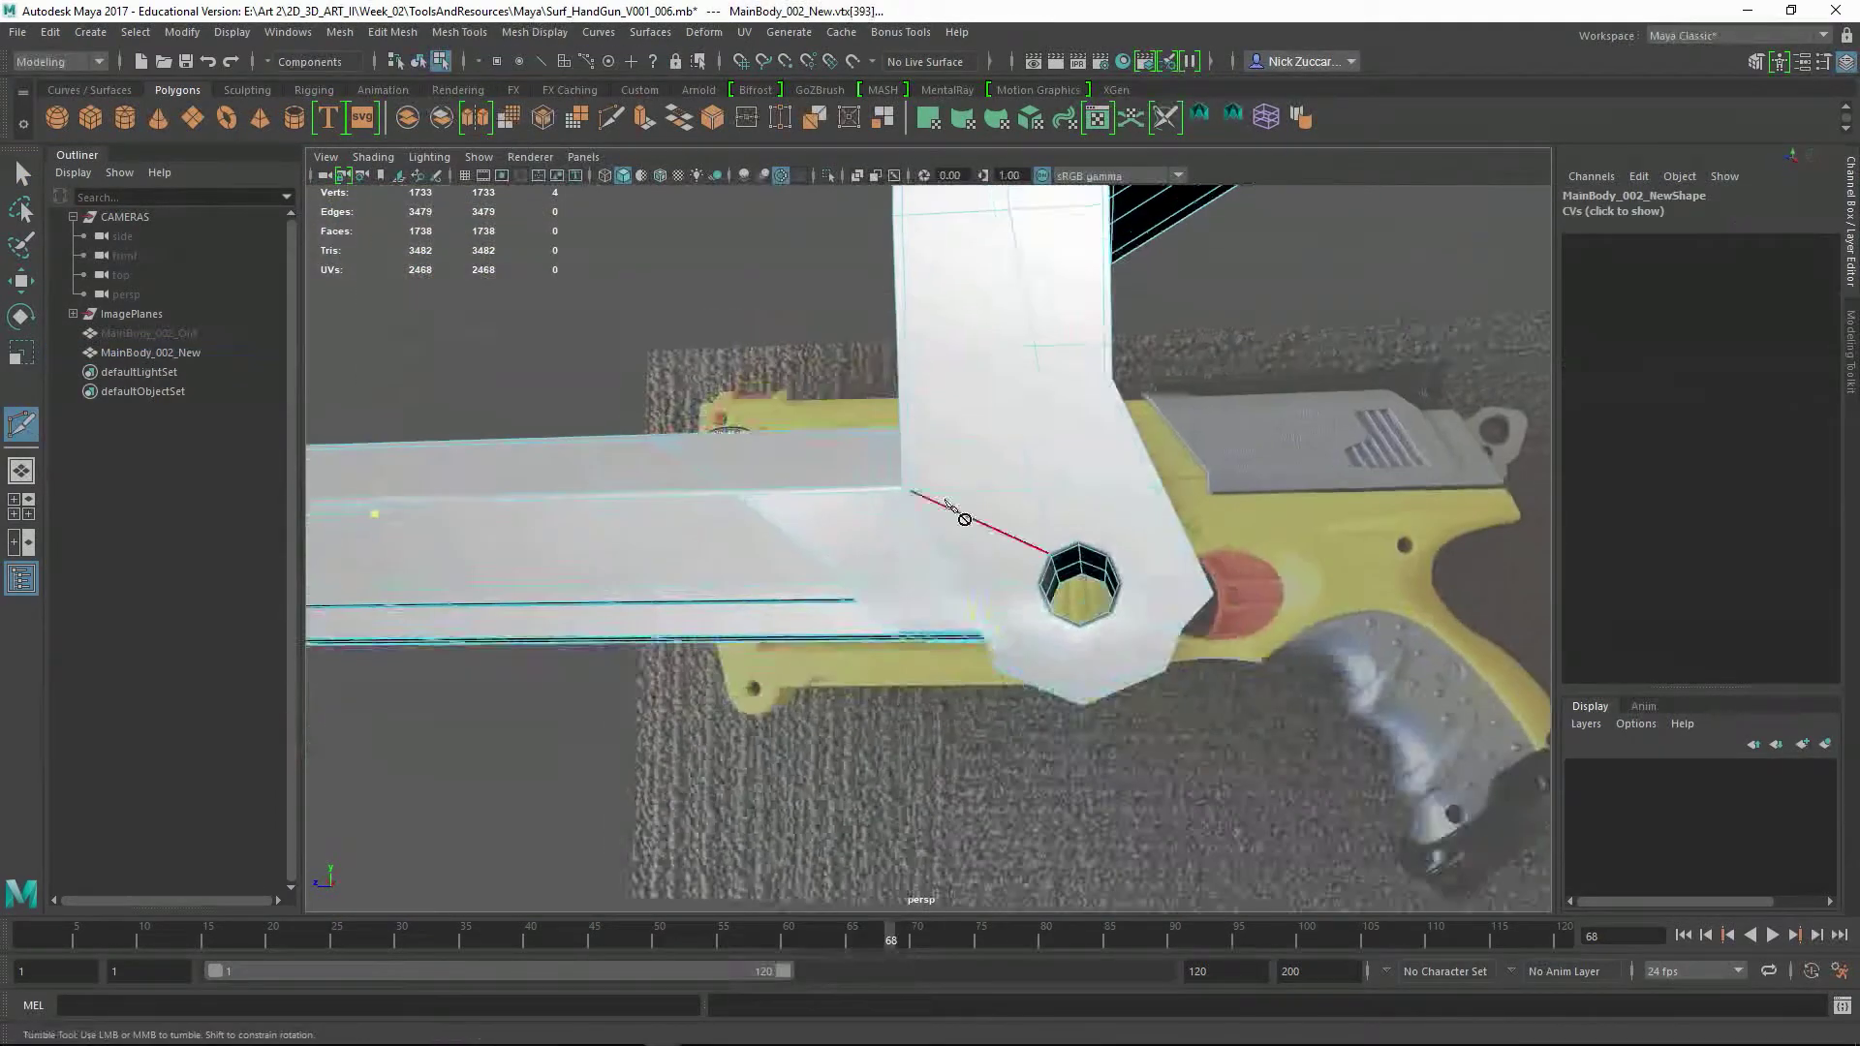
alt+drag(964, 518, 959, 812)
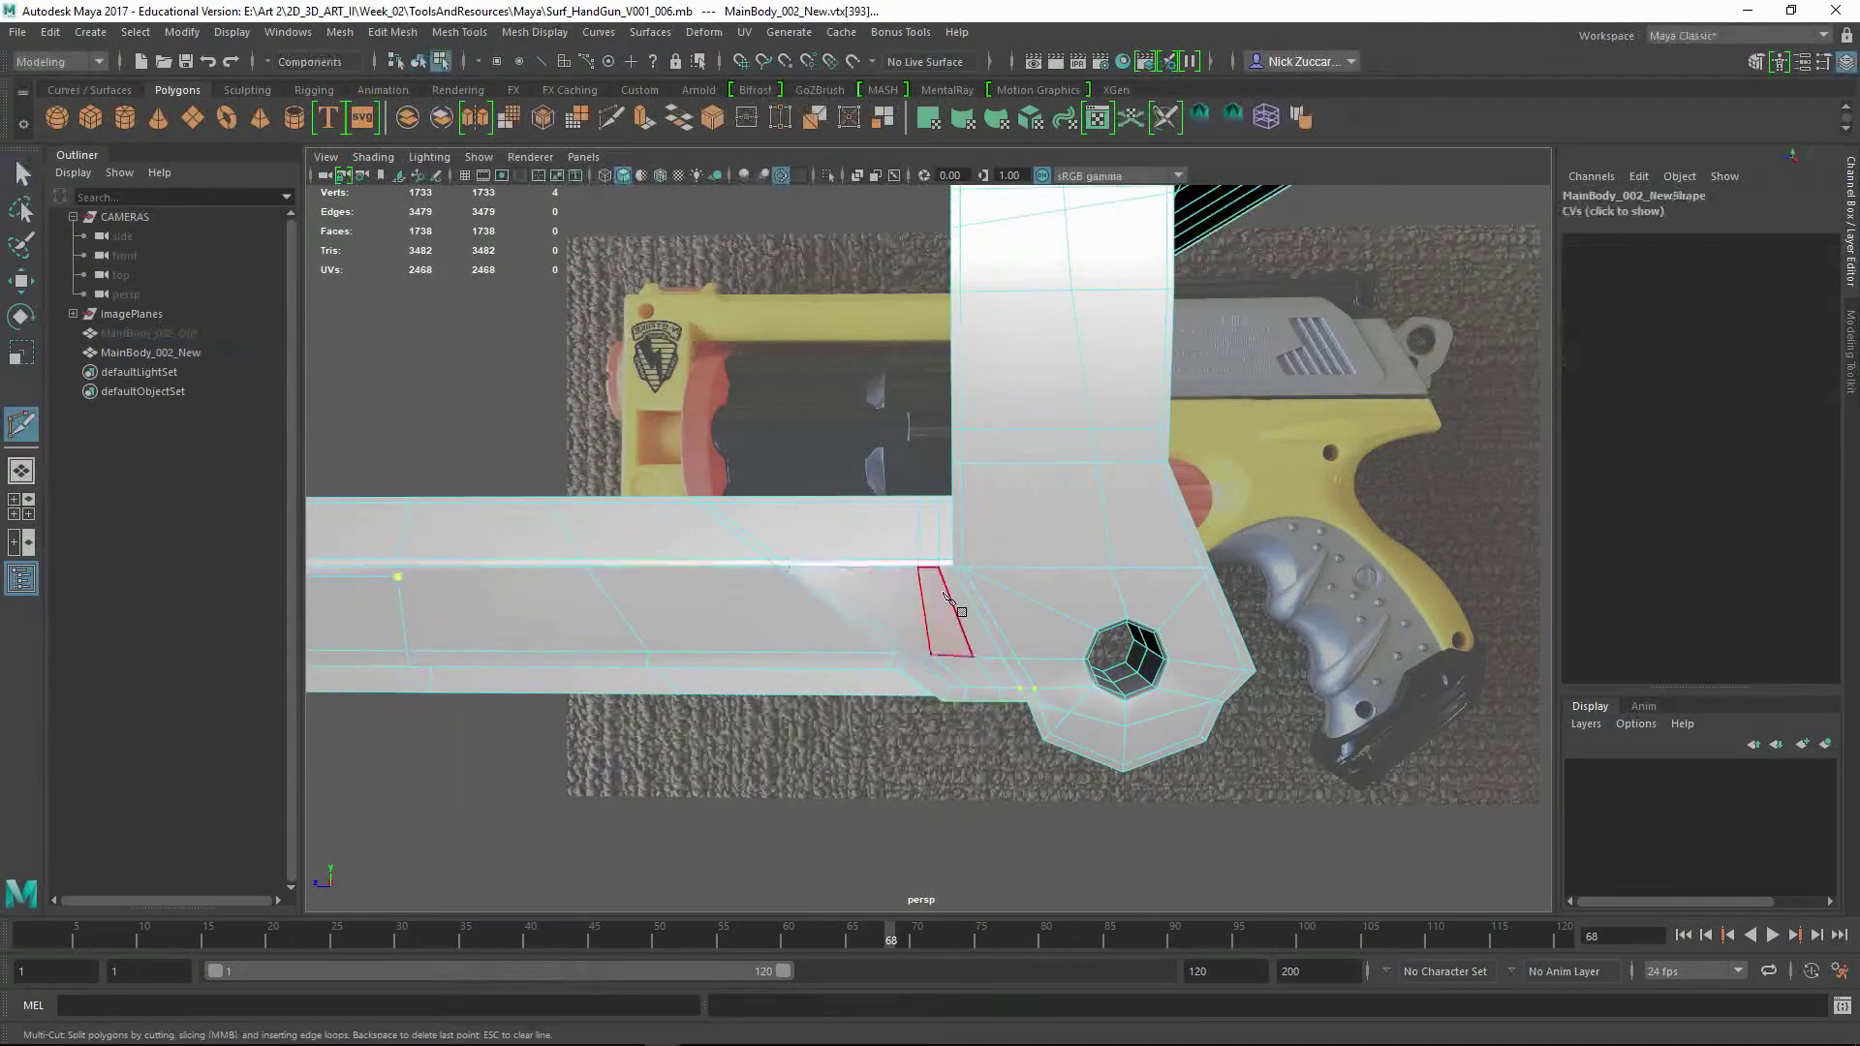
alt+right_drag(948, 598, 1072, 612)
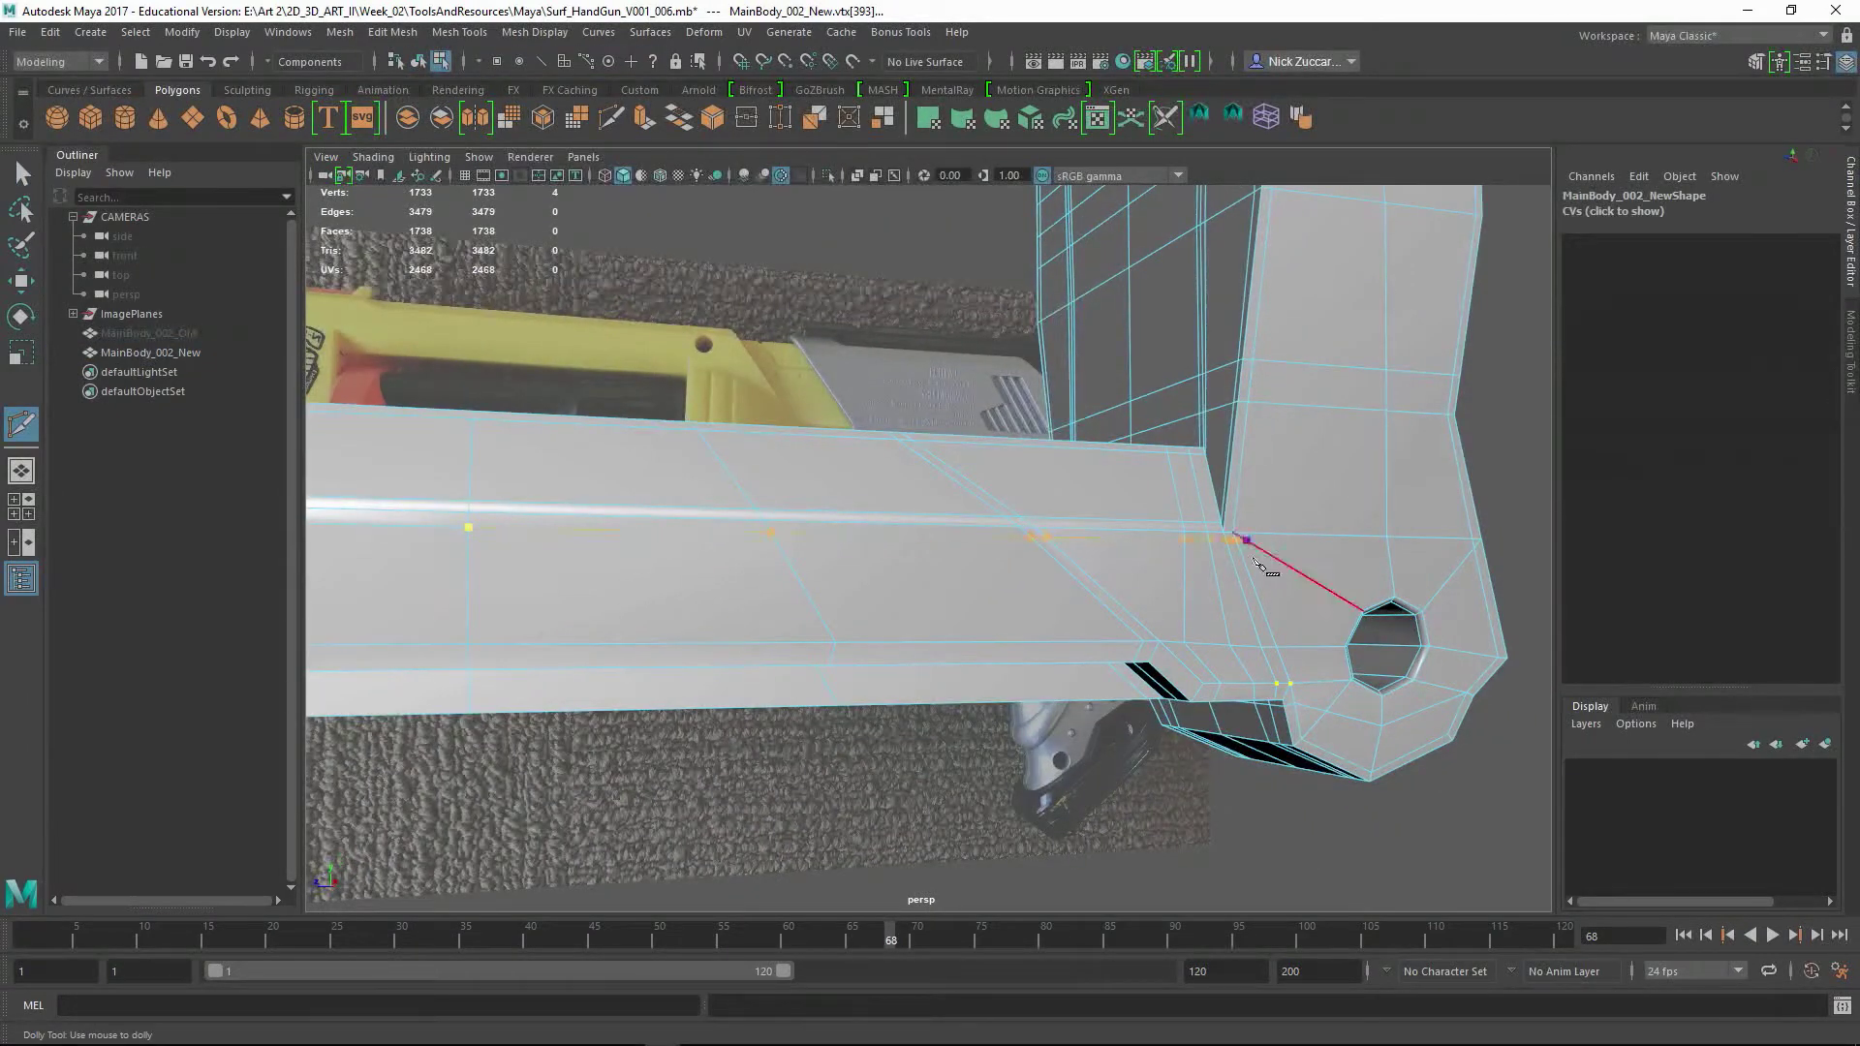
drag(1260, 565, 1212, 706)
alt+middle_drag(1212, 705, 1496, 524)
key(Return)
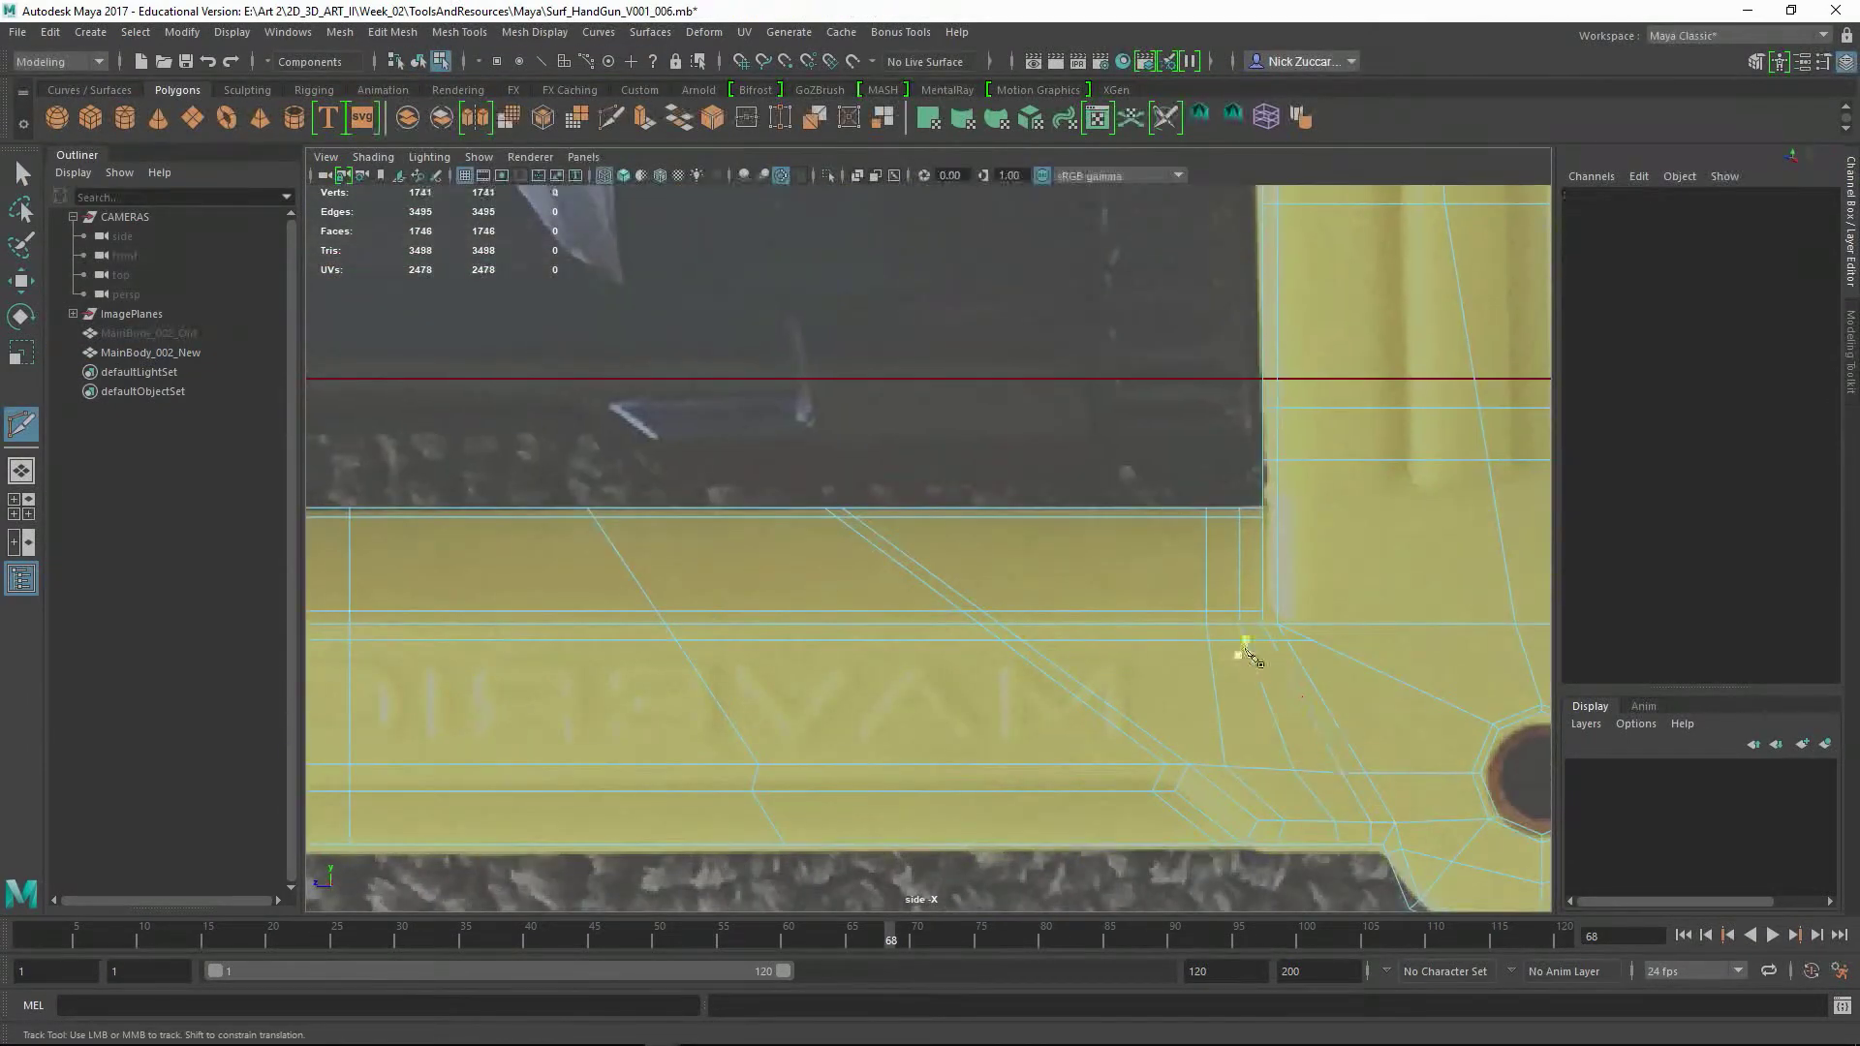
- Cut supporting edges at the angled ends of the lower bar's recess, lining them up in the side view
drag(1246, 652, 623, 573)
click(1119, 593)
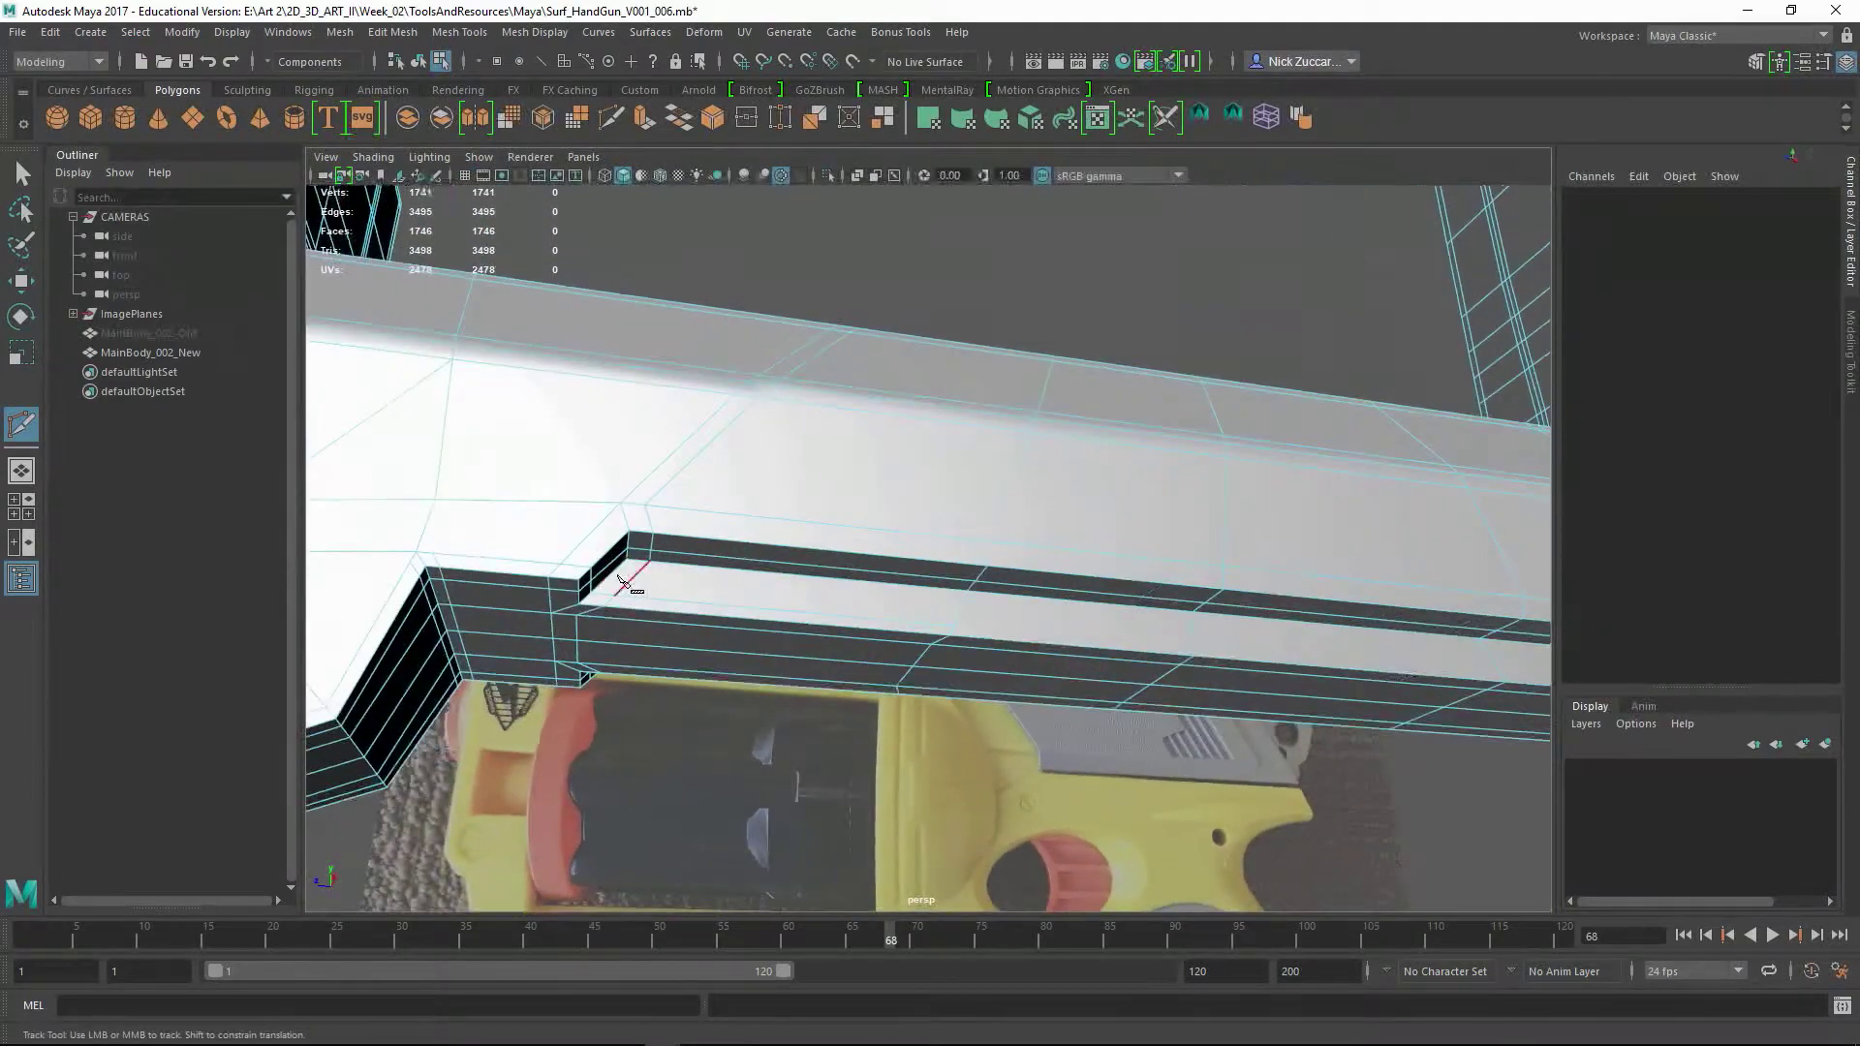
click(623, 573)
alt+right_drag(623, 572, 469, 735)
alt+middle_drag(468, 735, 980, 744)
key(space)
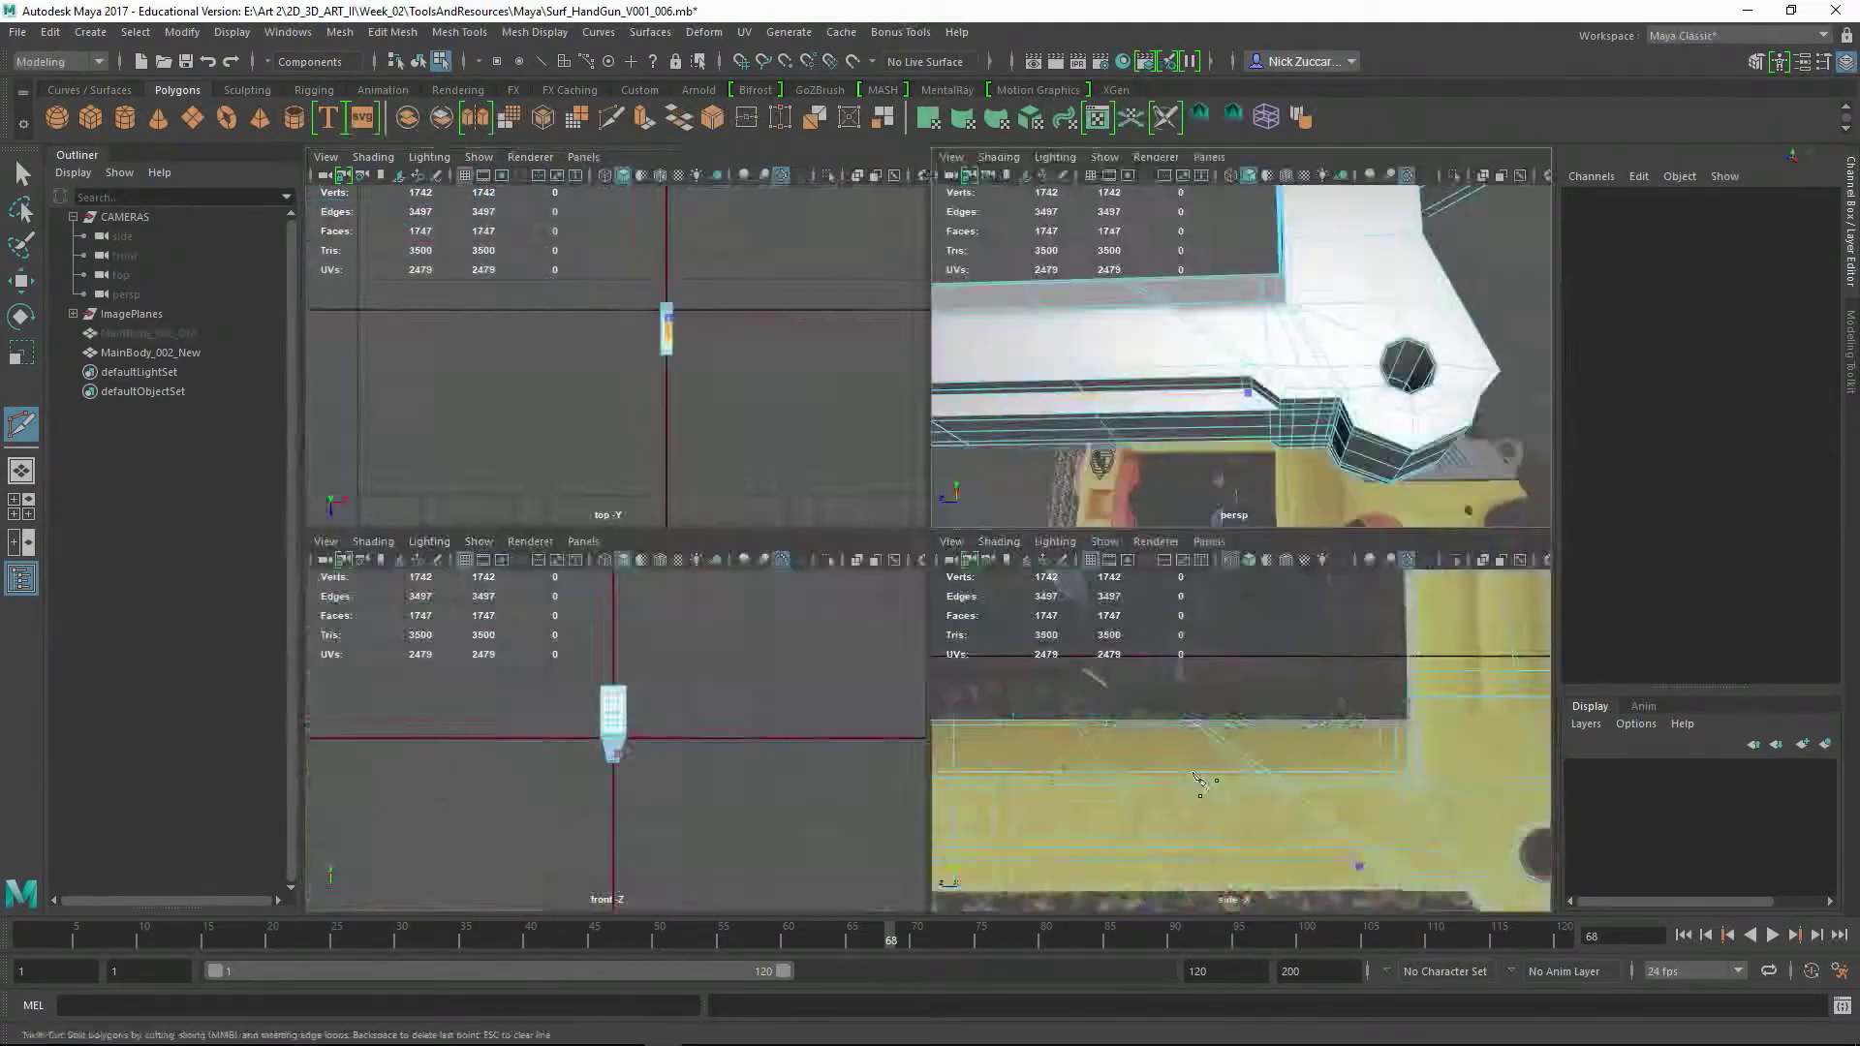
key(space)
ctrl+click(1183, 672)
key(space)
key(space)
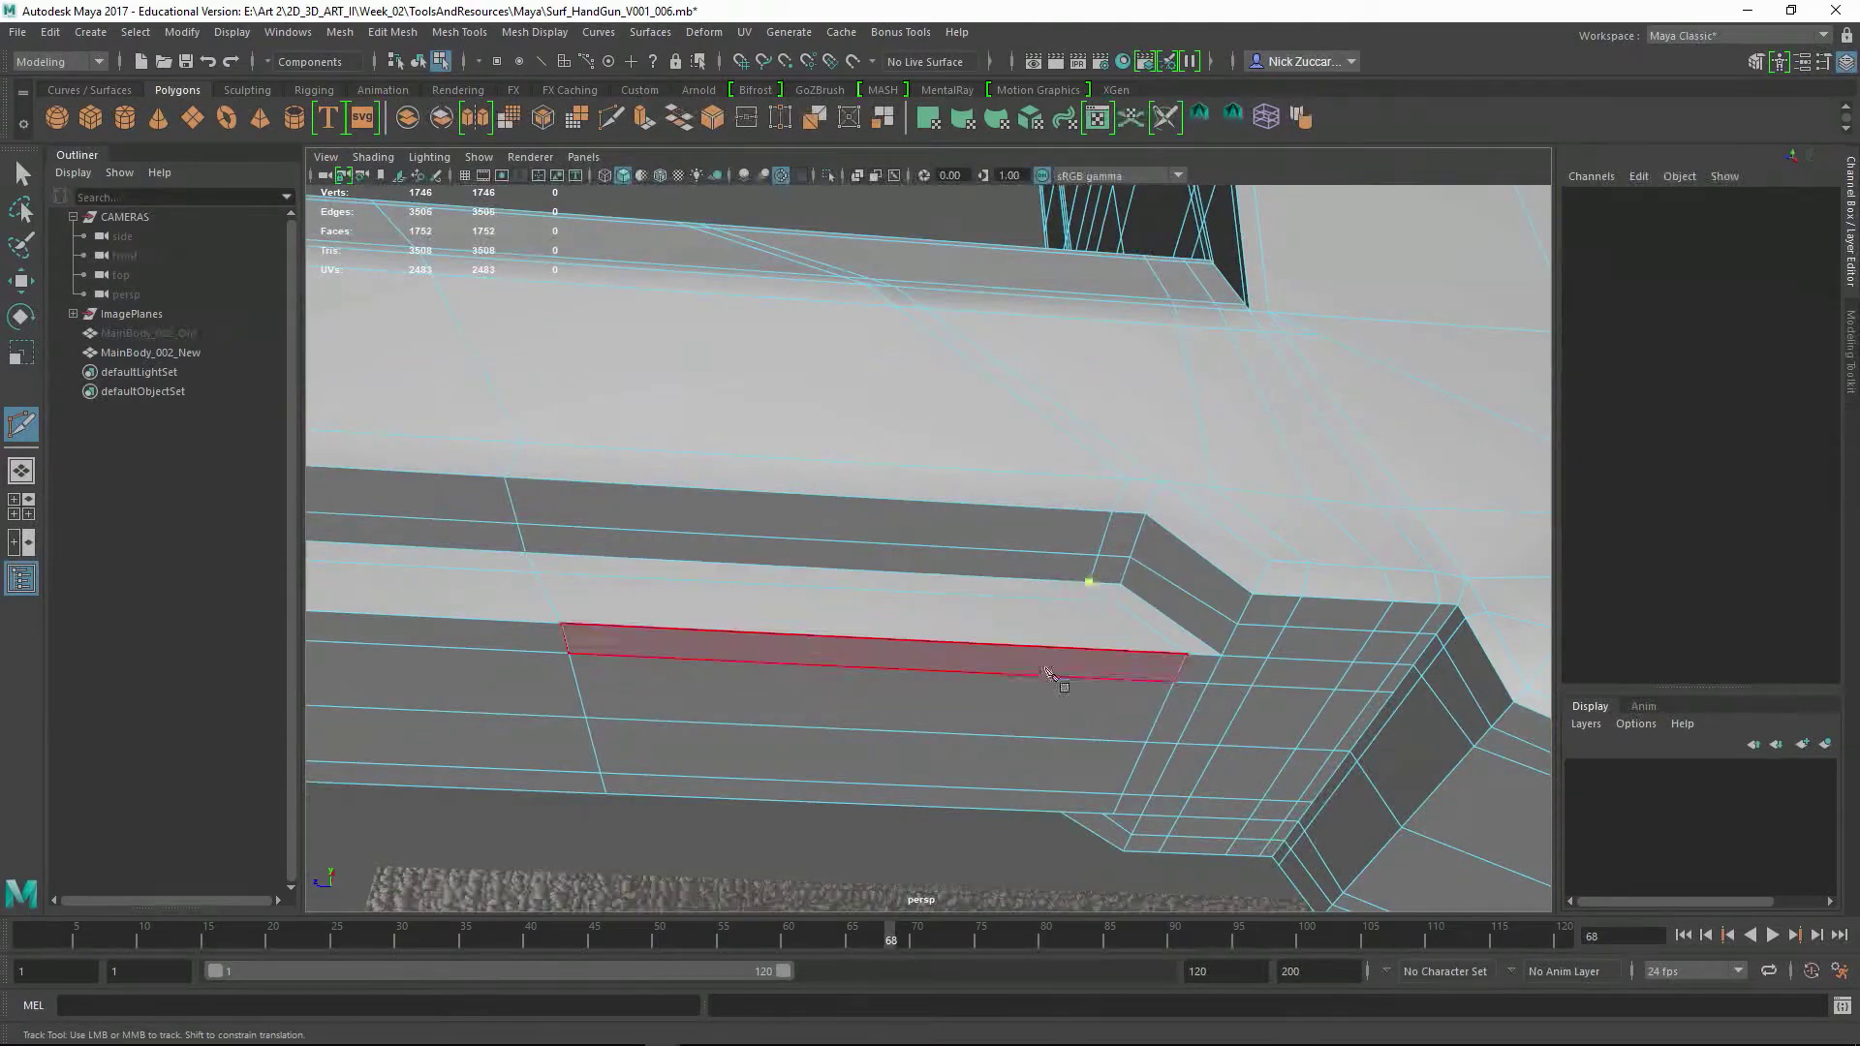
- Cut supporting edges across the recess ledge and the underside of the lower bar near the recess's ends
click(1049, 745)
key(Return)
alt+drag(1049, 745, 1110, 701)
alt+drag(862, 656, 984, 698)
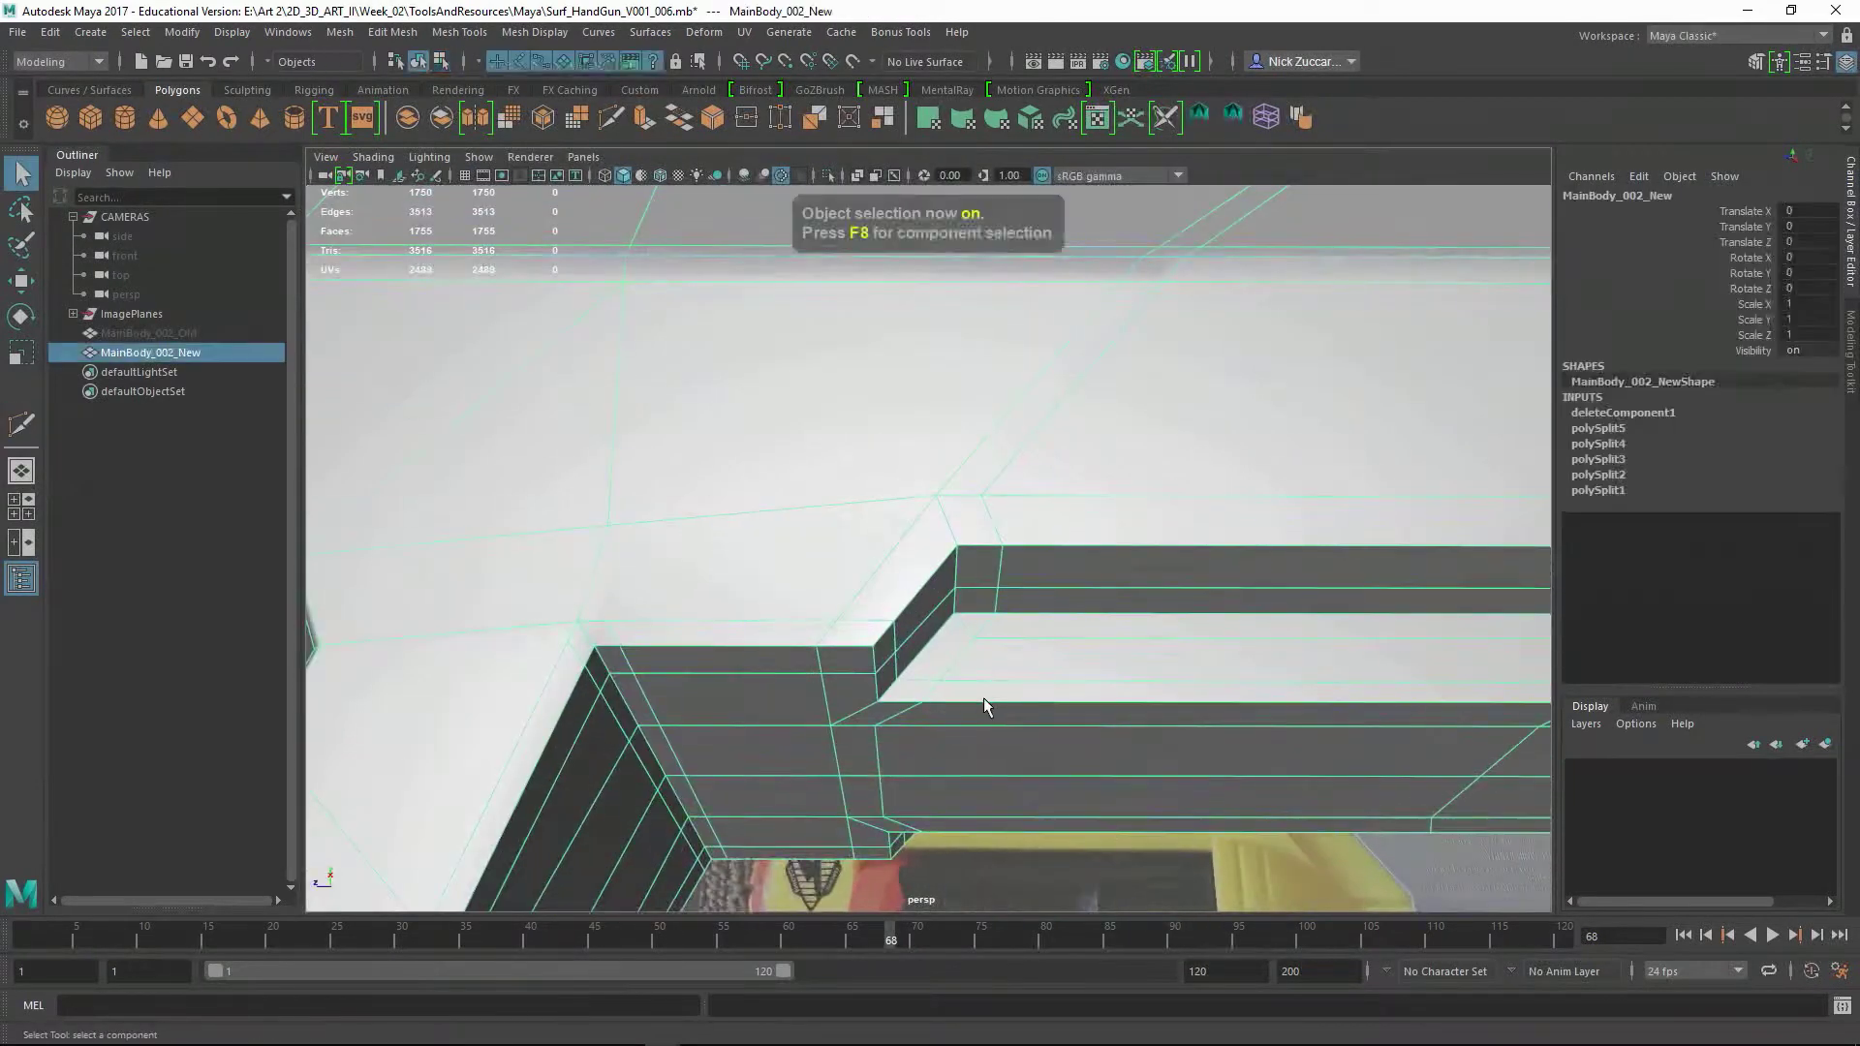
shift+right_drag(984, 698, 1056, 702)
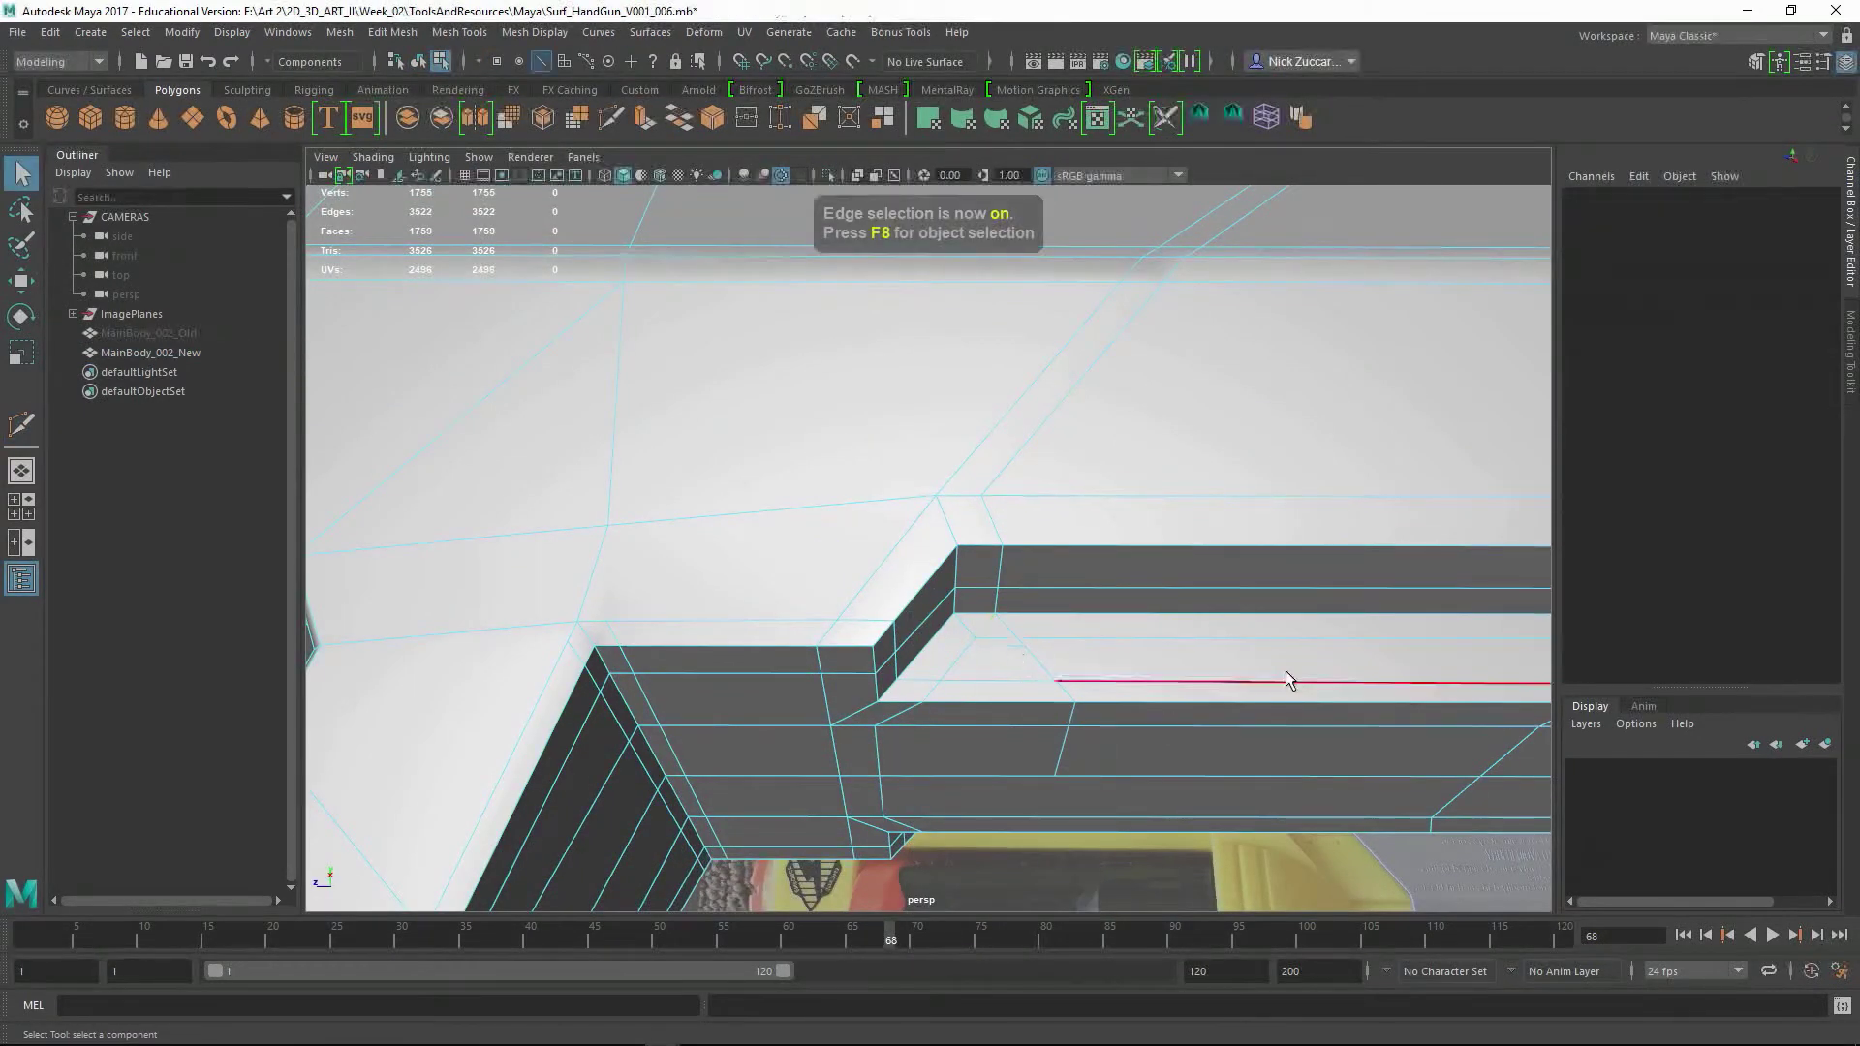
alt+drag(1287, 679, 851, 664)
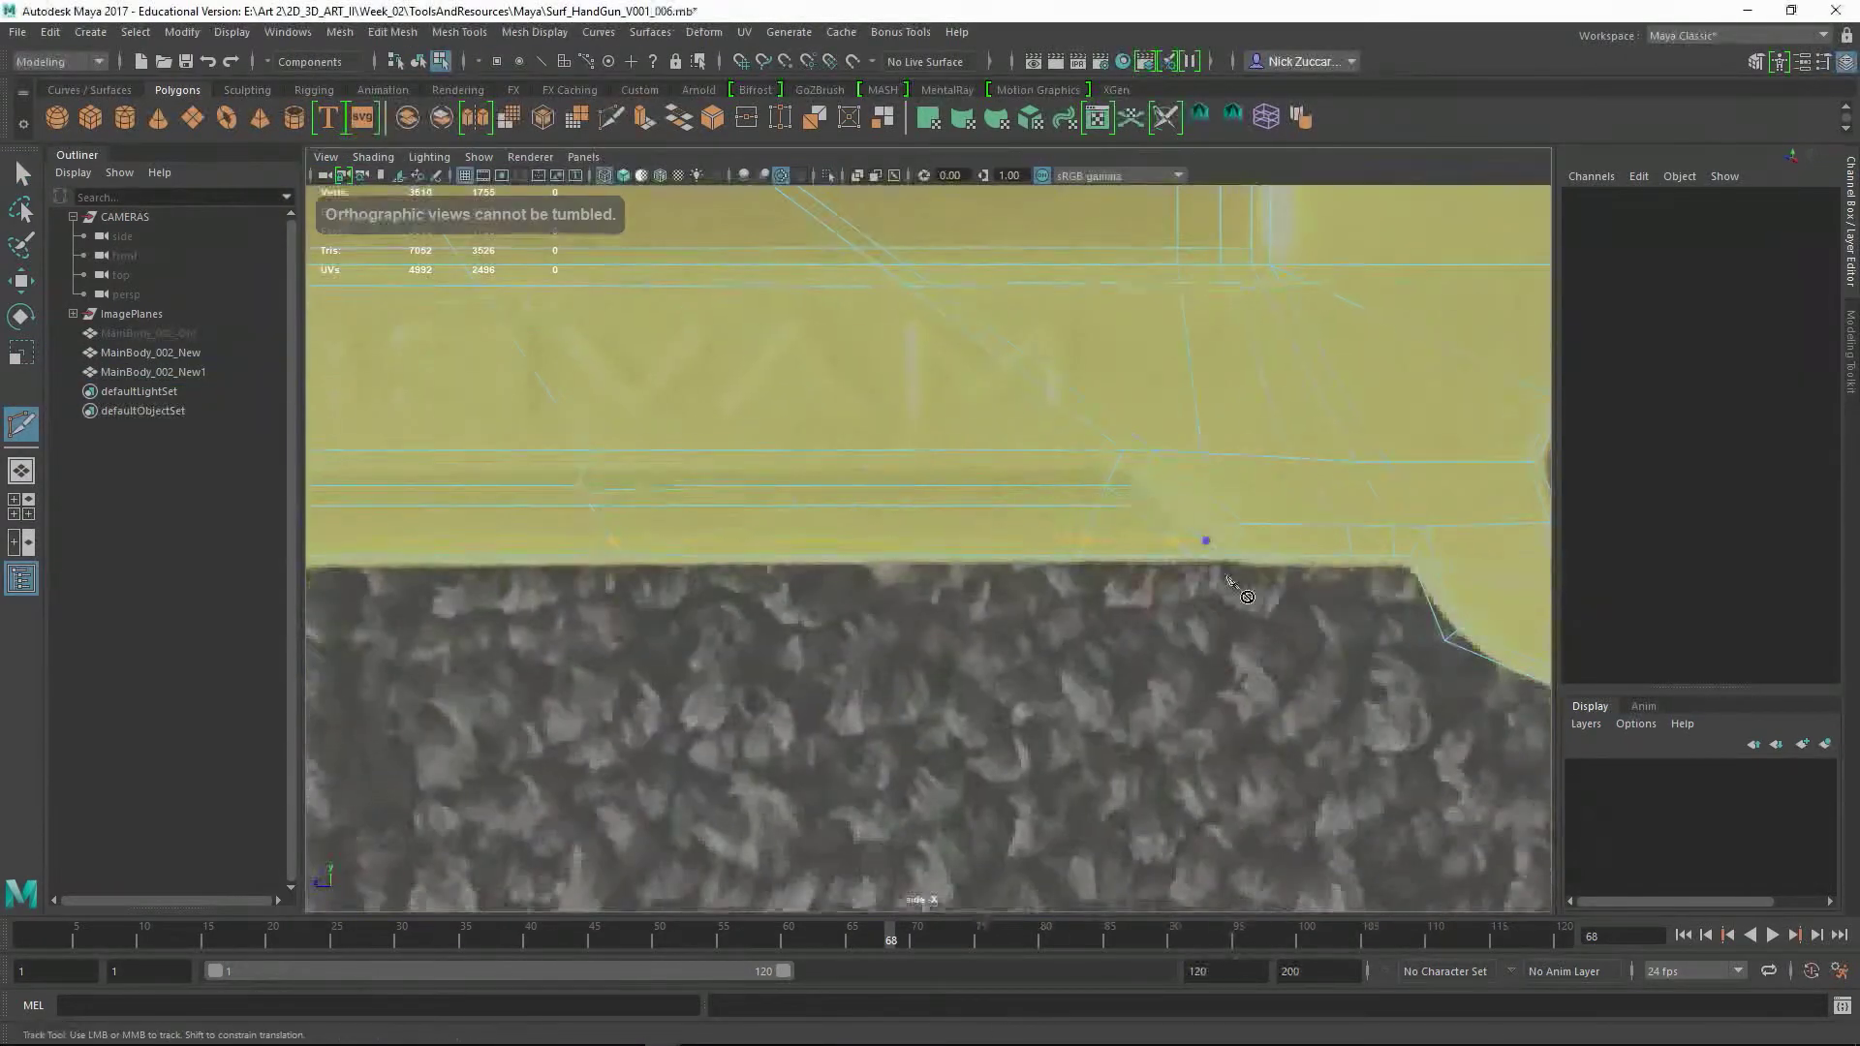
- Cut the edge line along the recess ledge to its rear end and preview the smoothed body
key(space)
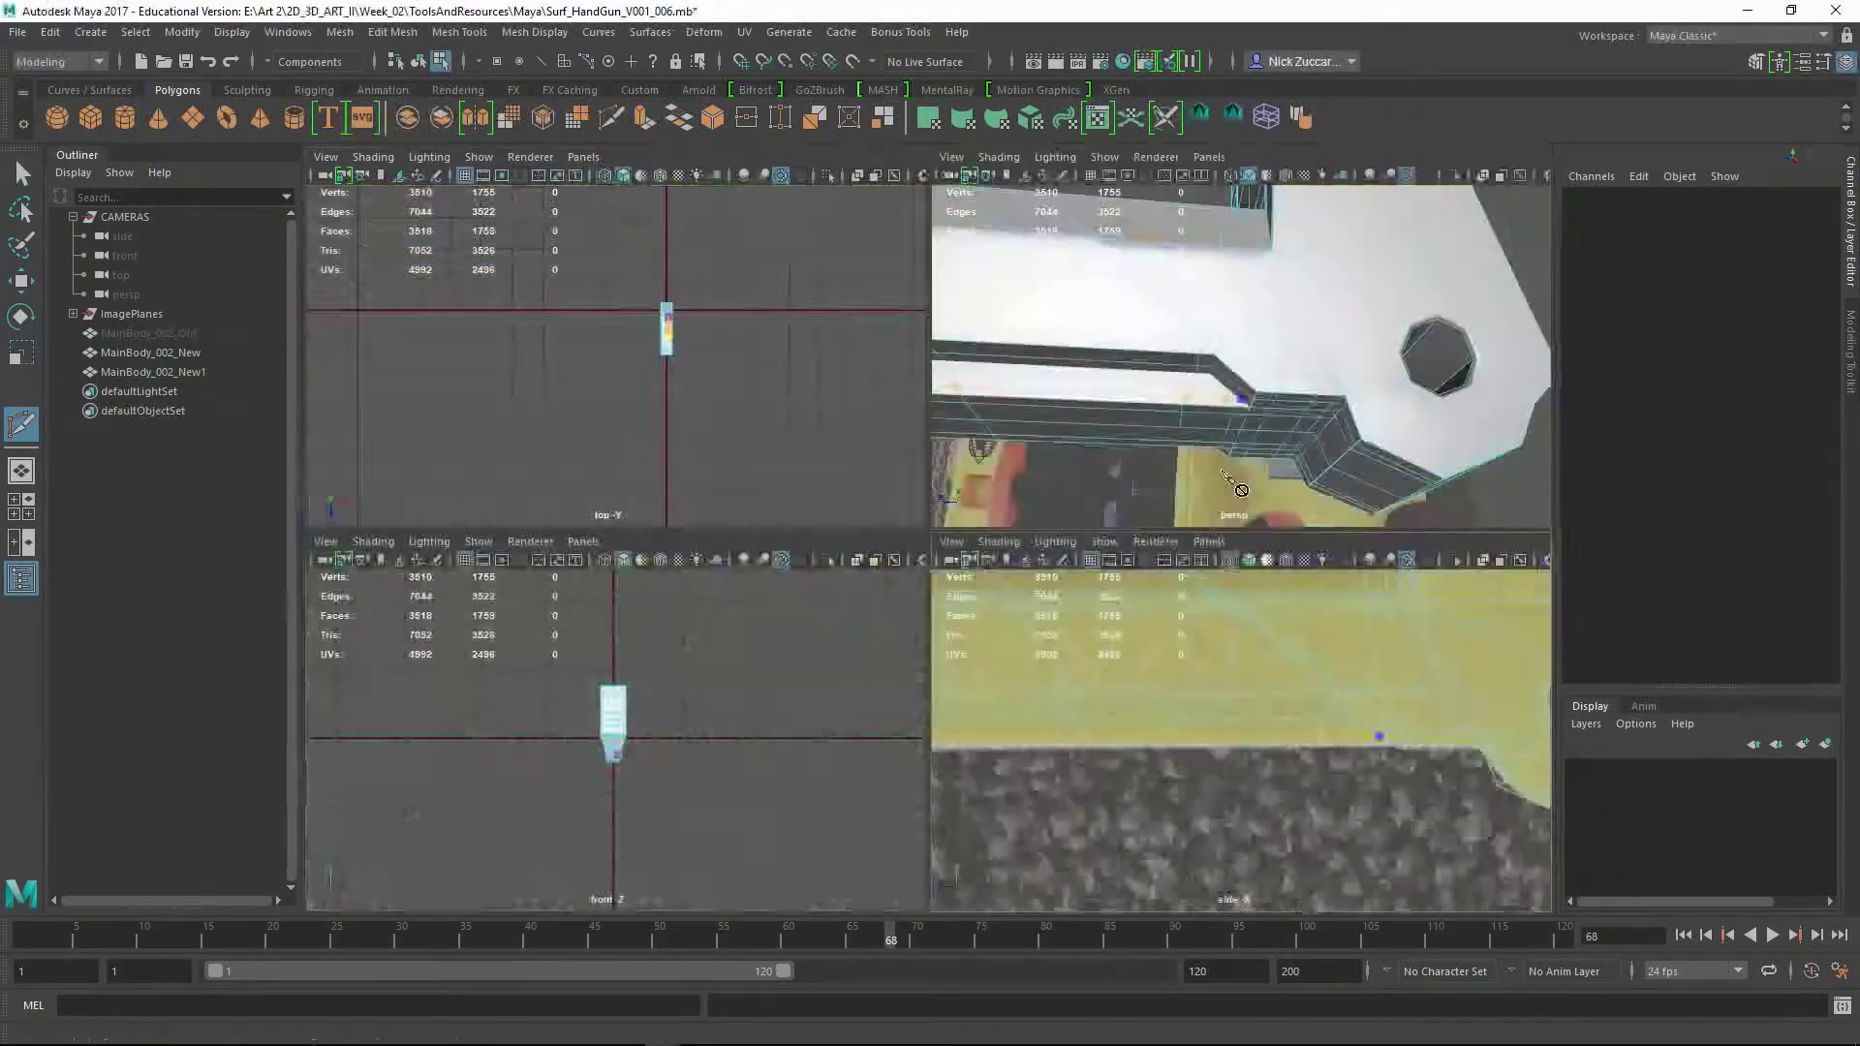
key(space)
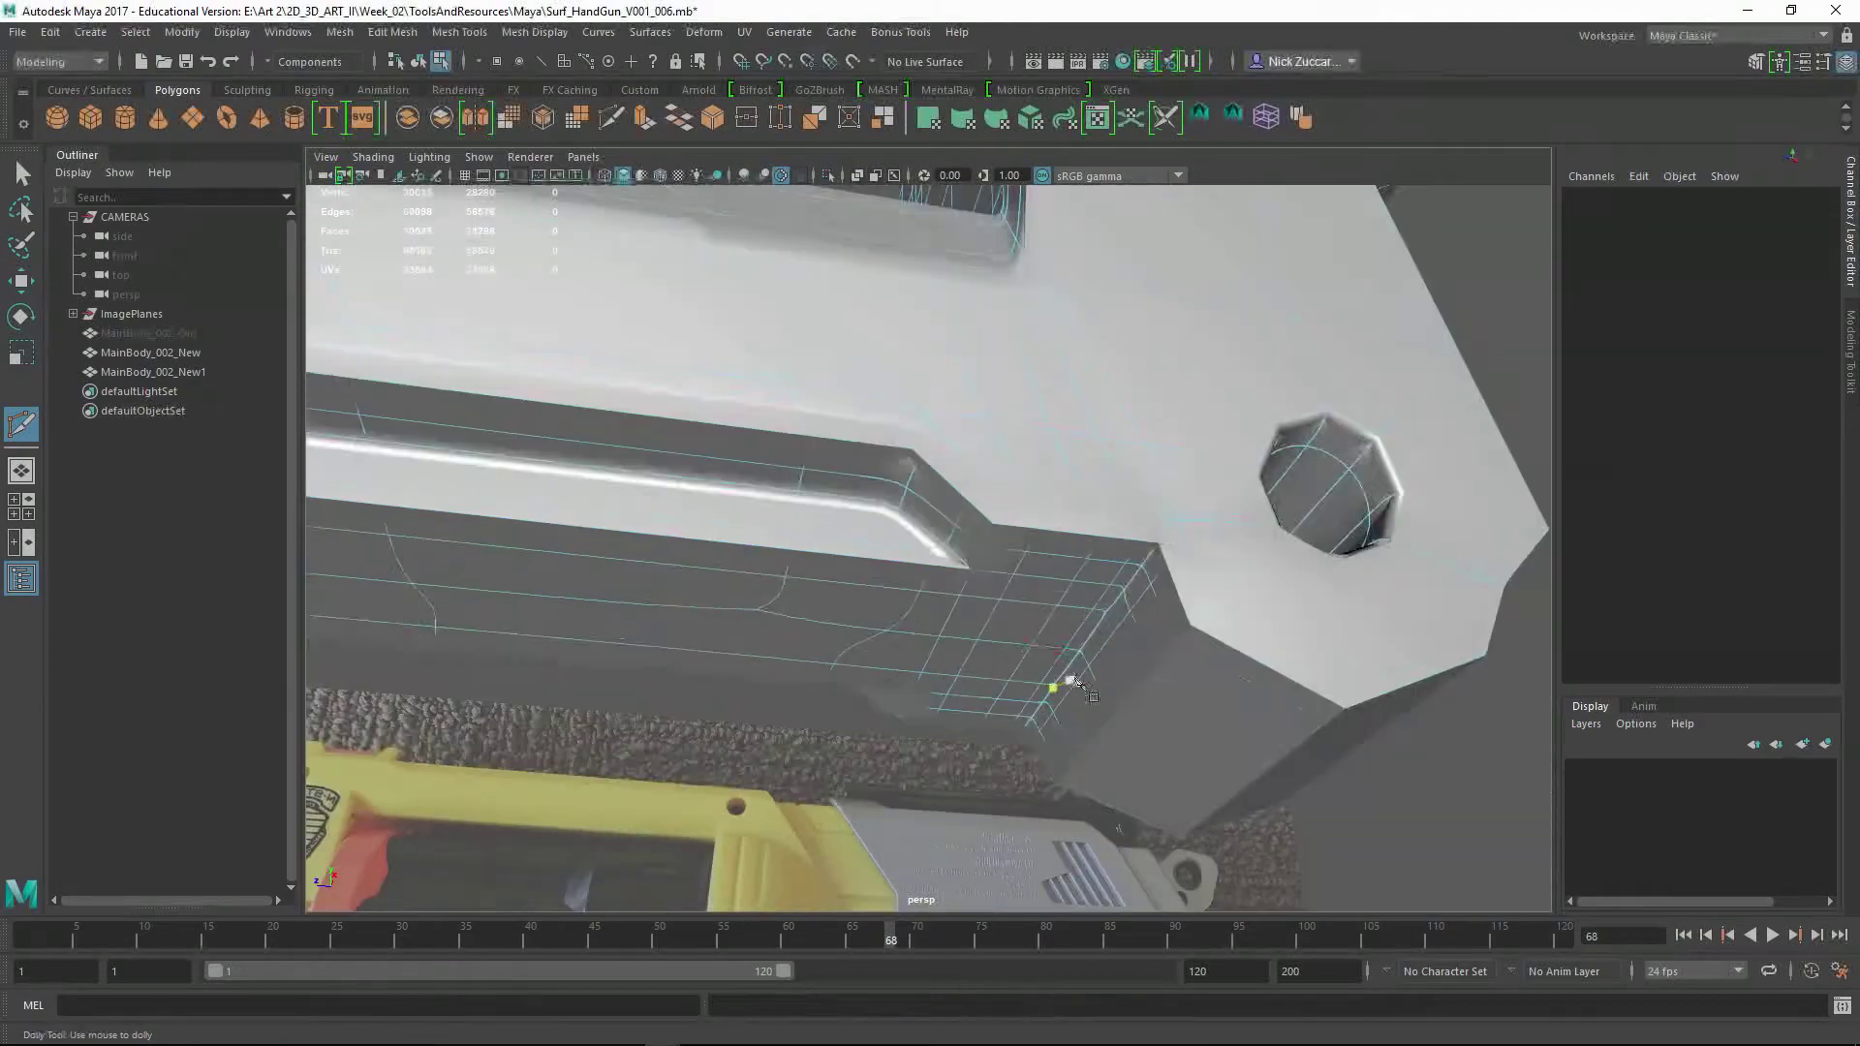
key(F8)
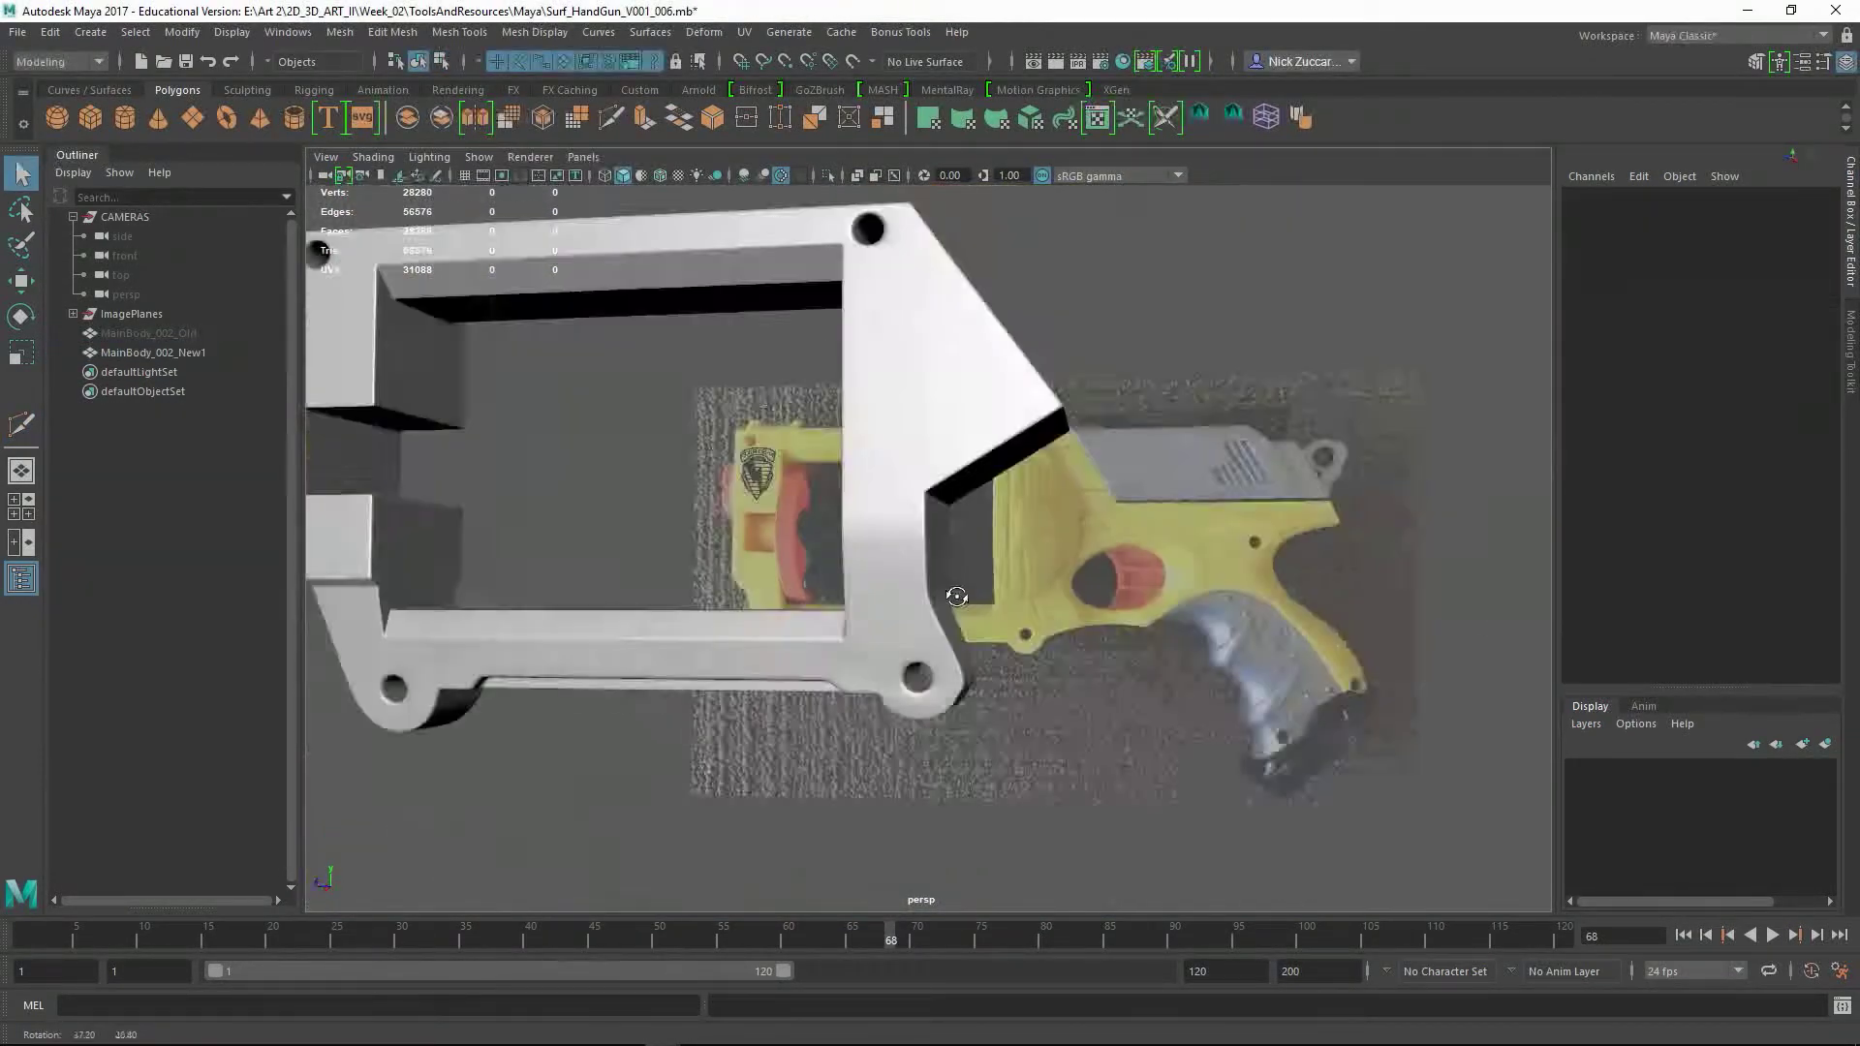
alt+drag(947, 594, 1031, 608)
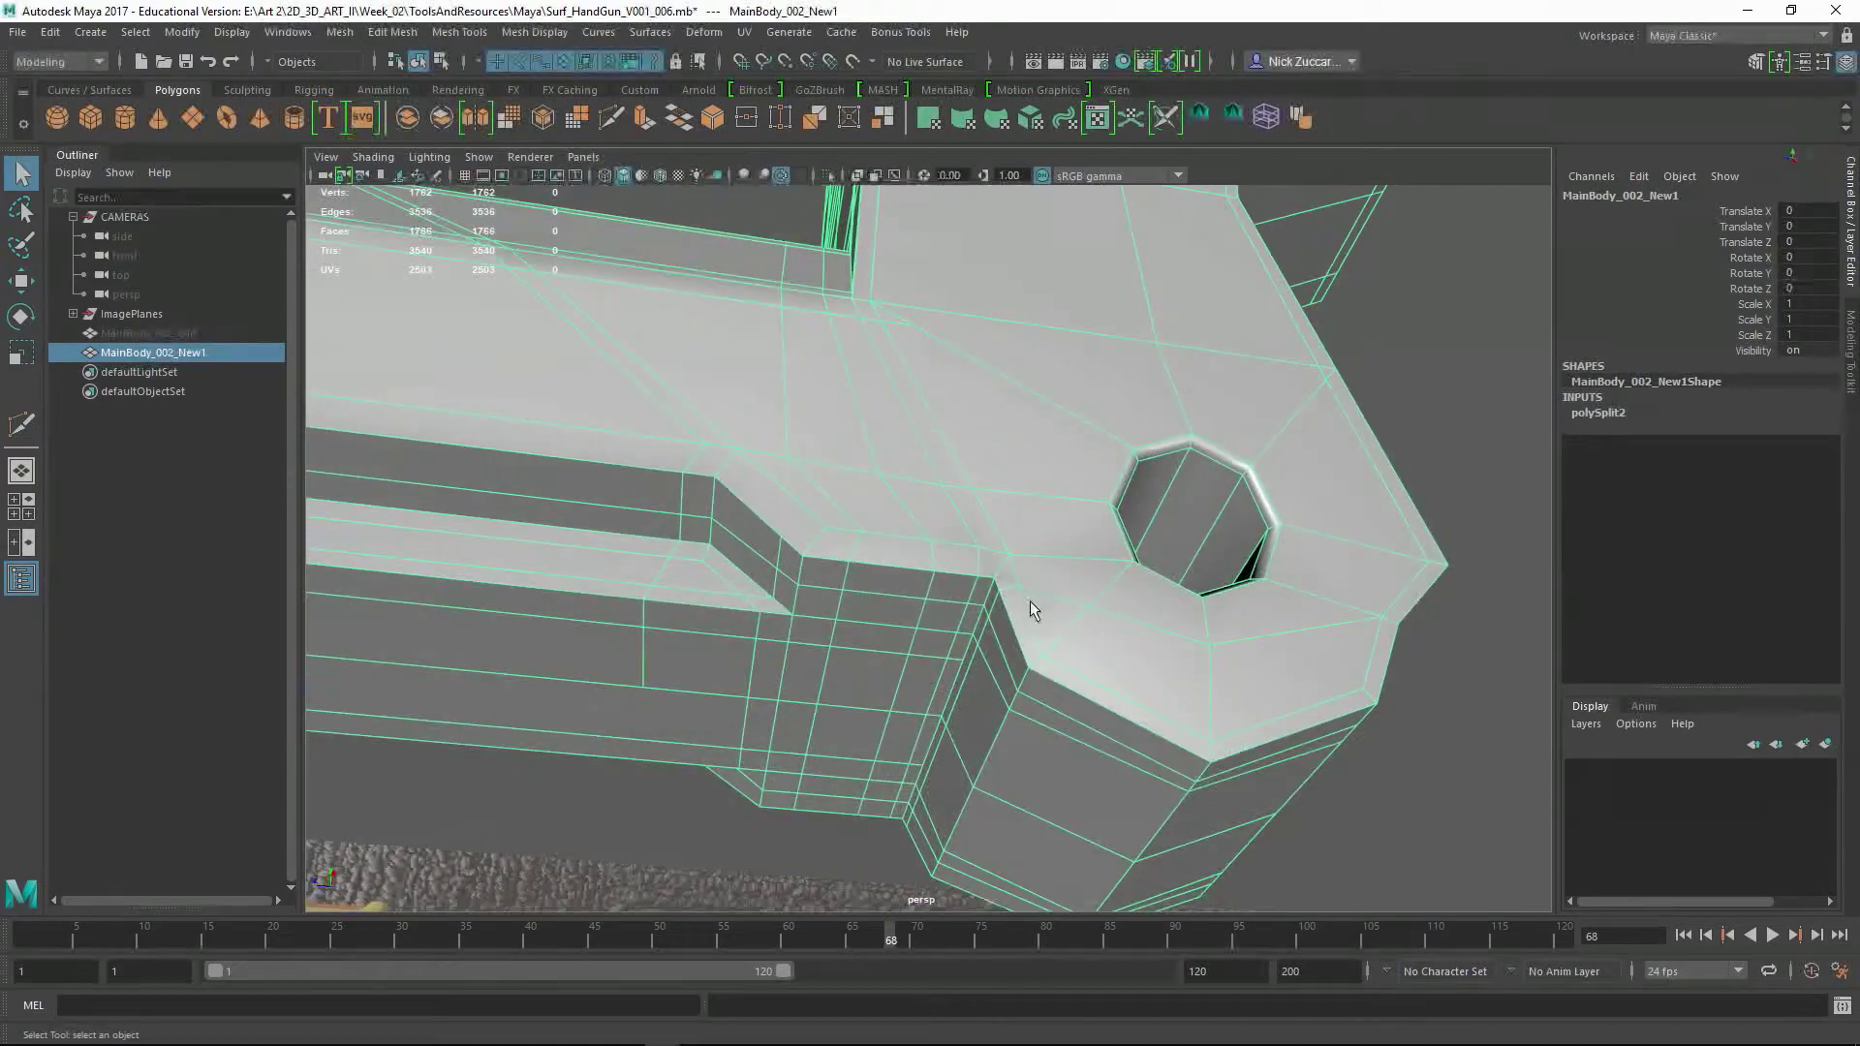
- Weld the surplus vertices at the rear lug's front corner and the opening's lower rear corner with Target Weld
scroll(1035, 572, up, 3)
key(F10)
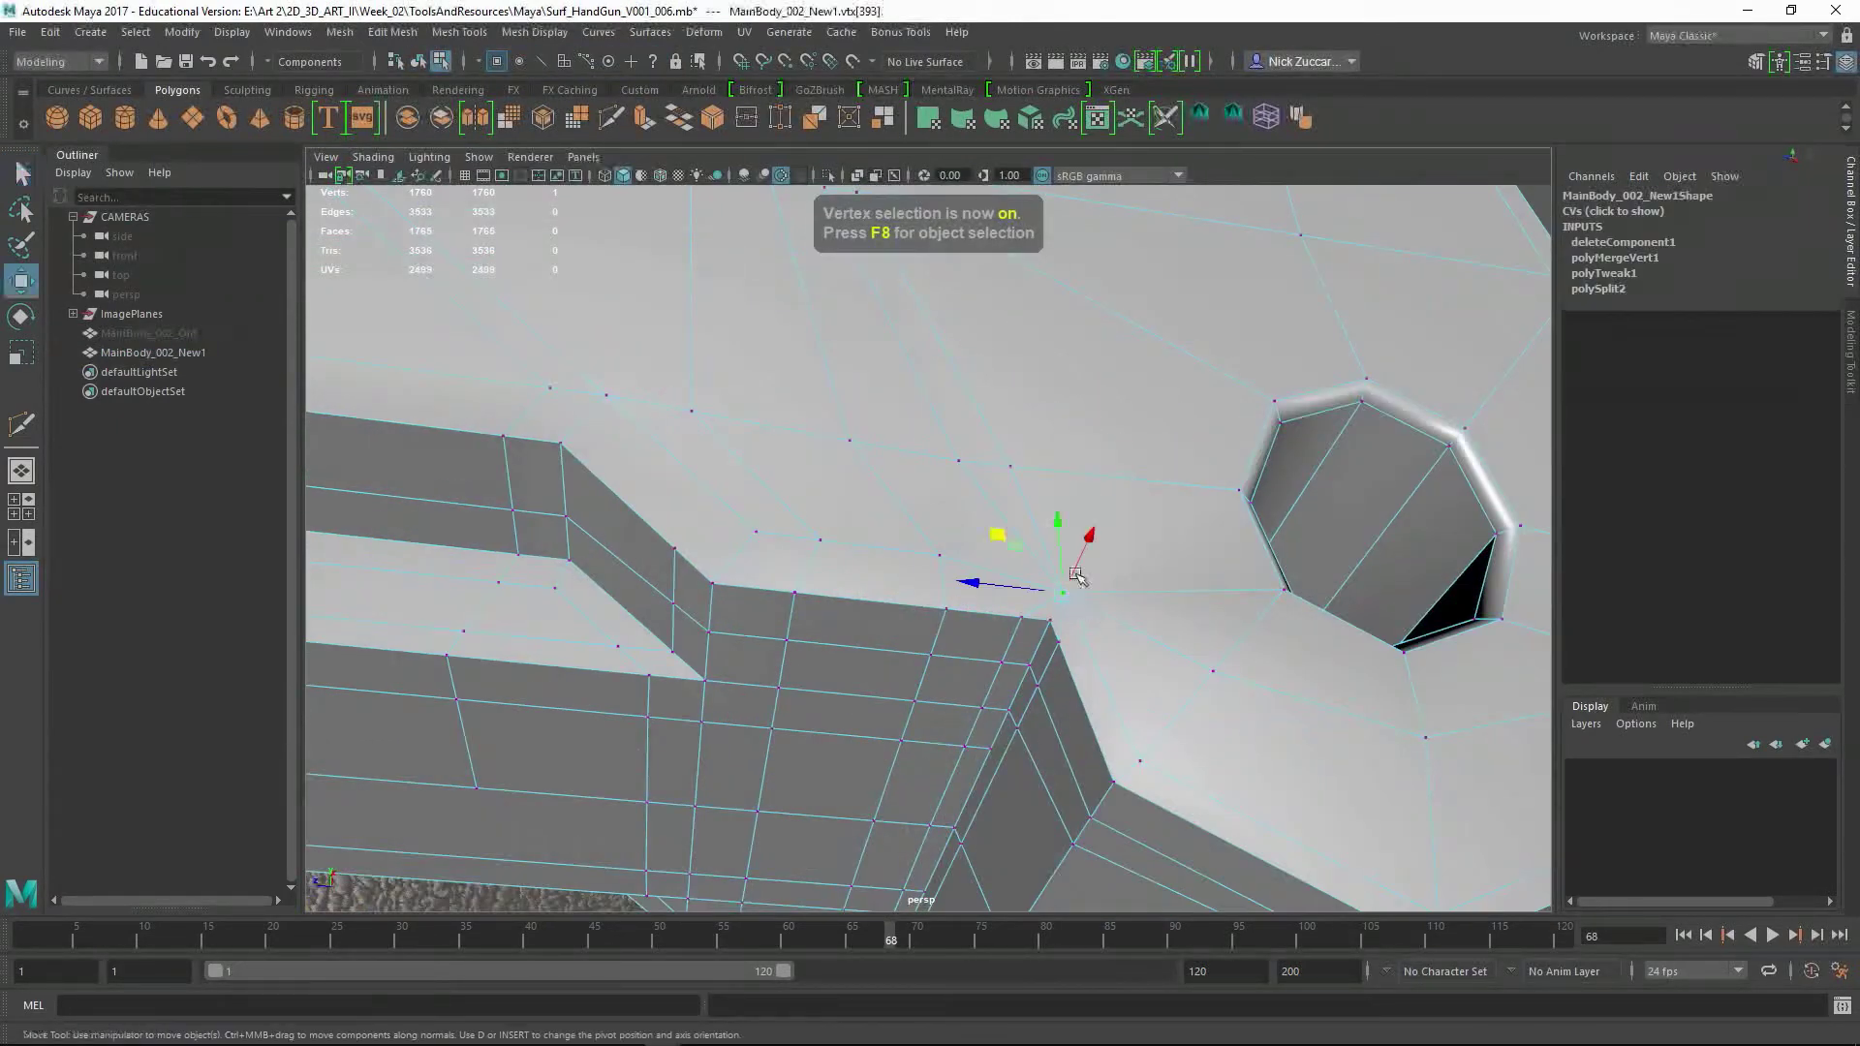
alt+drag(996, 566, 775, 549)
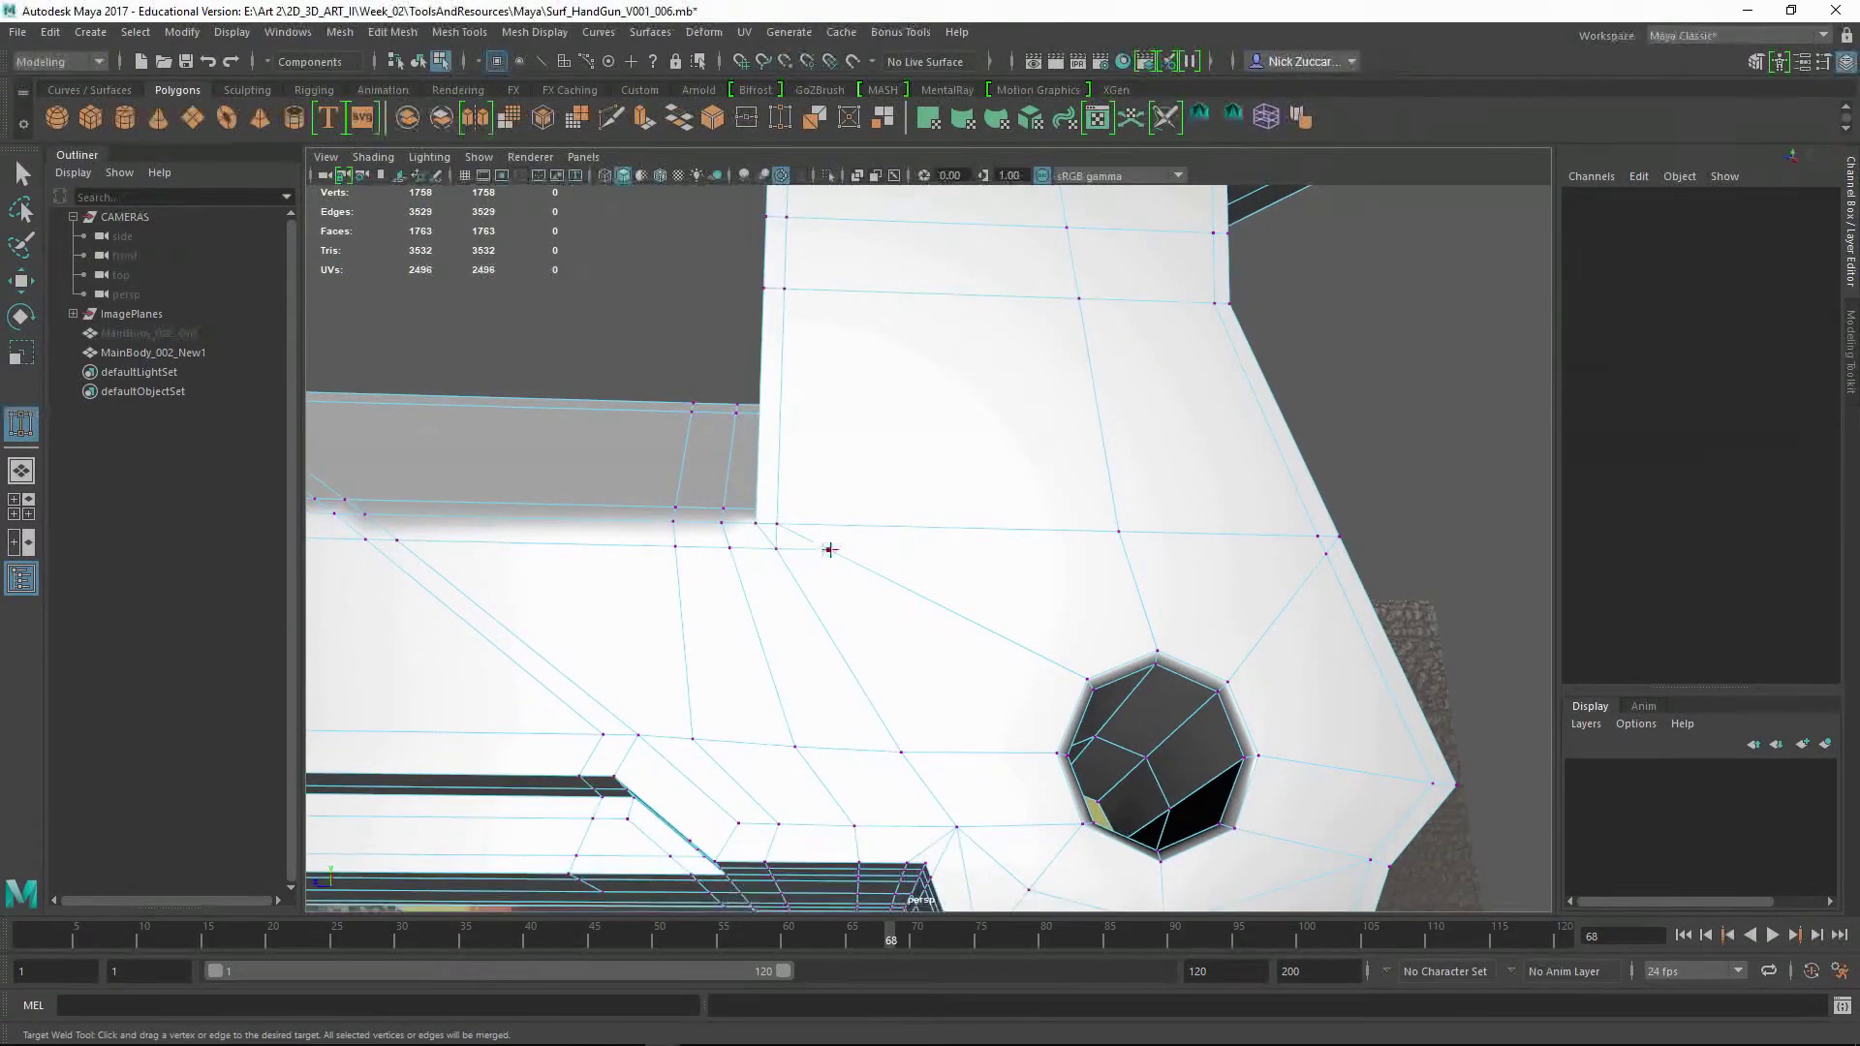
alt+middle_drag(846, 569, 1026, 566)
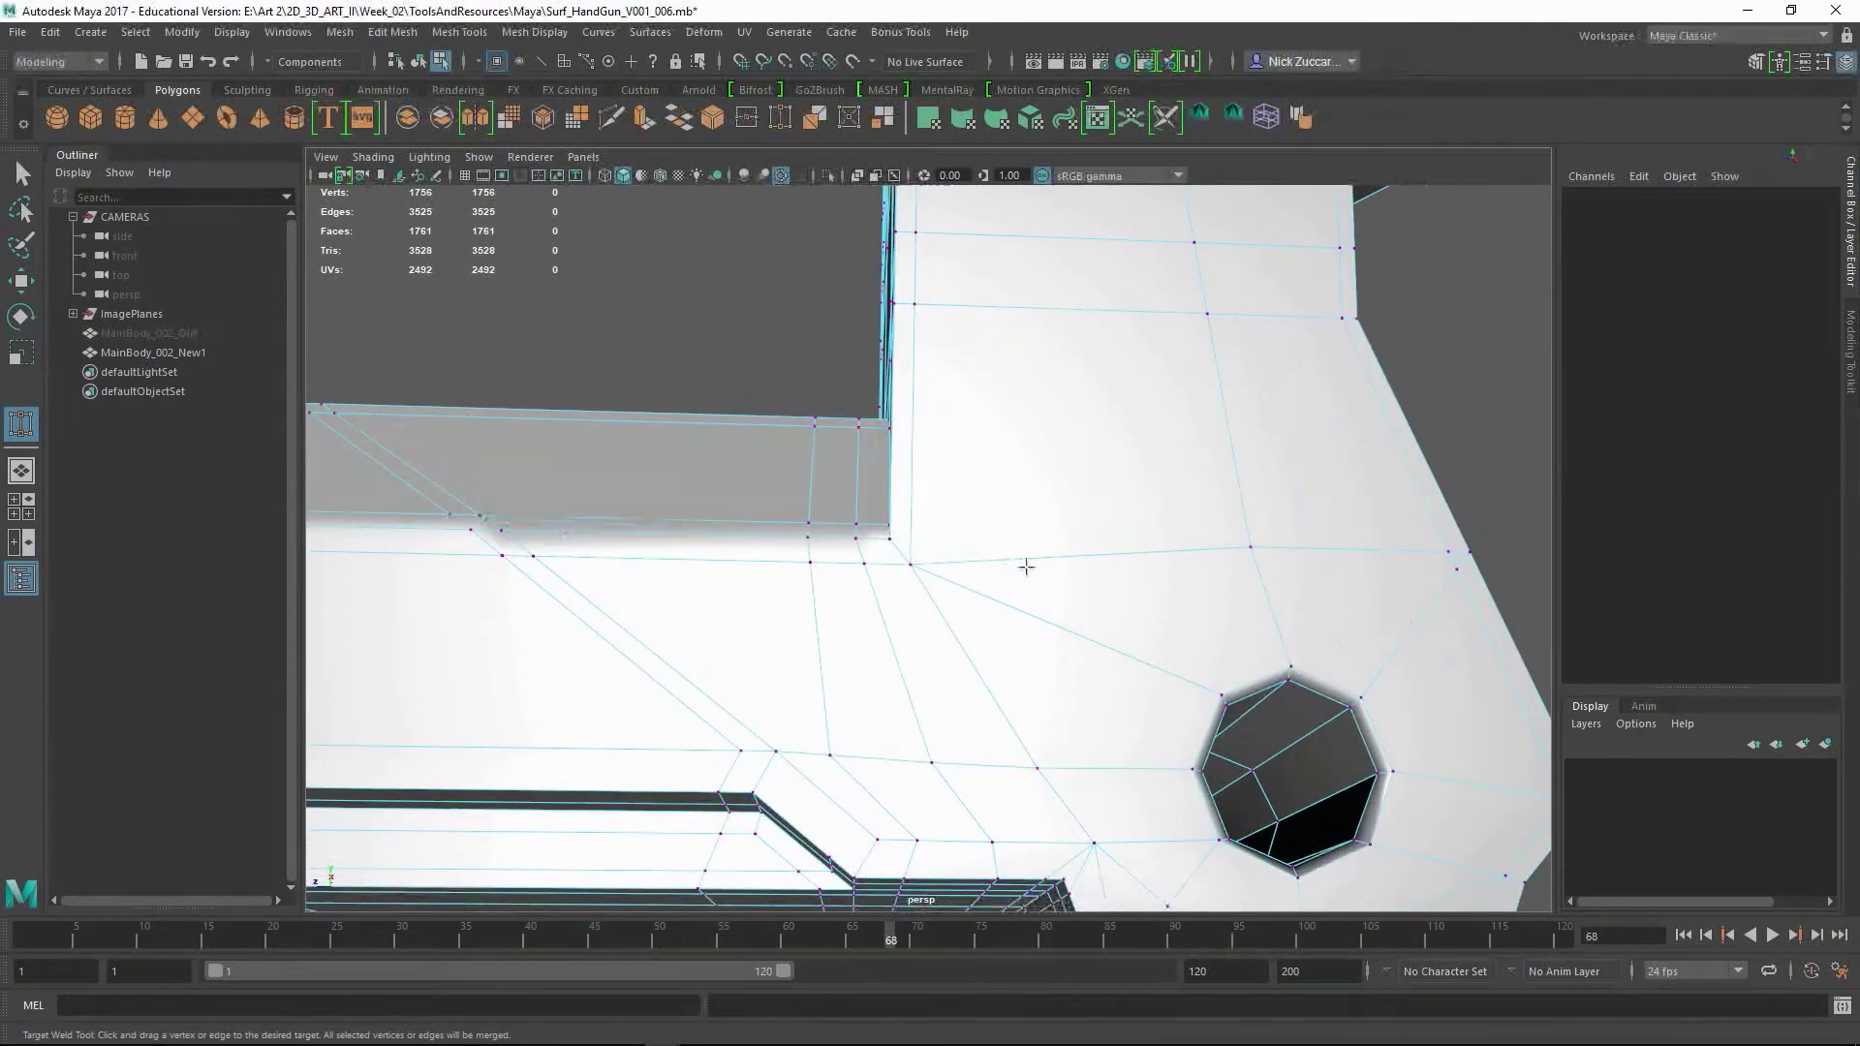
scroll(1451, 557, down, 6)
key(F8)
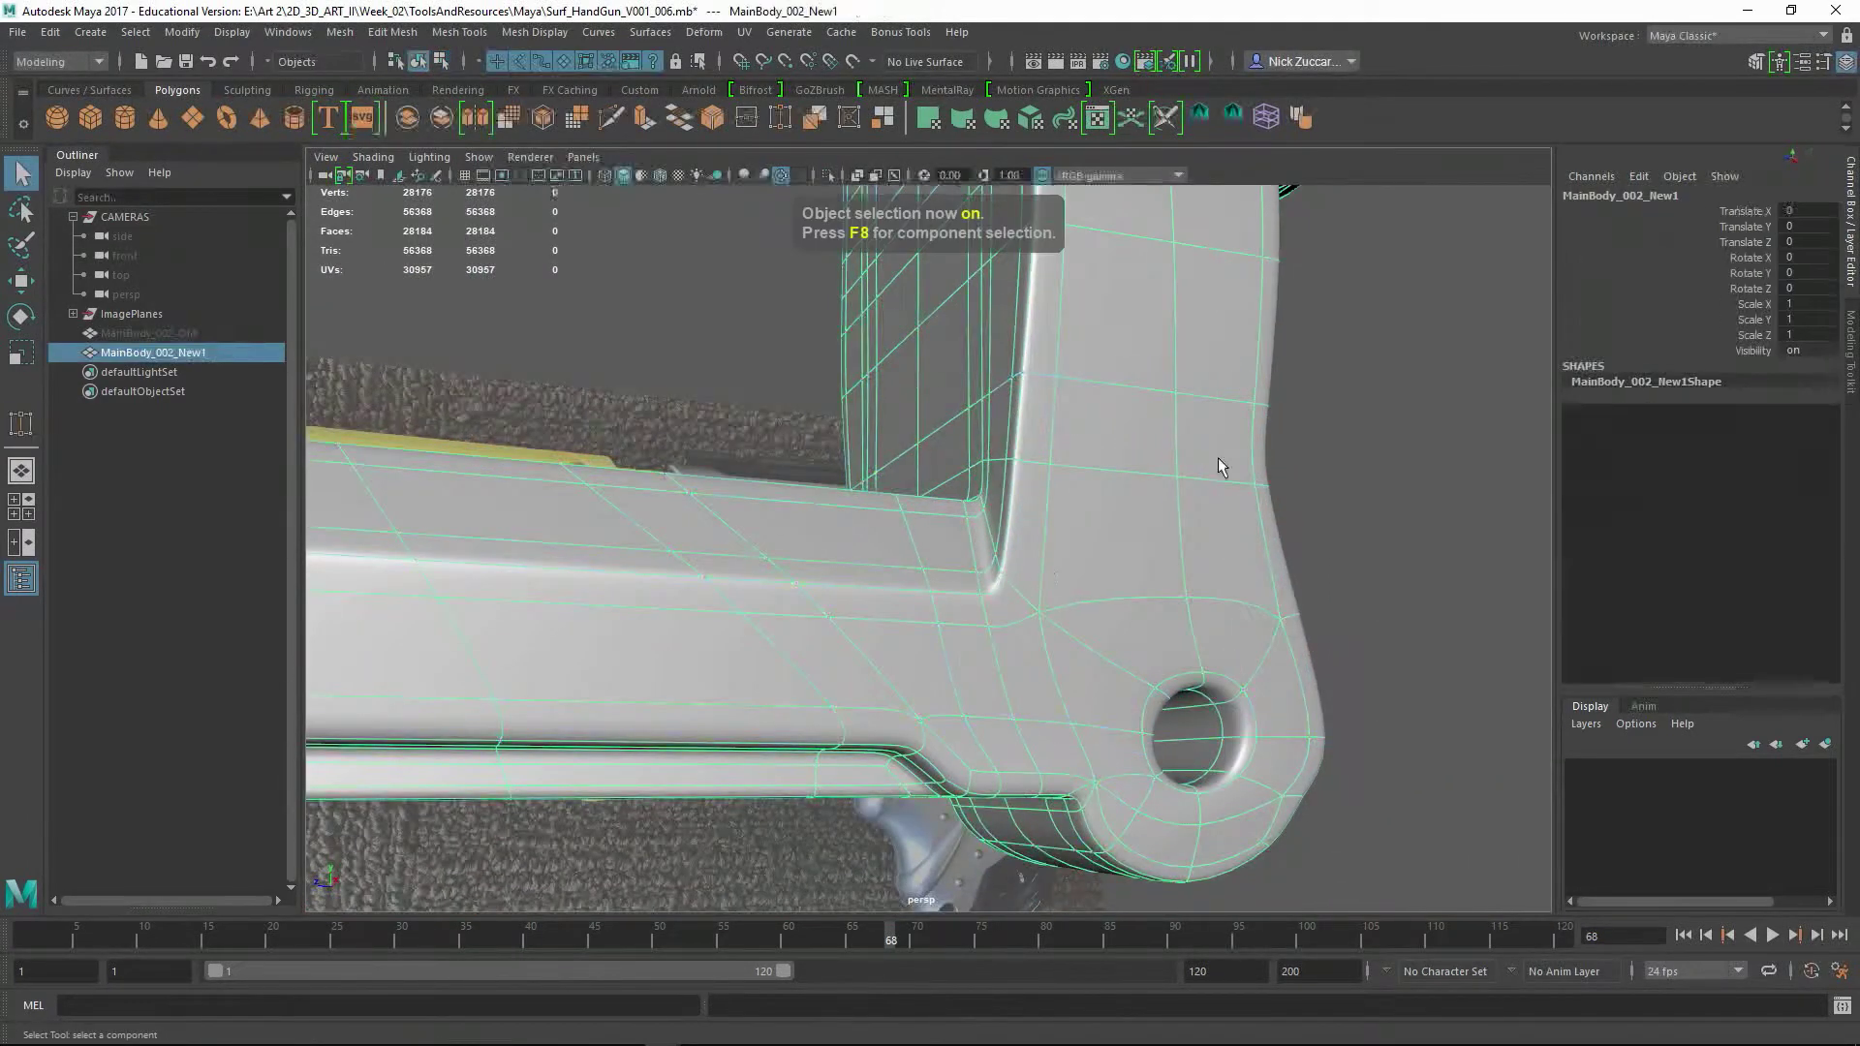
- Mirror the main body mesh and soften its edges, checking the result in smooth preview
alt+drag(1217, 465, 1146, 531)
key(g)
shift+right_drag(1146, 532, 1203, 595)
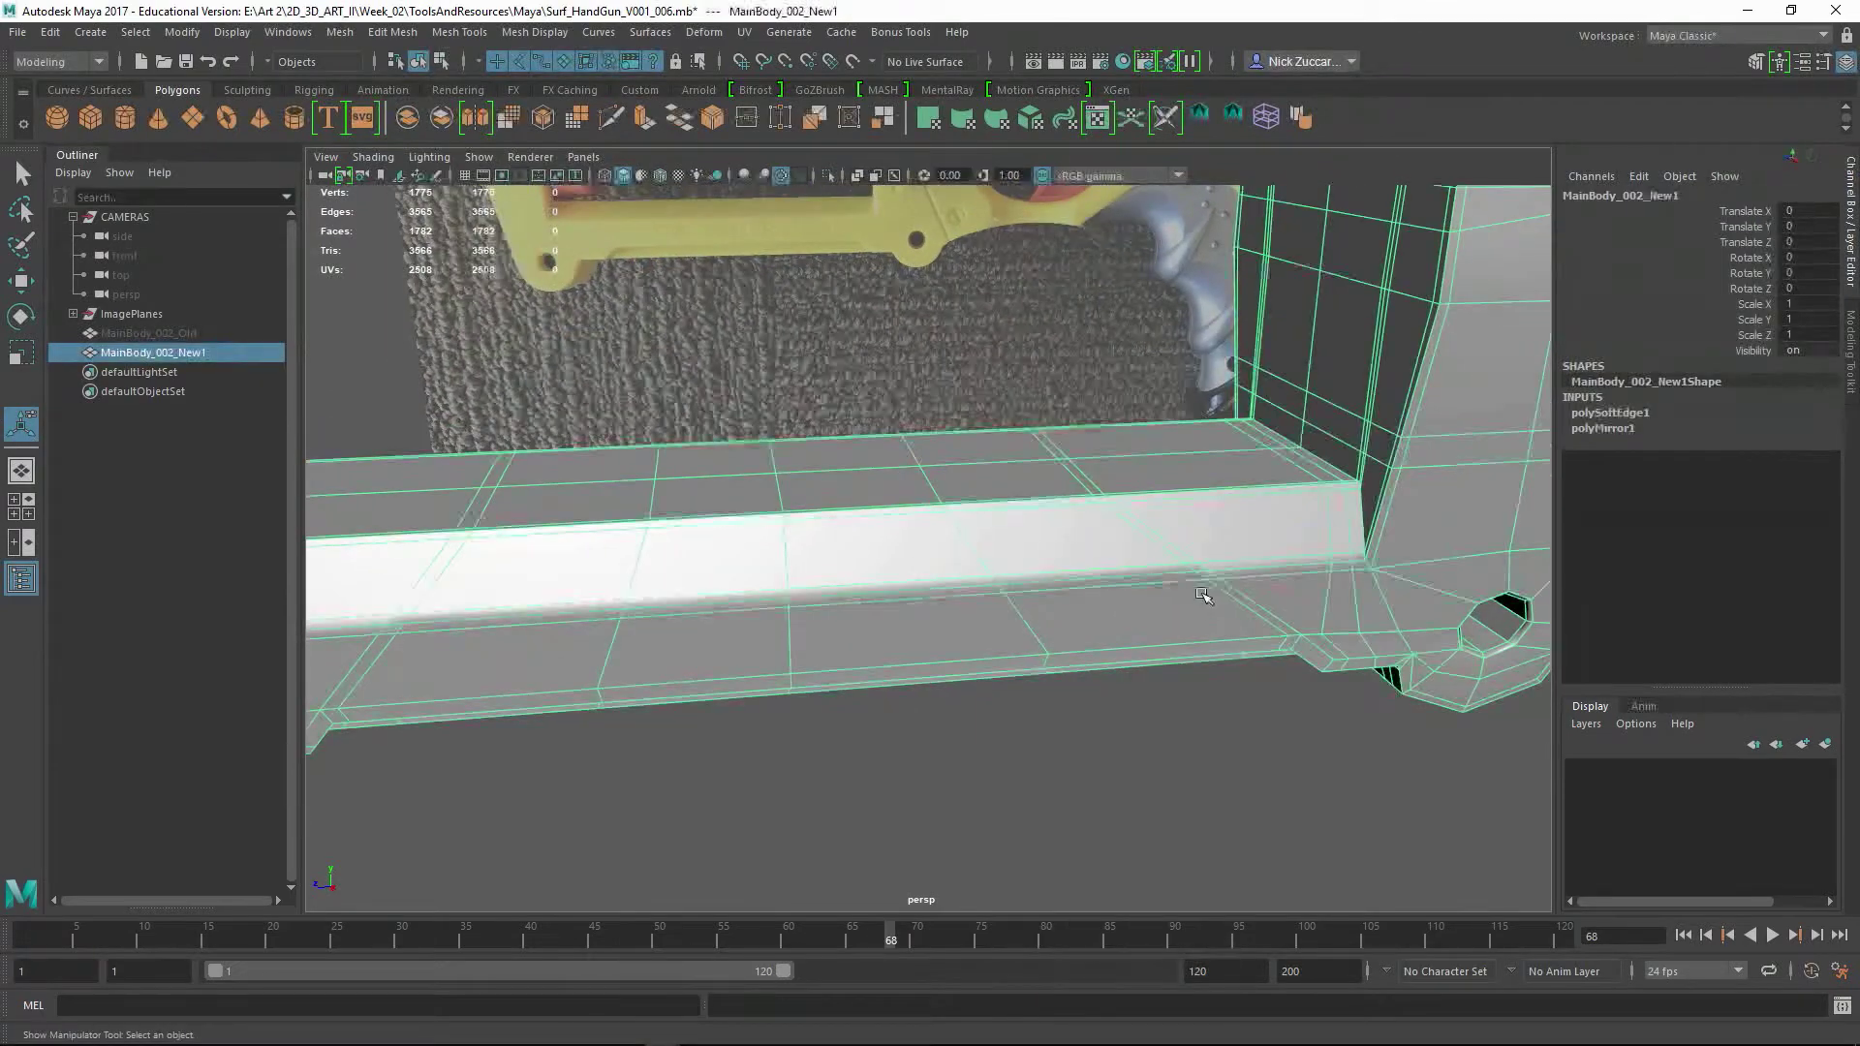
key(3)
alt+drag(1204, 595, 1151, 547)
key(1)
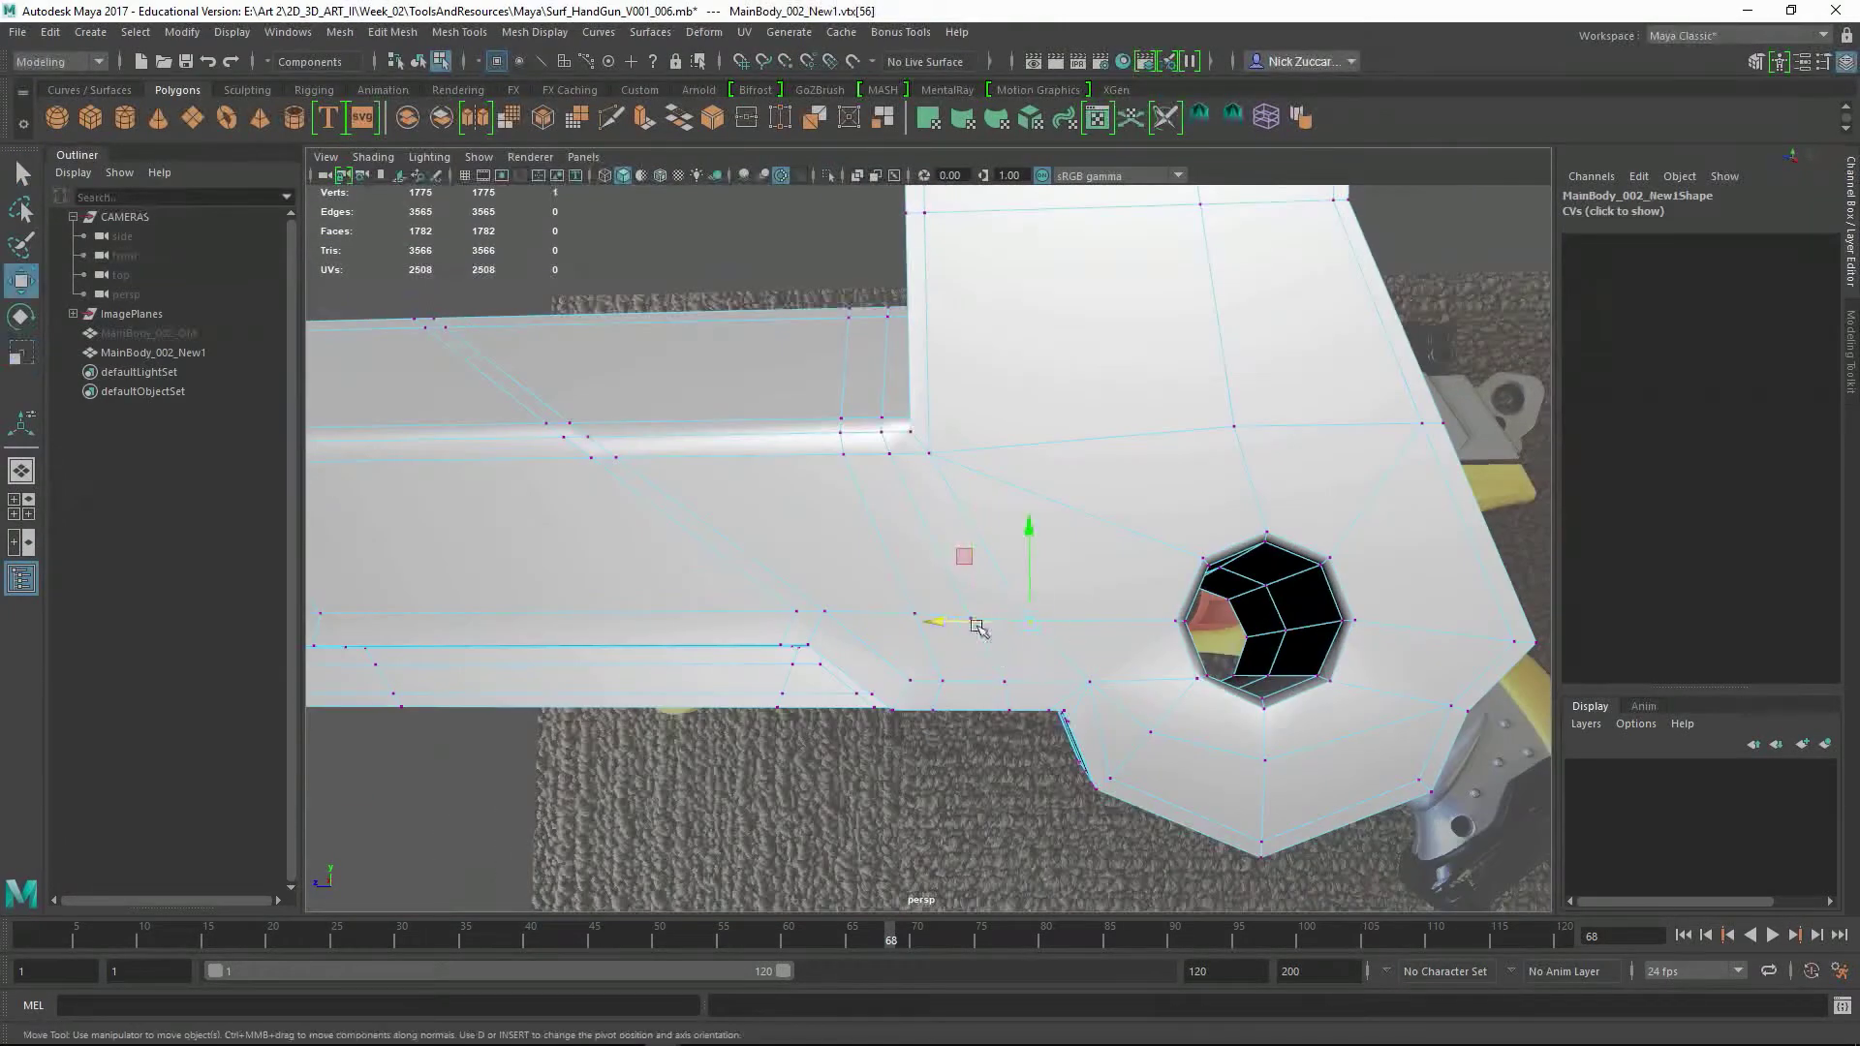
- Adjust the vertices between the lower bar and the rear lug's pin hole and check the smoothed shape
alt+drag(976, 627, 1112, 661)
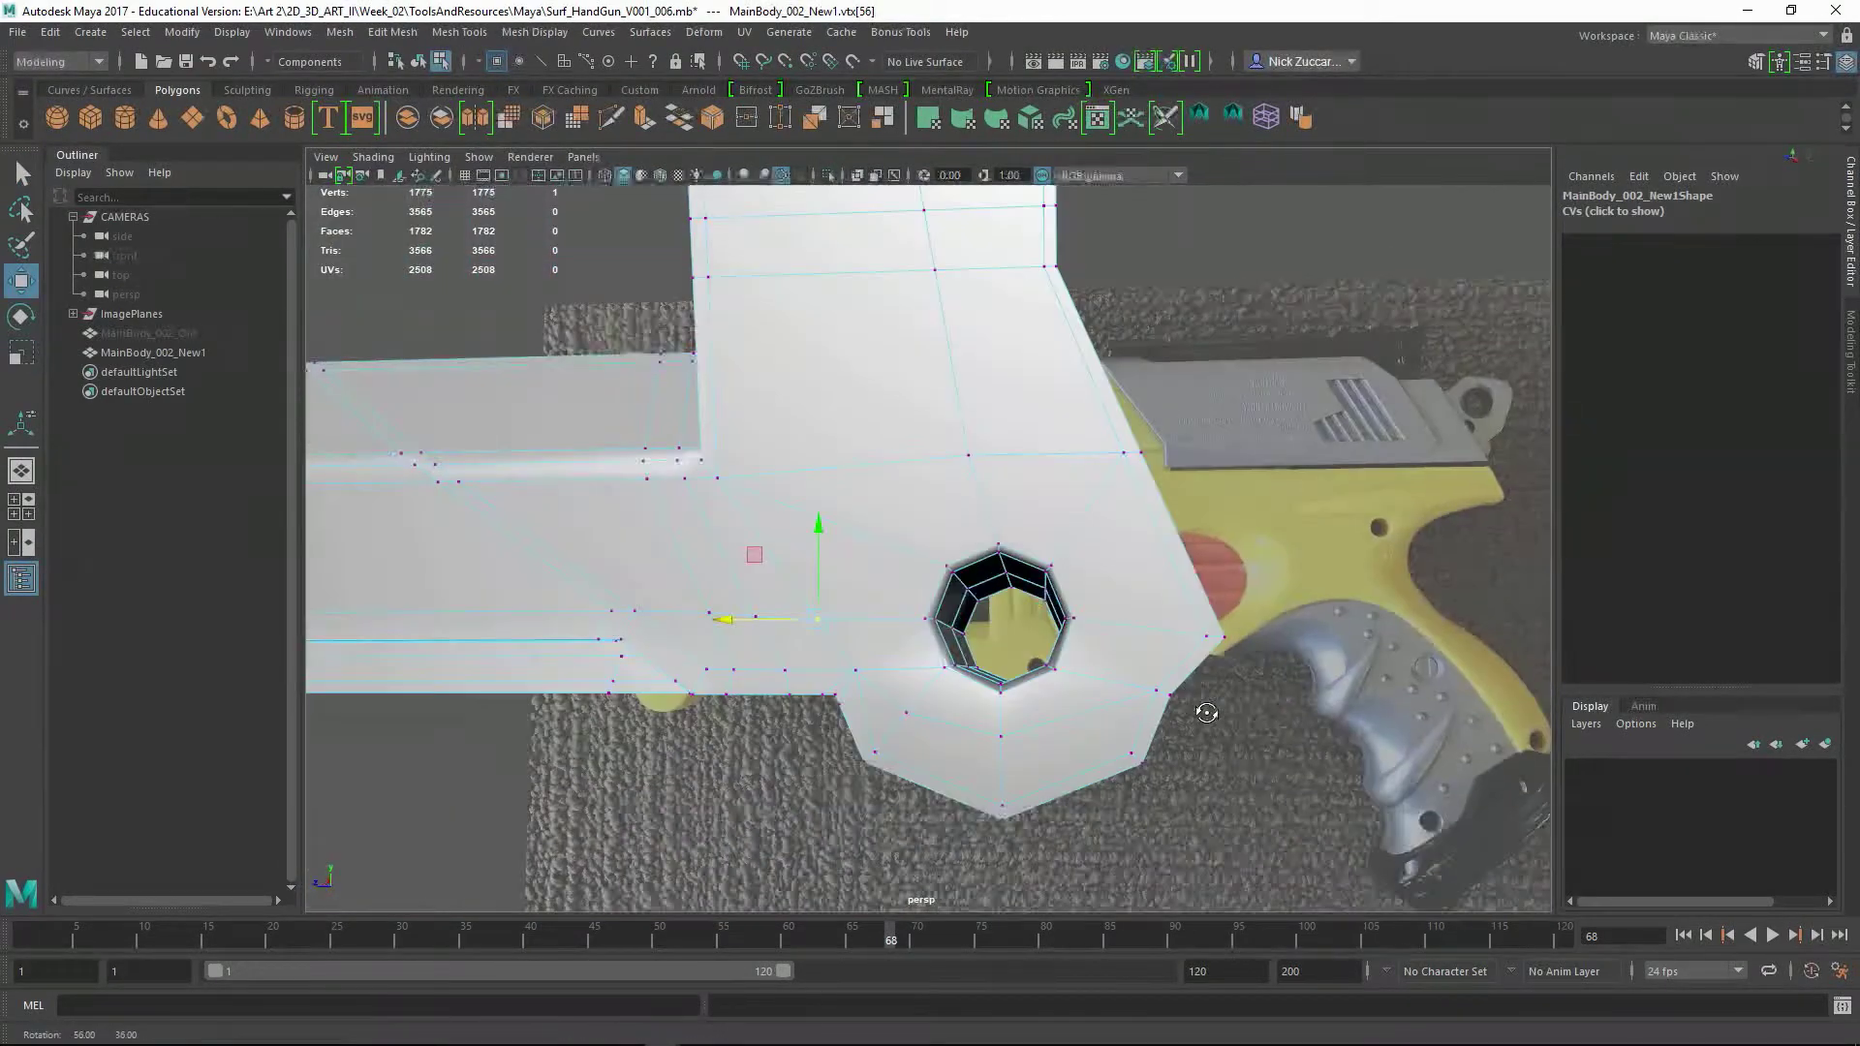
mouse_move(1355, 653)
alt+mouse_down()
mouse_move(1209, 639)
mouse_move(1217, 706)
mouse_move(1103, 689)
mouse_move(1224, 652)
mouse_move(1126, 540)
mouse_move(1379, 652)
mouse_move(930, 735)
mouse_move(828, 628)
alt+mouse_up()
key(F8)
key(3)
key(1)
click(828, 628)
mouse_move(828, 628)
shift+right_down()
mouse_move(814, 614)
mouse_move(818, 639)
shift+right_up()
alt+drag(819, 640, 839, 579)
alt+drag(1248, 668, 941, 854)
- Group the main body mesh, renamed MainBody_002, under GEO and save the scene as Surf_HandGun_V001_007.mb
key(F8)
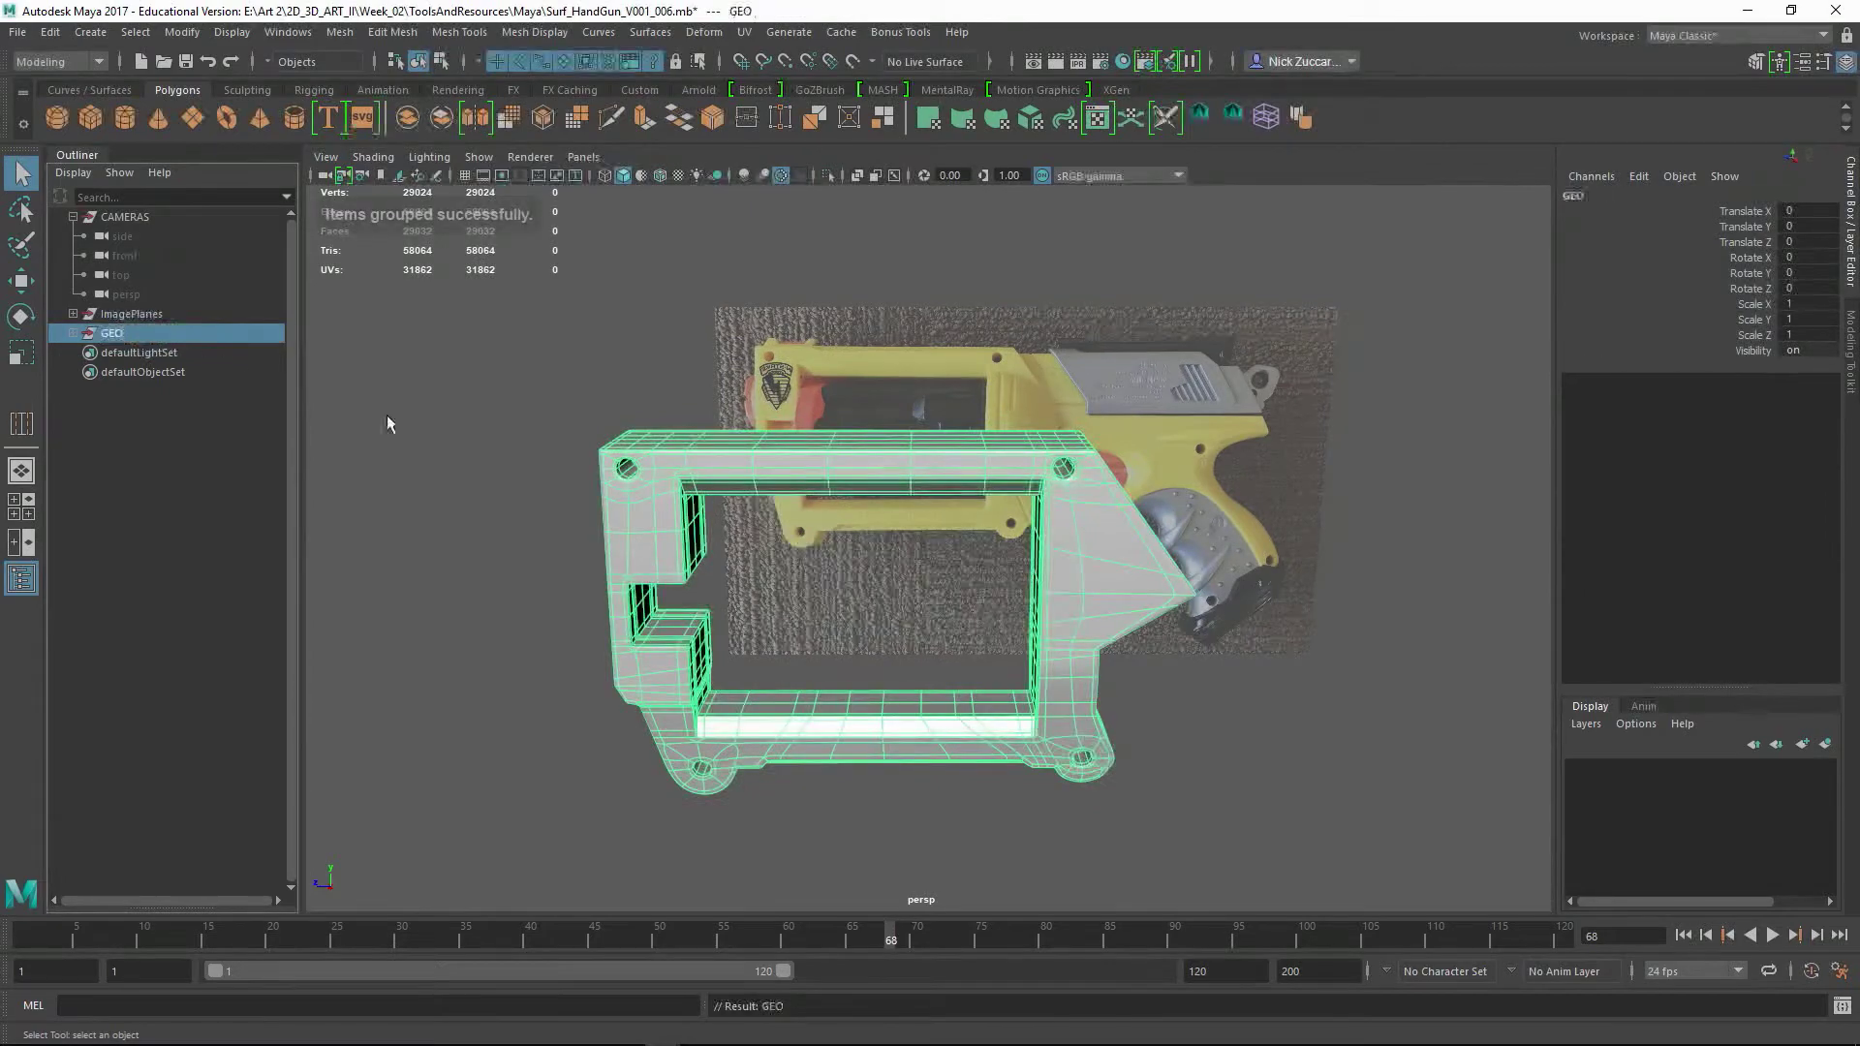
click(556, 515)
key(ctrl+shift+s)
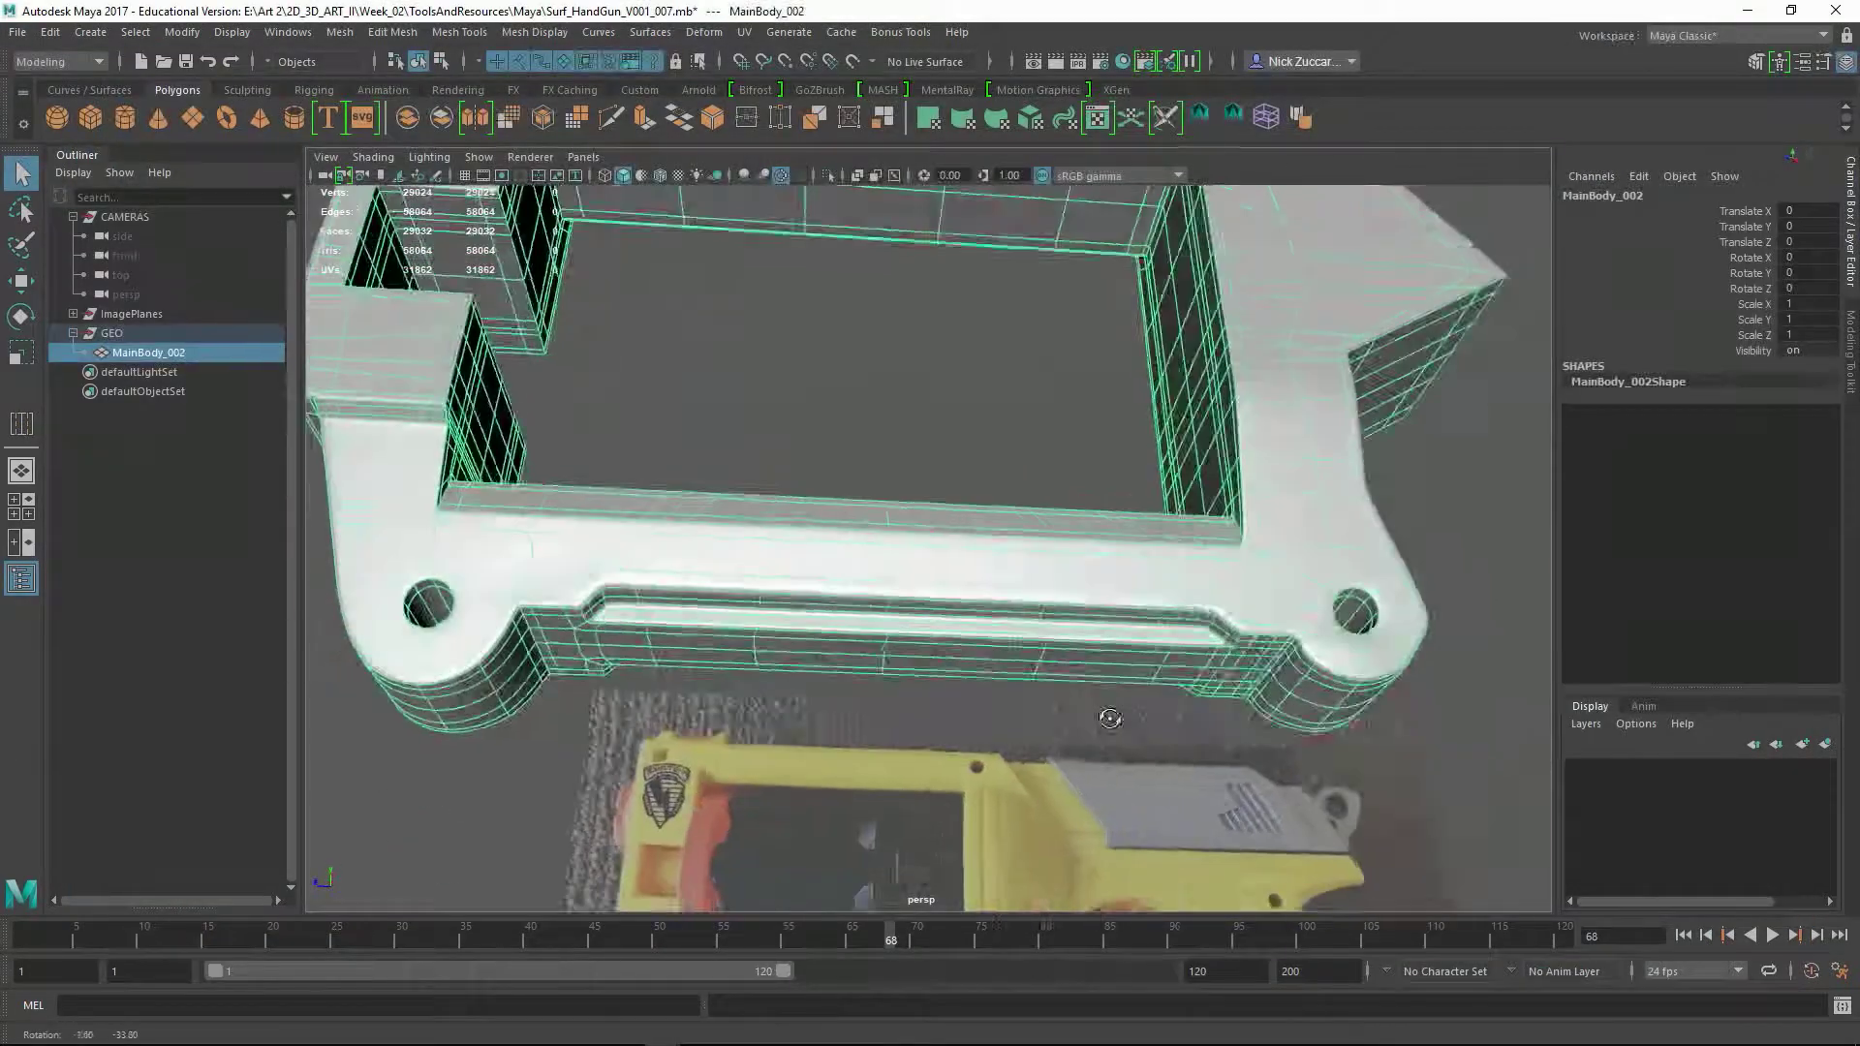
- Insert supporting edge loops around the front lower lug and the neighbouring part of the body
alt+drag(1115, 581, 968, 669)
shift+right_drag(583, 526, 475, 565)
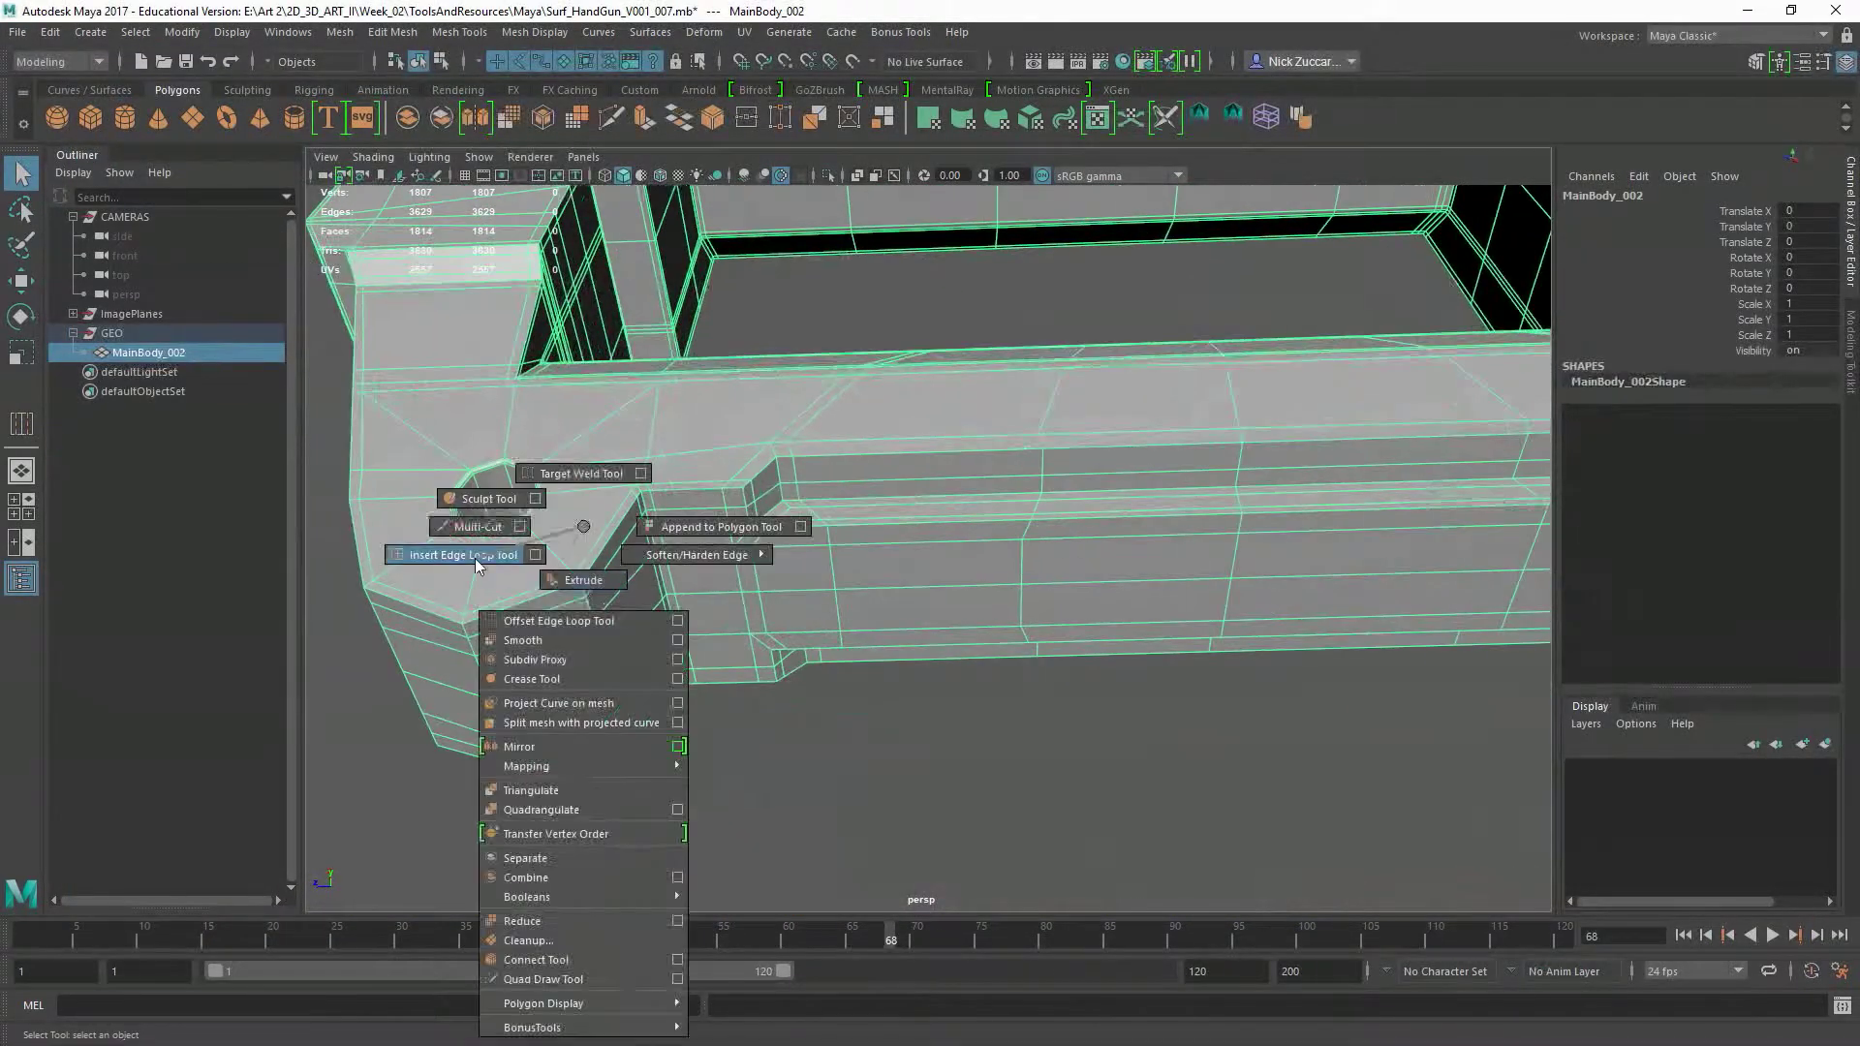
key(q)
alt+drag(583, 586, 727, 713)
alt+drag(1216, 787, 1117, 790)
alt+right_drag(1063, 734, 1121, 708)
alt+drag(1109, 748, 1203, 752)
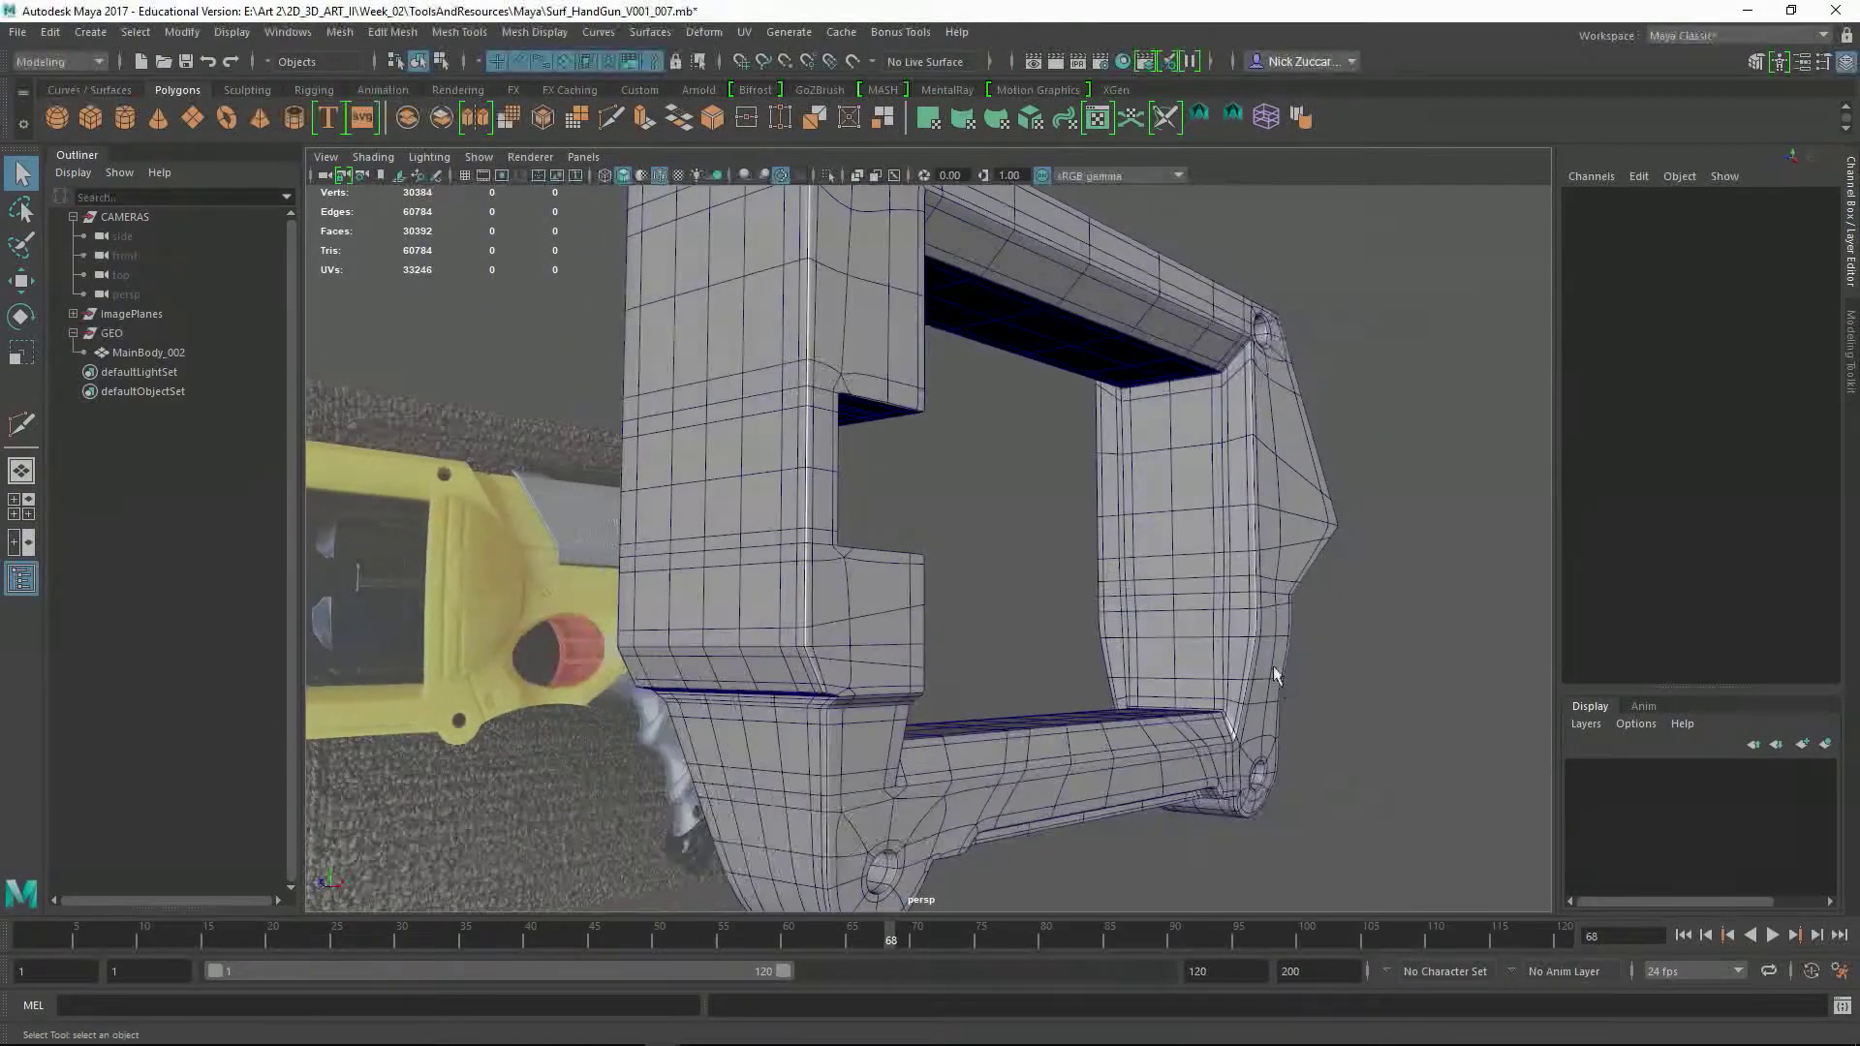
- Examine the smoothed body's wireframe from all sides, including the front notch, rear projection, lower bar and lugs
alt+right_drag(1275, 676, 1258, 777)
alt+drag(1251, 786, 993, 639)
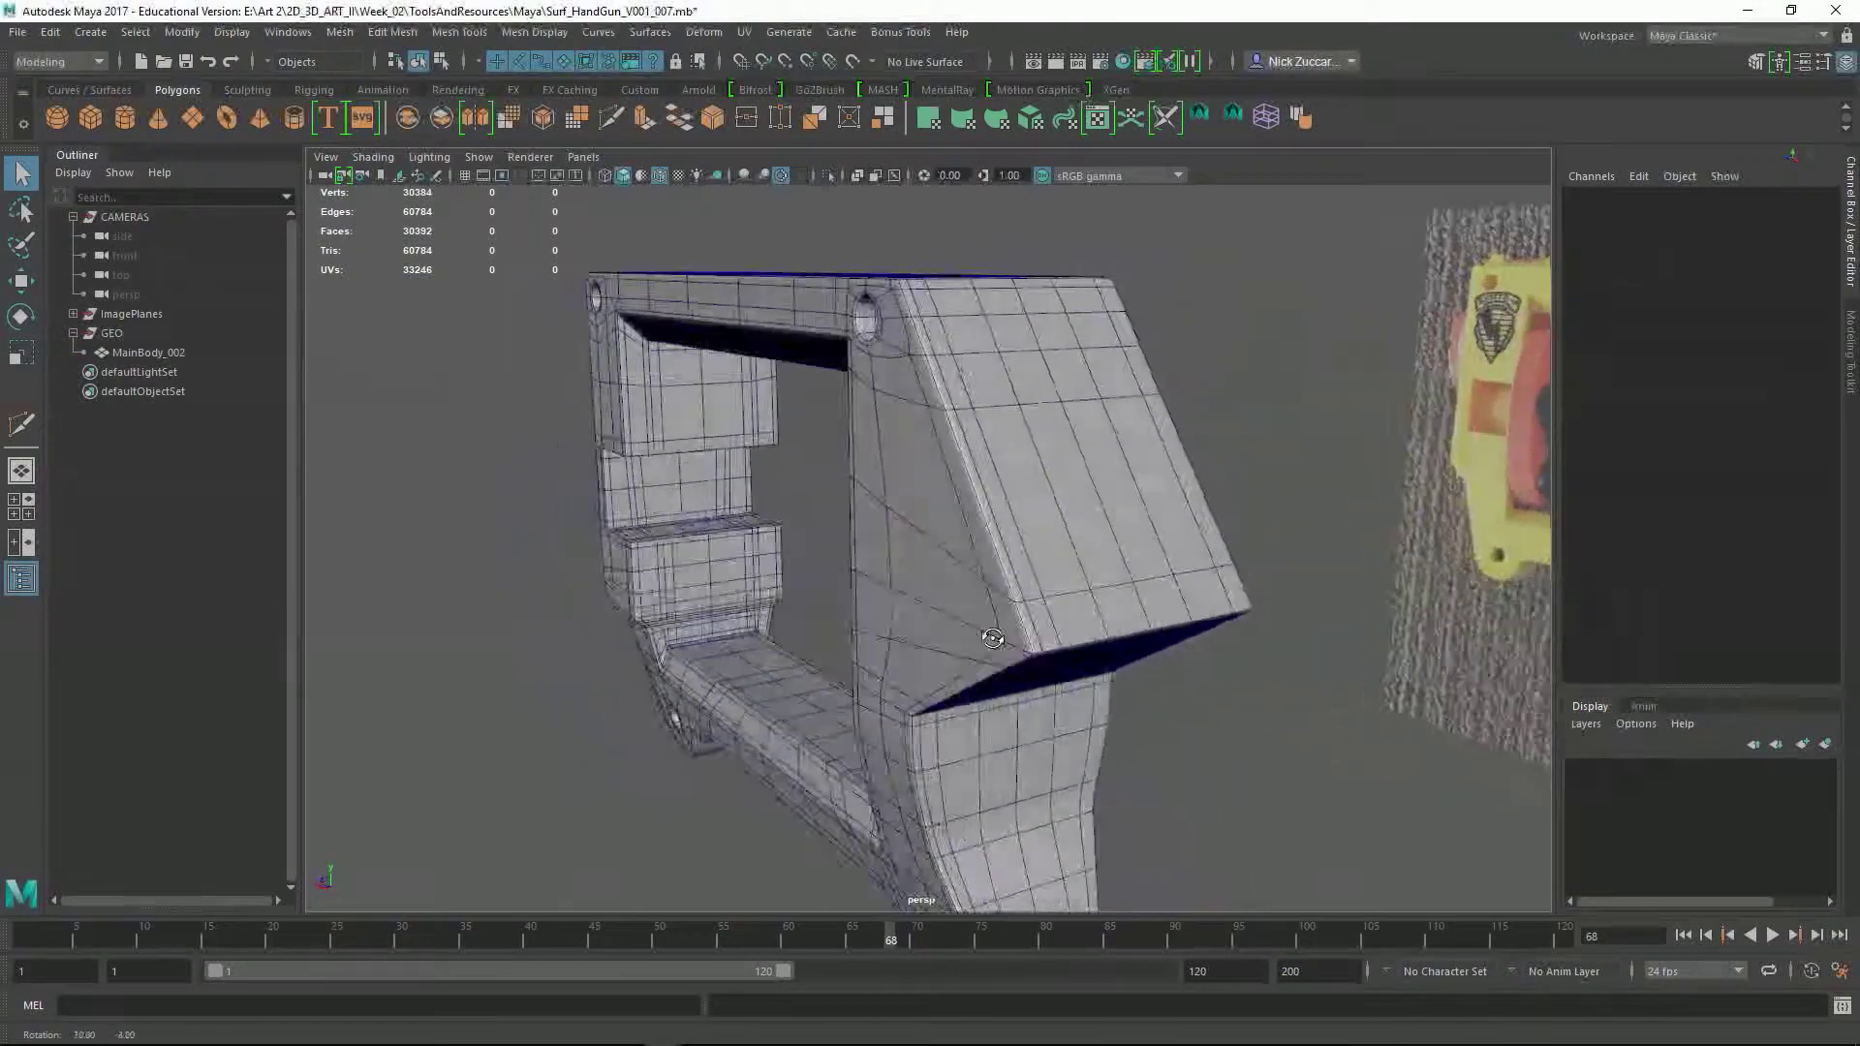
mouse_move(826, 646)
alt+mouse_down()
mouse_move(781, 643)
mouse_move(812, 642)
alt+mouse_up()
alt+drag(942, 651, 1213, 647)
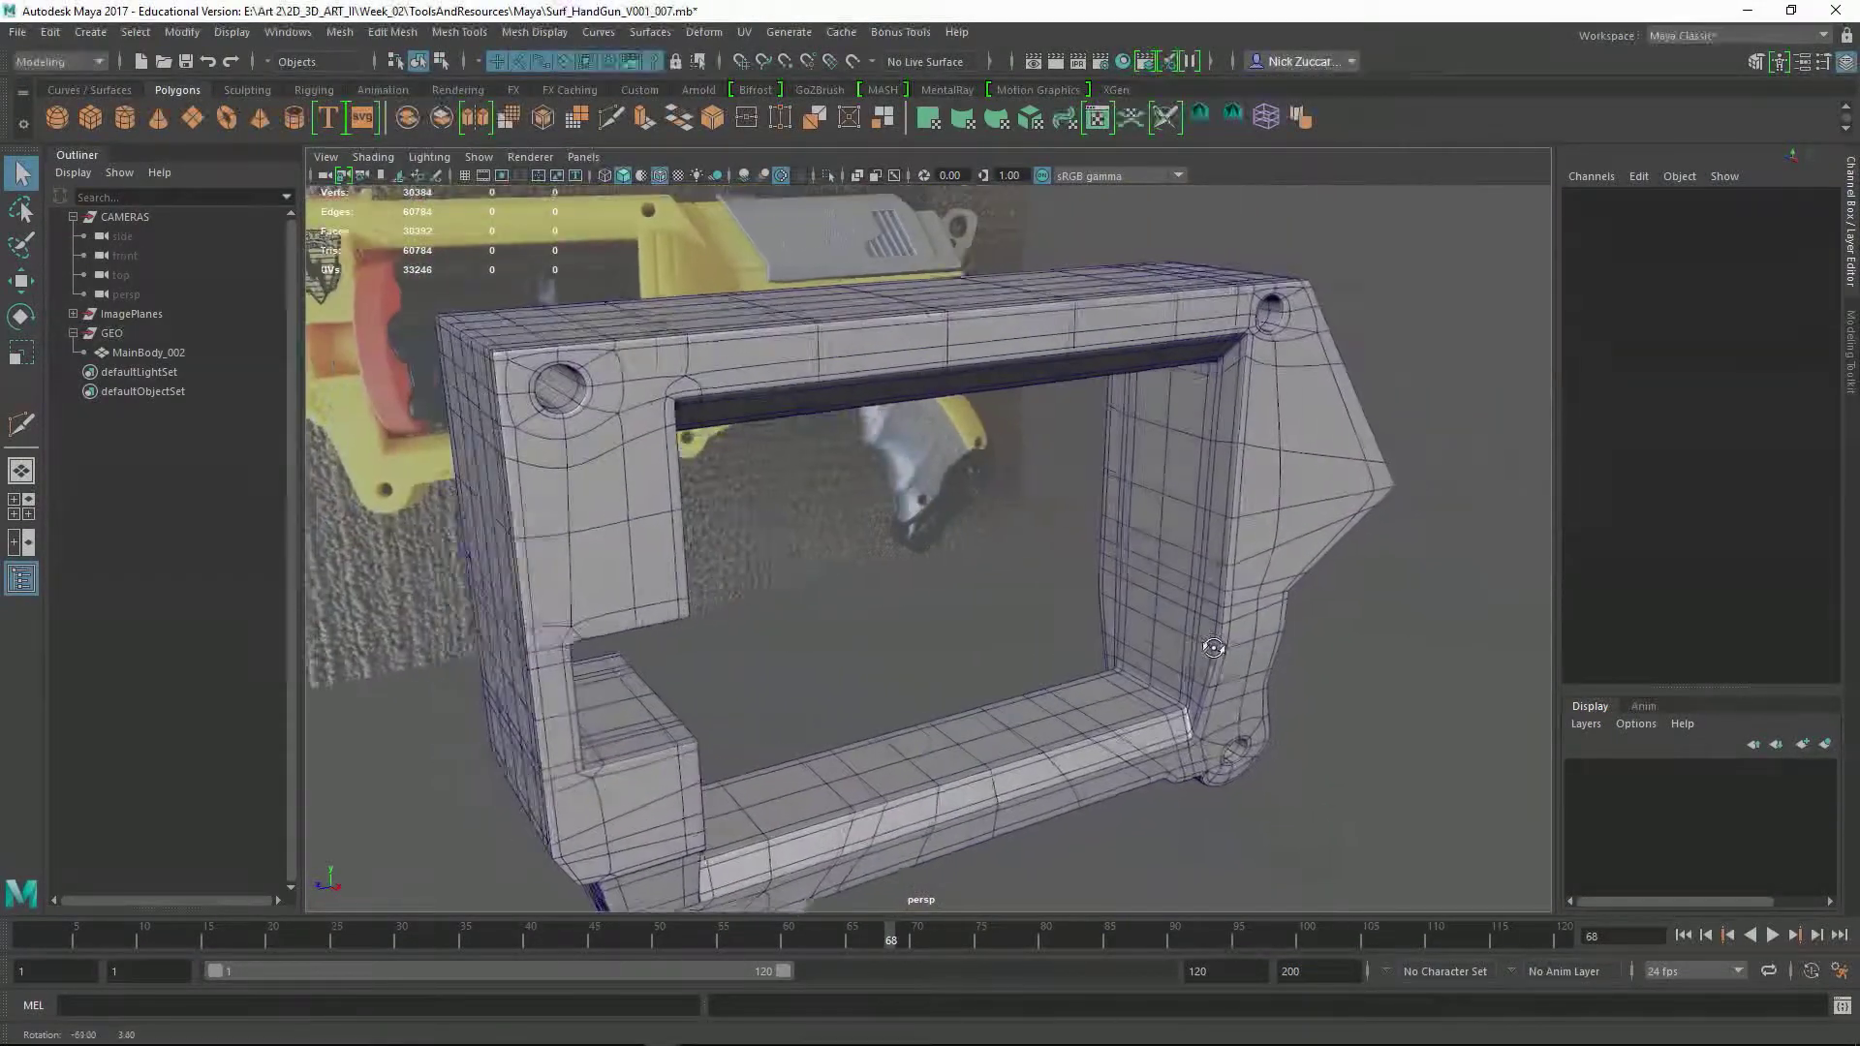
alt+drag(1086, 623, 1139, 487)
alt+right_drag(825, 523, 1225, 655)
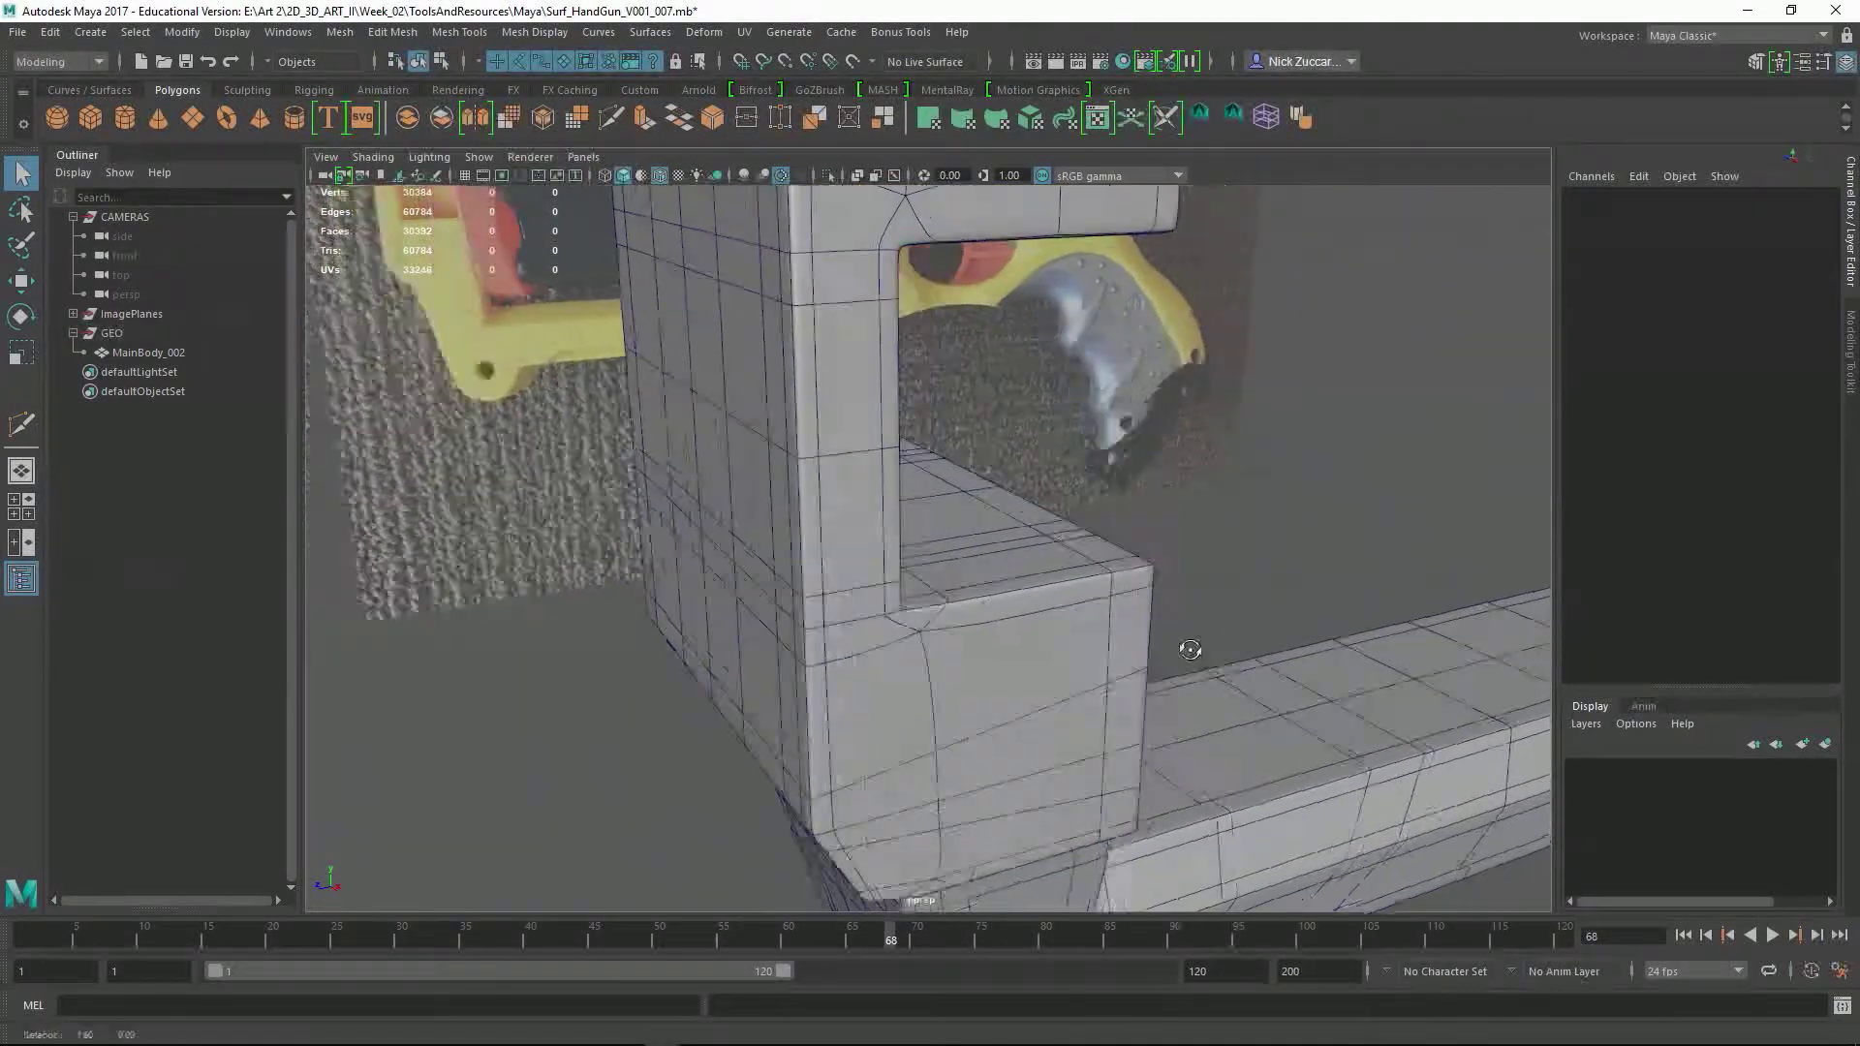
alt+drag(1190, 650, 1125, 640)
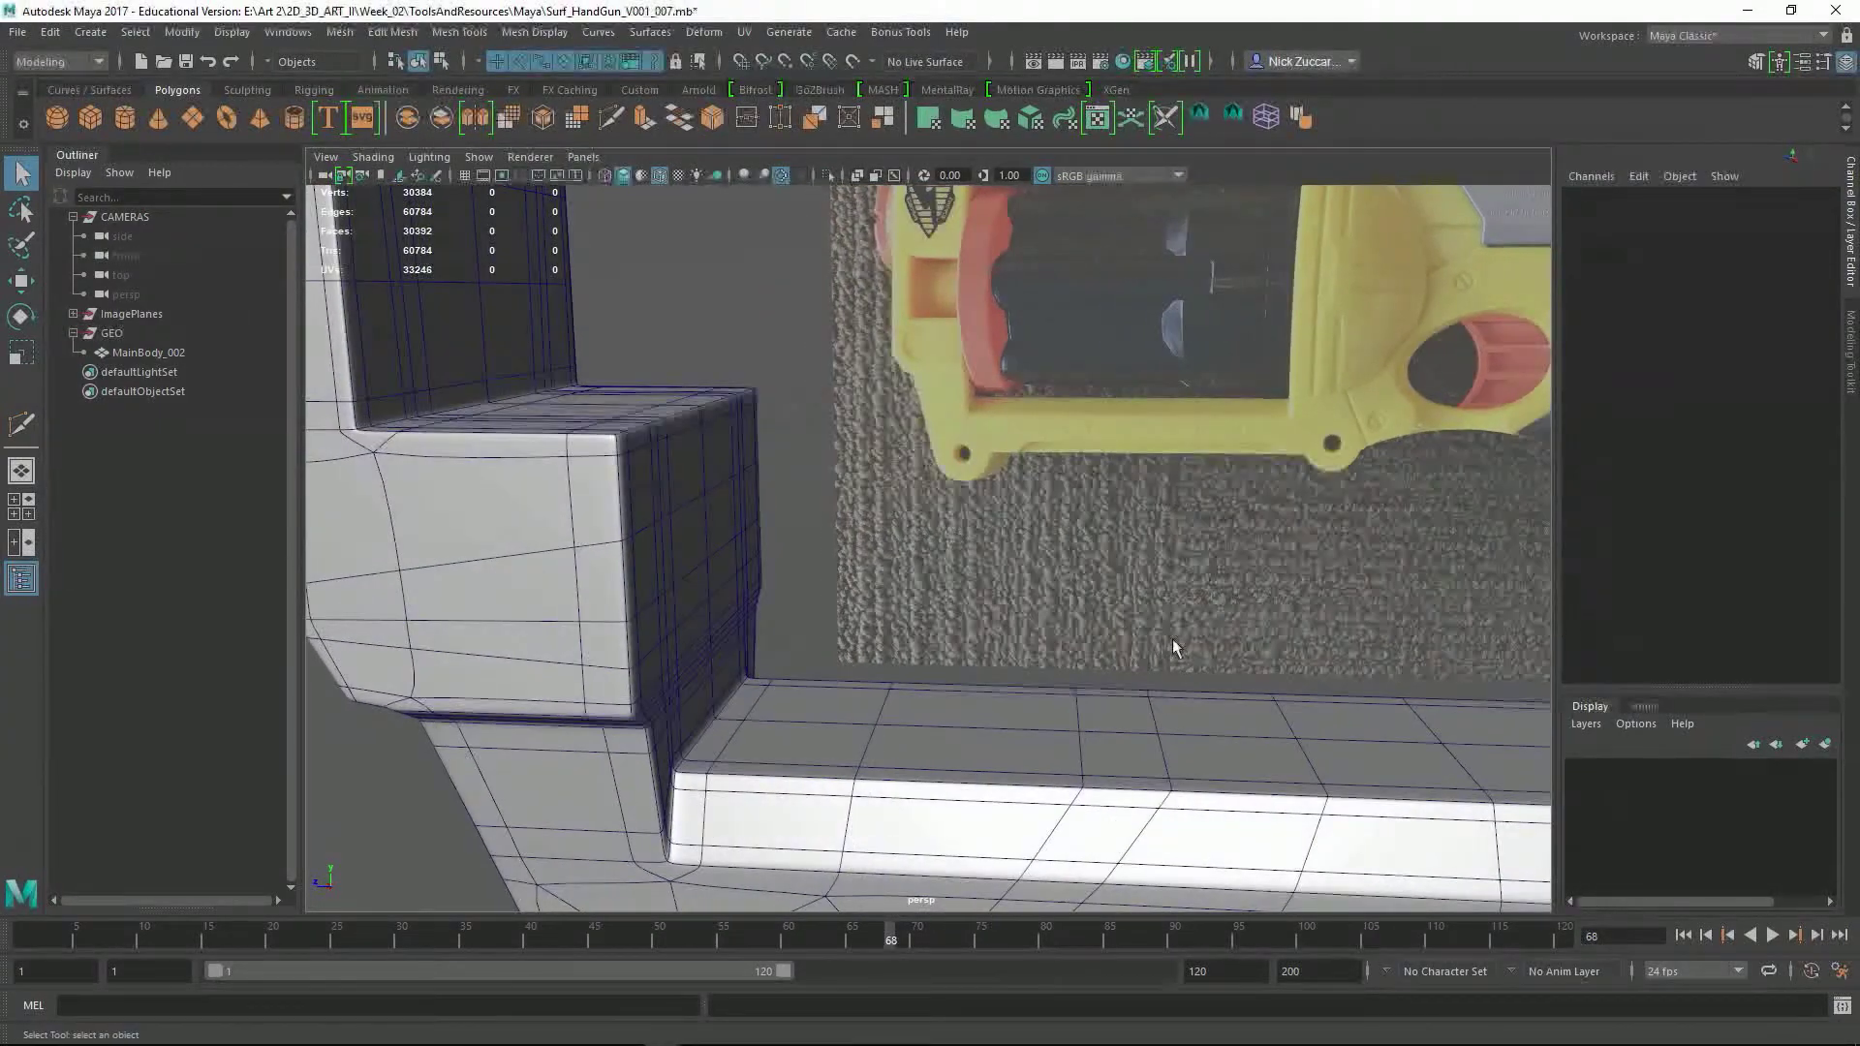
alt+middle_drag(1175, 647, 821, 609)
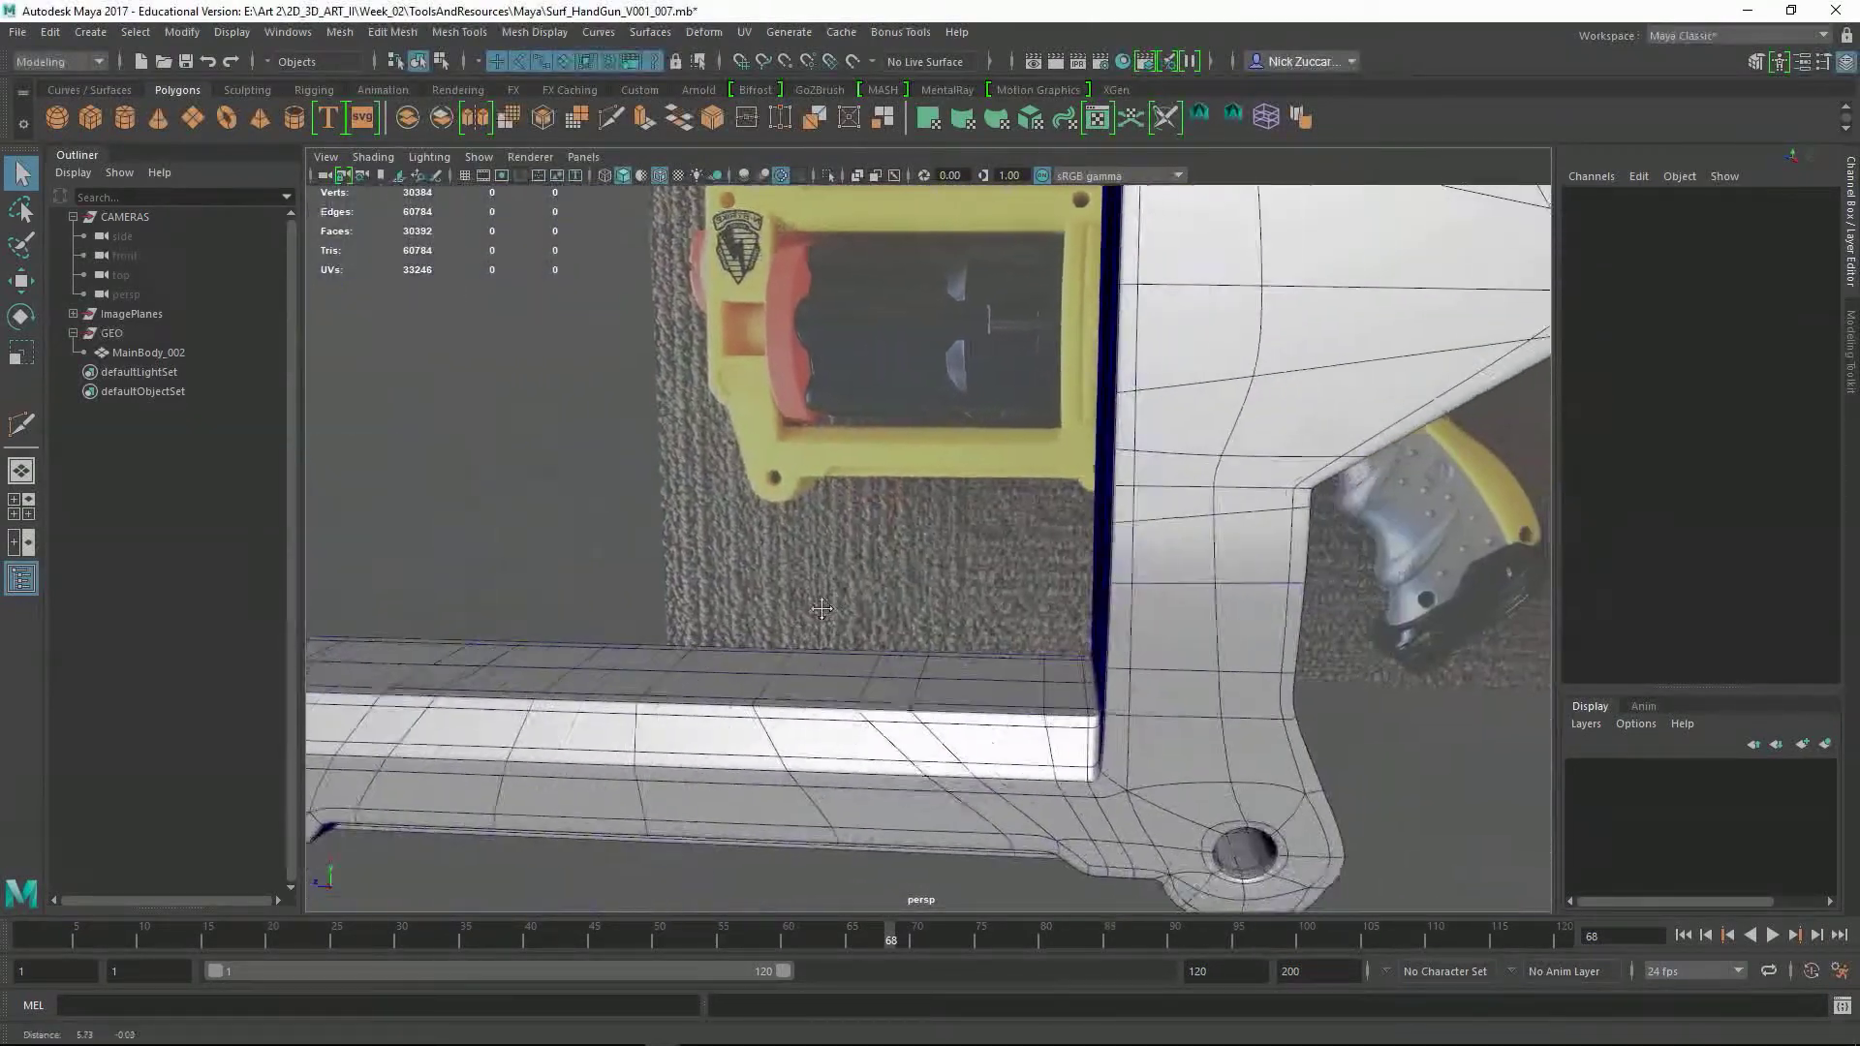
alt+drag(821, 608, 1112, 700)
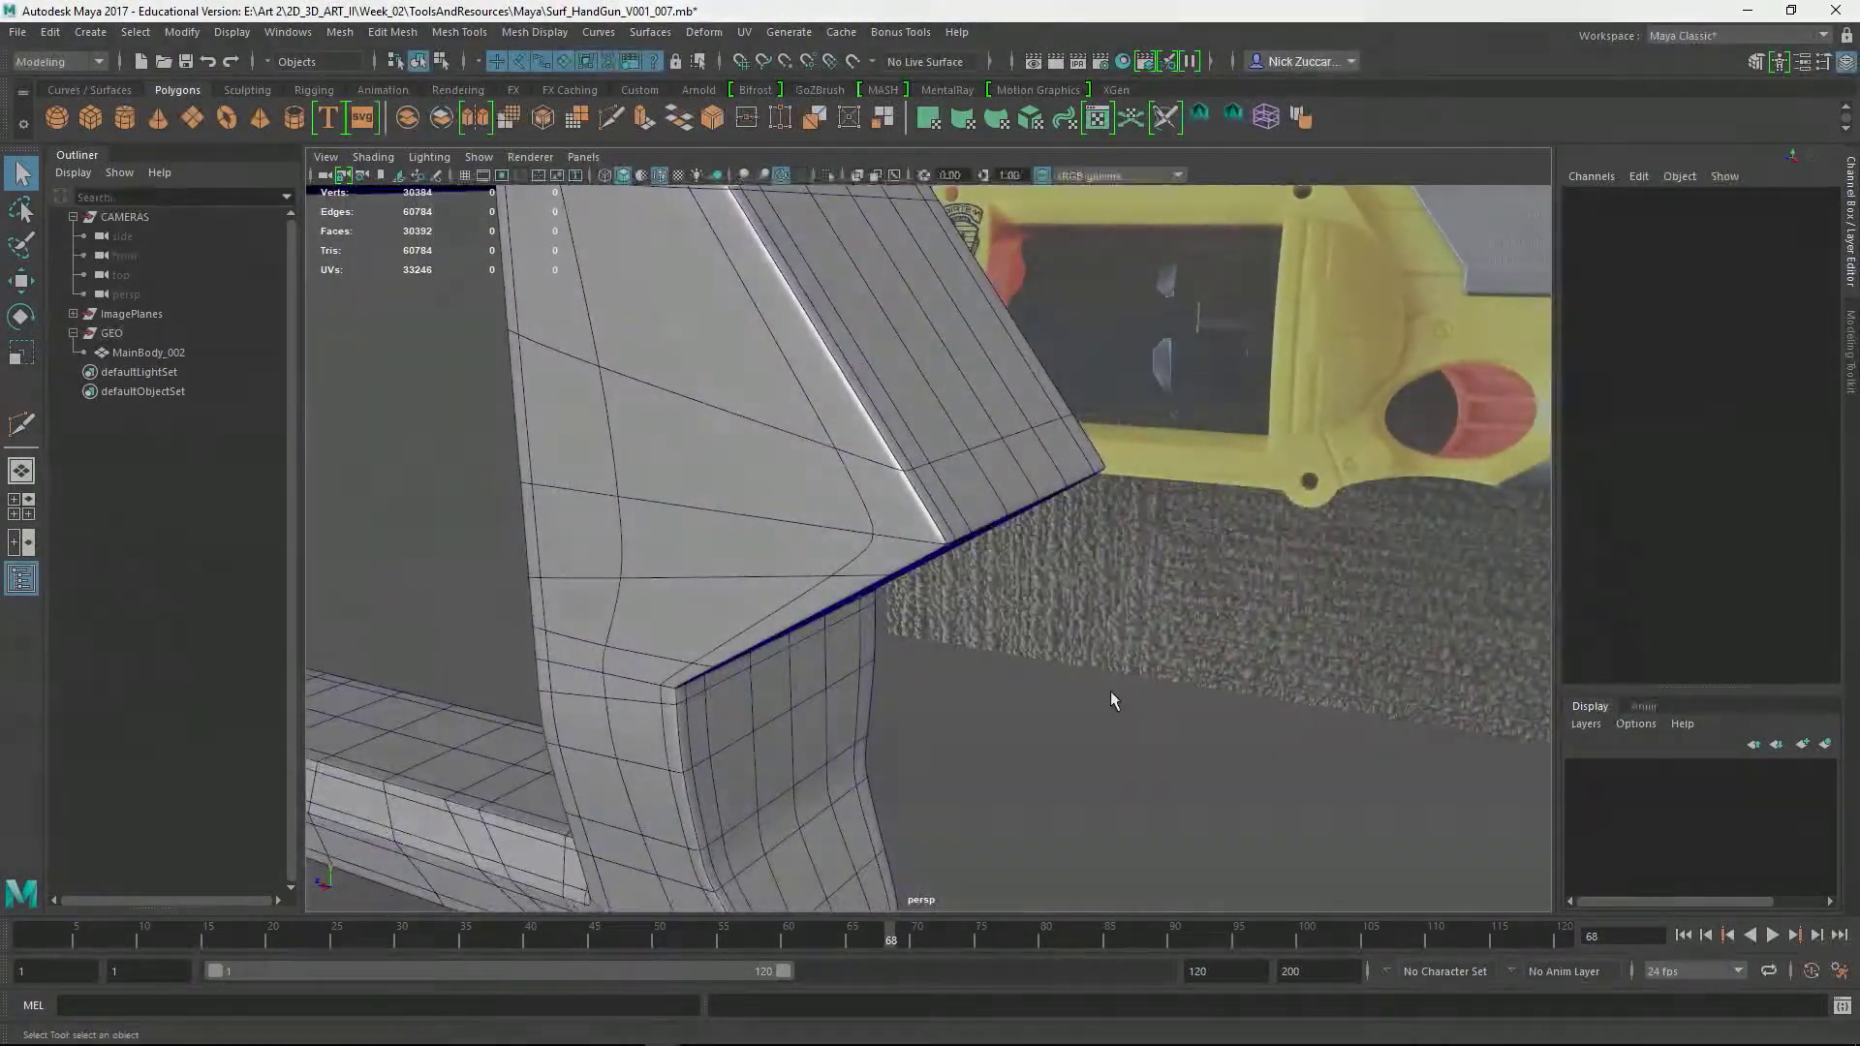
alt+right_drag(1112, 699, 1146, 665)
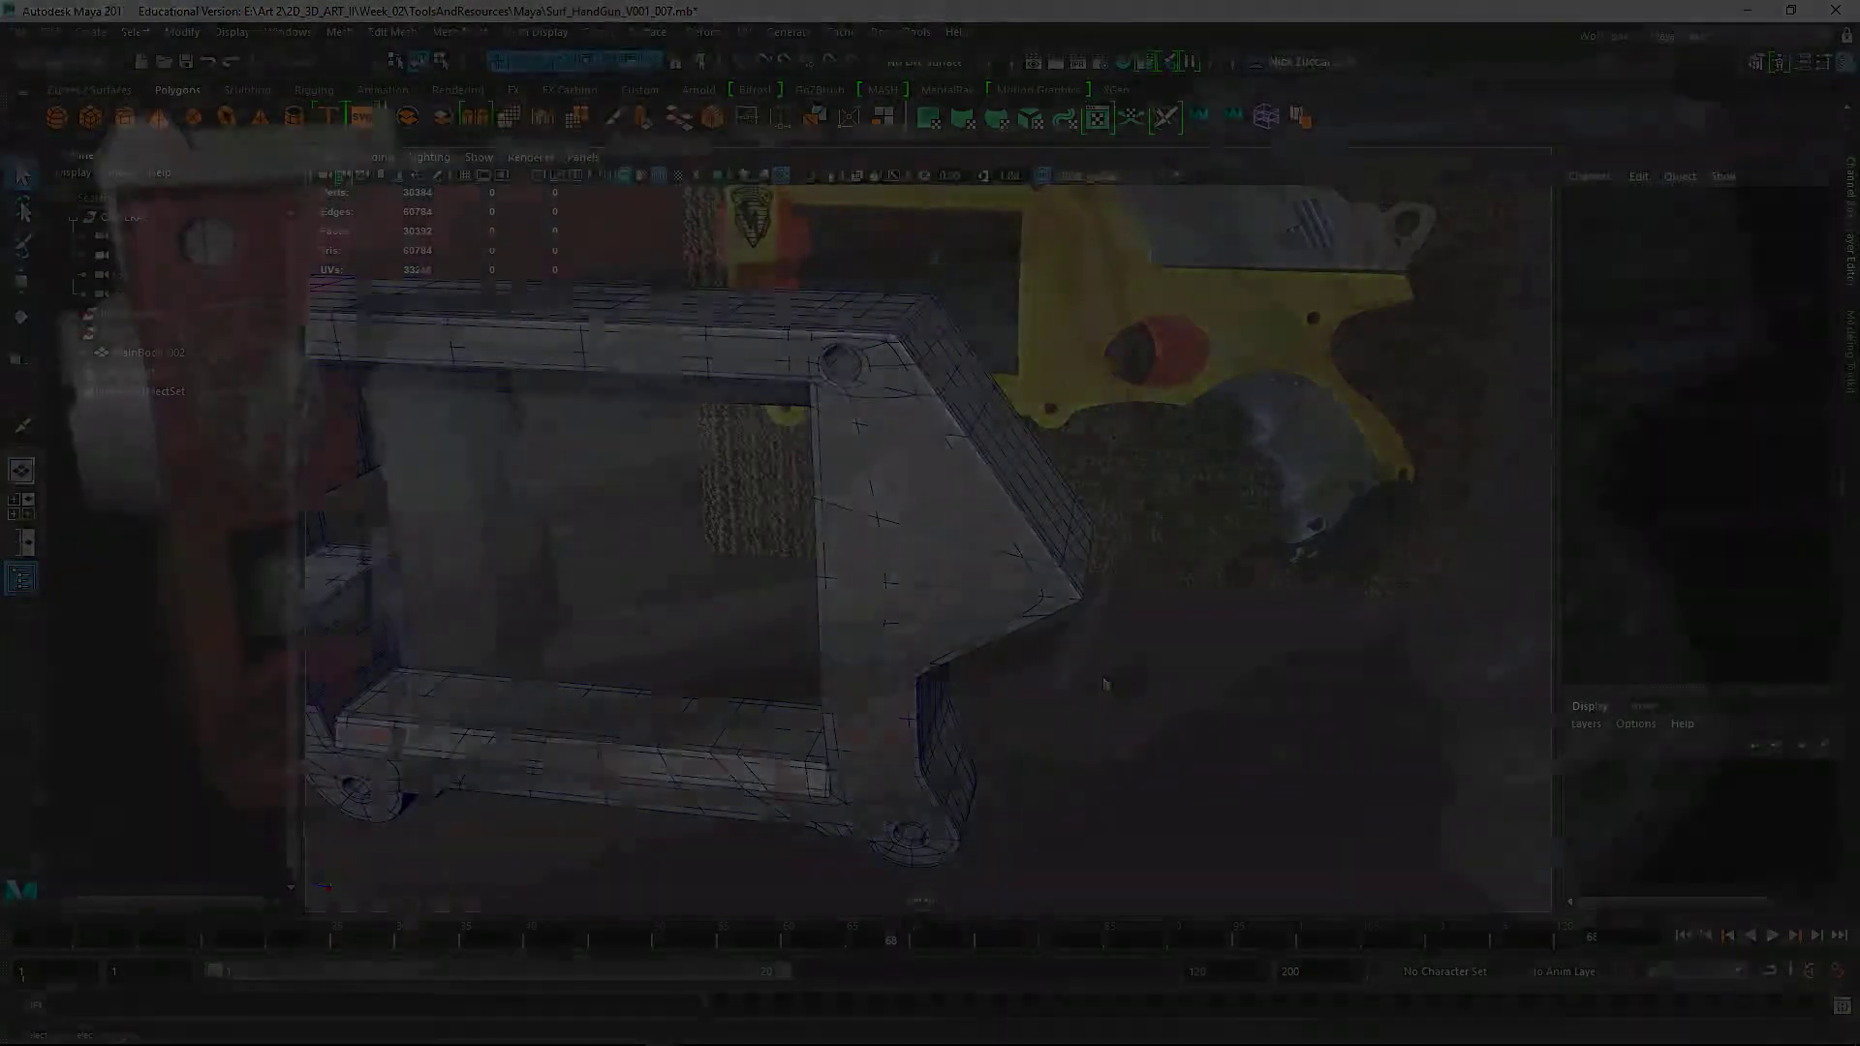